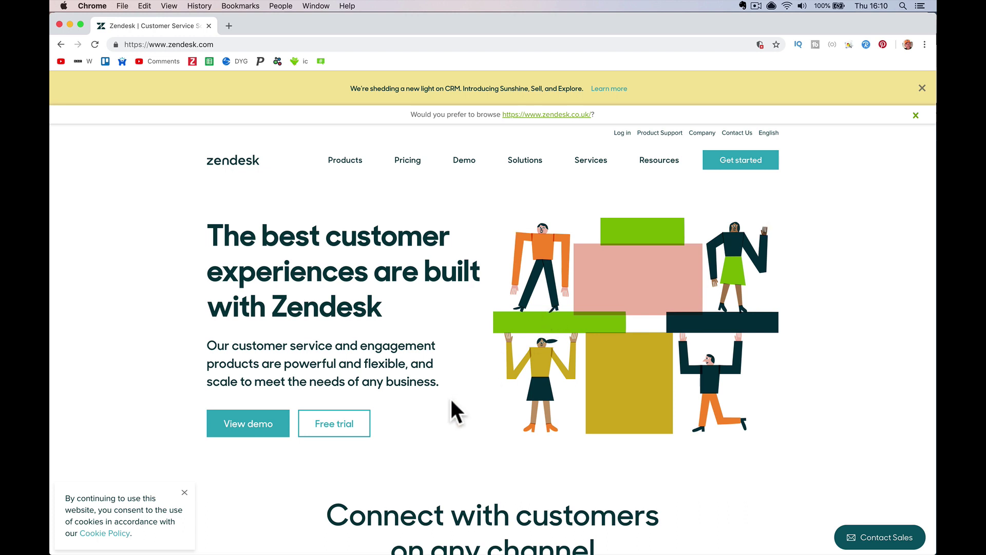
Dismiss the zendesk.com cookie notice and bring the Safari window to the front
left_click(185, 493)
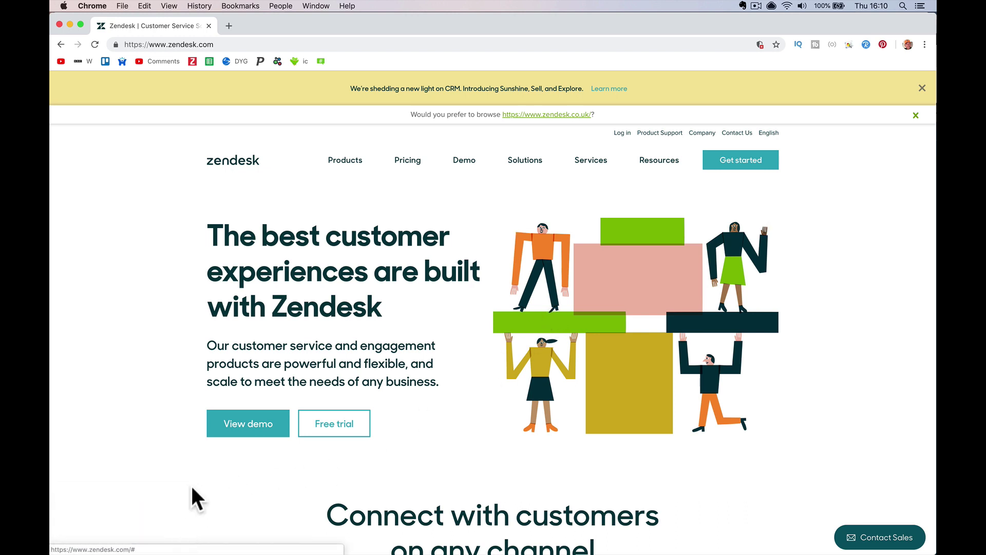
mouse_move(315, 549)
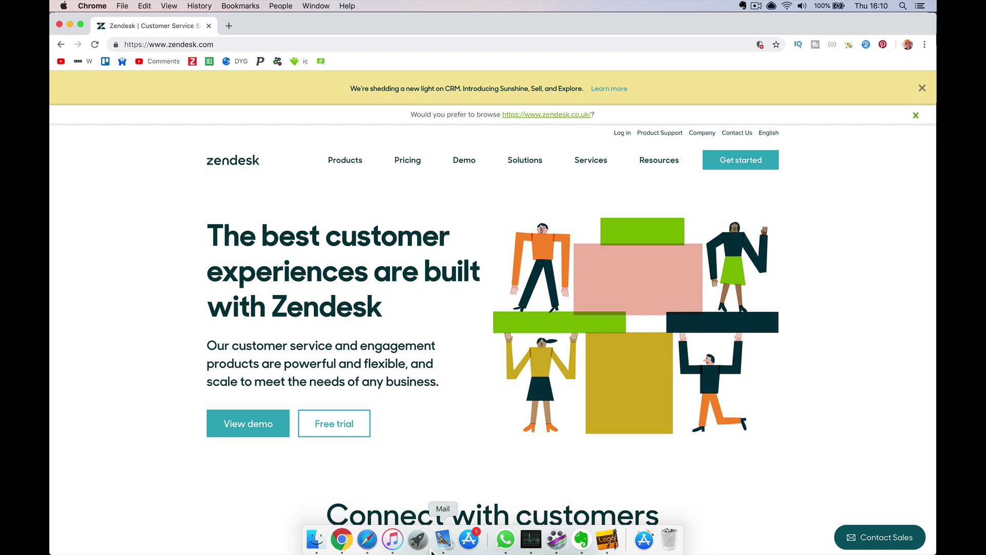
left_click(367, 540)
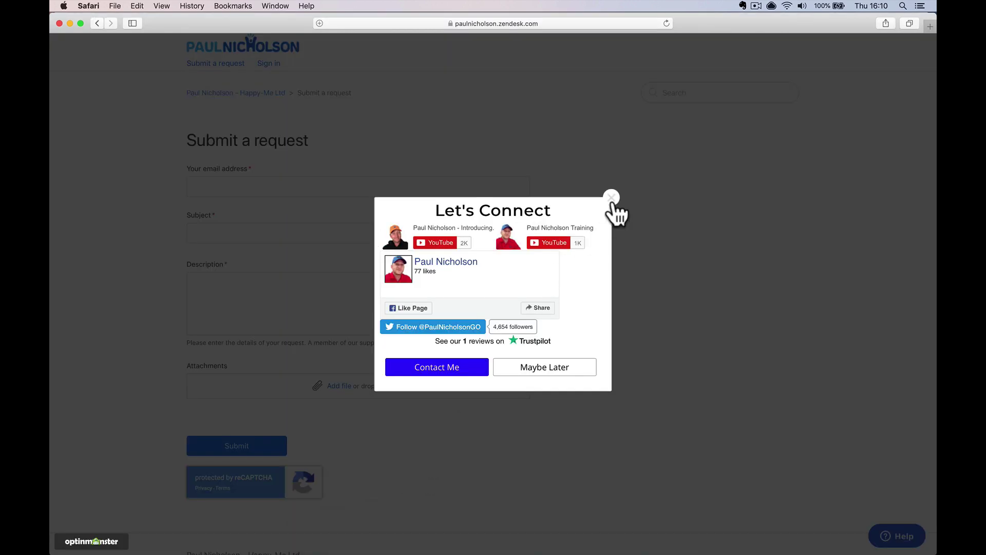
Close the Let's Connect pop-up and browse the FAQ and Announcements sections of the help centre
left_click(611, 197)
left_click(268, 45)
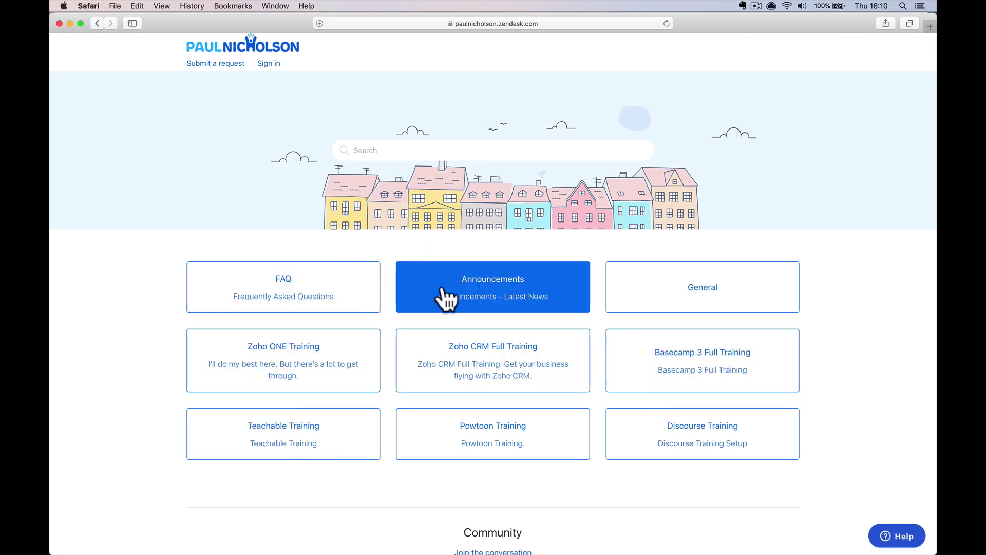
left_click(347, 304)
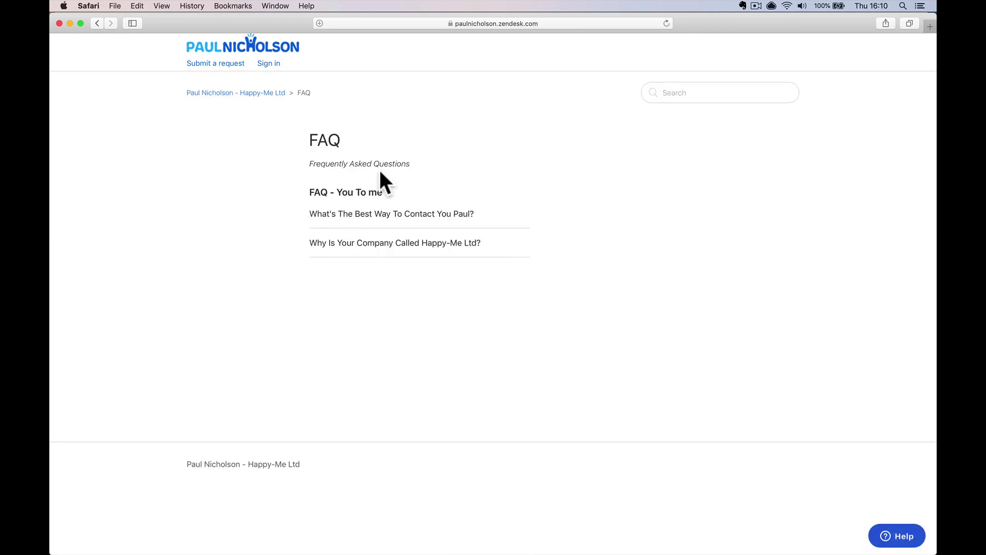
left_click(262, 49)
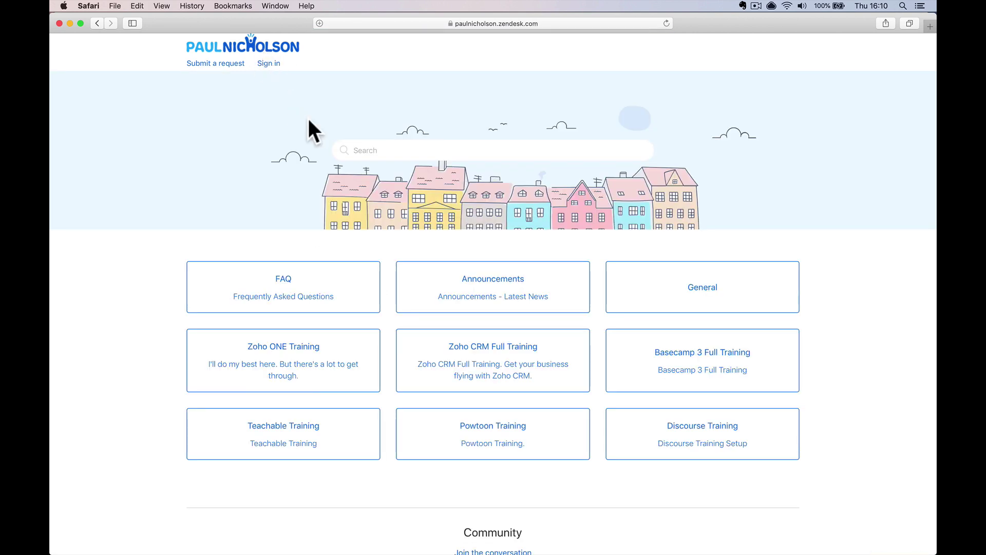
left_click(469, 280)
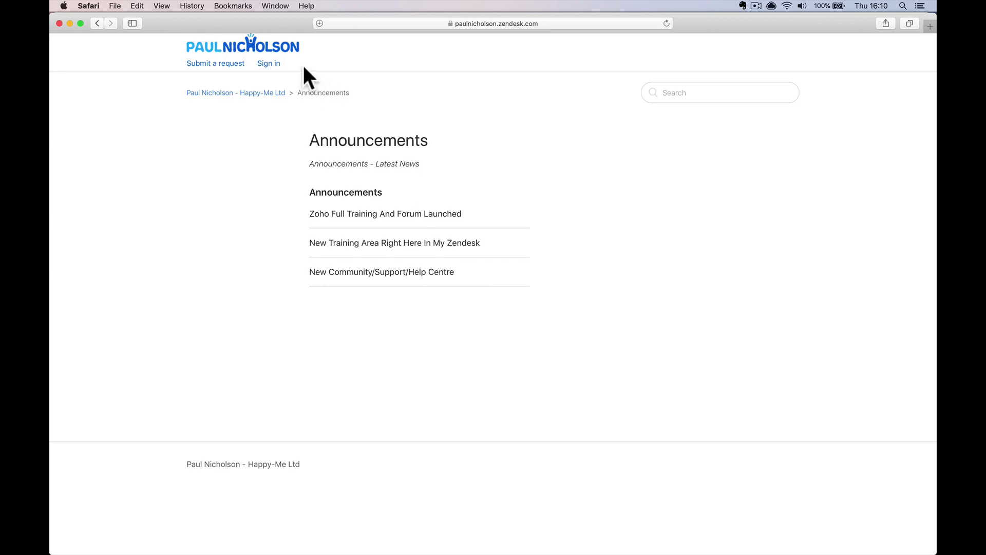
left_click(278, 47)
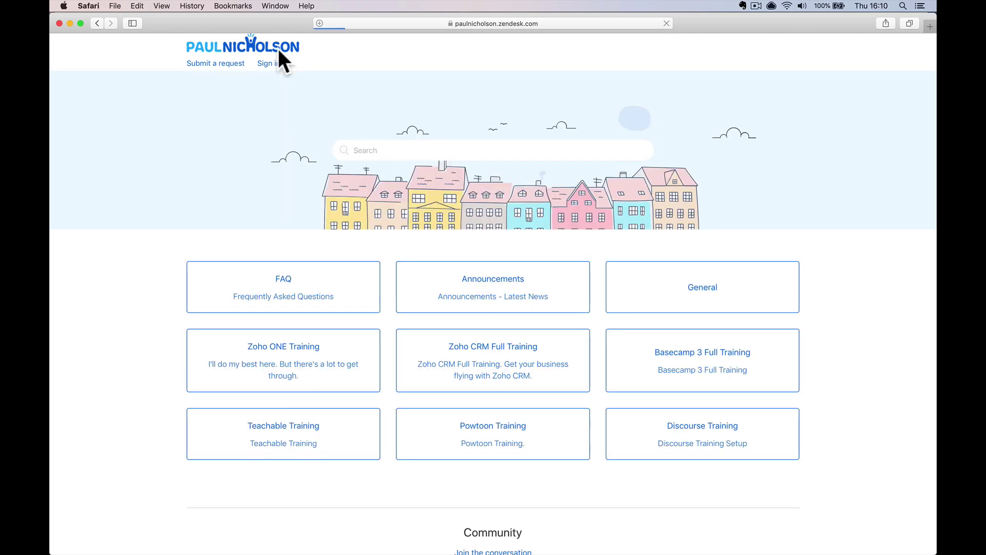
Look through Zoho ONE Training, then open the Contact us form from the help-centre home page
left_click(335, 367)
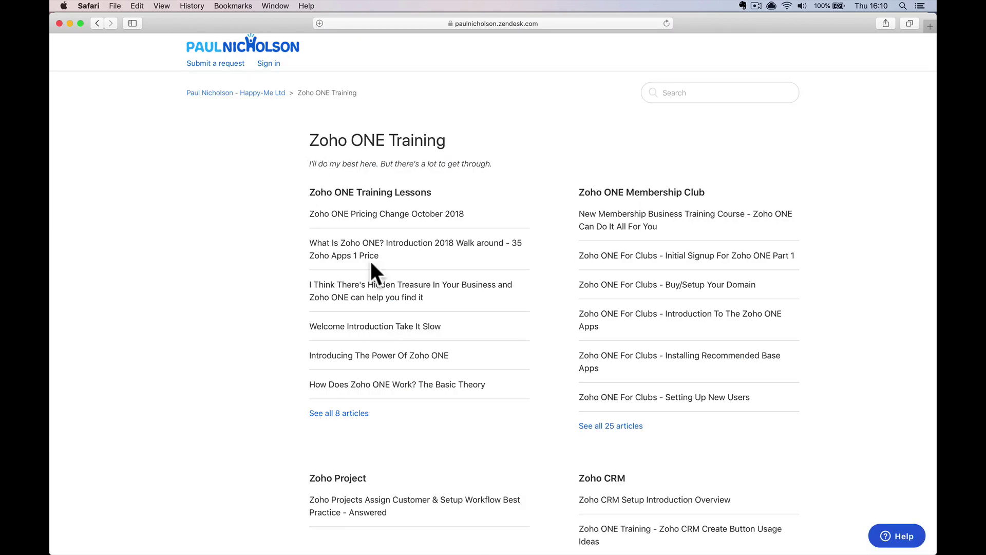
scroll(371, 261, "down", 6)
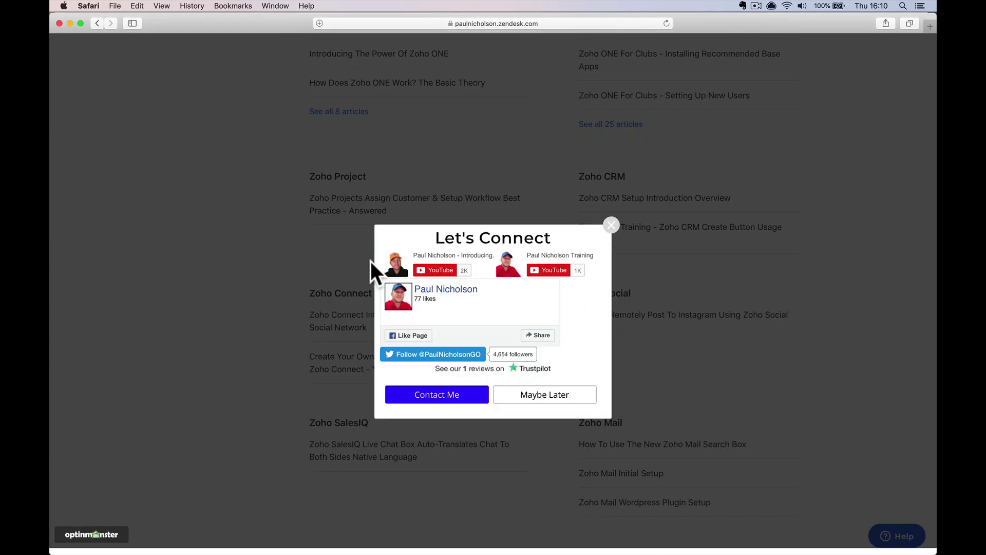
left_click(605, 183)
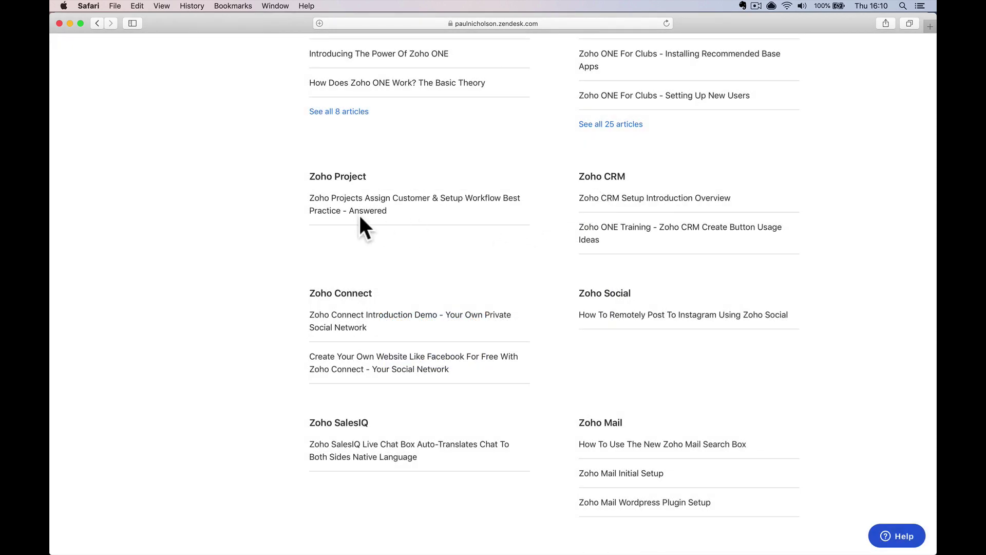
scroll(359, 213, "up", 6)
left_click(261, 44)
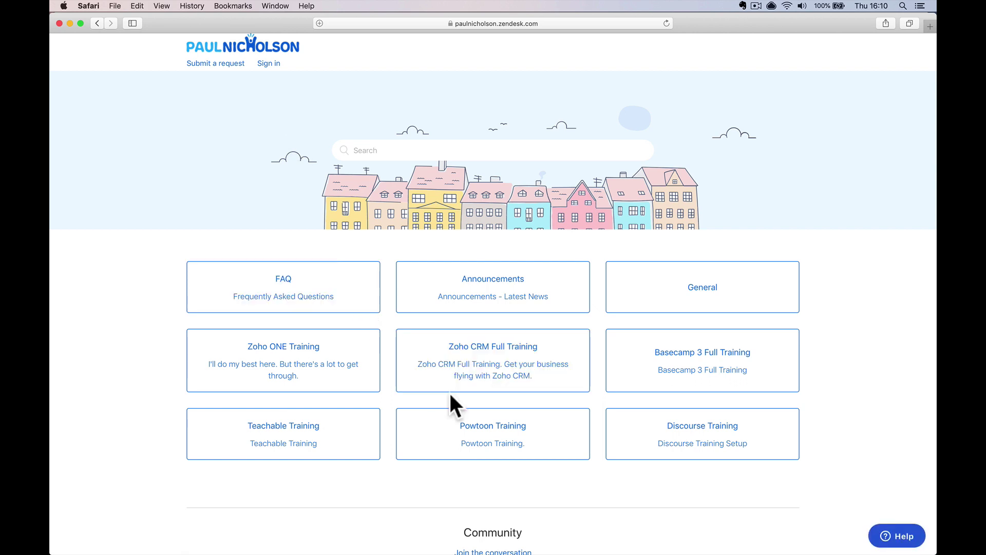
left_click(894, 534)
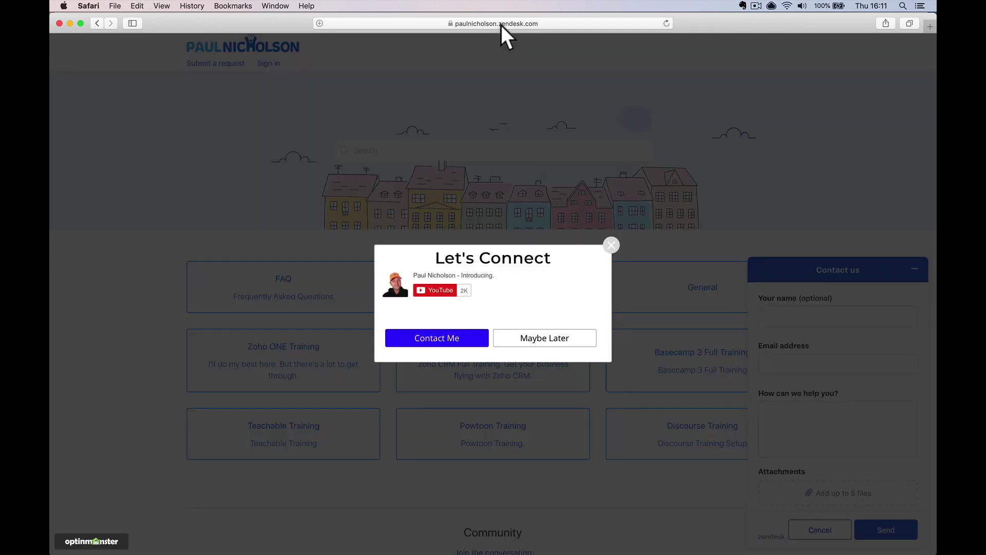
left_click(501, 25)
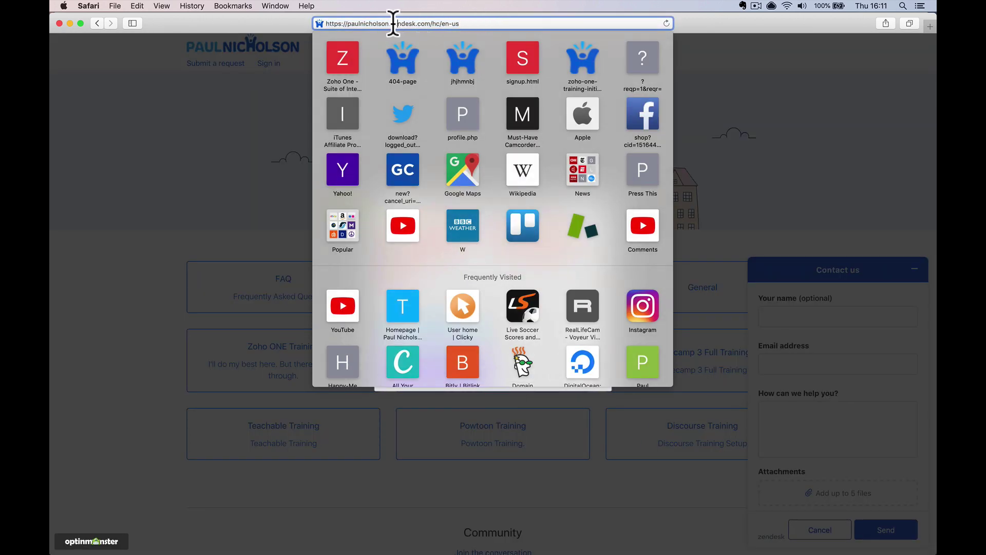
Replace the end of the web address with 'teac' to load the autocompleted teachable site
left_click_drag(391, 23, 394, 41)
type("teac")
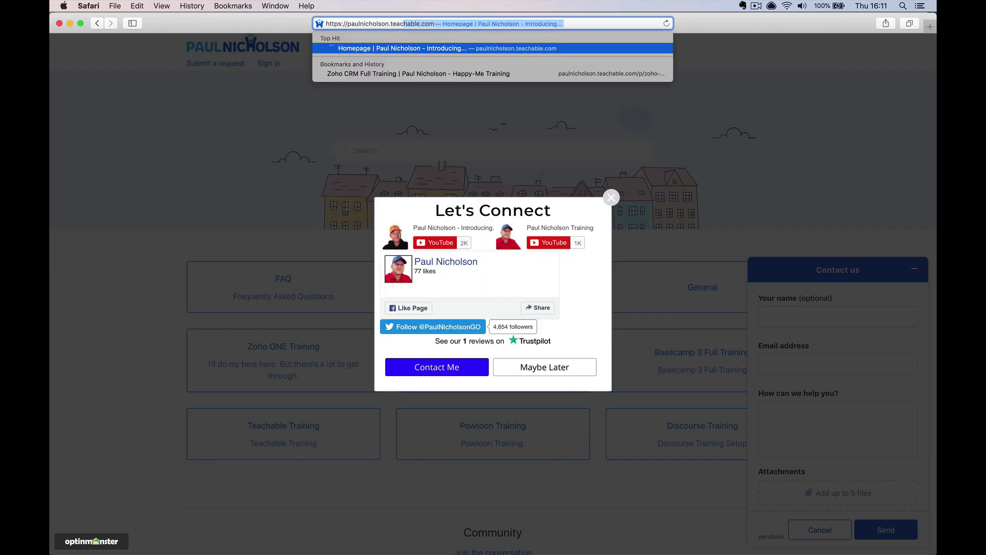
key("Return")
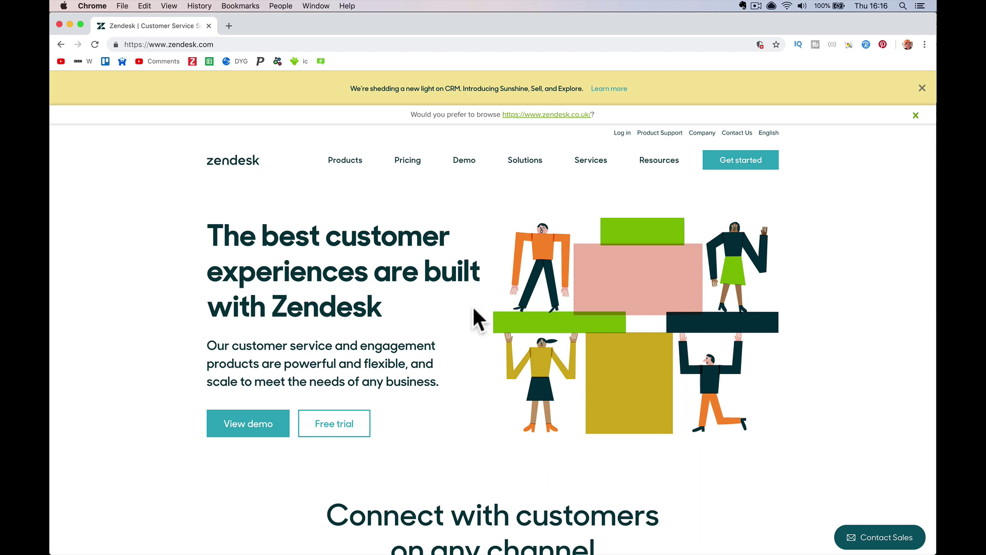
Close the CRM banner and sign in to Zendesk by entering the account subdomain
left_click(922, 89)
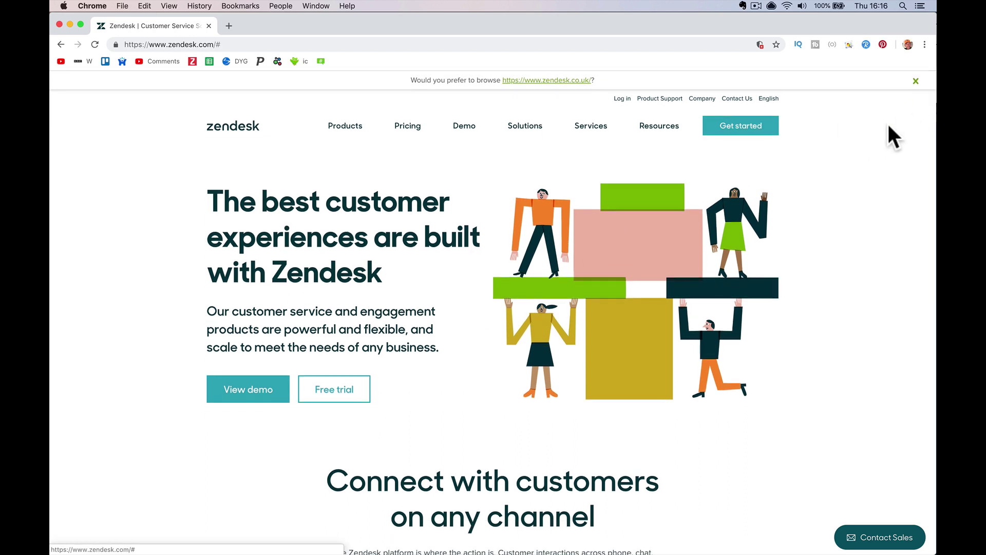
left_click(622, 99)
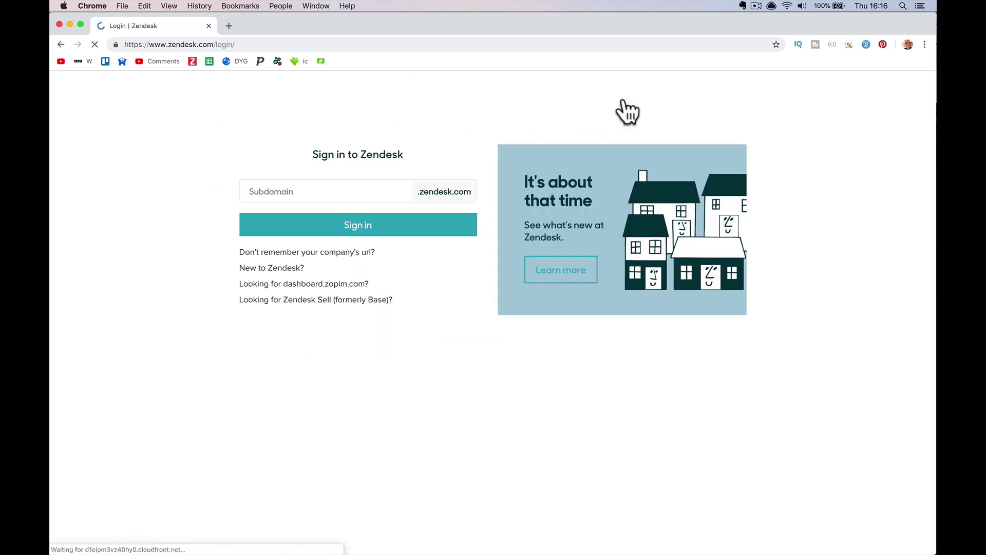
left_click(371, 189)
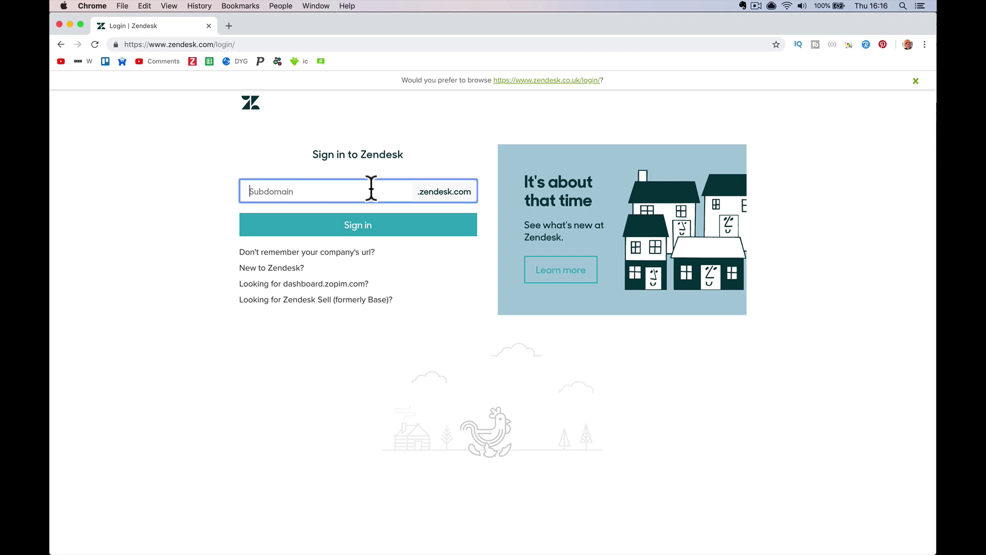
type("paulnicholson")
key("Return")
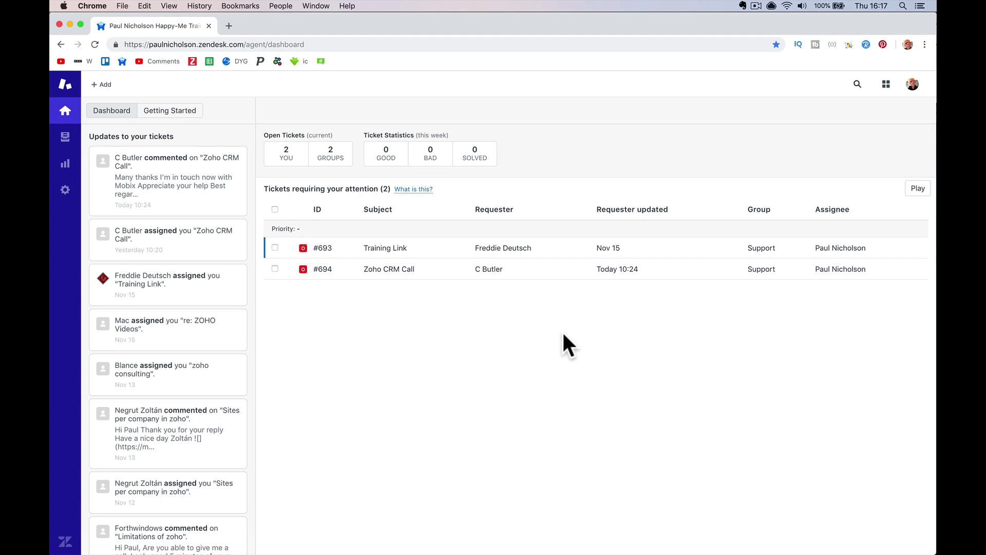
Check Views, then toggle the Solved, Backlog and Agent Touches chart series in Reporting before opening Admin Home
left_click(65, 138)
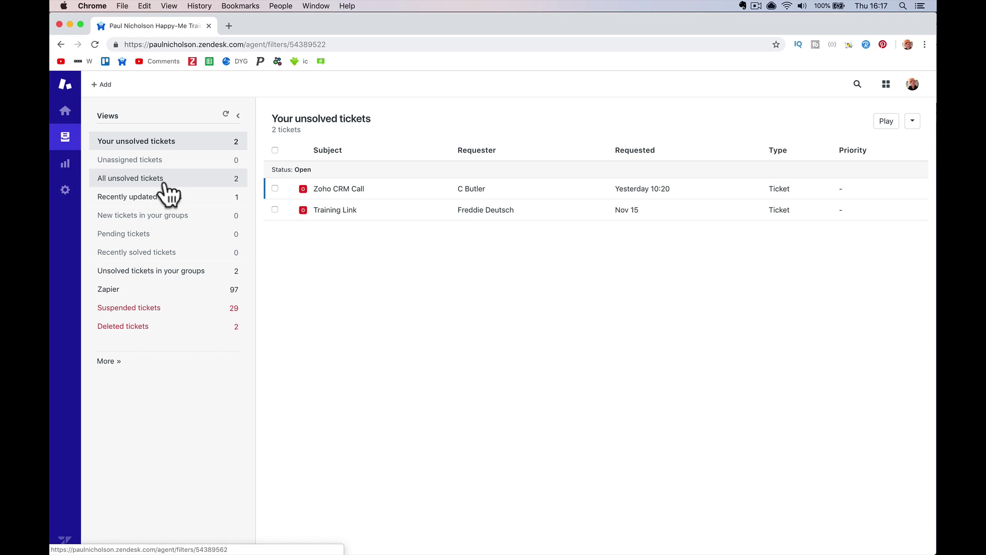
left_click(68, 165)
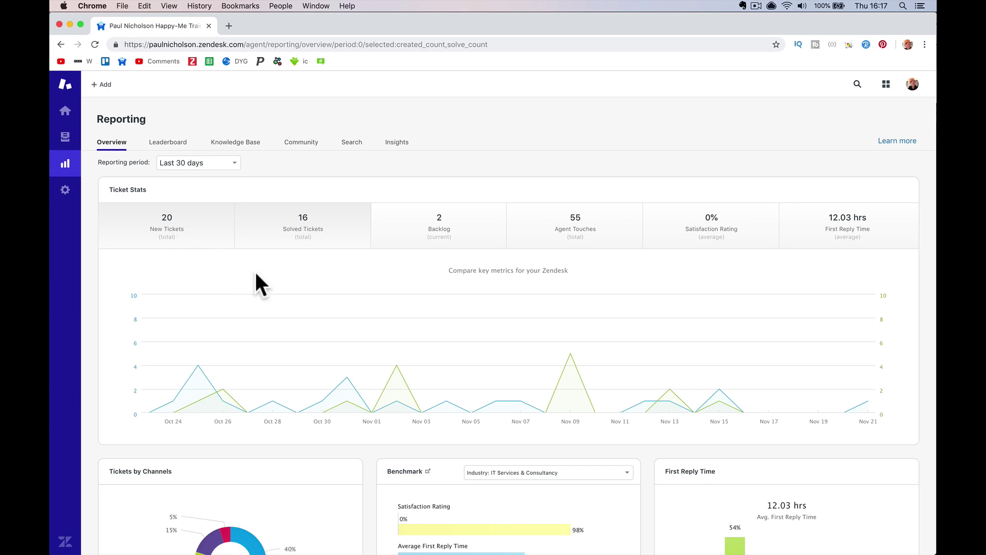
left_click(339, 235)
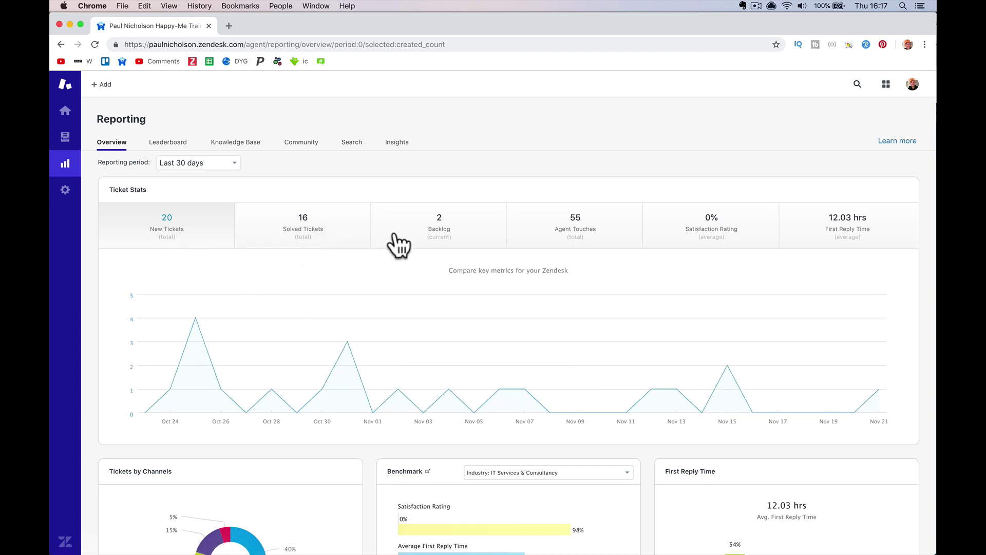
left_click(442, 238)
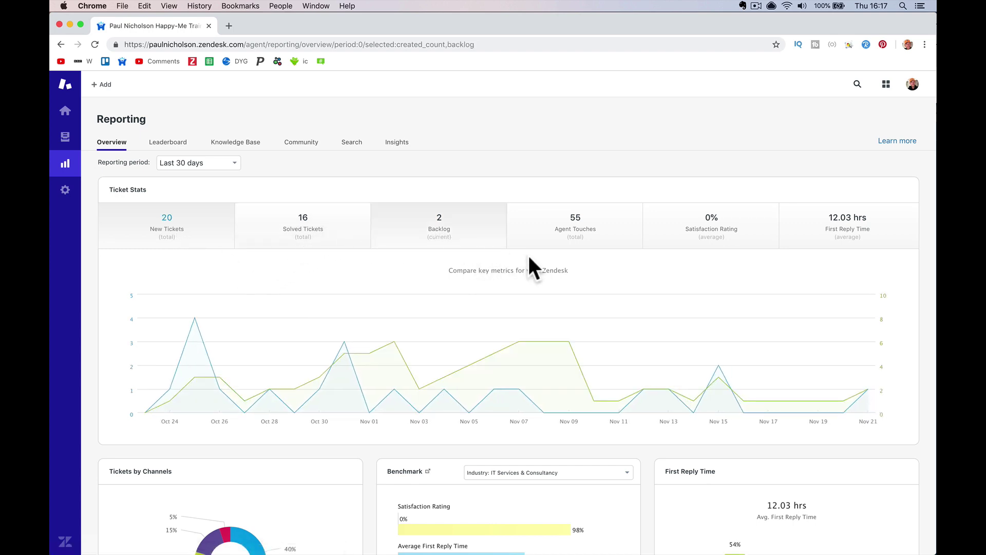
left_click(608, 247)
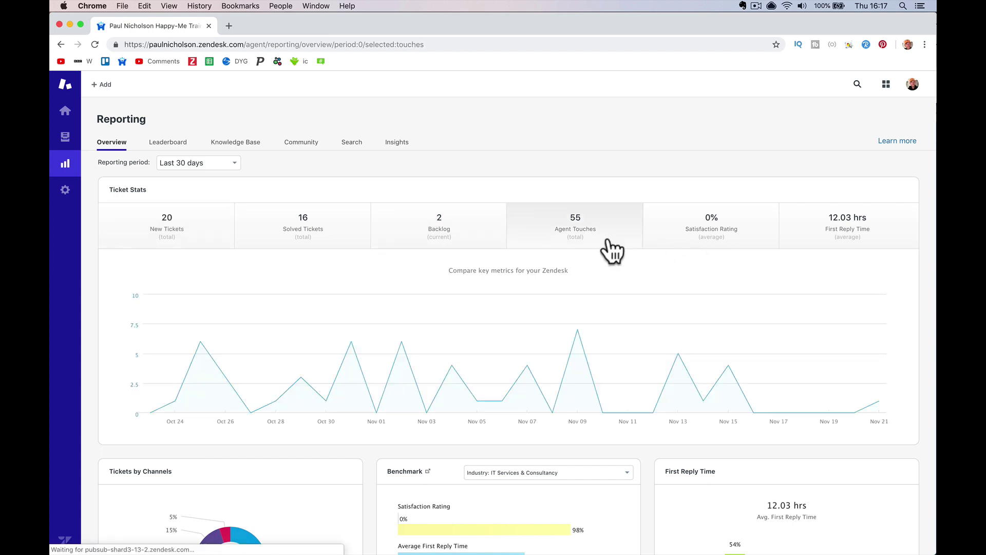
left_click(64, 192)
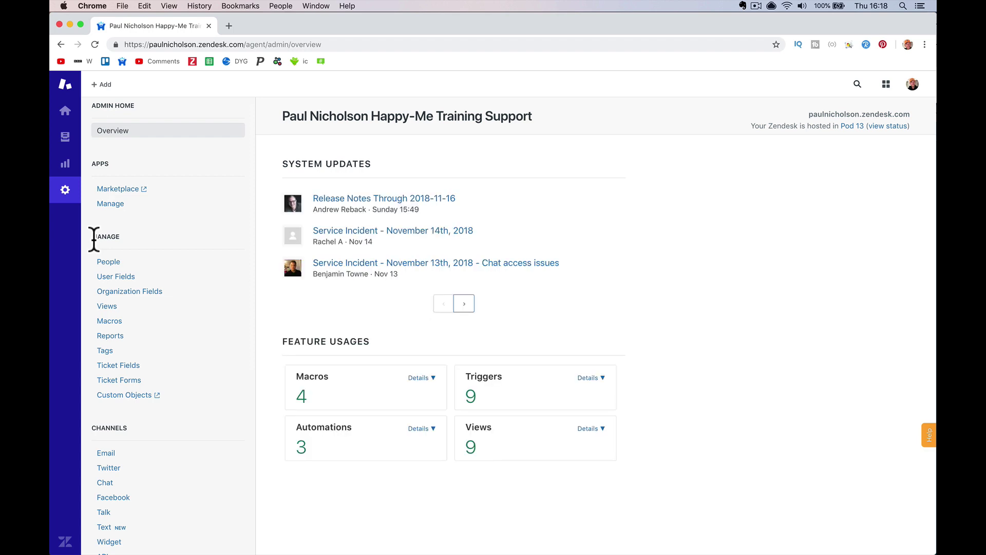
Review the Facebook and Twitter channel settings, then launch Guide from the product list
scroll(209, 492, "down", 5)
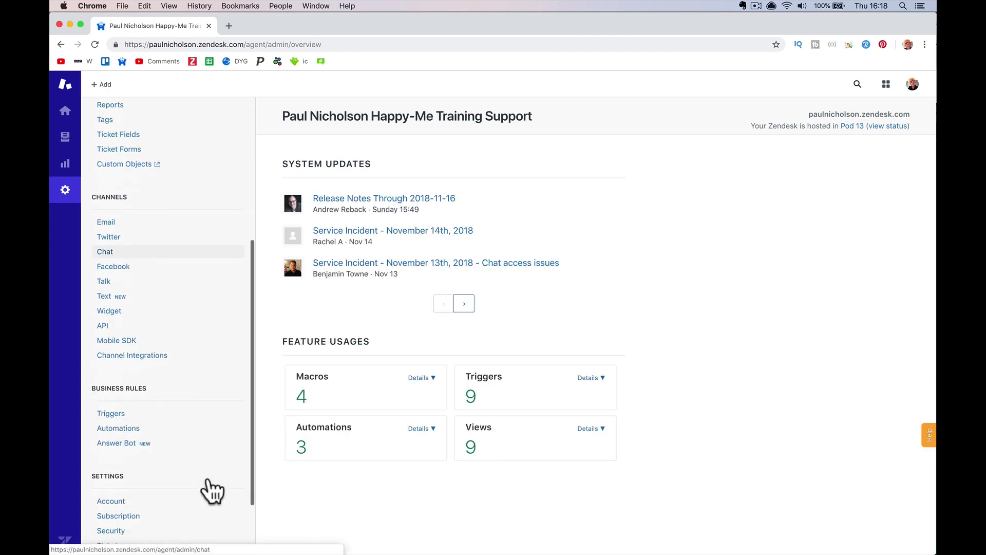
scroll(211, 490, "up", 3)
left_click(187, 353)
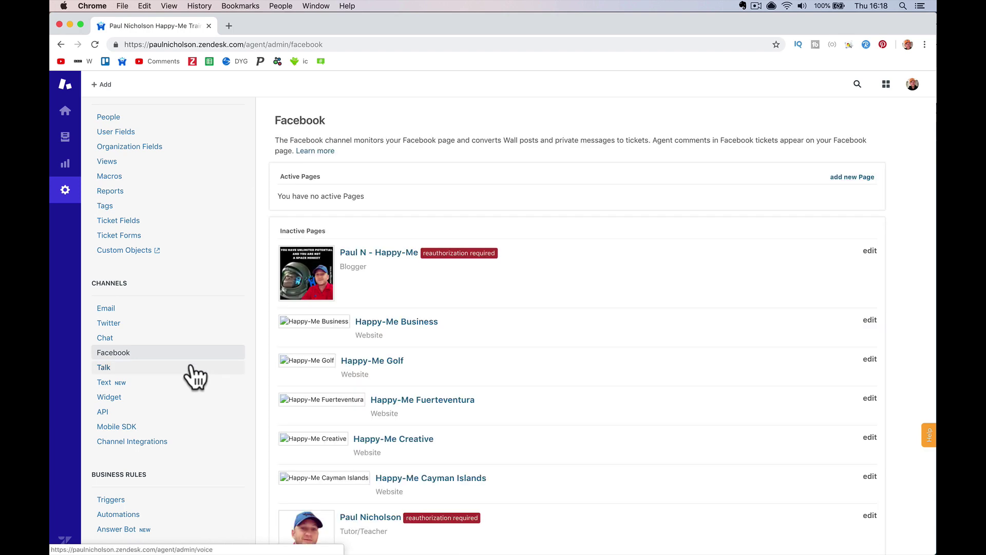
left_click(183, 326)
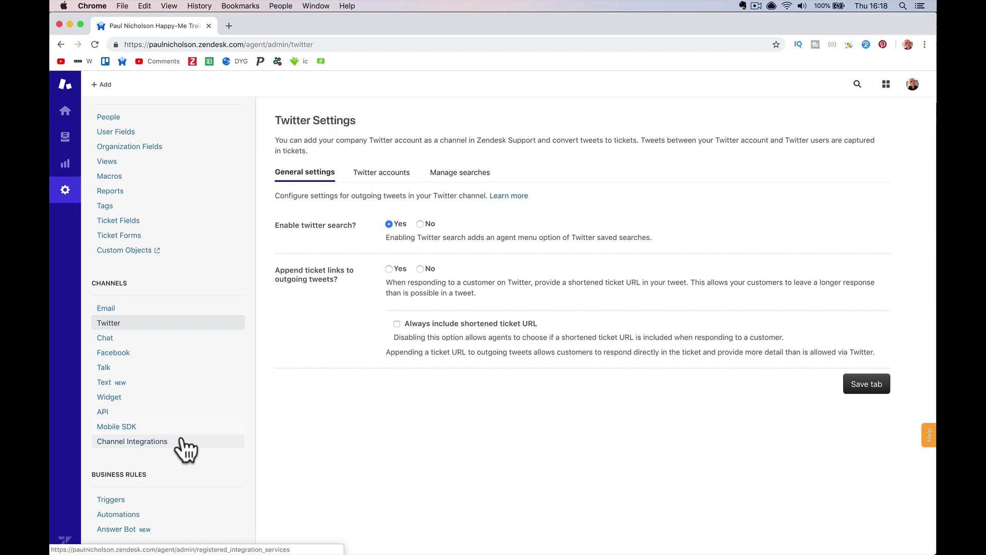
scroll(220, 362, "up", 5)
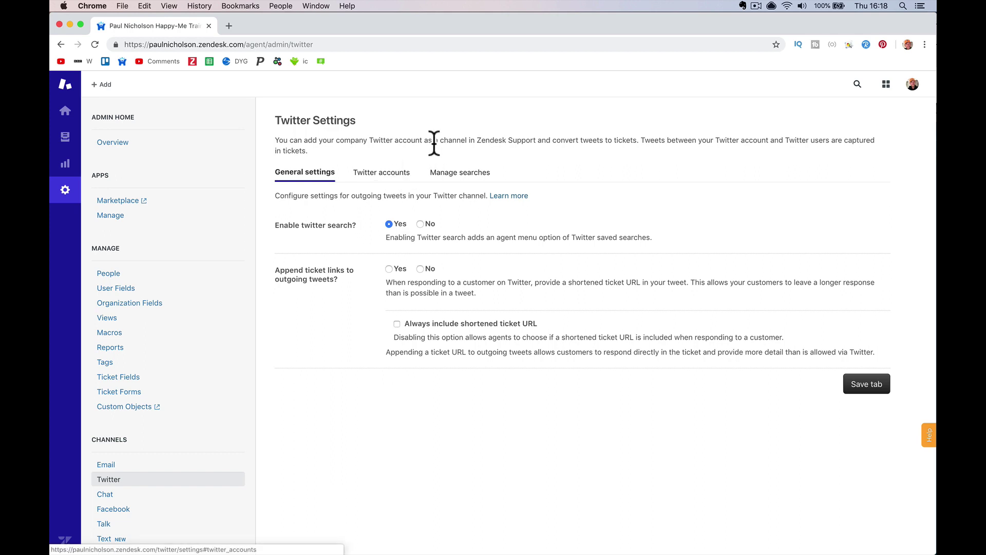
left_click(886, 85)
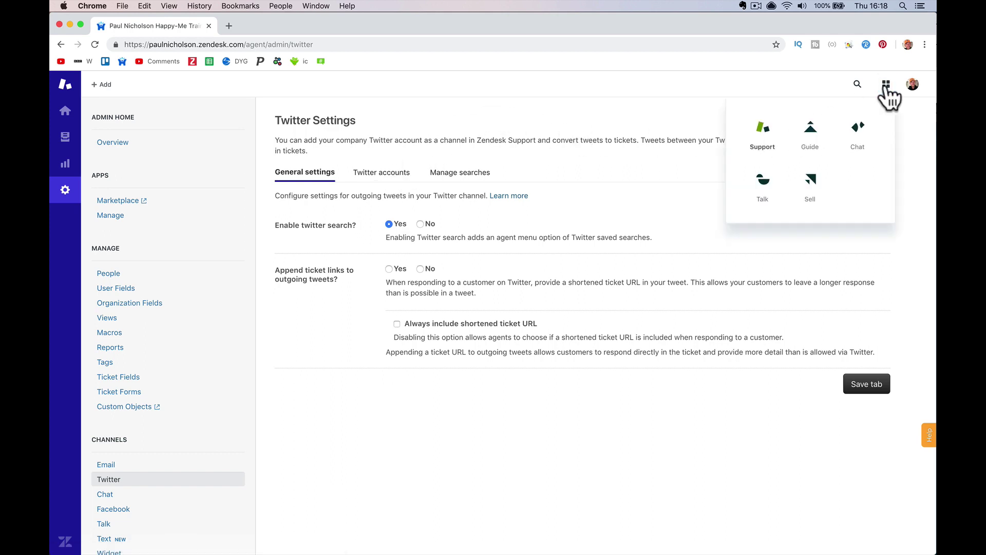
left_click(810, 135)
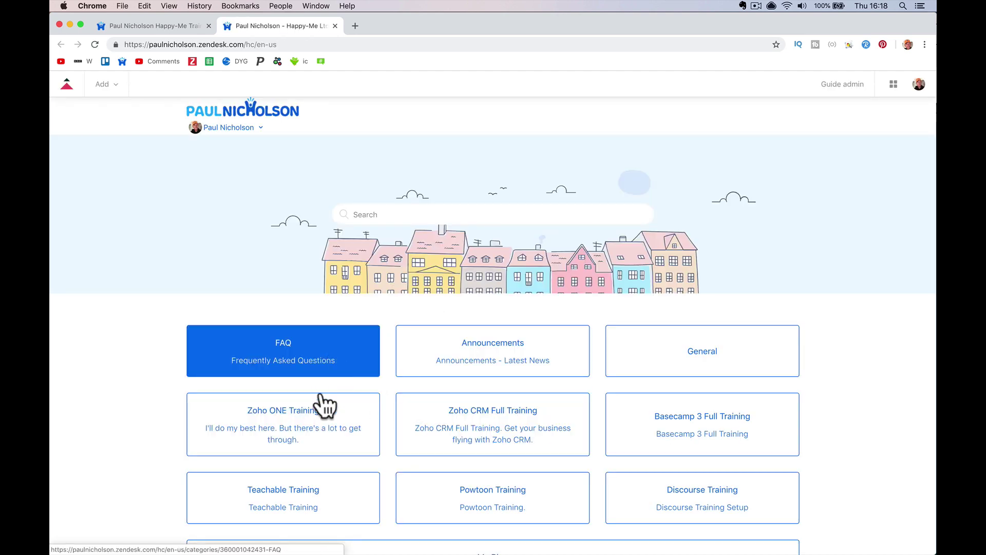
Open the FAQ category and look at the Add menu without choosing anything
left_click(327, 365)
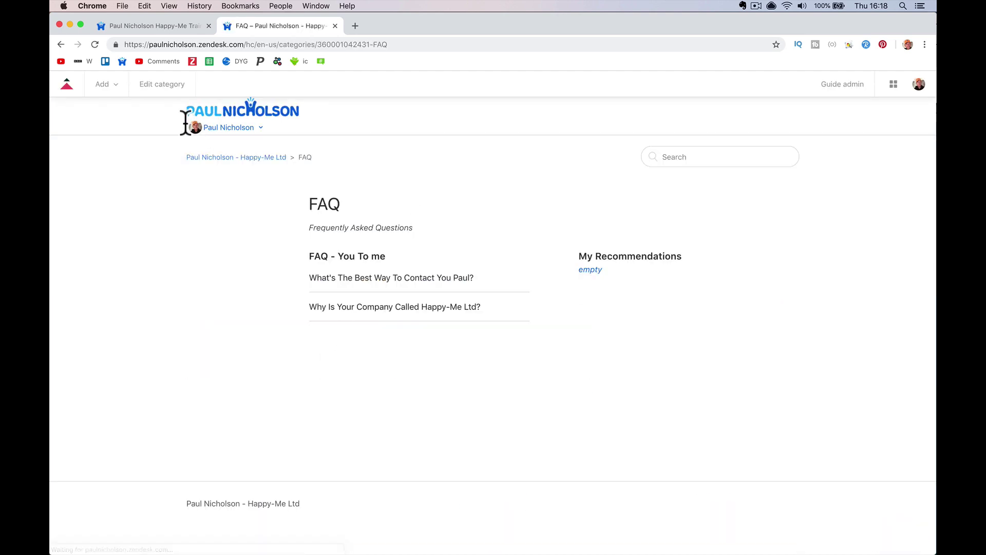
left_click(105, 85)
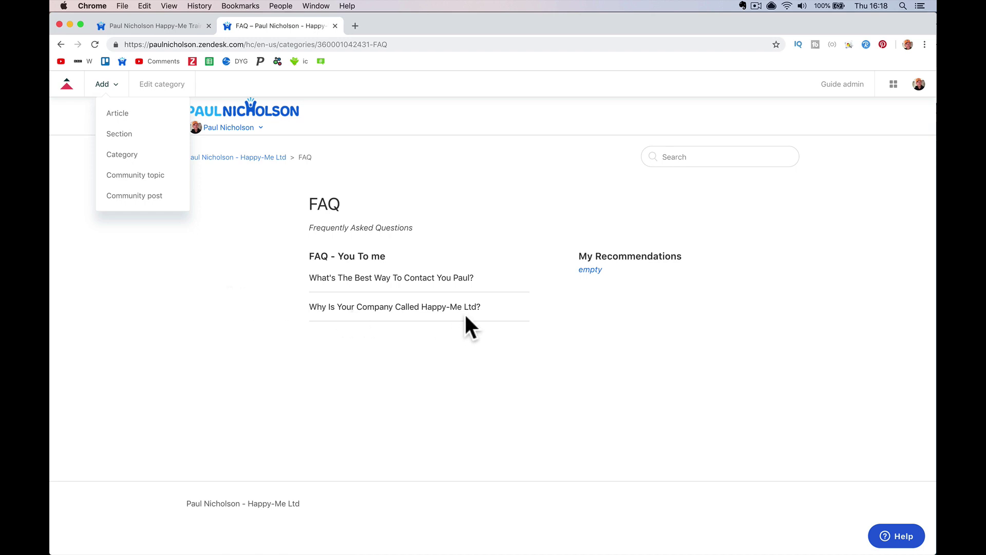
left_click(426, 182)
Mark the FAQ article about getting in touch as helpful, then launch Zendesk Chat
left_click(396, 279)
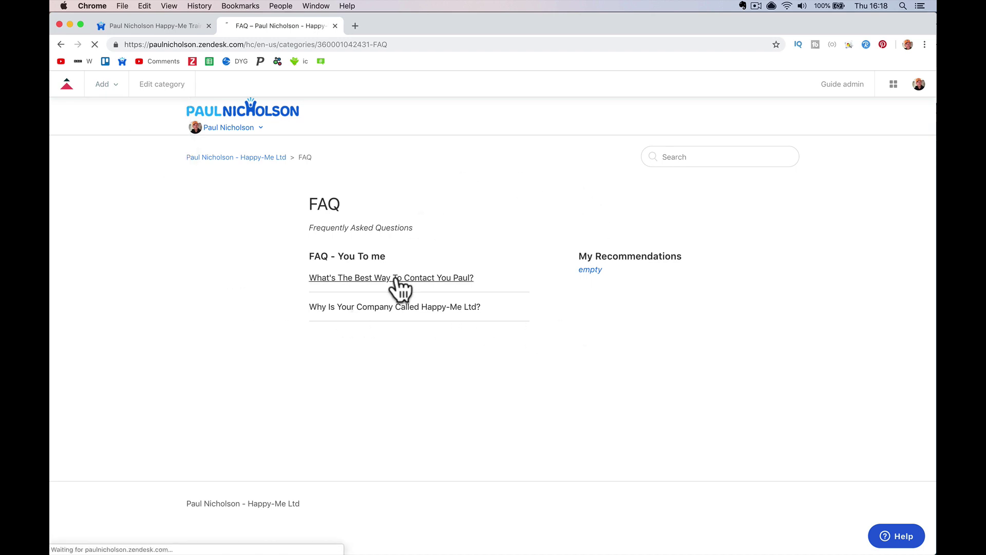
scroll(400, 287, "down", 5)
left_click(482, 226)
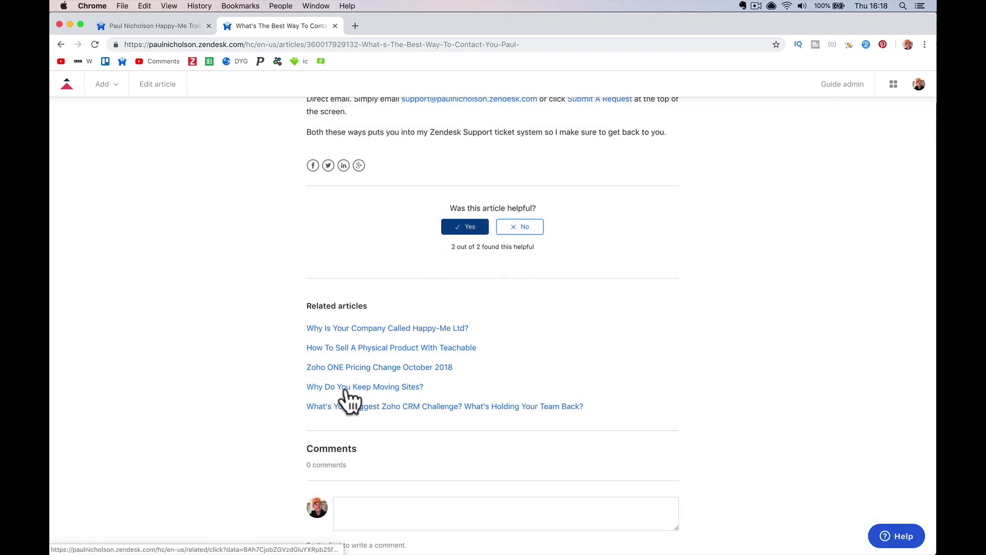
left_click(349, 497)
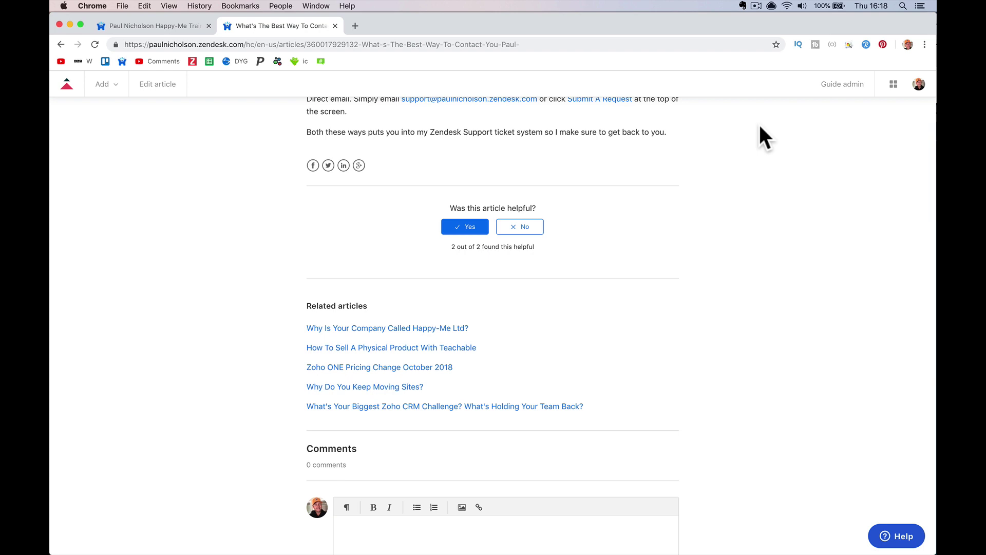
left_click(893, 85)
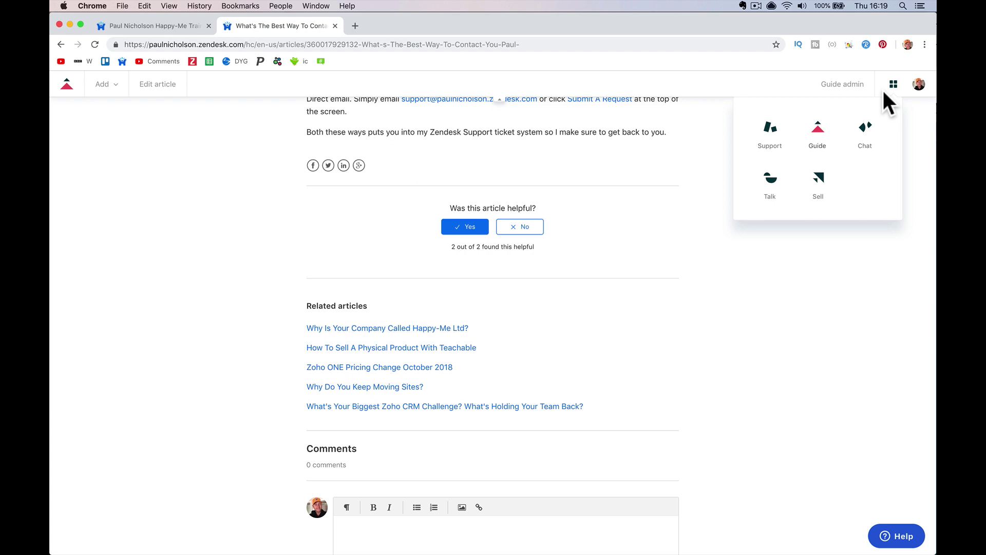
left_click(865, 131)
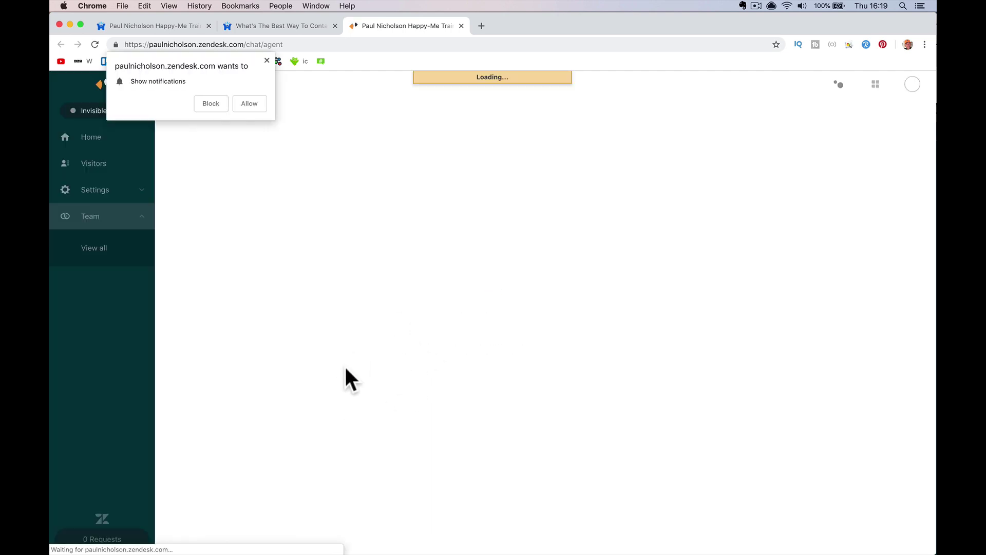
Dismiss the notification prompt and review the Chat Visitors list and History page
left_click(266, 61)
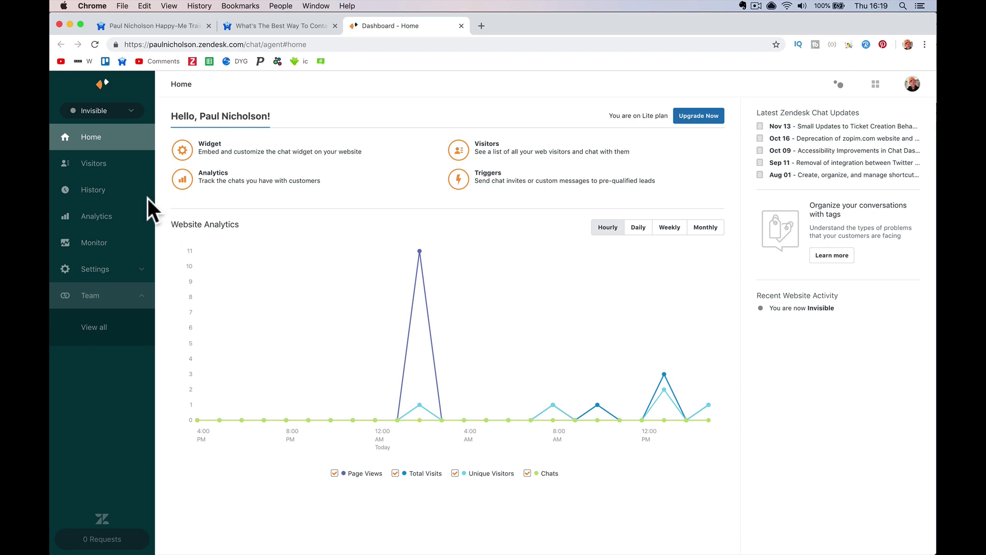
left_click(109, 164)
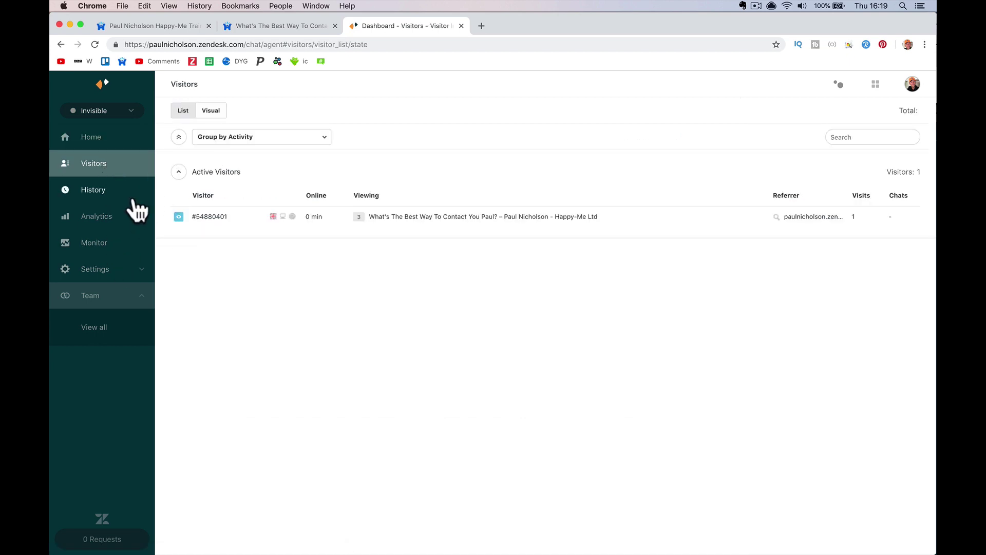
left_click(132, 196)
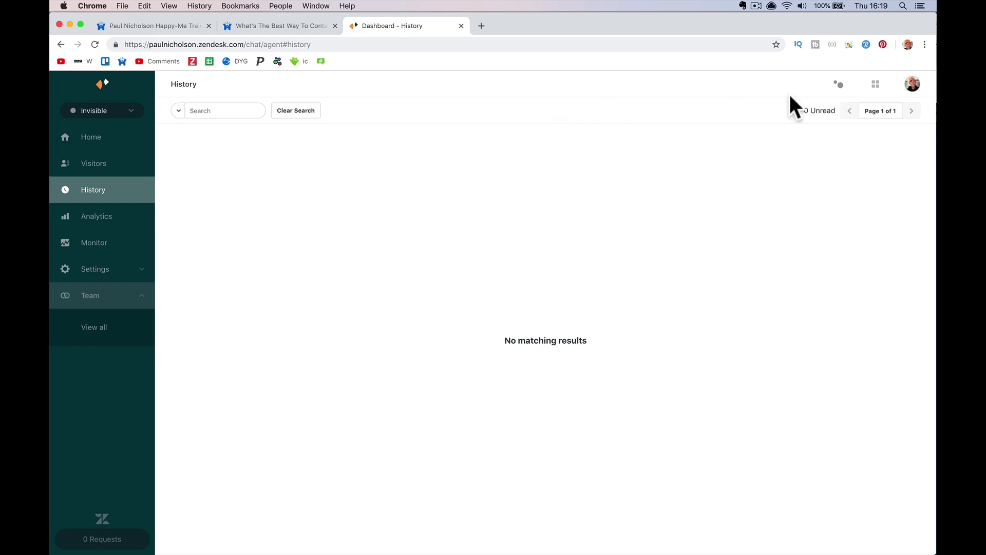
left_click(876, 84)
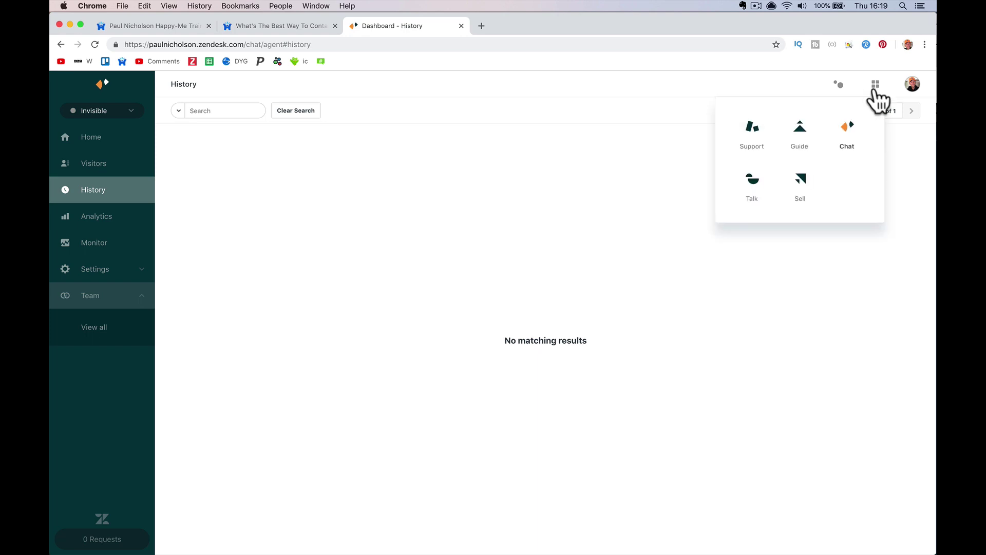
Open Zendesk Talk to view its Team settings, then launch Zendesk Sell in a new tab
left_click(753, 181)
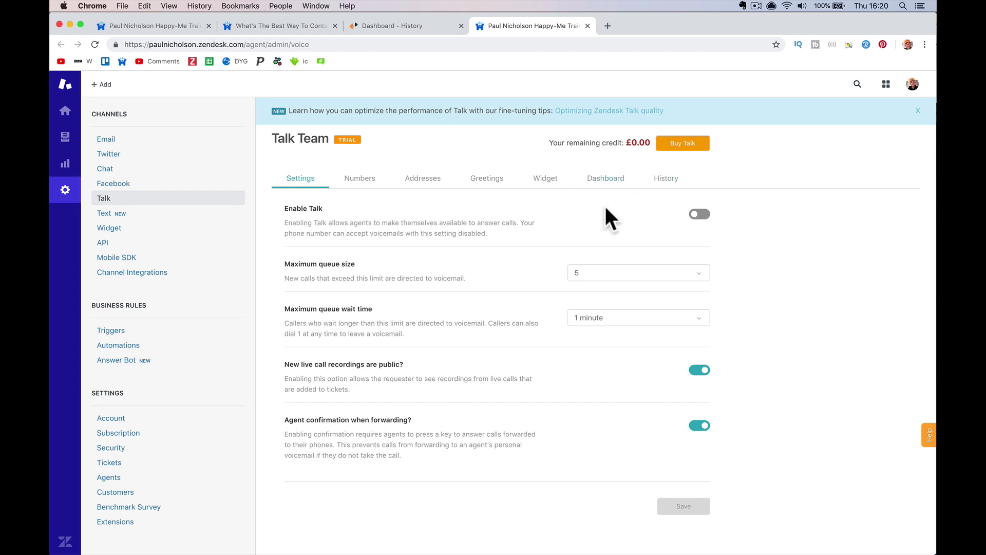
left_click(882, 84)
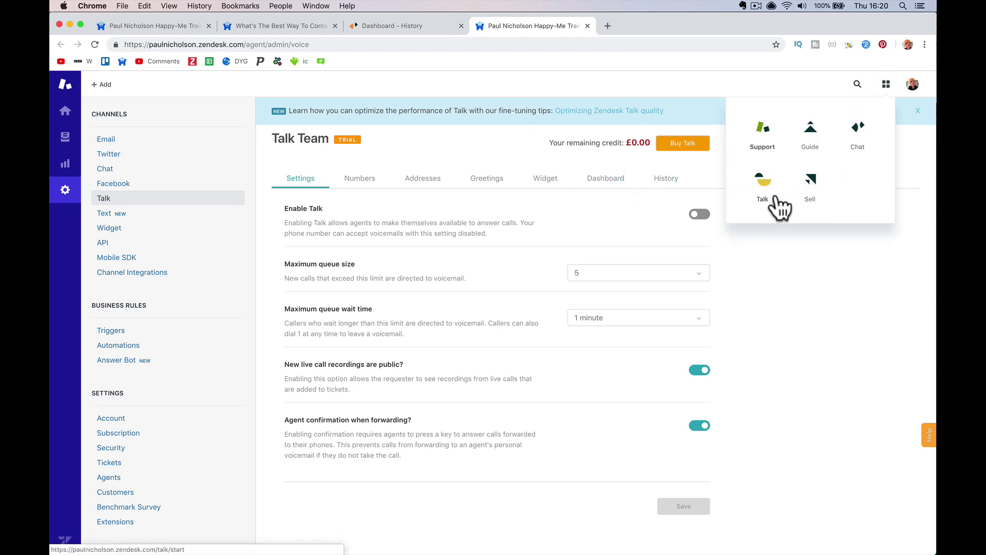
left_click(810, 190)
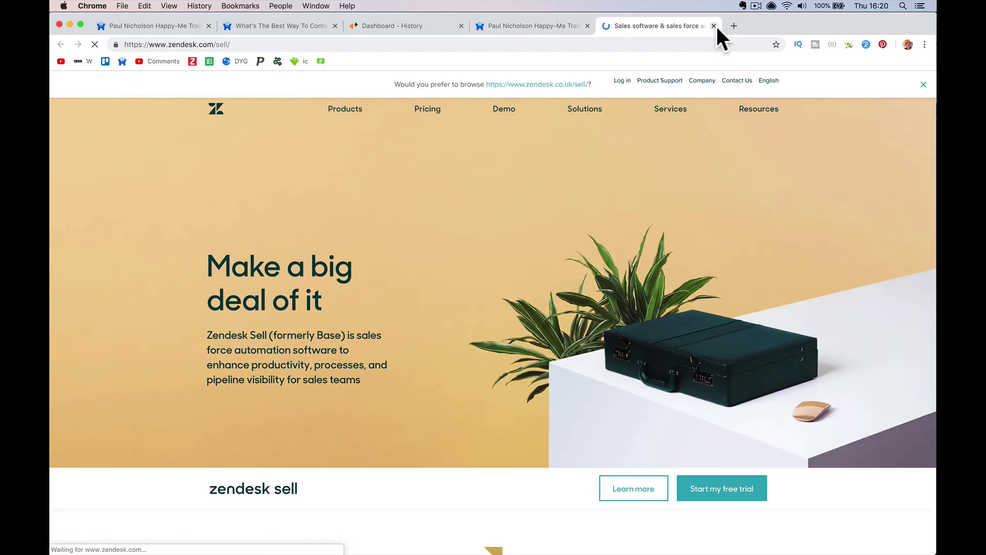
Scroll through the Sell landing page and close the Sell tab
scroll(537, 233, "down", 3)
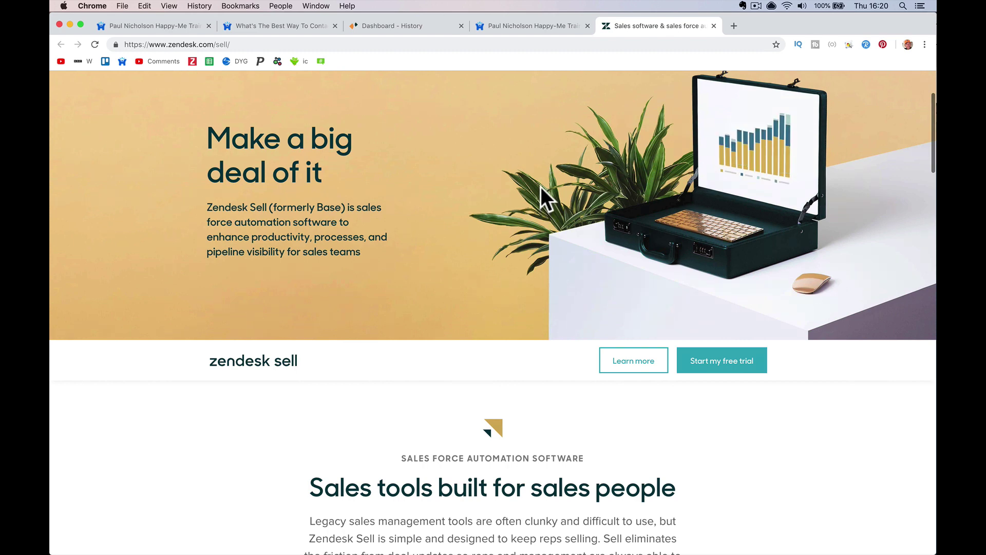
scroll(540, 185, "down", 5)
left_click(713, 25)
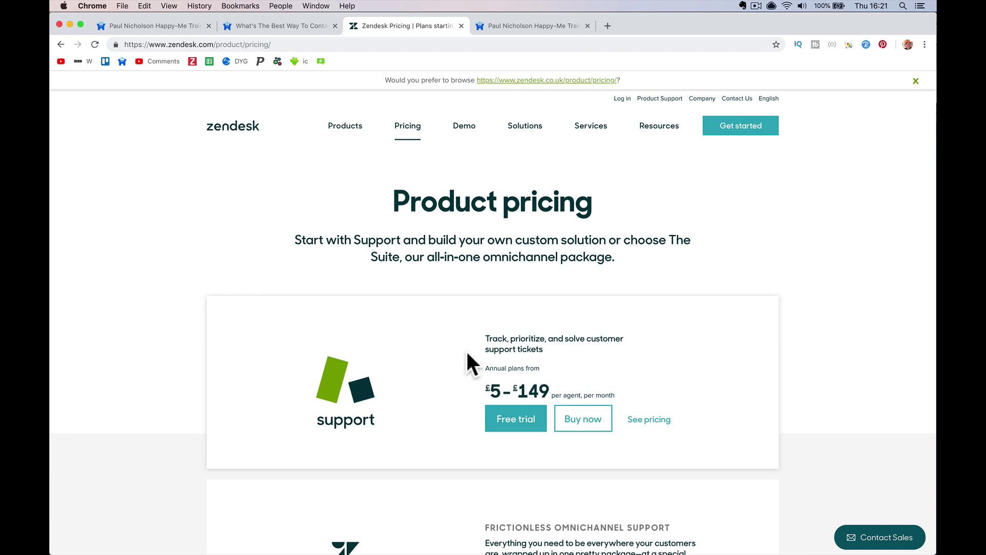
scroll(459, 355, "down", 3)
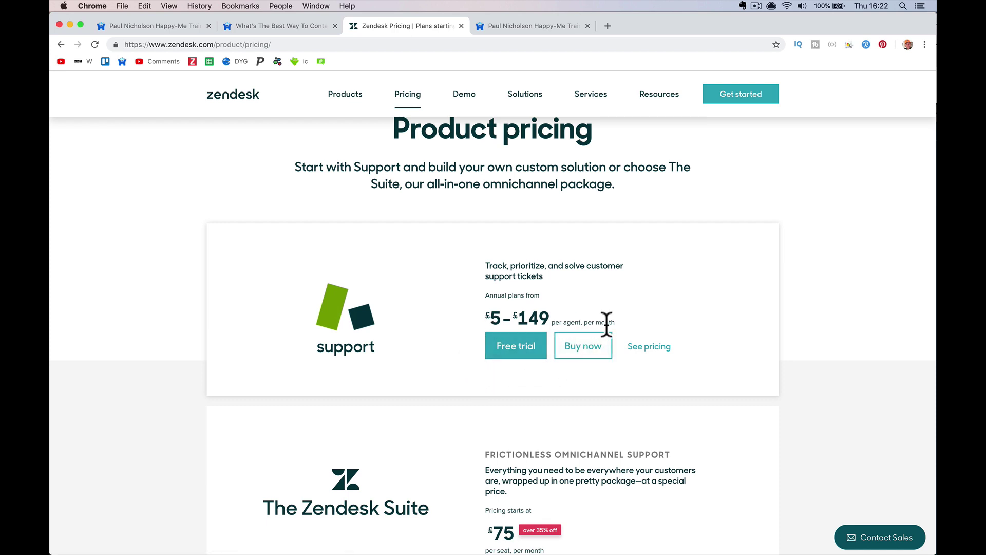
left_click(650, 348)
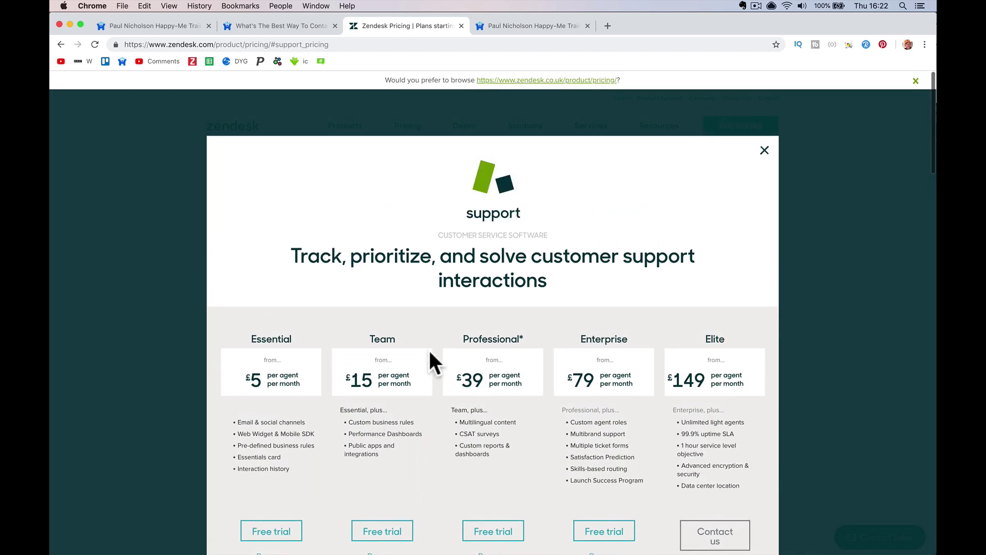
scroll(418, 383, "down", 3)
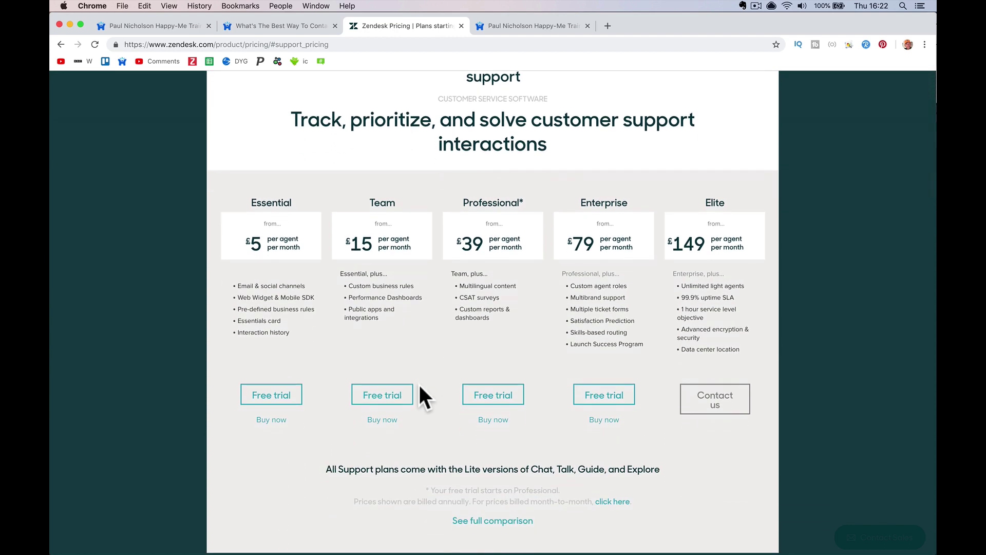
left_click(67, 48)
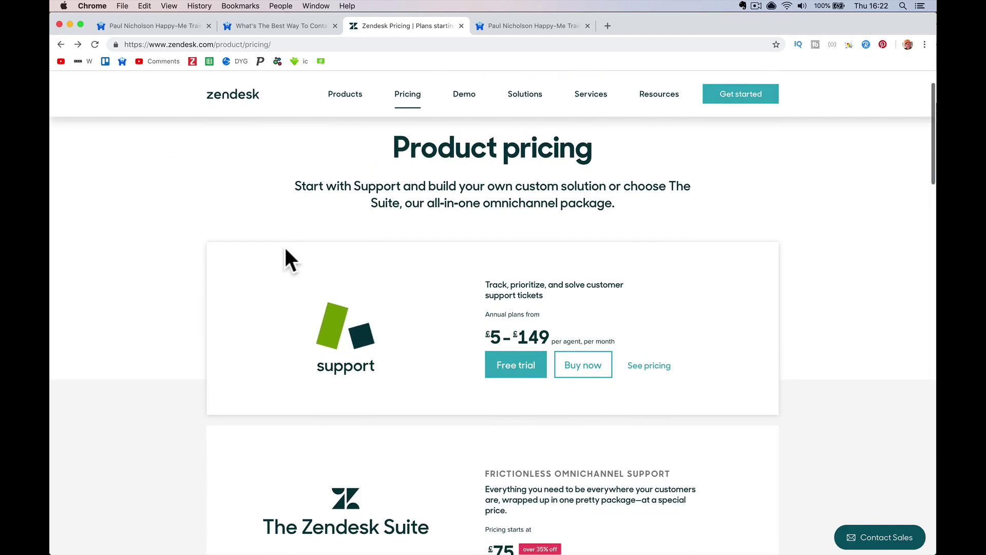
scroll(285, 251, "down", 4)
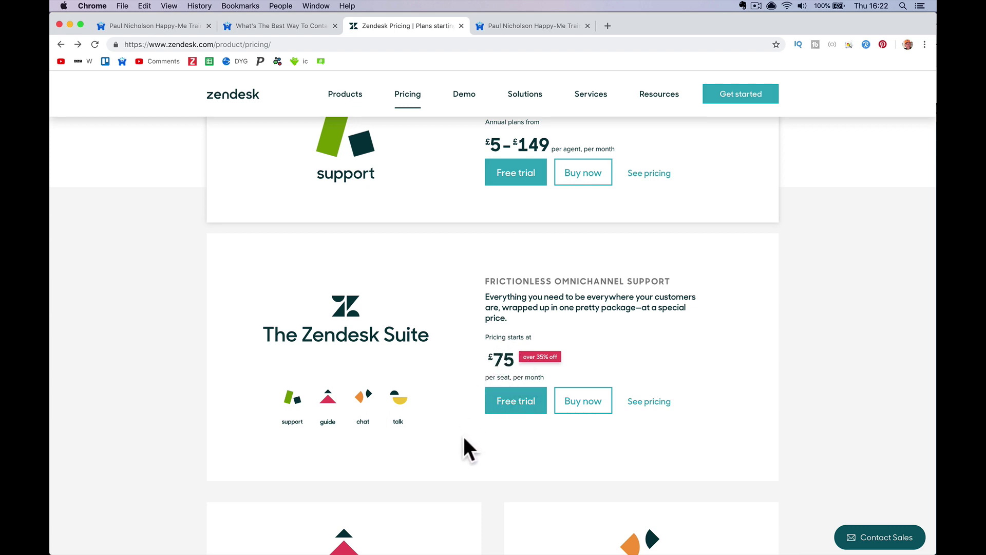
Compare Zendesk Suite Professional £75 and Enterprise £119 pricing, then bring Safari's course site forward
left_click(639, 402)
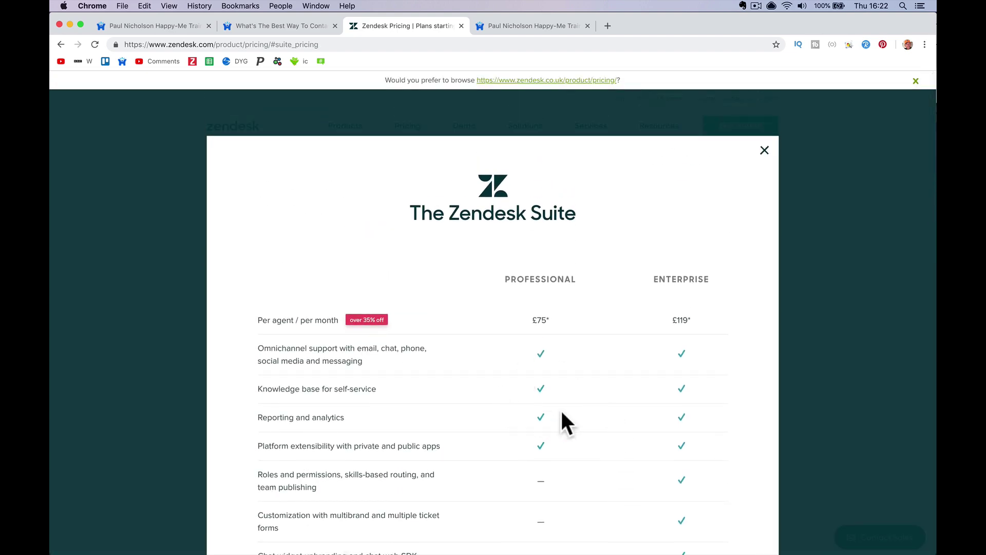
scroll(559, 409, "down", 5)
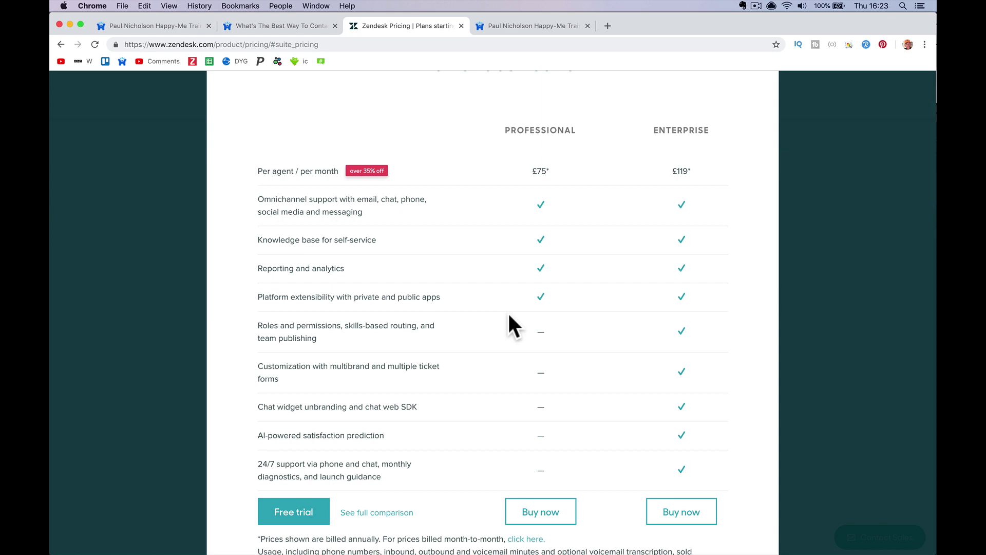
scroll(507, 311, "down", 3)
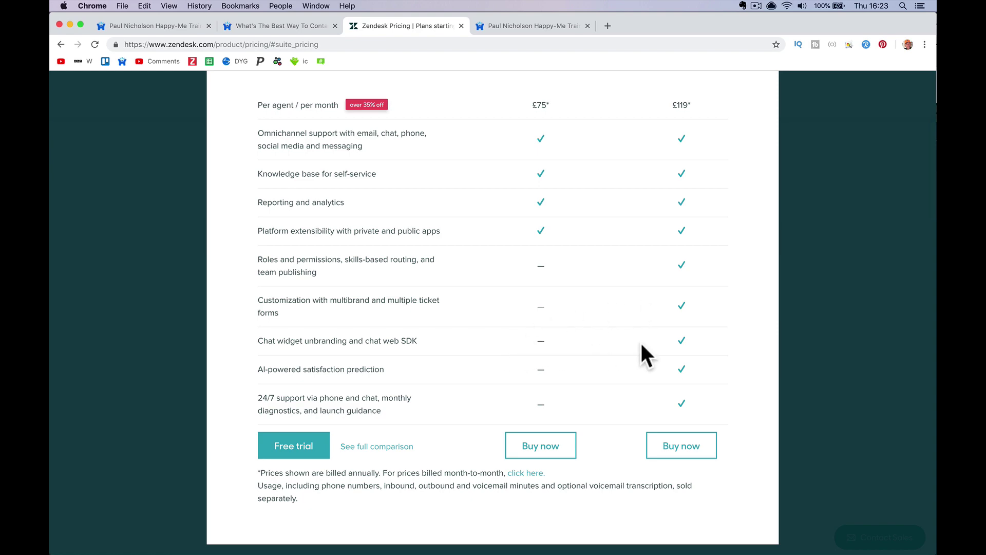
left_click(367, 548)
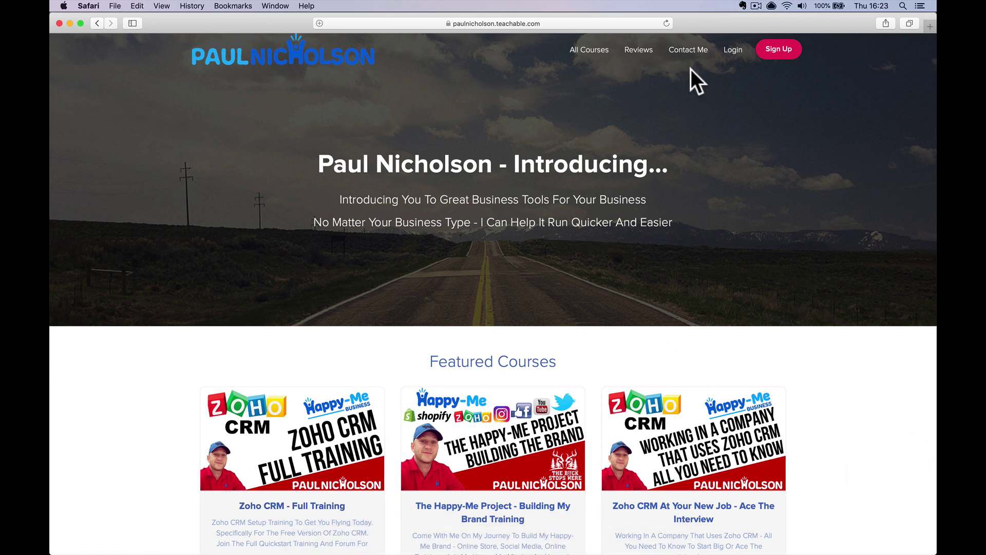
View the help centre's Submit a request form and Contact us widget, then return to Chrome's pricing
left_click(695, 49)
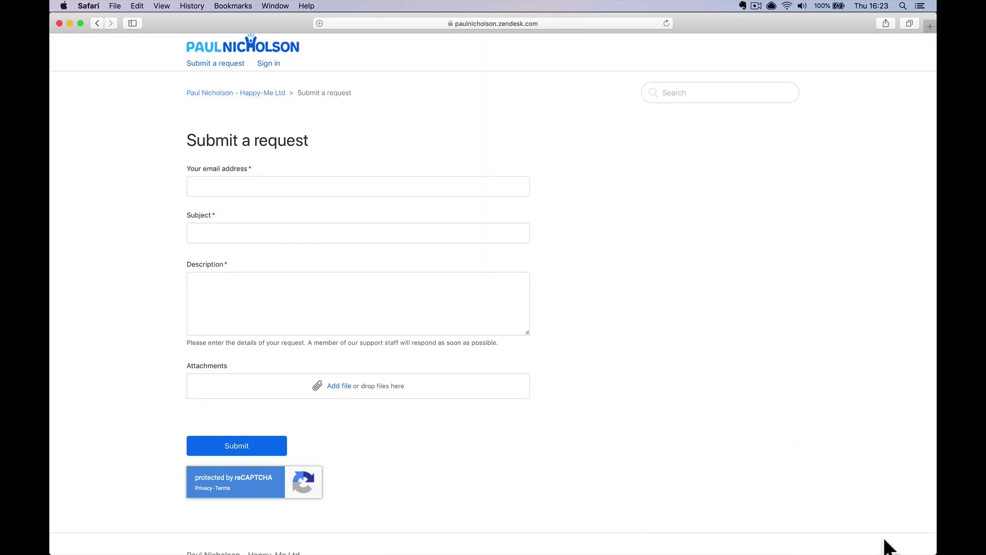
left_click(876, 534)
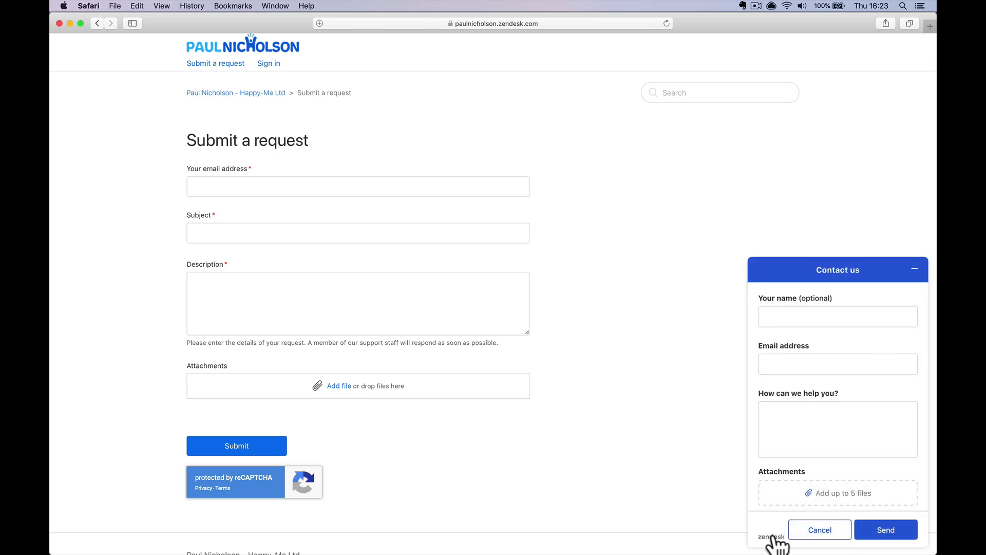
left_click(344, 542)
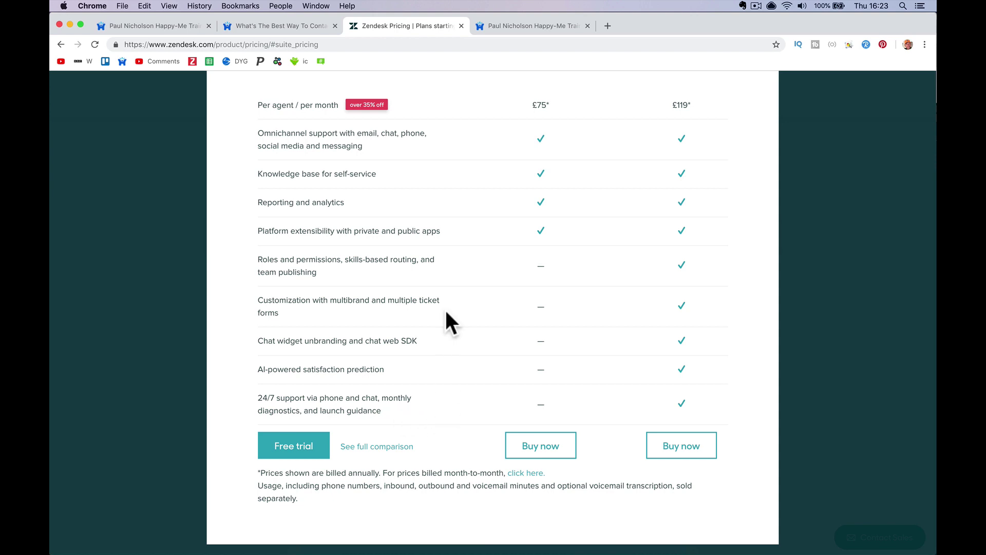
Scroll up the Suite pricing and go back to Product pricing
scroll(464, 177, "up", 3)
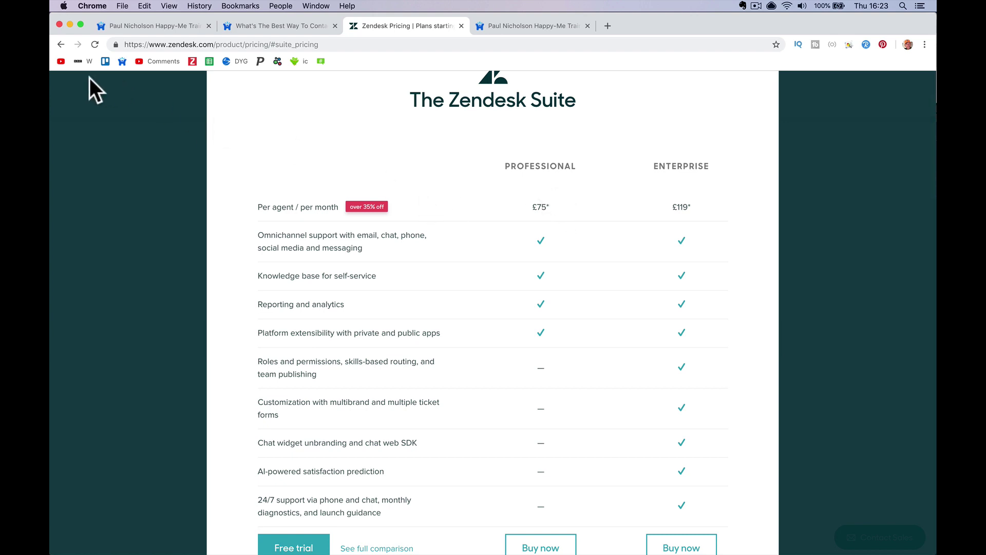
left_click(61, 44)
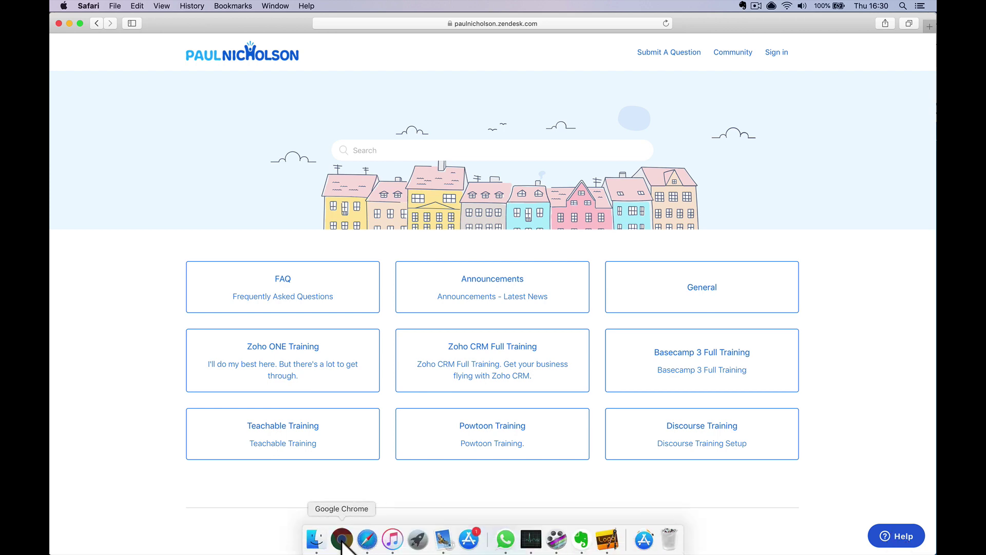
left_click(342, 548)
left_click(65, 243)
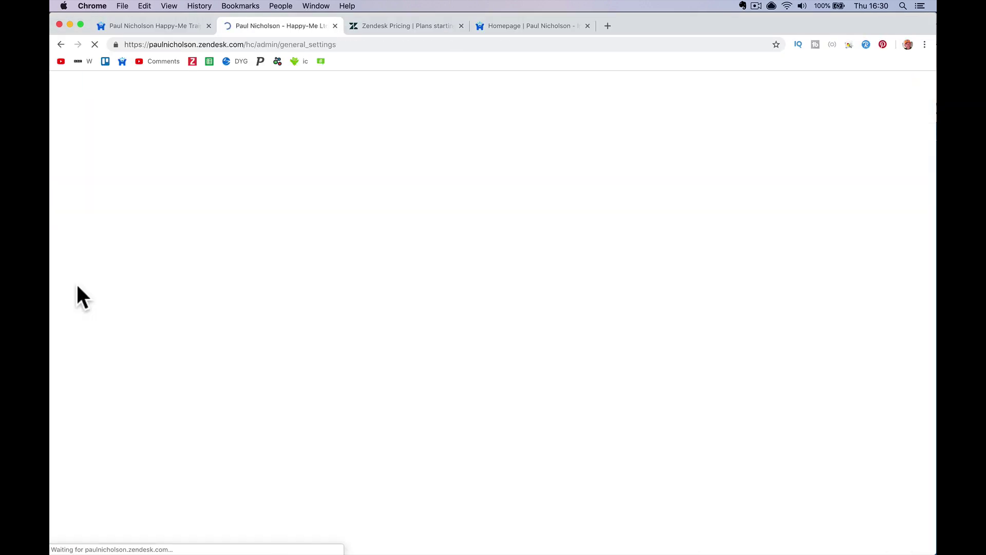
left_click(889, 85)
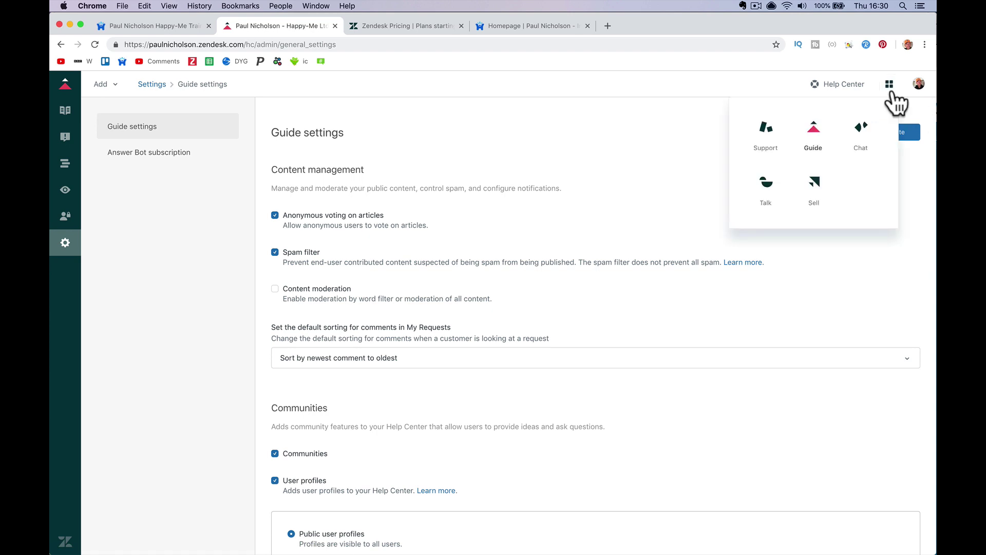
left_click(778, 135)
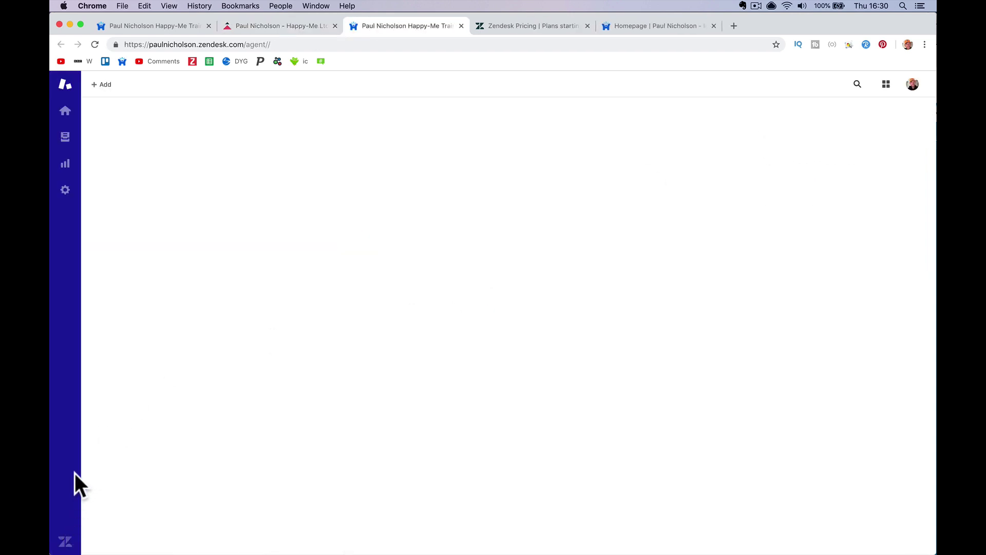
left_click(65, 190)
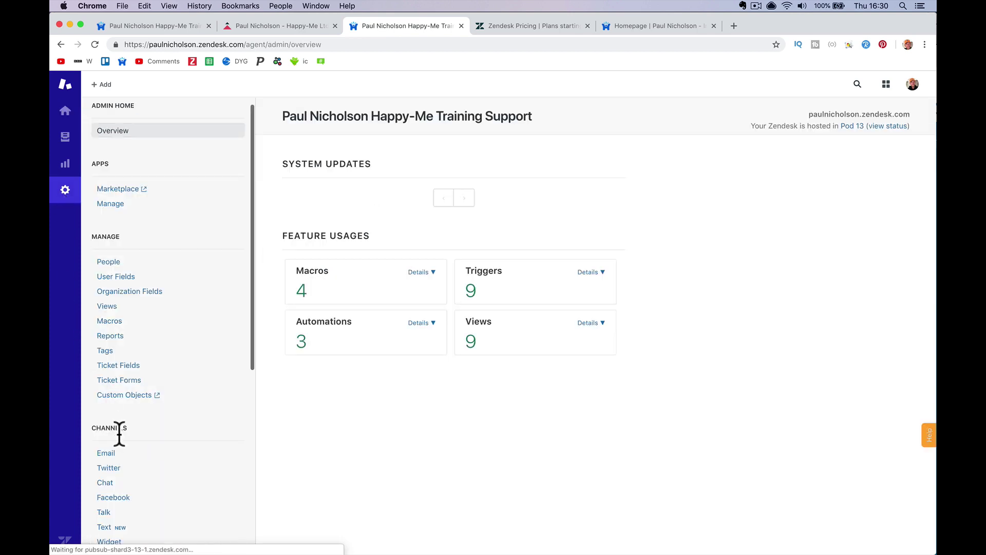
scroll(154, 502, "down", 3)
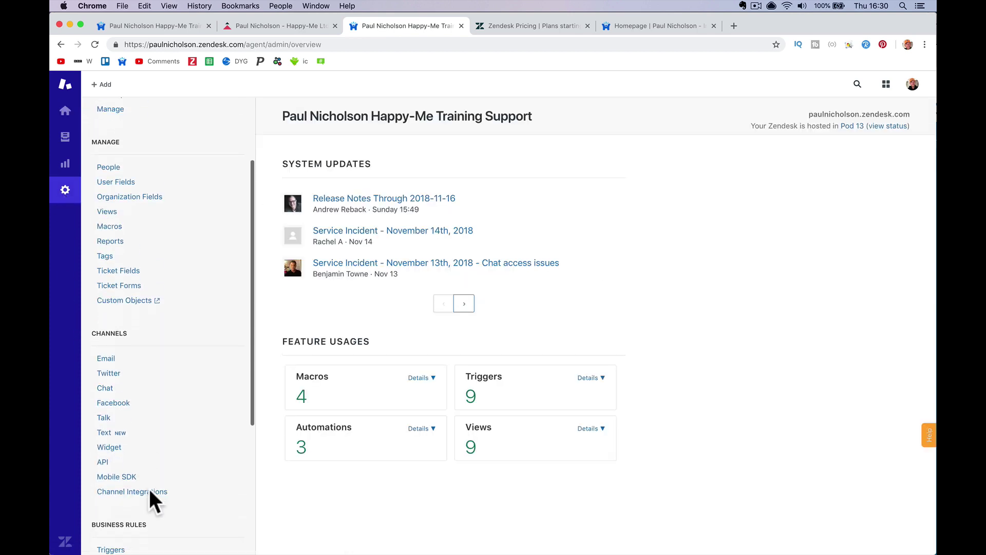
left_click(159, 457)
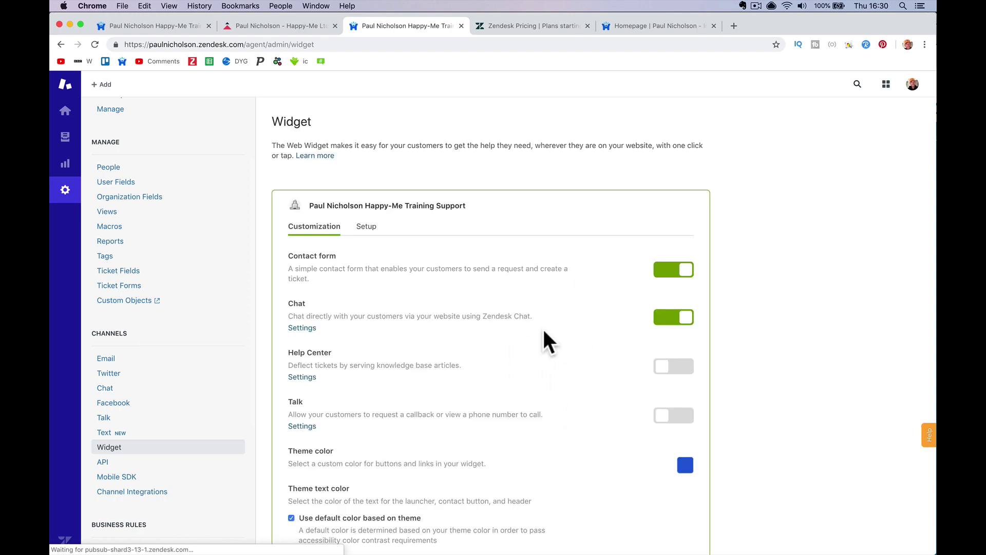
left_click(364, 229)
left_click(365, 355)
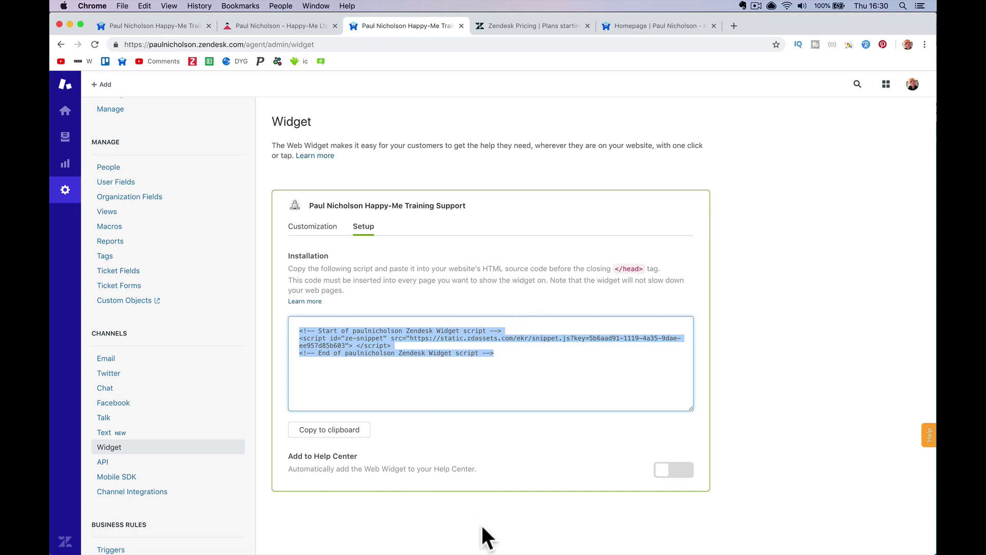
left_click(367, 539)
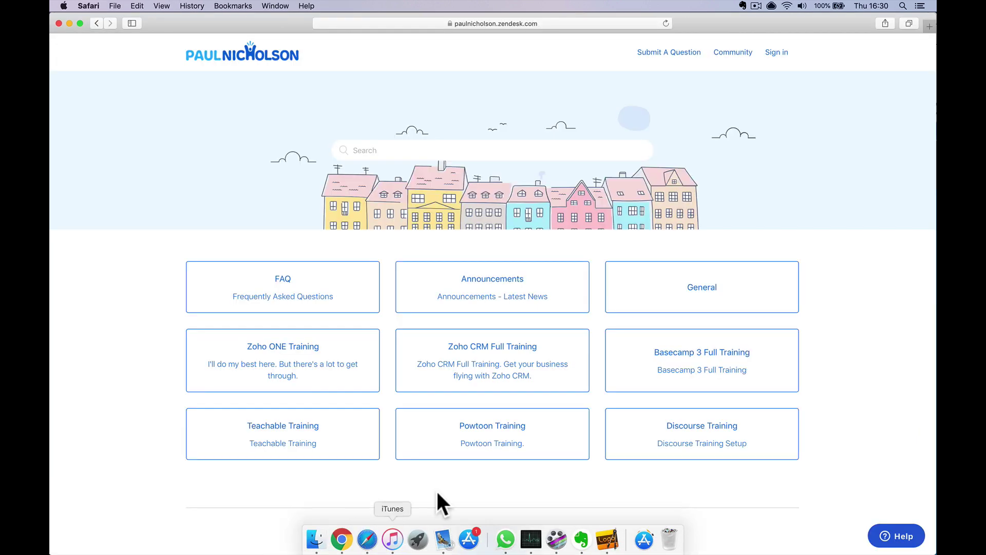
Open the help centre contact form and enter the name 'Help Box Test'
left_click(908, 541)
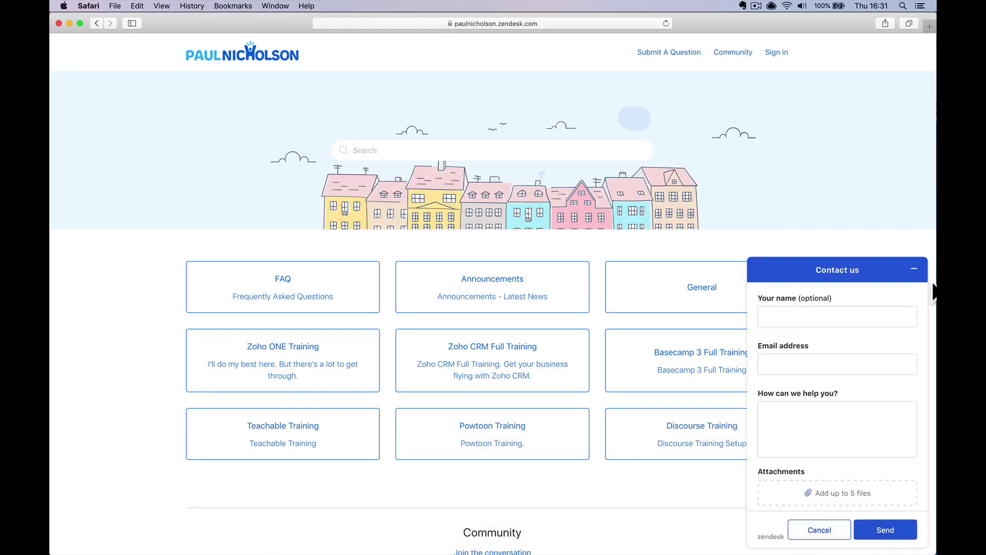
left_click(915, 269)
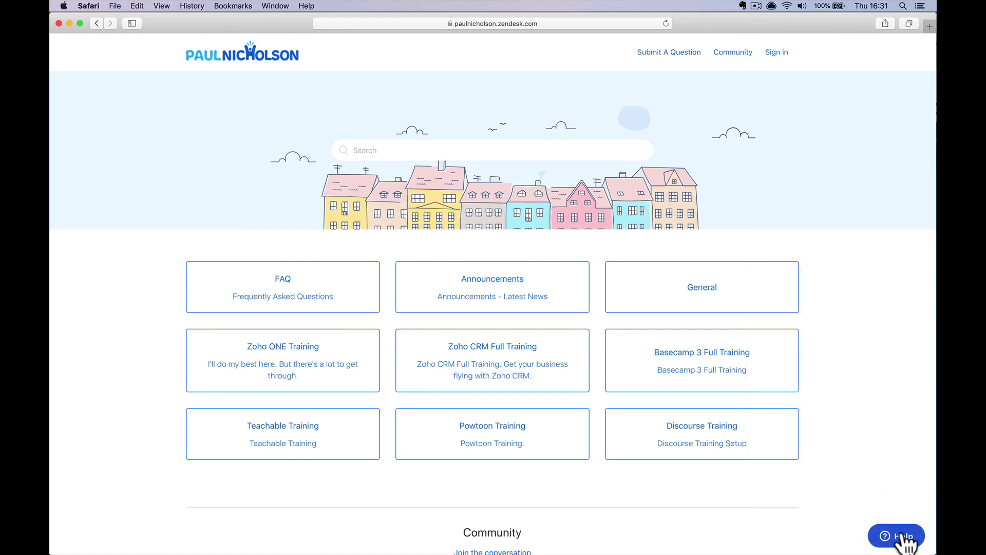
left_click(907, 542)
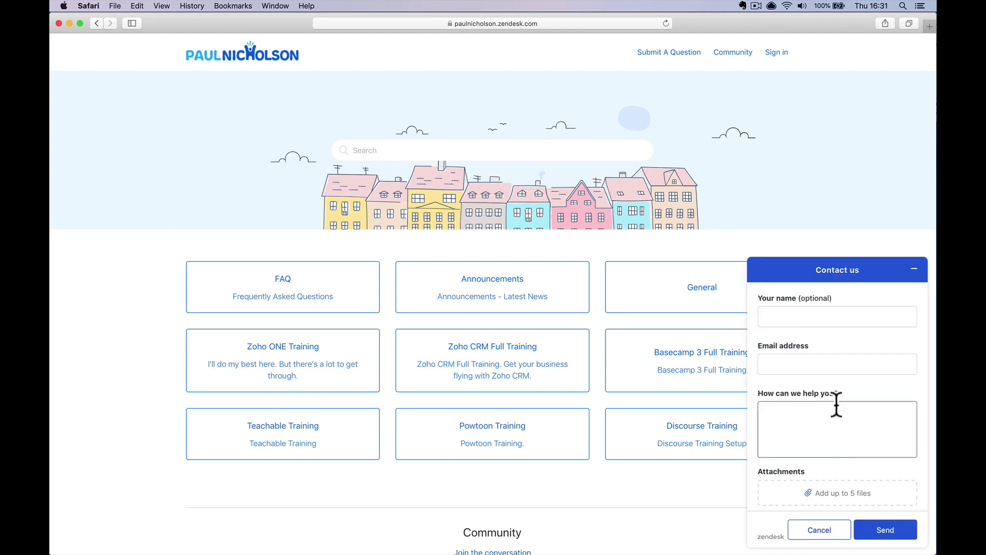
left_click(808, 317)
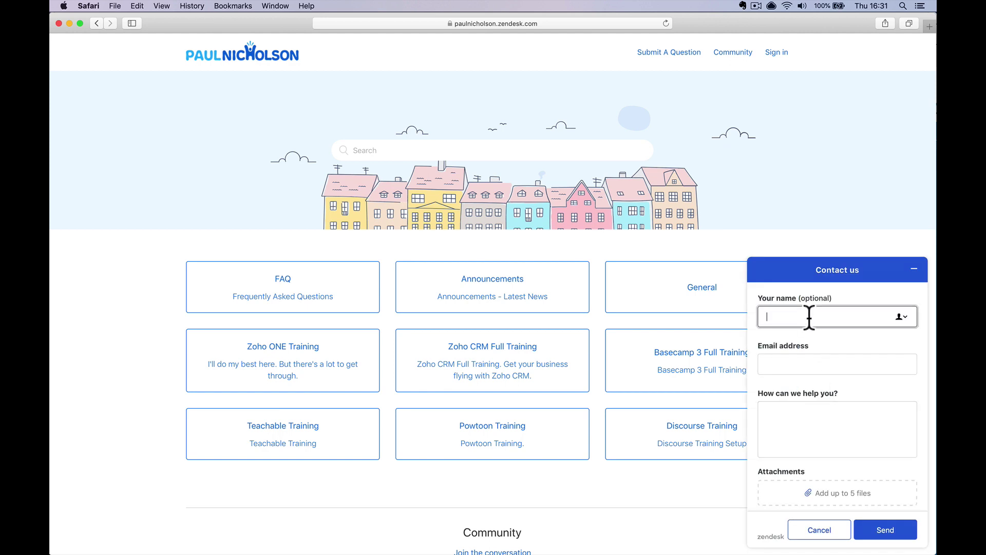
type("Help Box Test")
Fill in a test e-mail address and the message 'I need to add a help box to my website'
key("Tab")
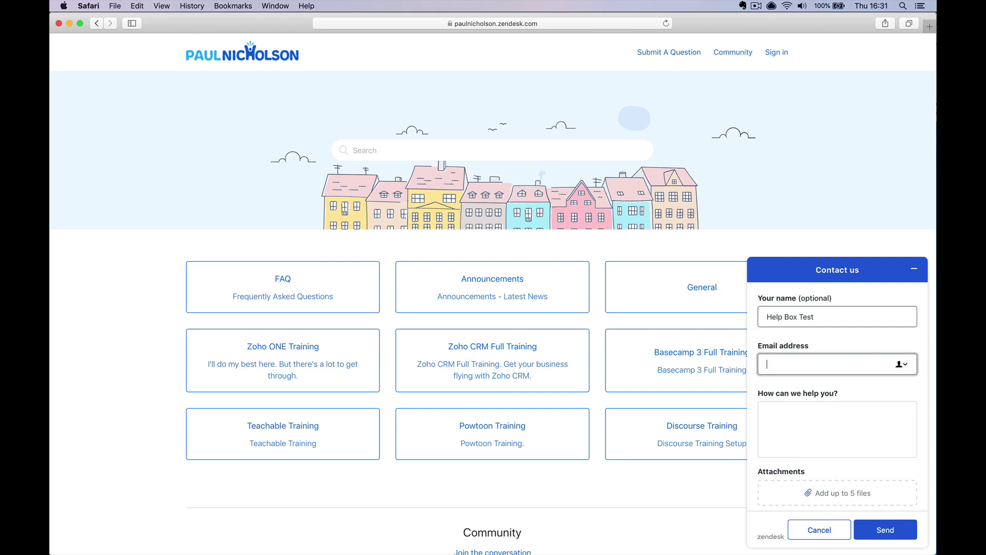
key("Tab")
type("I")
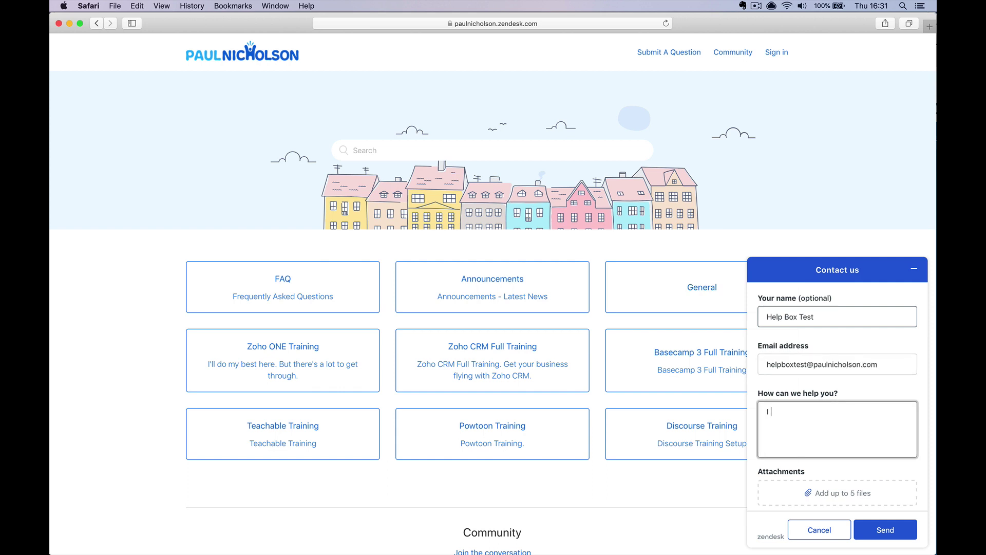
type(" need to add a help box ro")
key("BackSpace")
key("BackSpace")
key("BackSpace")
type("tp")
key("BackSpace")
key("BackSpace")
type("o my websit")
Send the help request and dismiss the confirmation
left_click(884, 529)
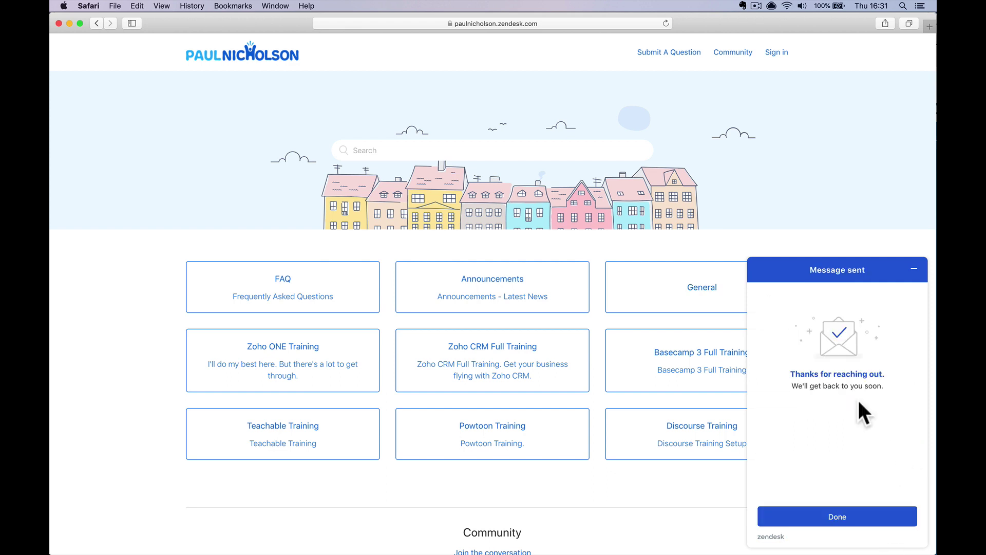
left_click(827, 528)
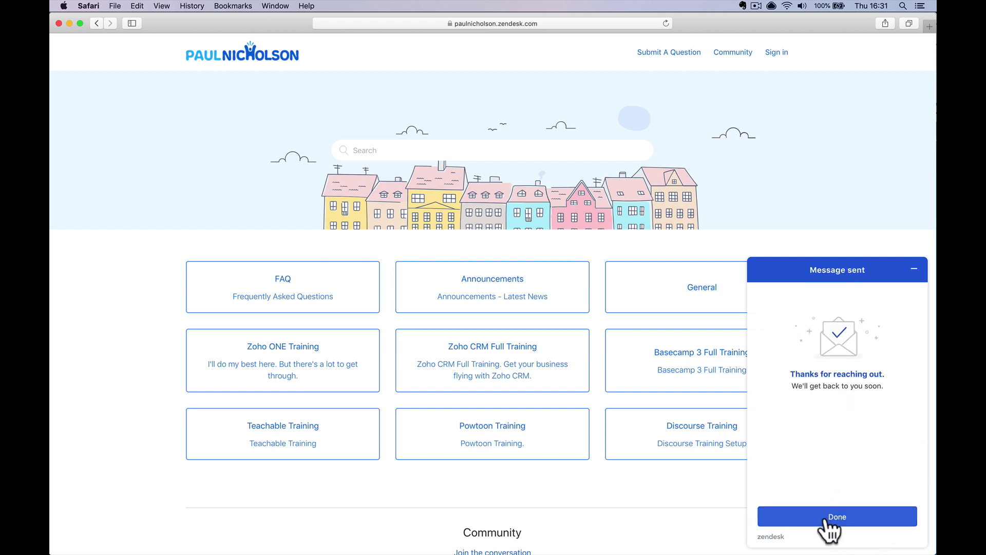
left_click(824, 530)
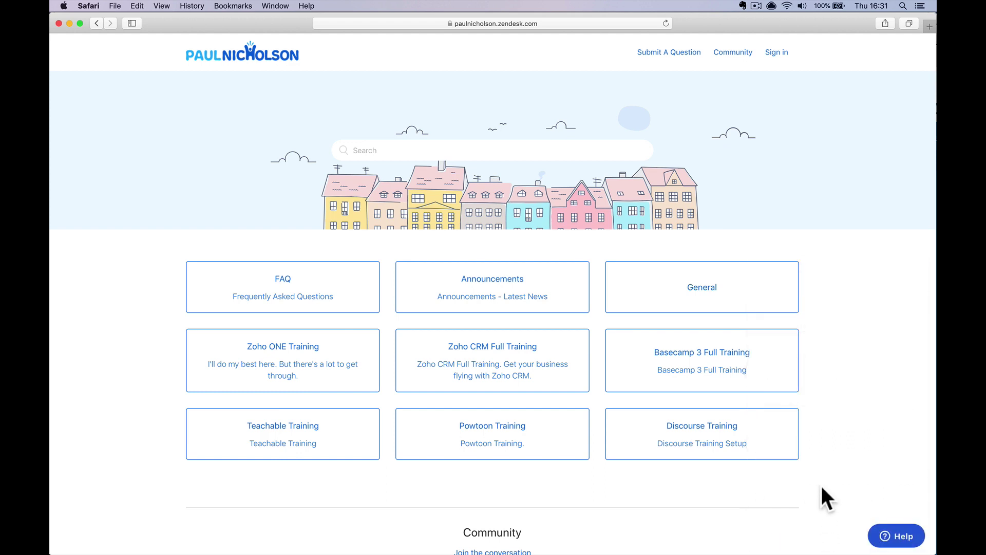
Dismiss the Submit A Question sign-in prompt and open the support welcome email in Mail
left_click(688, 53)
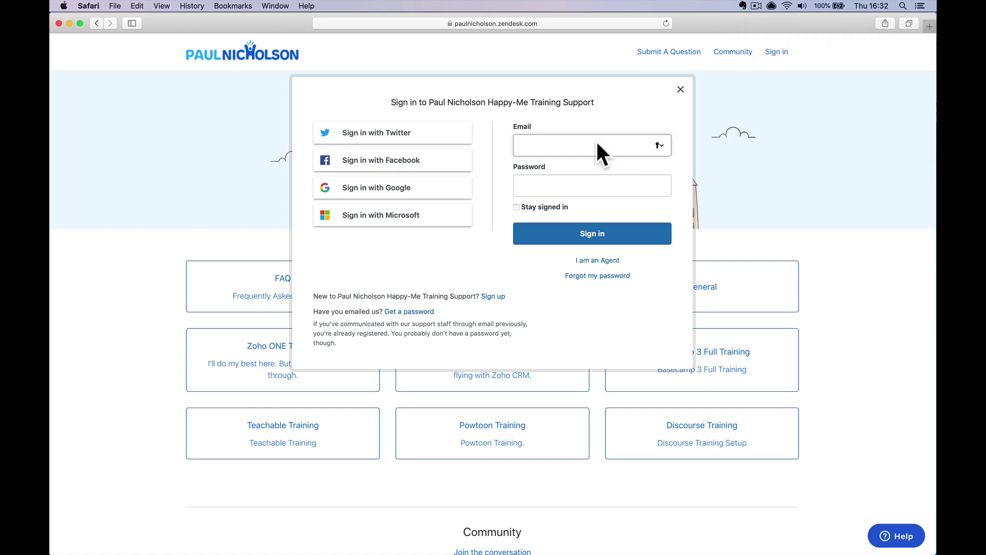
left_click(679, 91)
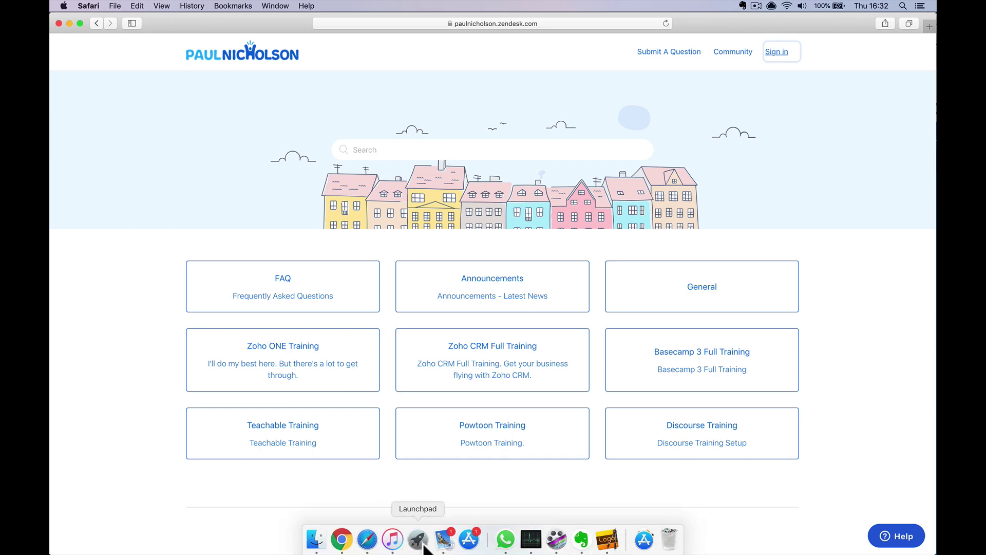
left_click(427, 545)
left_click(286, 85)
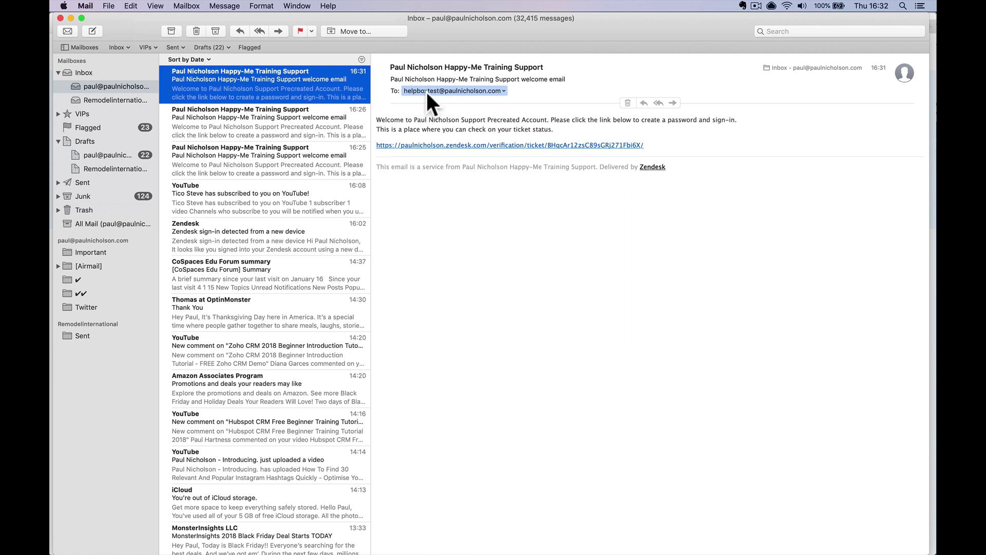
Copy the welcome email's verification link and return to Safari's address bar
right_click(440, 145)
left_click(453, 171)
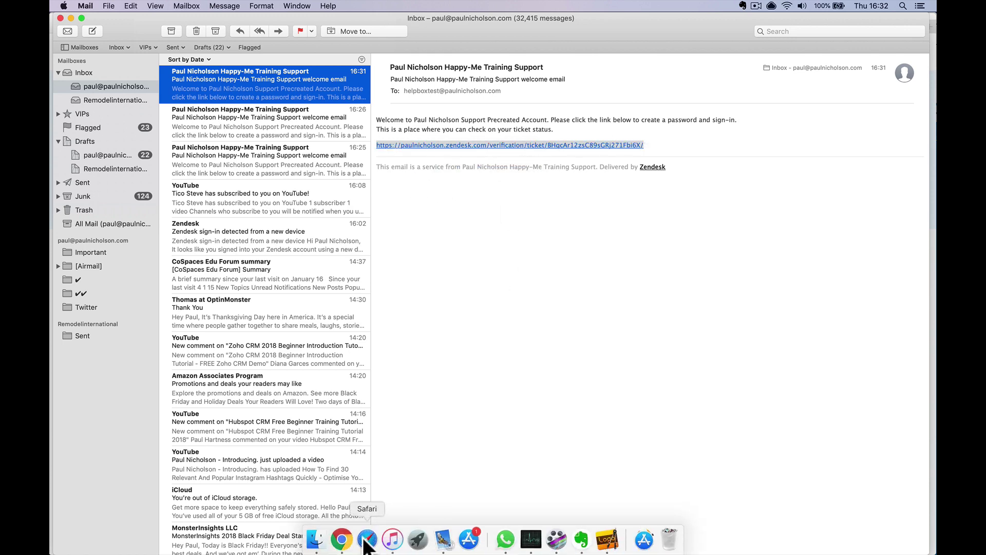
left_click(369, 541)
left_click(554, 25)
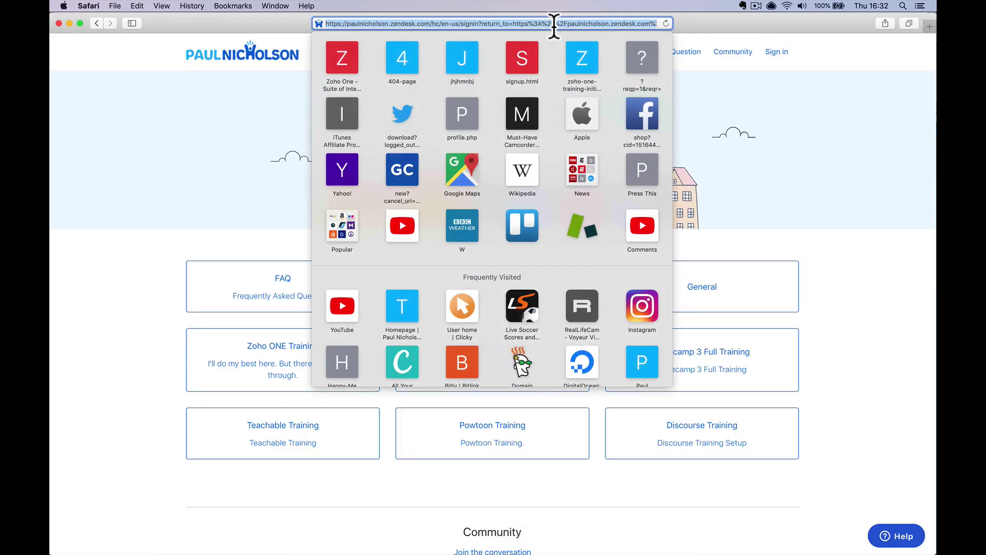
Open the pasted verification link and set a new account password without saving it in Safari
right_click(557, 23)
left_click(581, 65)
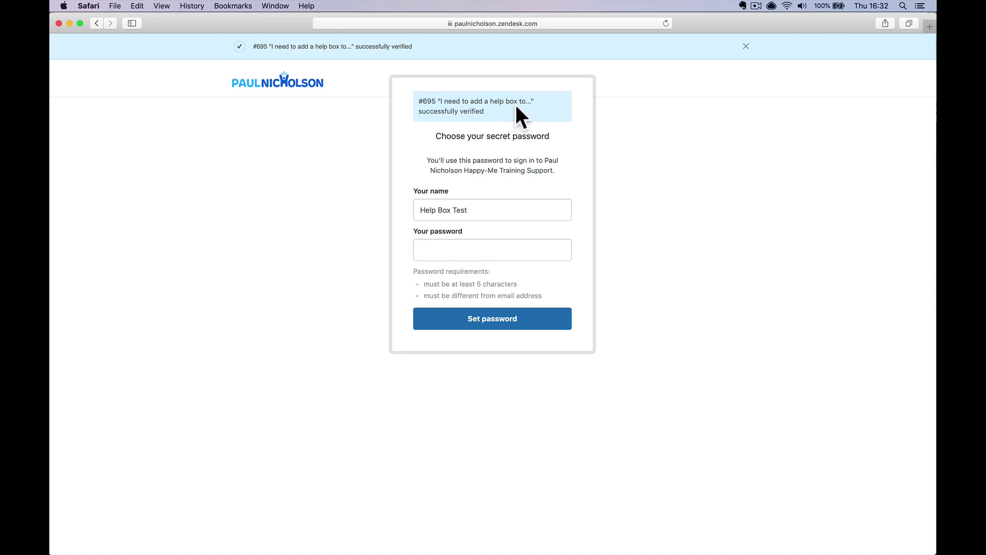
left_click(448, 247)
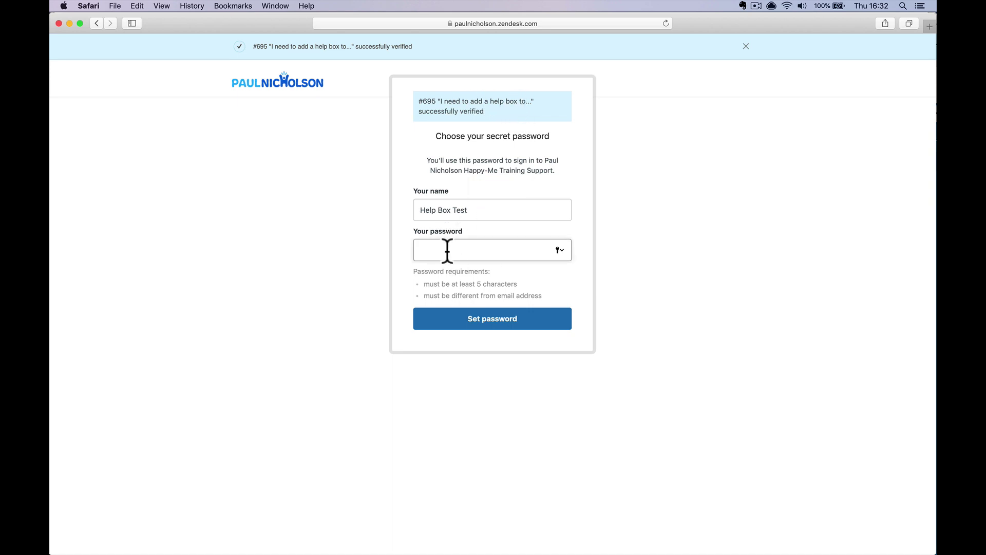
type("**********")
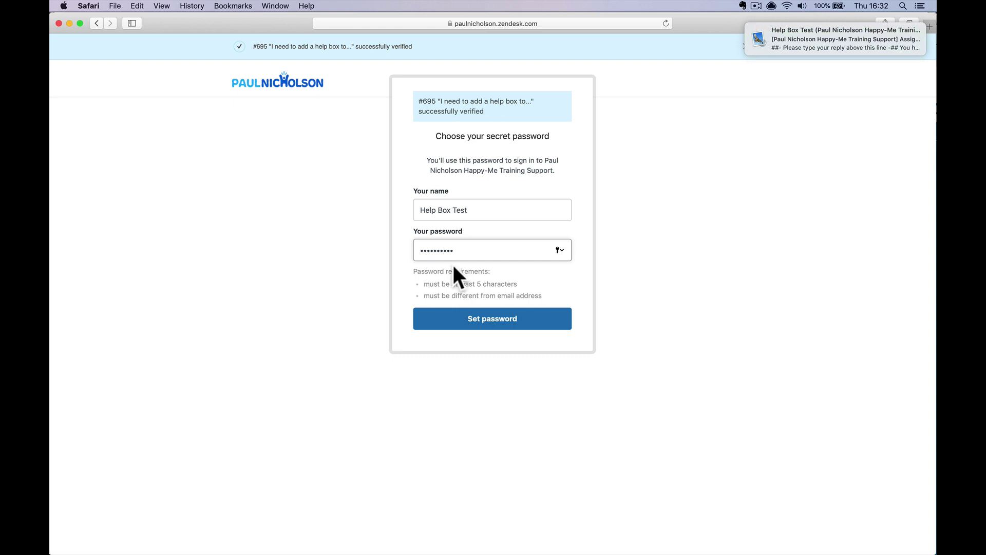
left_click(452, 323)
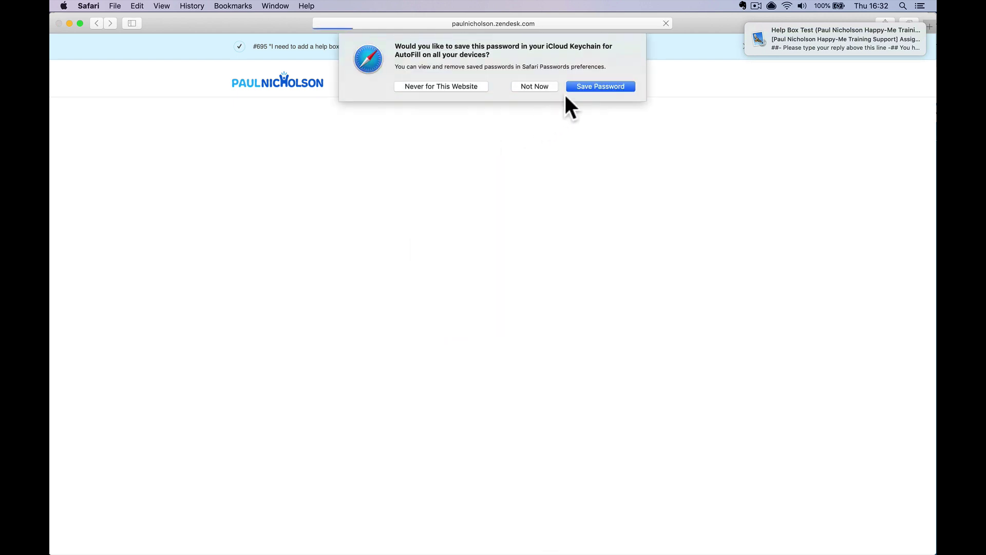
left_click(536, 86)
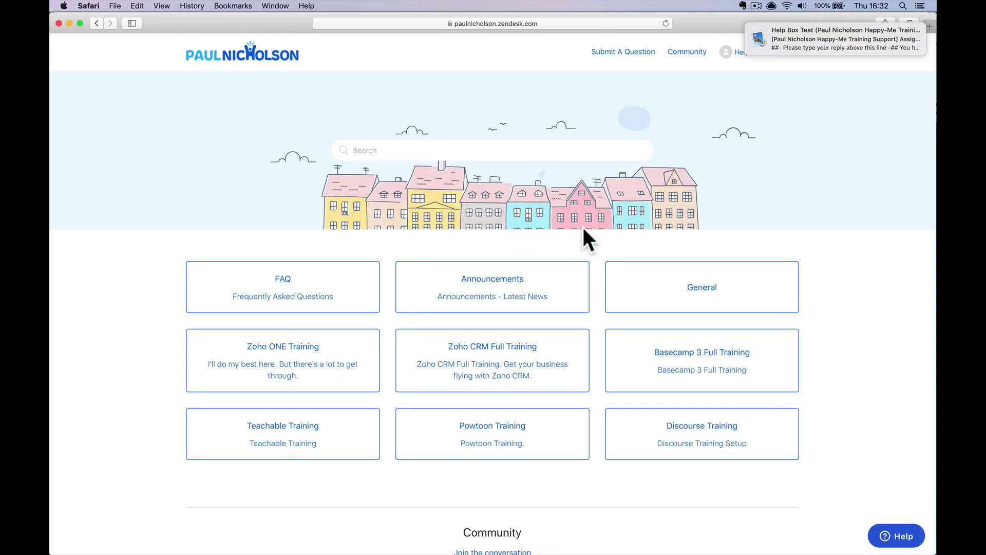
Open request #695 from the account's requests list, then switch to Mail
left_click(762, 53)
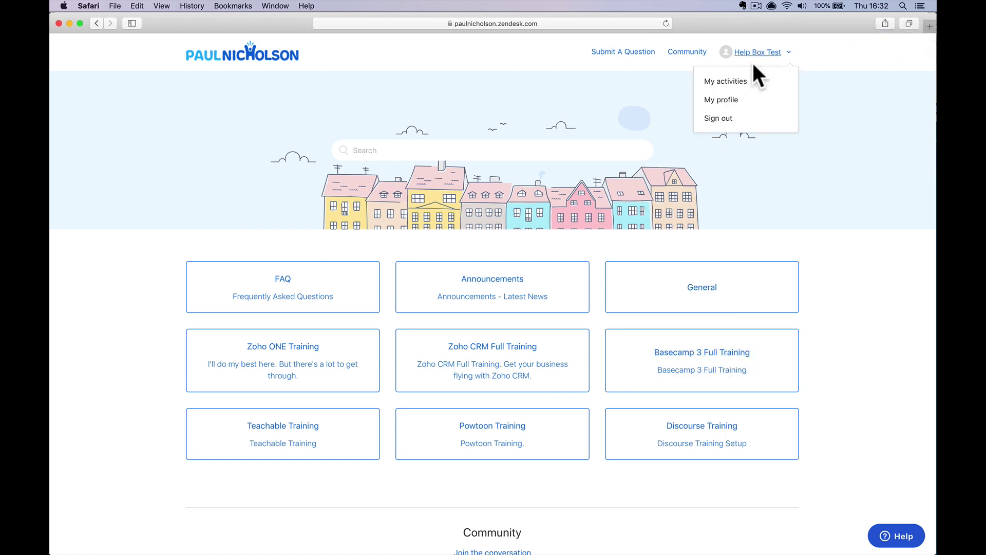
left_click(742, 79)
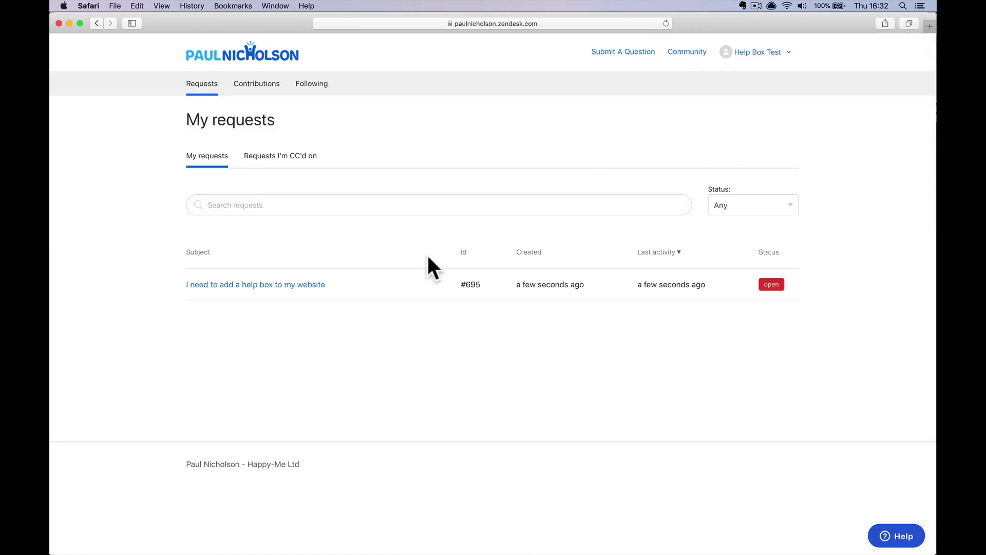
left_click(325, 286)
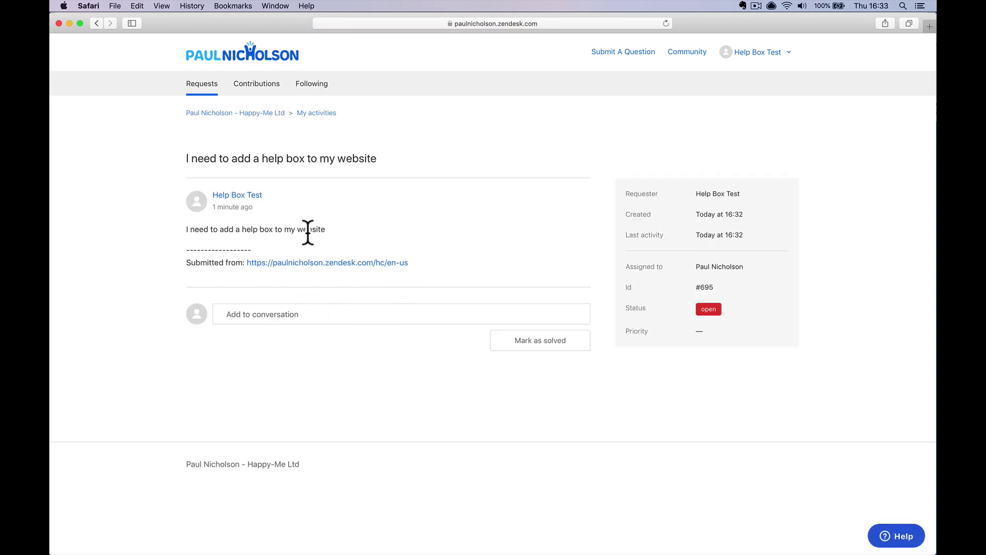
mouse_move(308, 552)
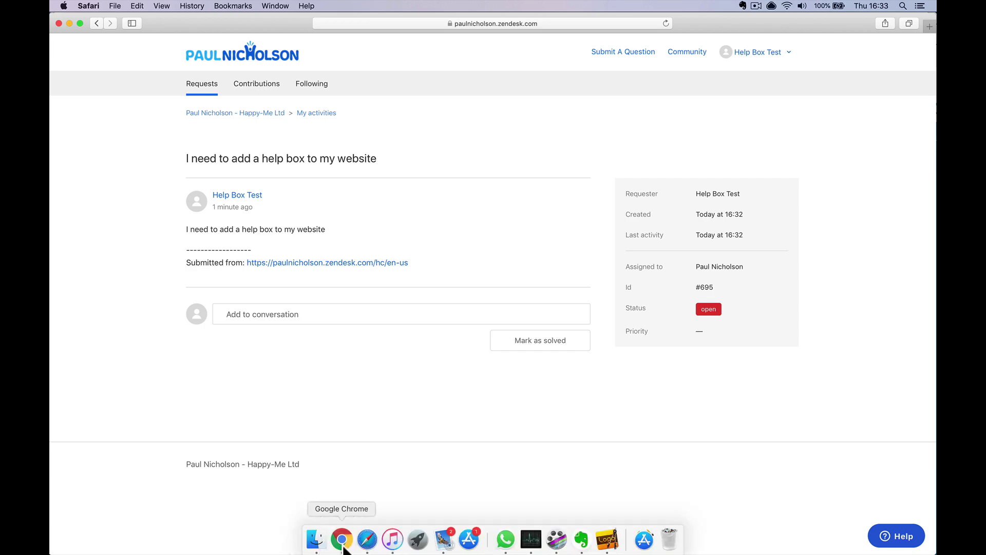
left_click(436, 542)
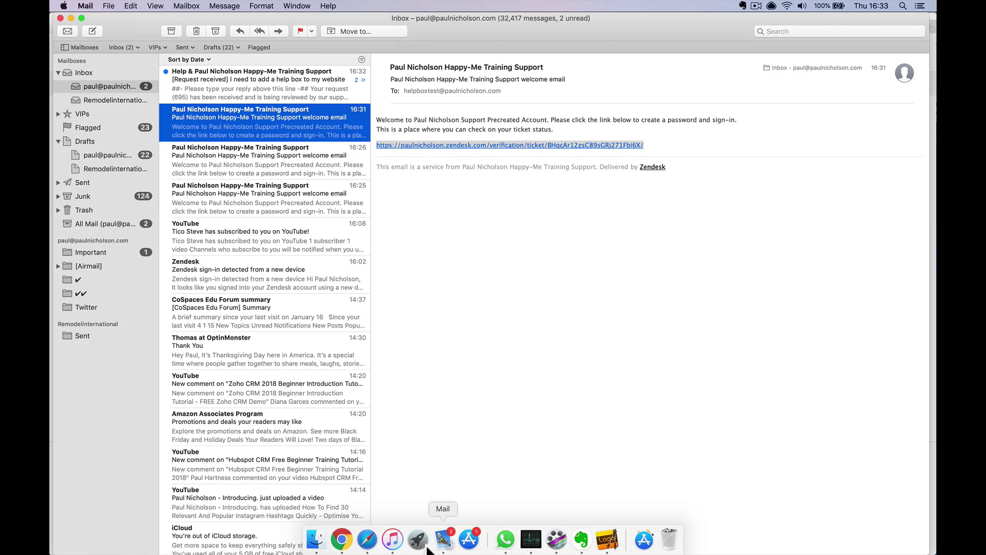
Read the #695 request-received and assignment emails, then open ticket #695 in the agent workspace
left_click(285, 91)
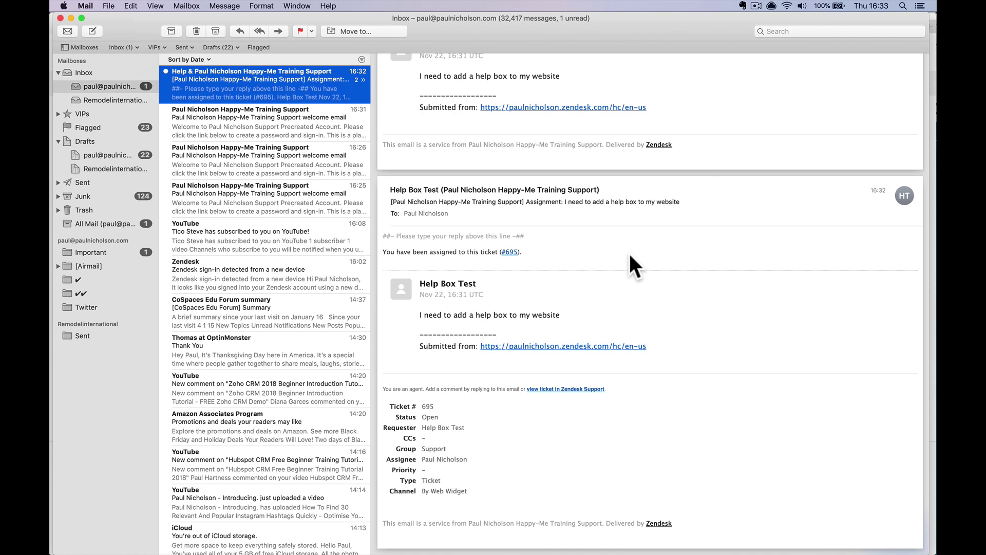
scroll(629, 248, "up", 5)
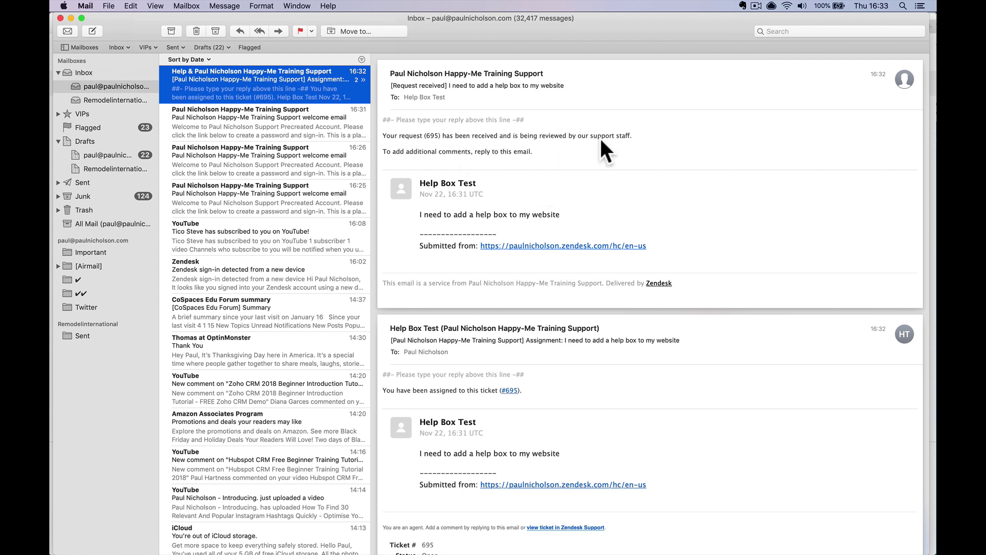
left_click(561, 175)
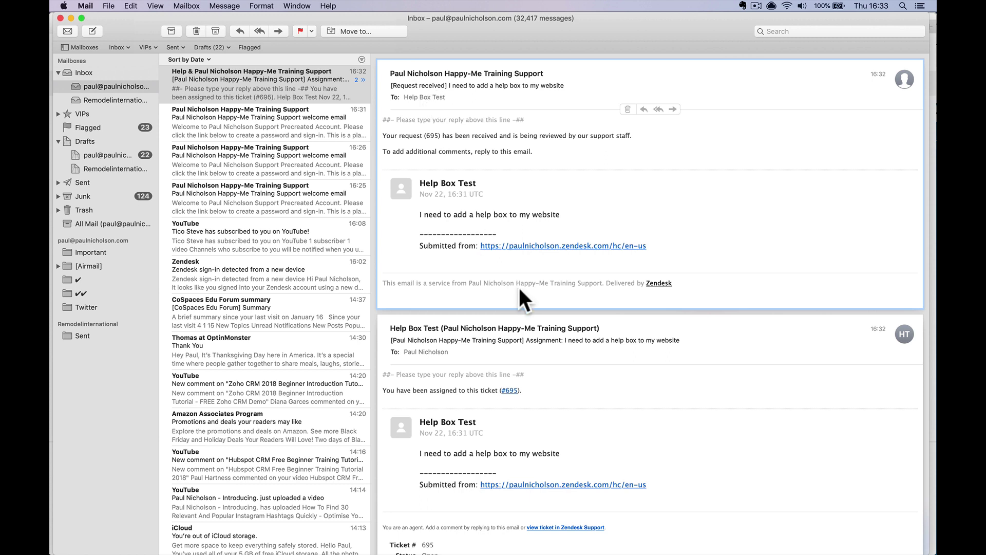
left_click(578, 385)
scroll(578, 384, "down", 1)
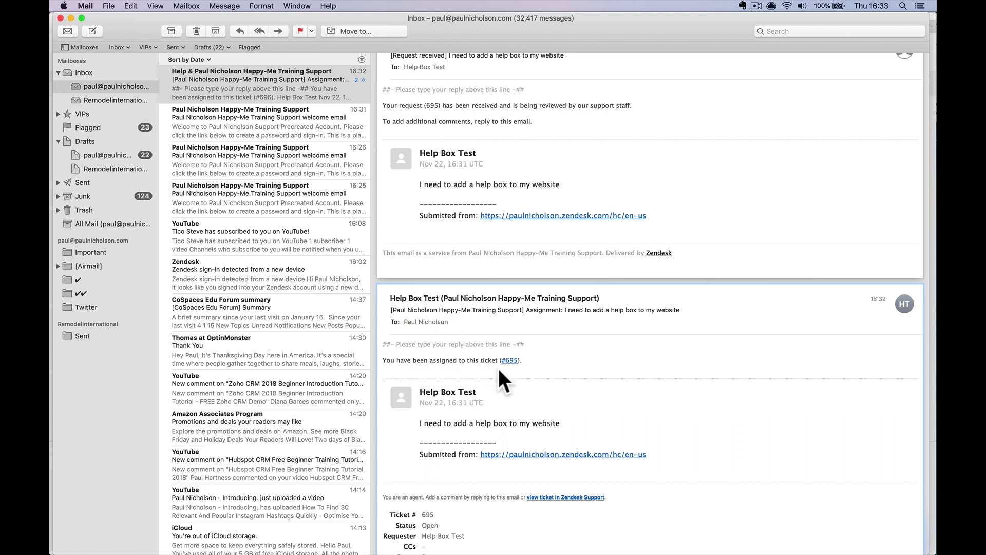
left_click(666, 174)
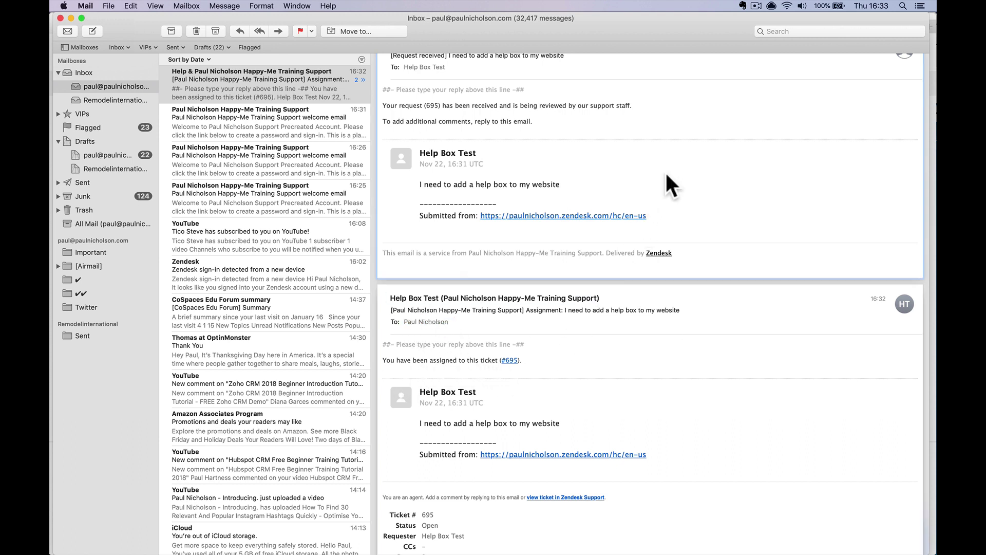
scroll(666, 175, "up", 1)
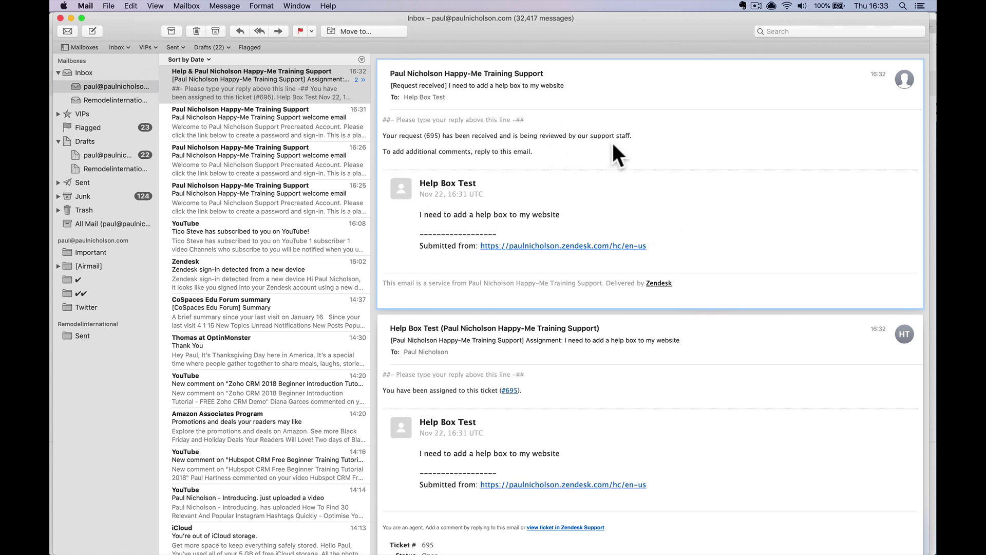
scroll(601, 190, "down", 3)
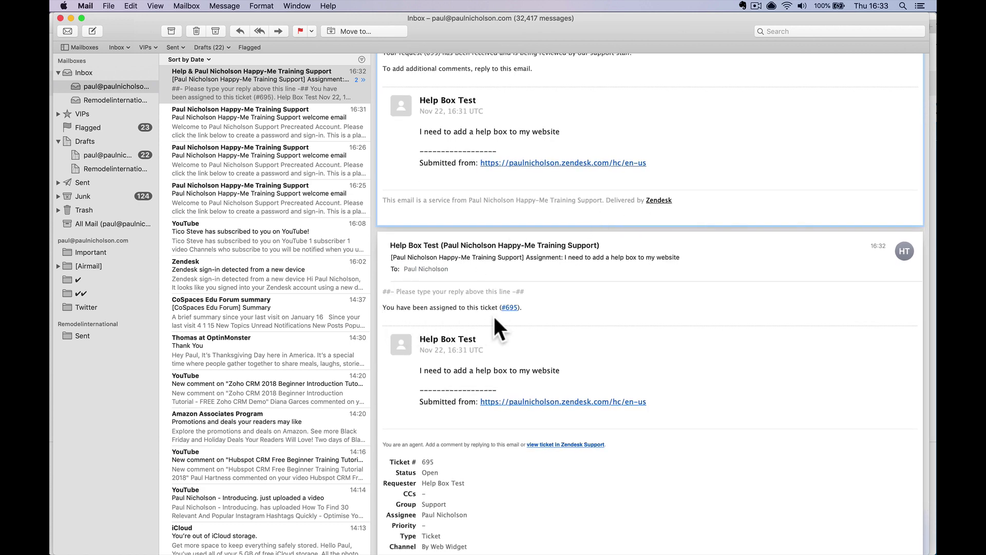
left_click(510, 308)
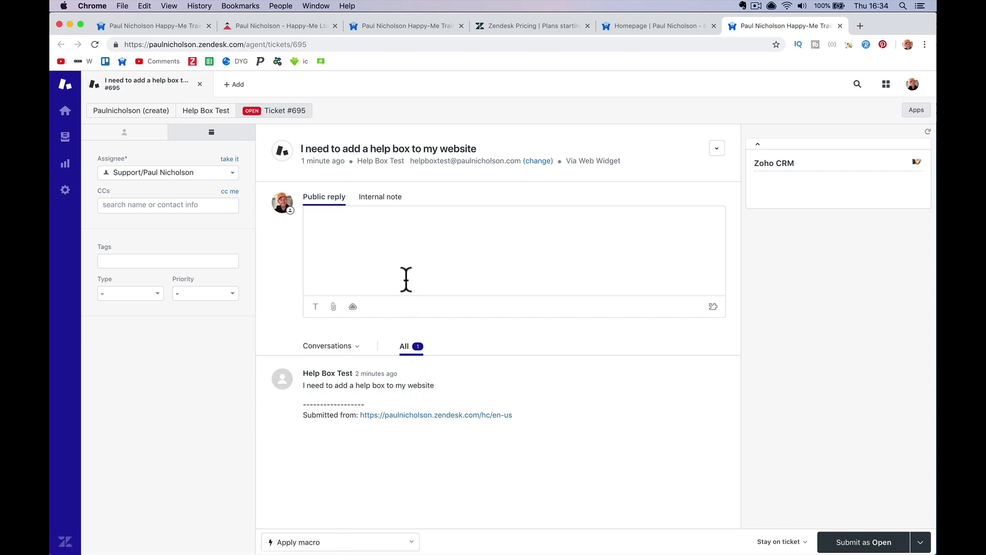
Reply 'Hi Help Box, How can I help?' on #695 as Open, then view the update email
type("Hi ")
type("Help Box, ")
type("How can ")
type("I help?")
left_click(919, 542)
left_click(868, 542)
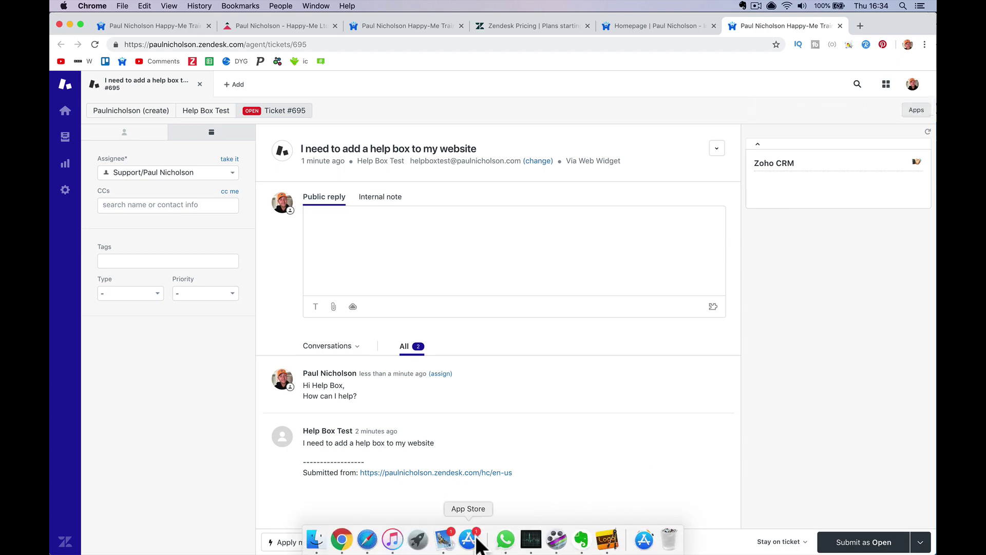
left_click(454, 539)
left_click(324, 97)
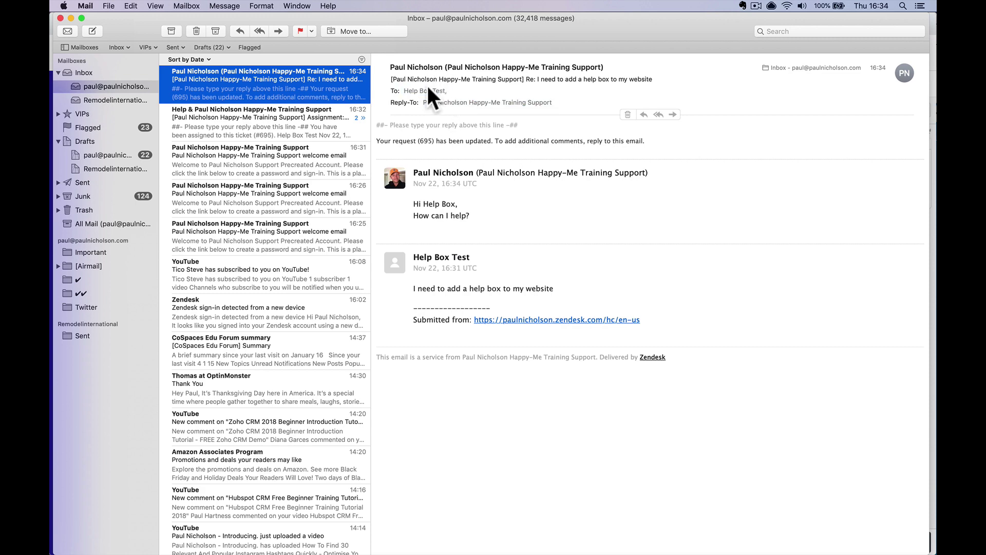
Start a reply to the update email, discard it, and return to Safari's request #695 page
left_click(243, 30)
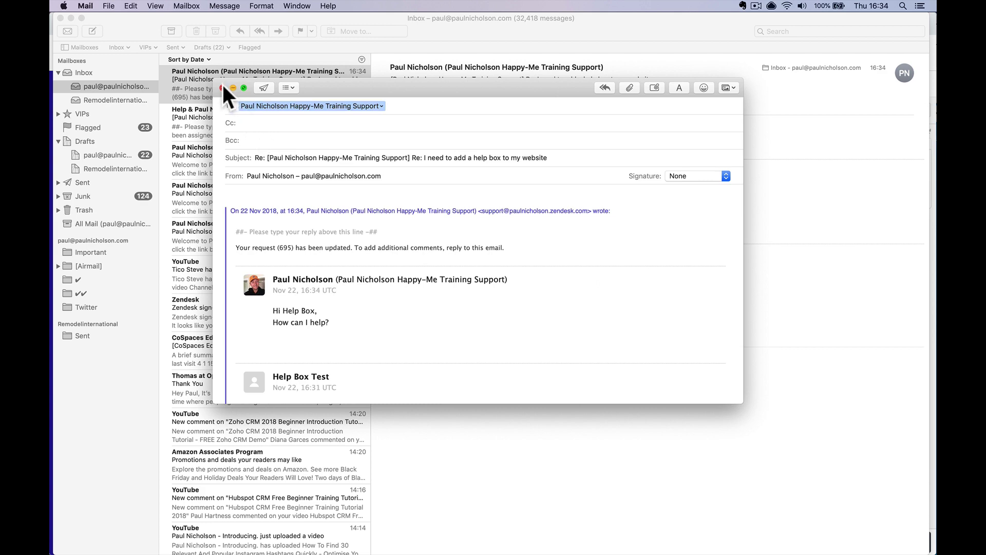
left_click(221, 87)
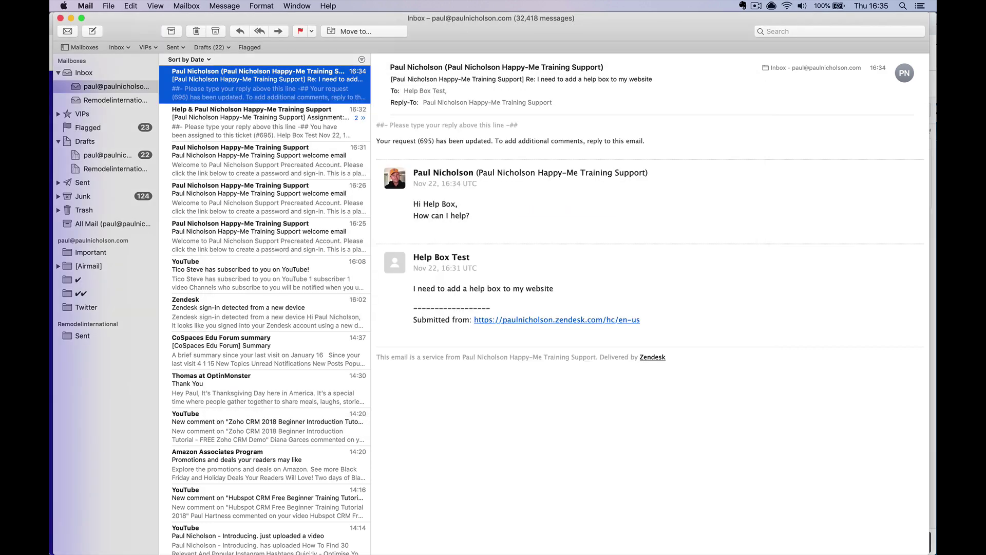
mouse_move(336, 552)
left_click(367, 539)
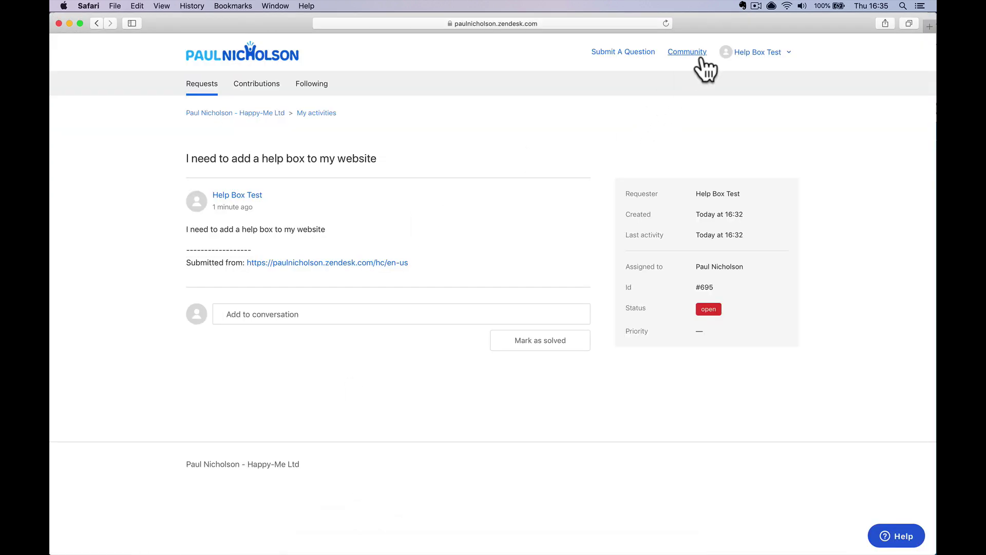
As the requester, post the follow-up 'I just need to know the code' on request #695
left_click(666, 24)
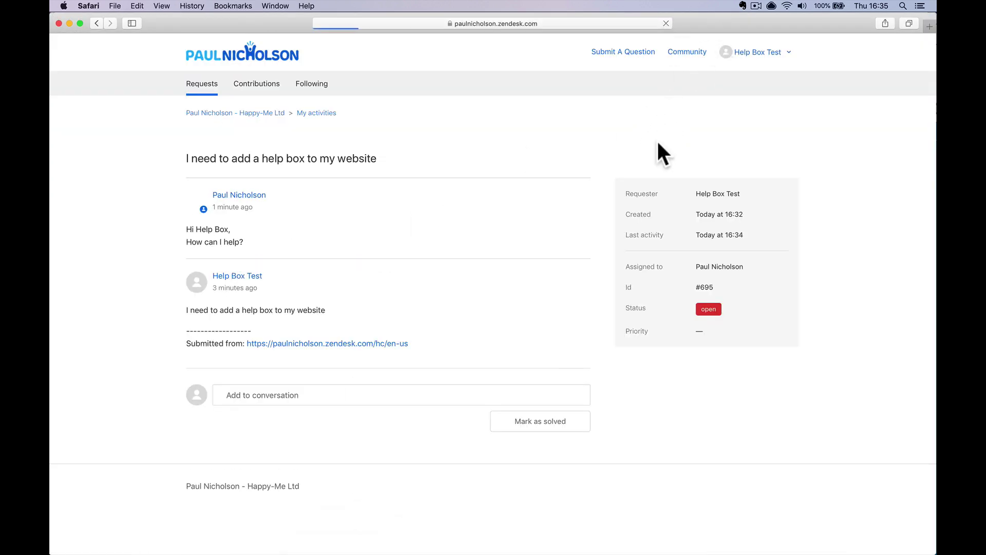
left_click(268, 398)
type("I ju")
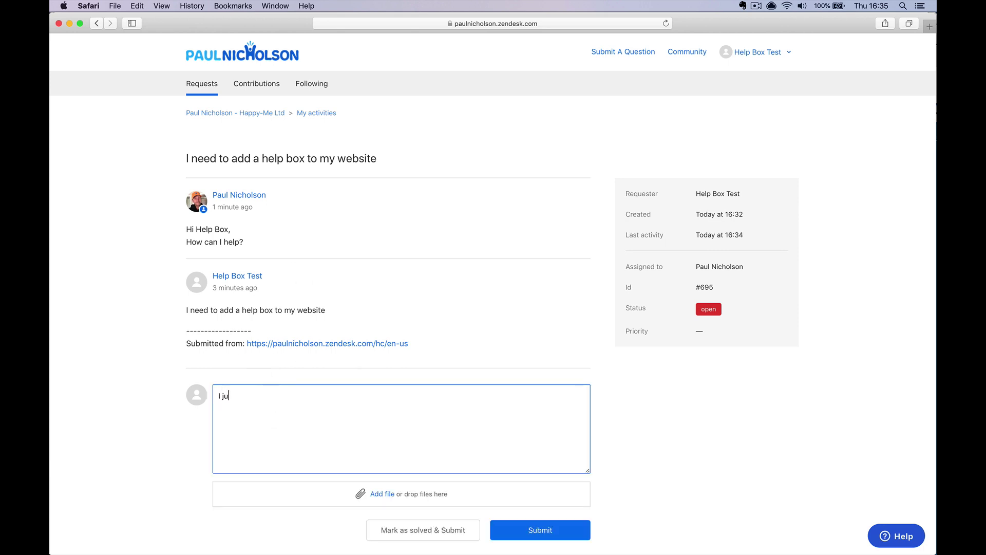
type("st neeed")
key("BackSpace")
key("BackSpace")
type("d to know the code")
left_click(508, 529)
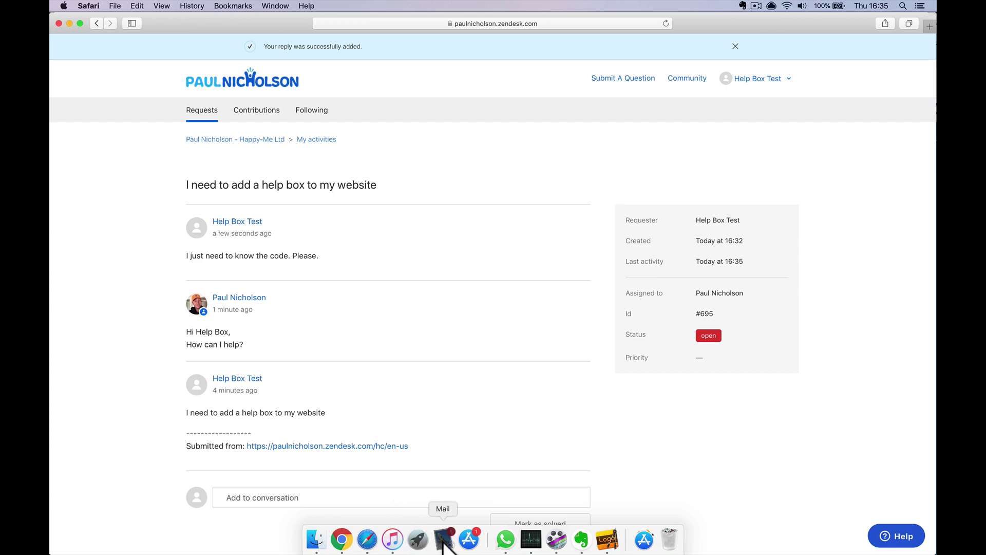
Check the Mail inbox, then return to ticket #695 in the agent view
left_click(443, 540)
scroll(513, 210, "up", 10)
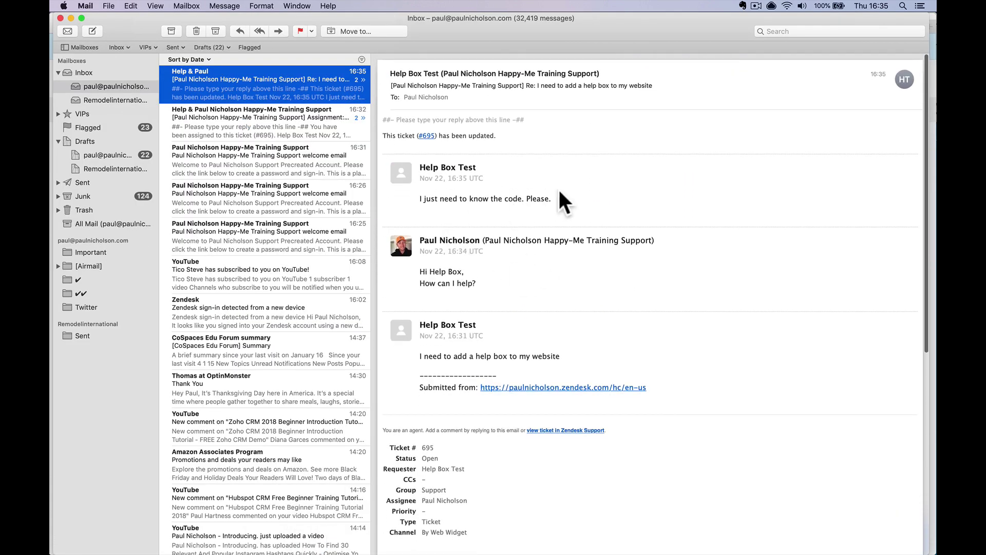
left_click(341, 541)
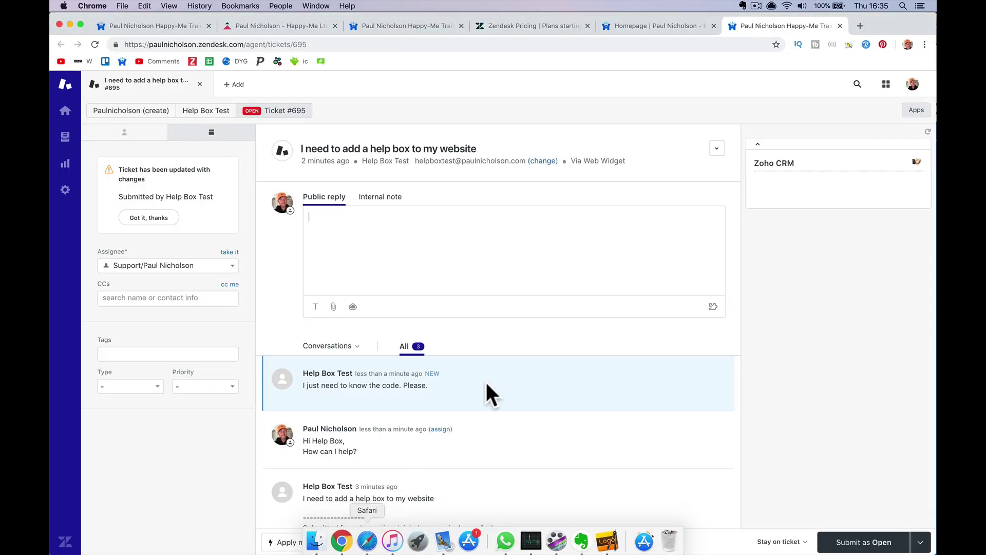
Open Admin Home to see system updates and the macro, trigger, automation and view counts
scroll(435, 267, "down", 1)
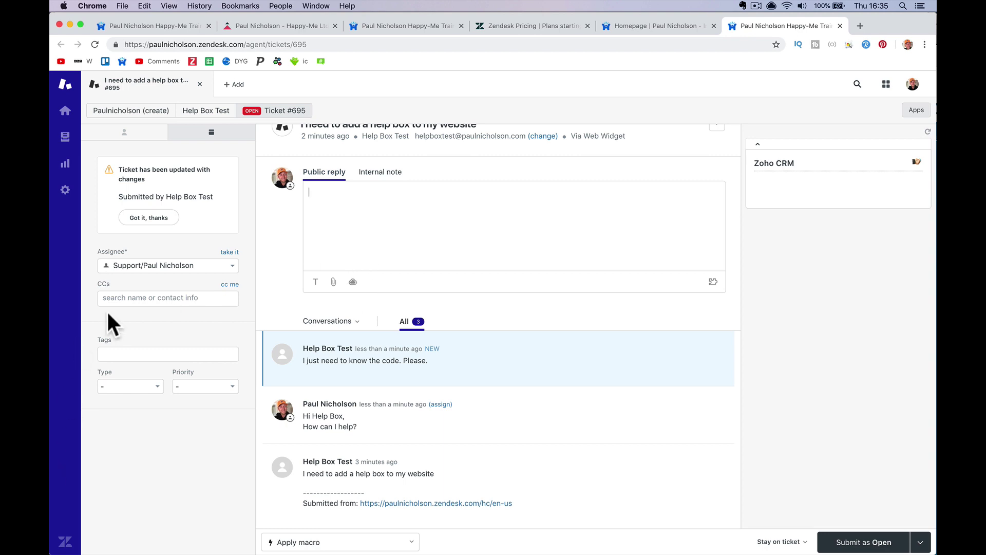
left_click(66, 190)
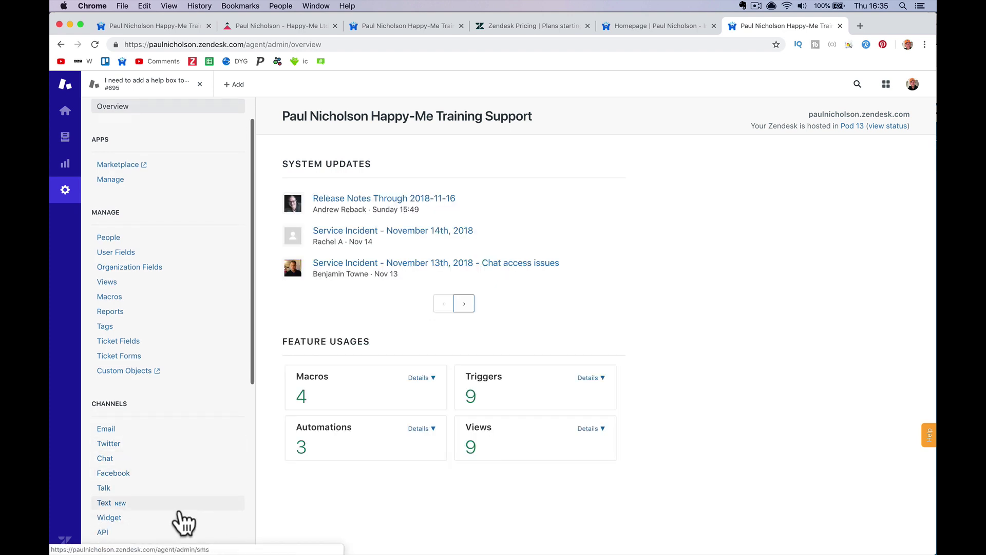
Select and copy the installation script from the Web Widget Setup page
left_click(197, 515)
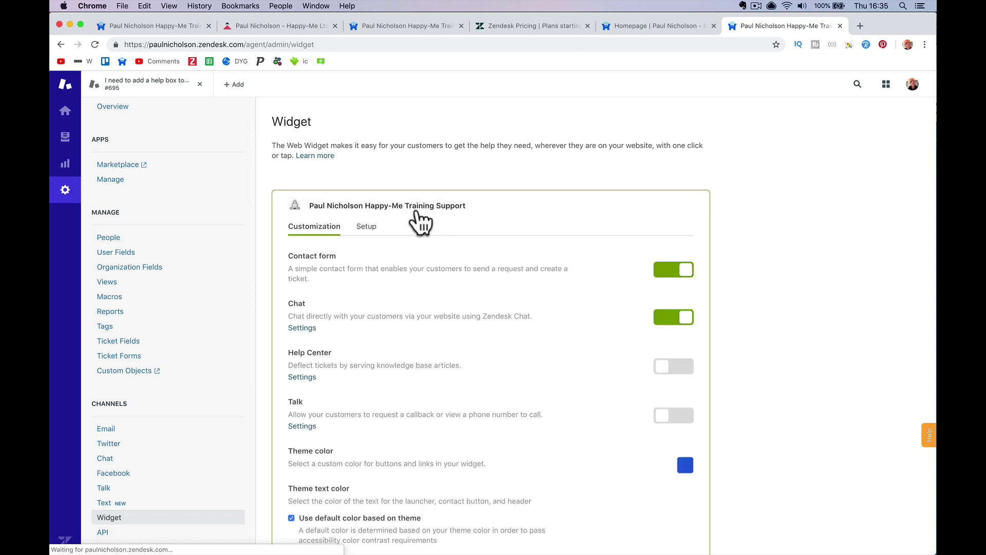
left_click(370, 224)
left_click(381, 351)
key("super+c")
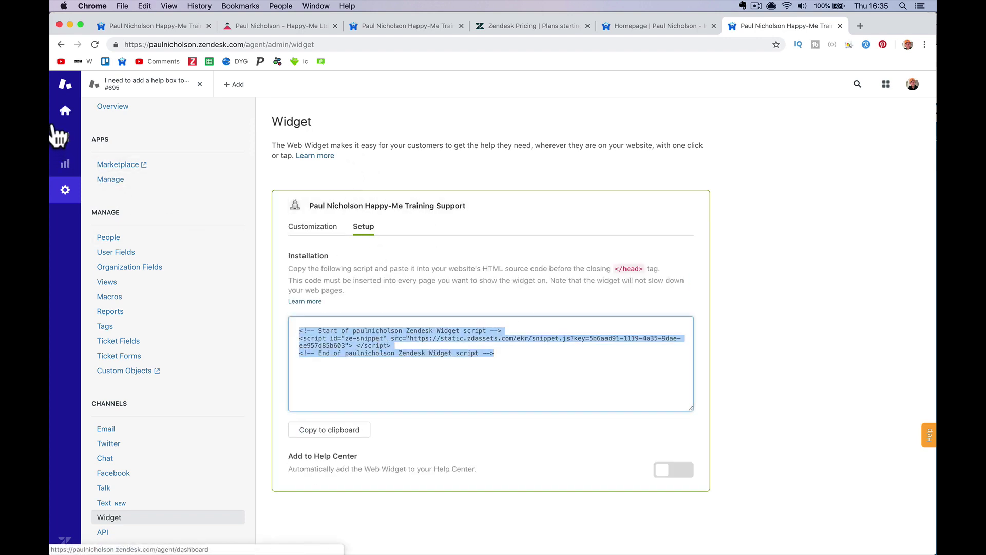
Go back to the agent dashboard and start a public reply on ticket #695
left_click(64, 111)
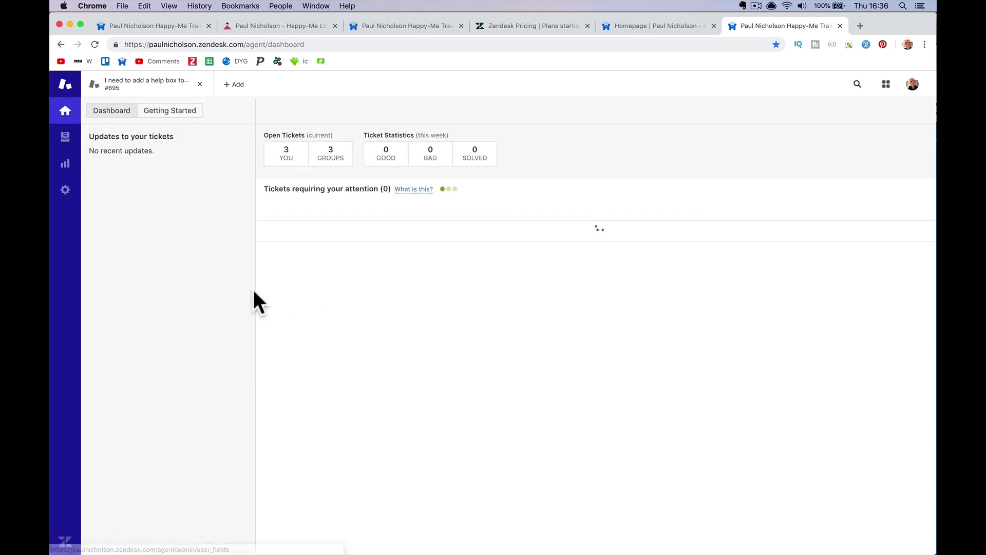
left_click(431, 291)
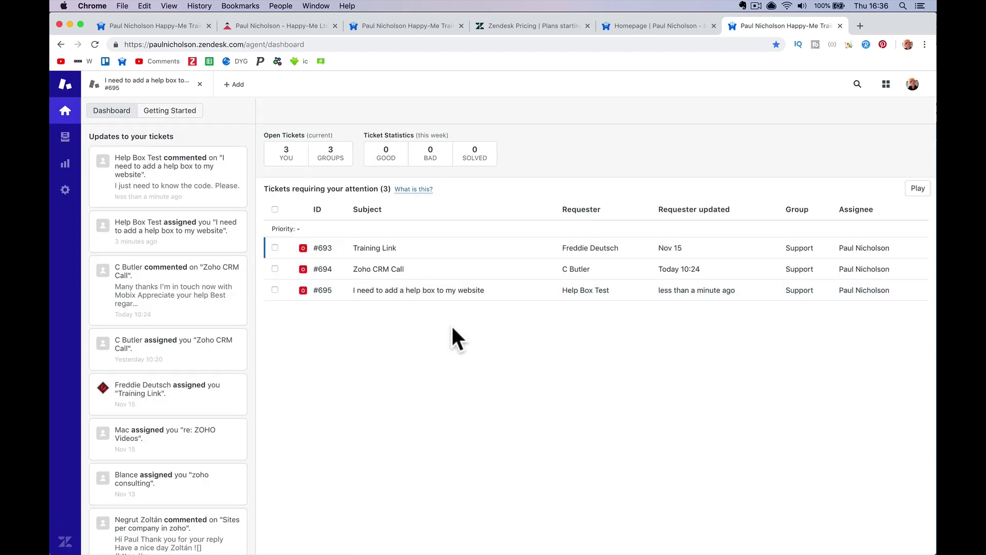
left_click(431, 227)
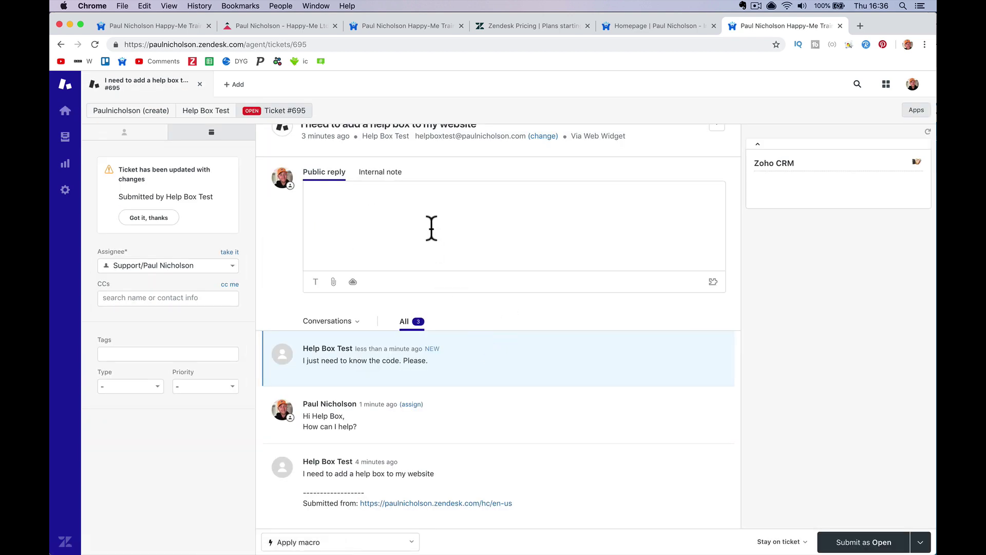
Reply on #695 with the widget script plus 'There you go, if you need anything else just let me know', submitted as Solved
key("super+v")
key("Return")
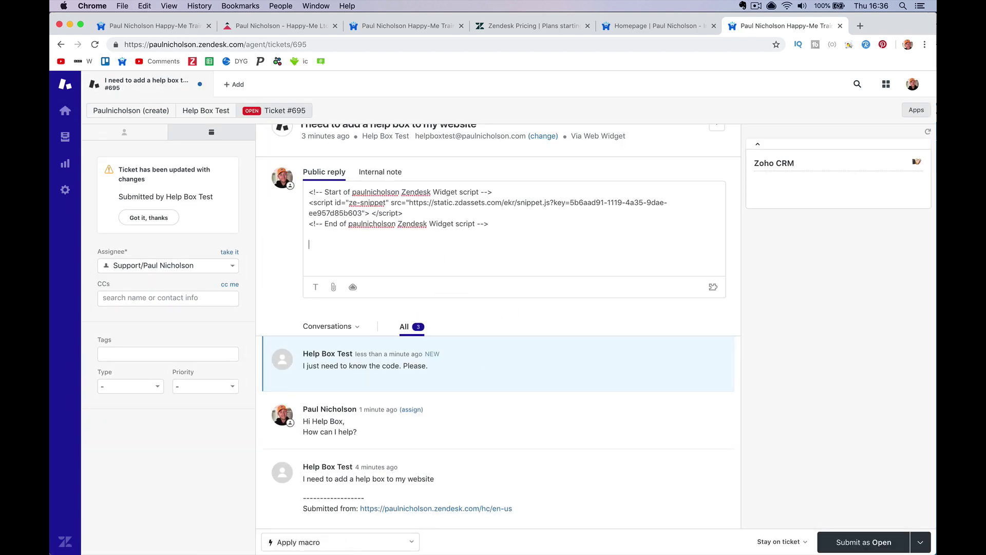
type("There you go ")
type(" If you need anything else")
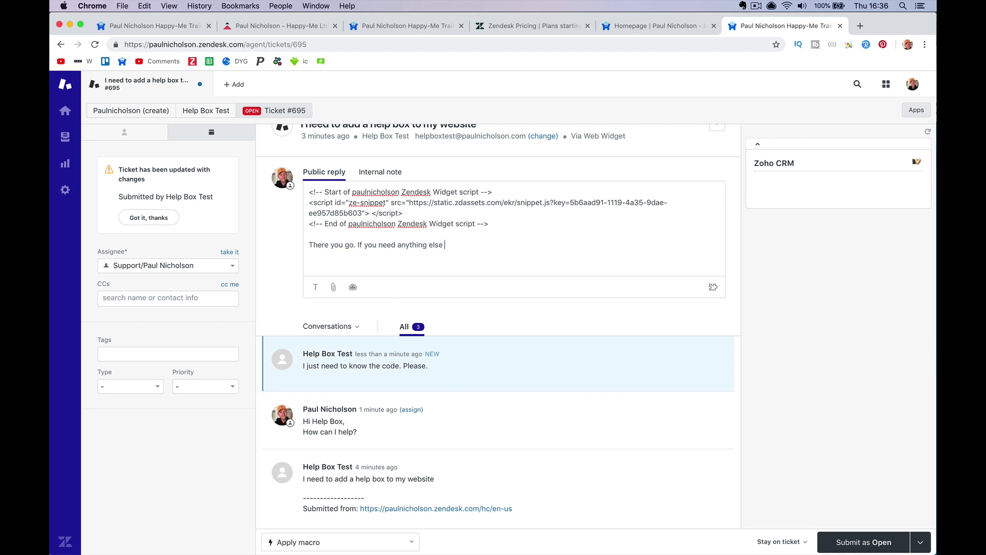
type(" just let me know.")
left_click(921, 542)
left_click(905, 513)
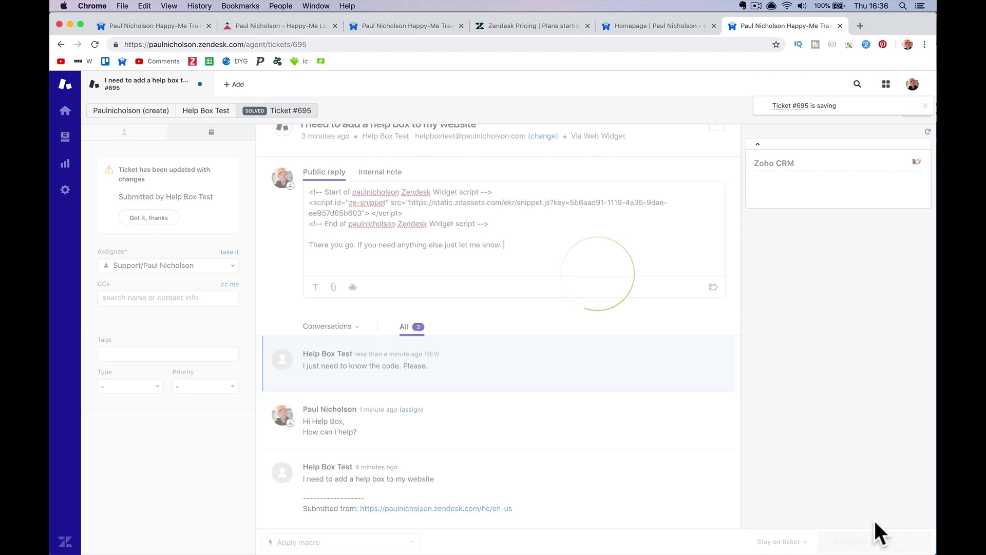
left_click(70, 115)
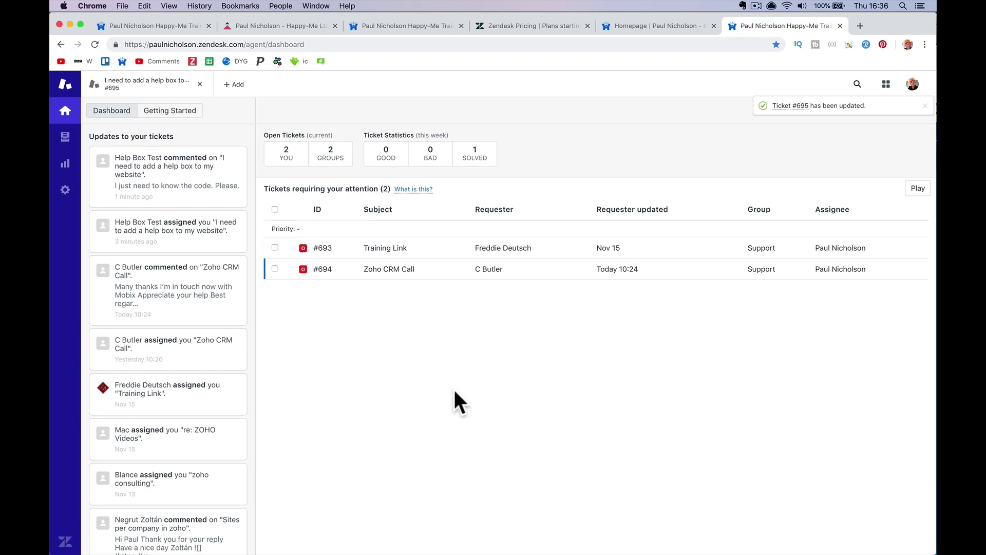
mouse_move(445, 546)
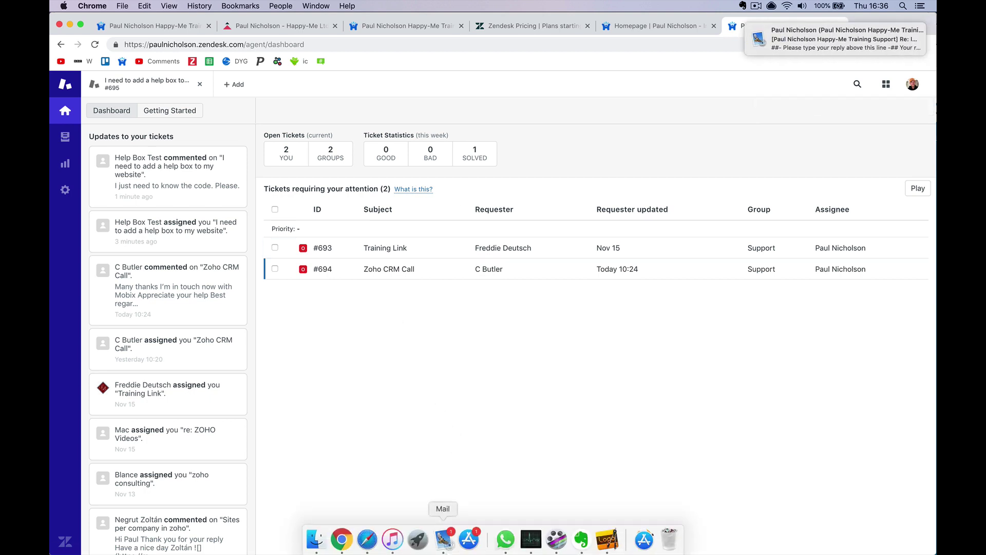
Read the script reply in Mail, then reload request #695 in Safari to see it solved
left_click(446, 542)
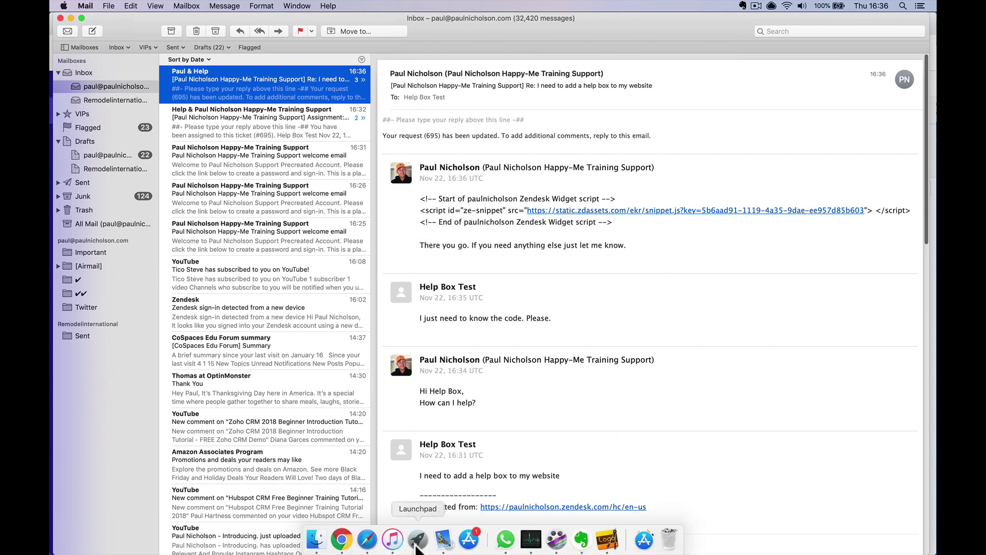
left_click(364, 531)
left_click(667, 22)
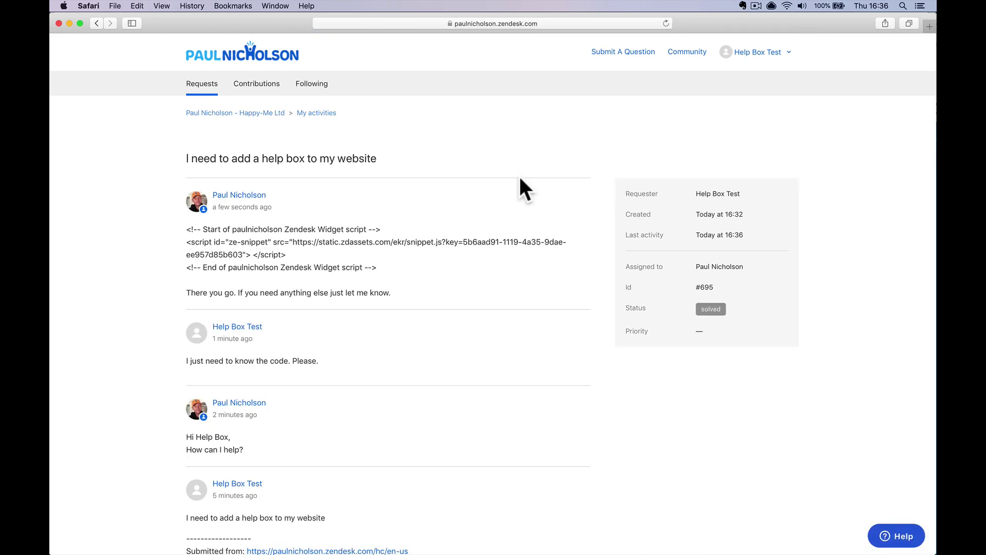
Add the requester comment 'Great thanks.' to request #695, reopening it, then check Mail
scroll(520, 178, "down", 5)
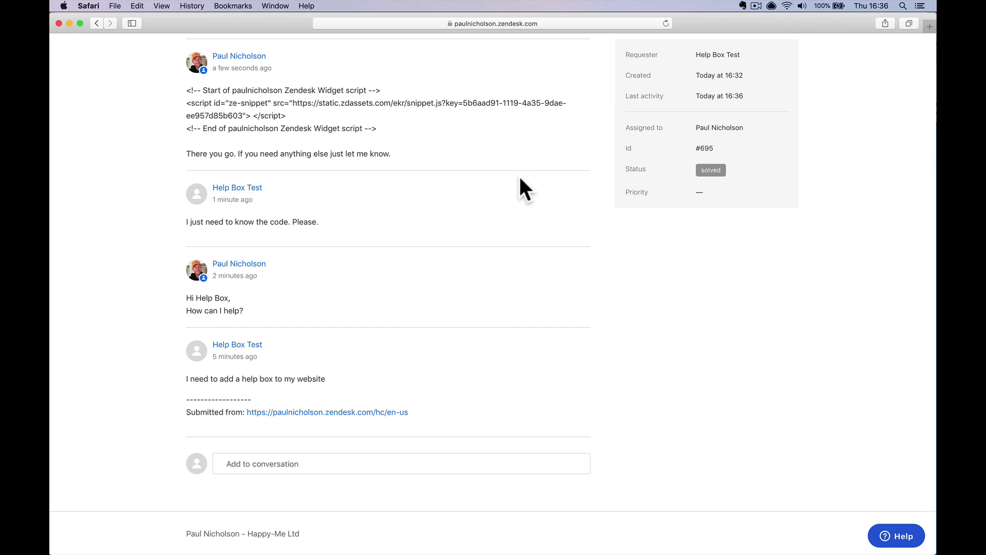
scroll(520, 178, "up", 5)
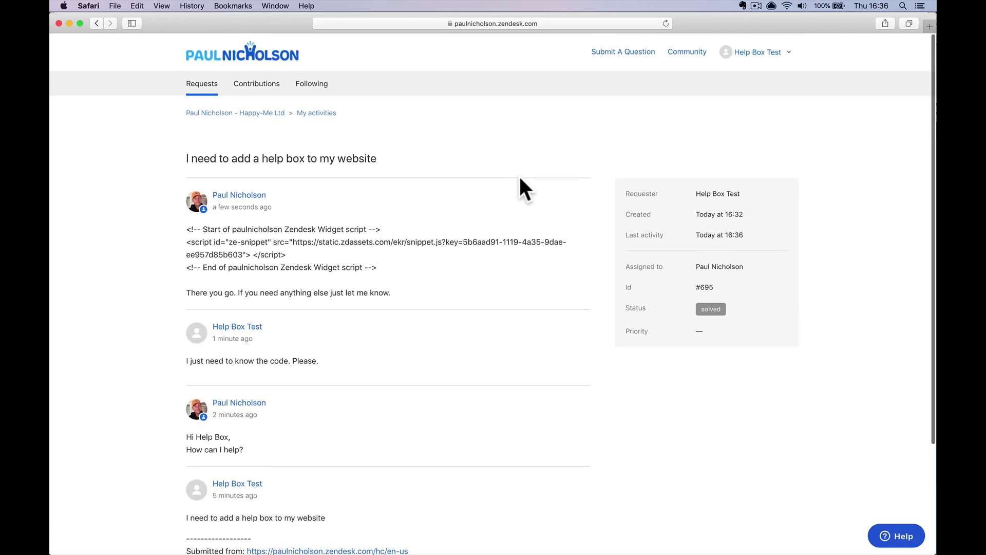
scroll(520, 178, "down", 5)
left_click(424, 460)
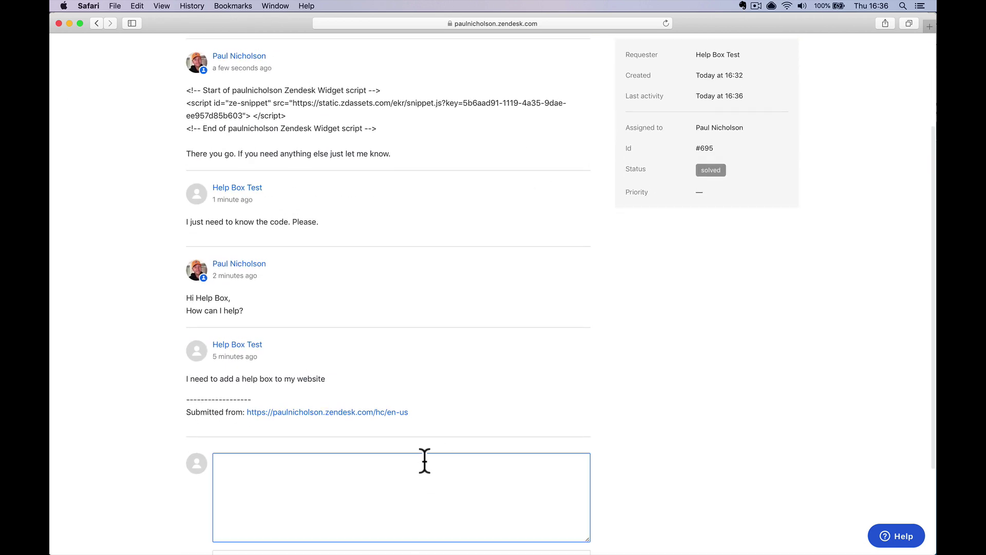
type("Great thanks.")
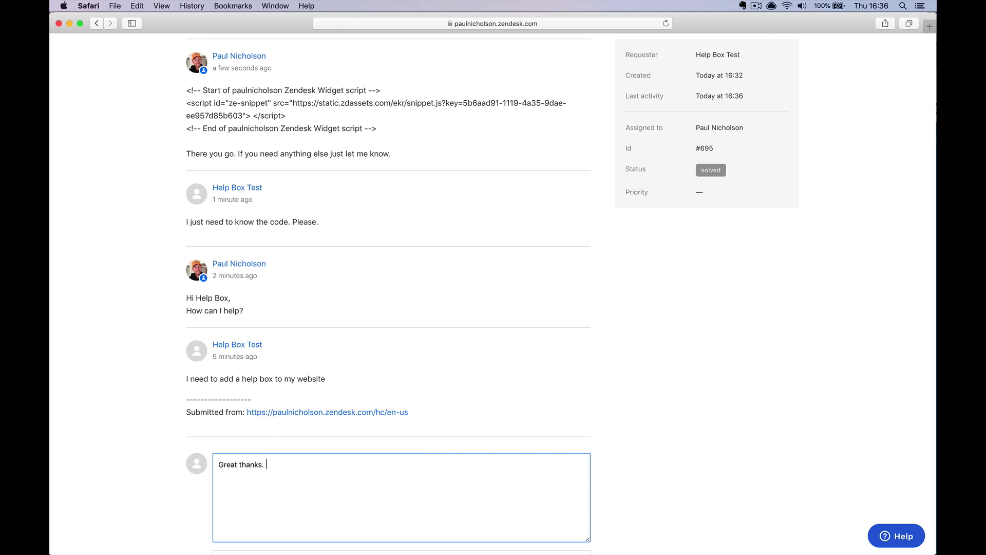
scroll(579, 487, "down", 5)
left_click(575, 472)
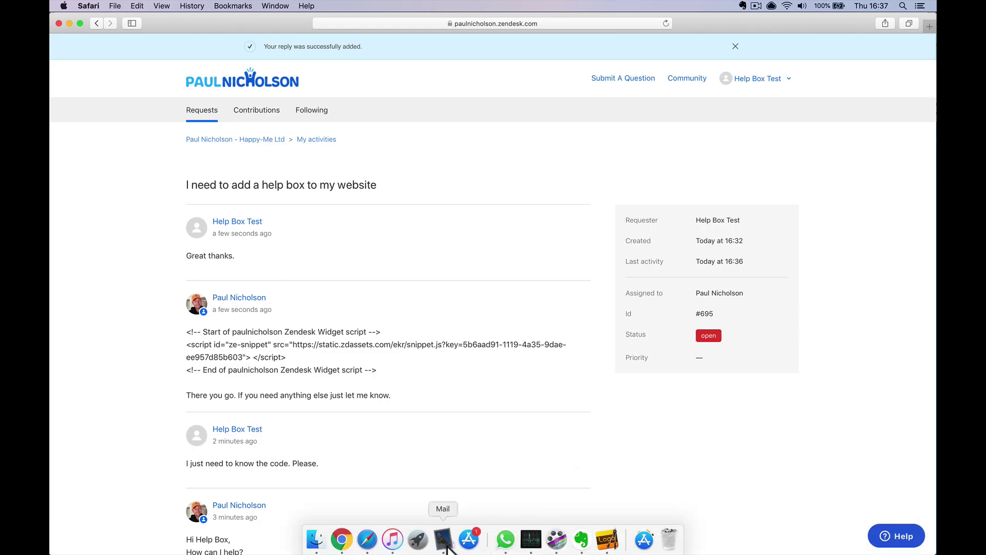
left_click(441, 535)
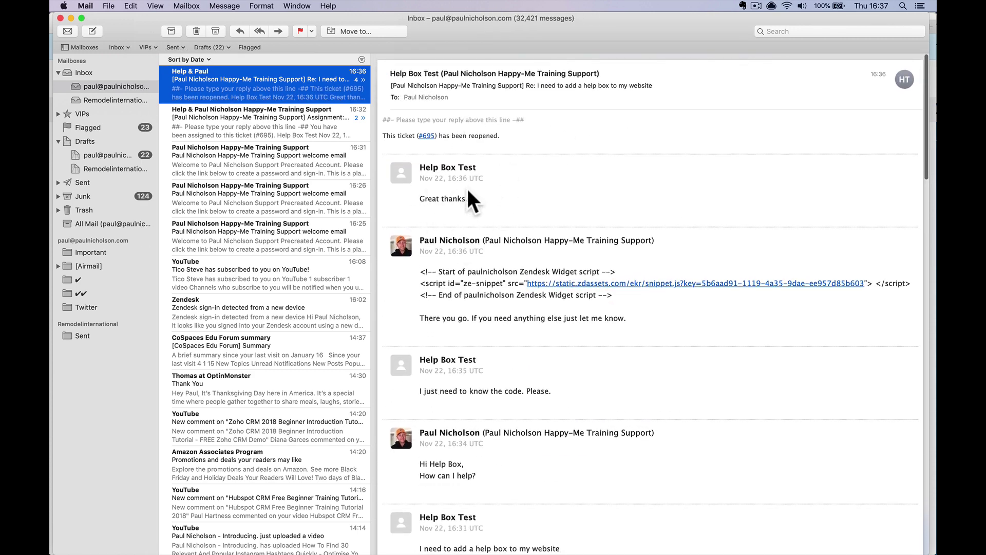
Answer the reopened-ticket email with 'No problem glad I could help.' and send it
left_click(240, 30)
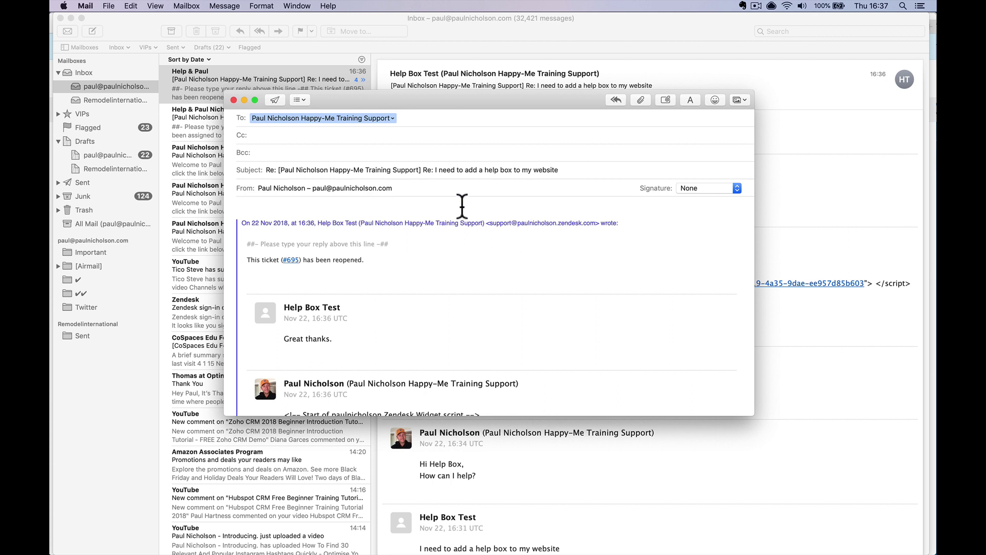
type("No problem glad I could help.")
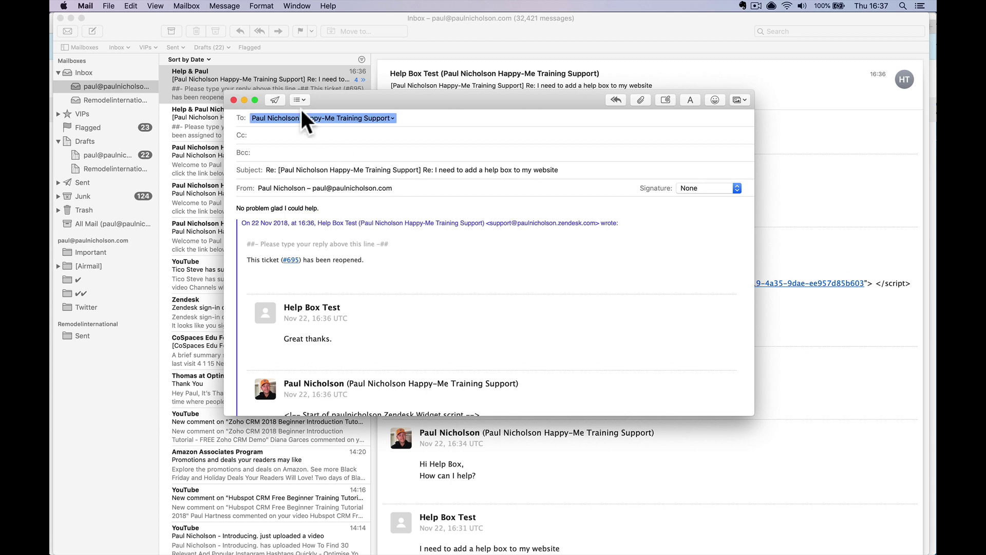
left_click(275, 100)
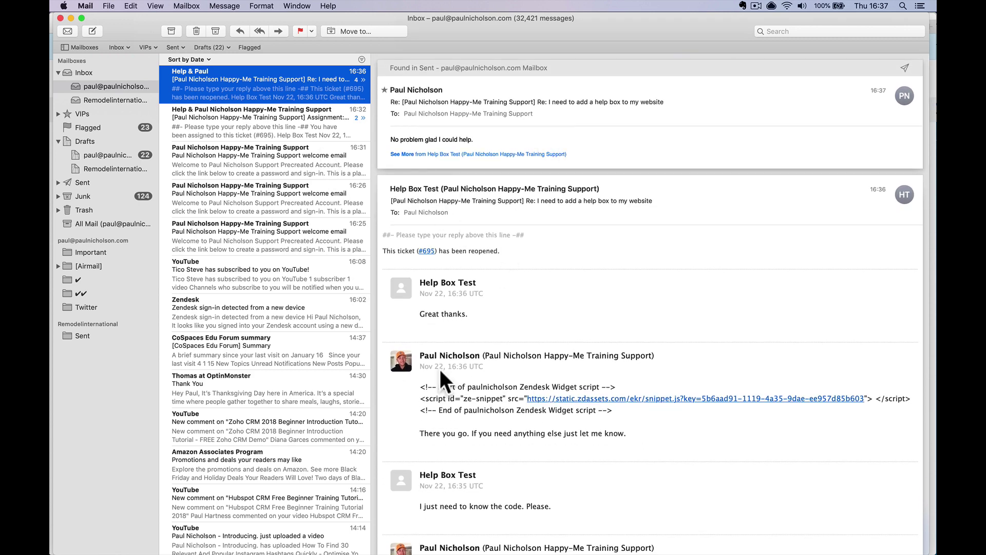
mouse_move(398, 549)
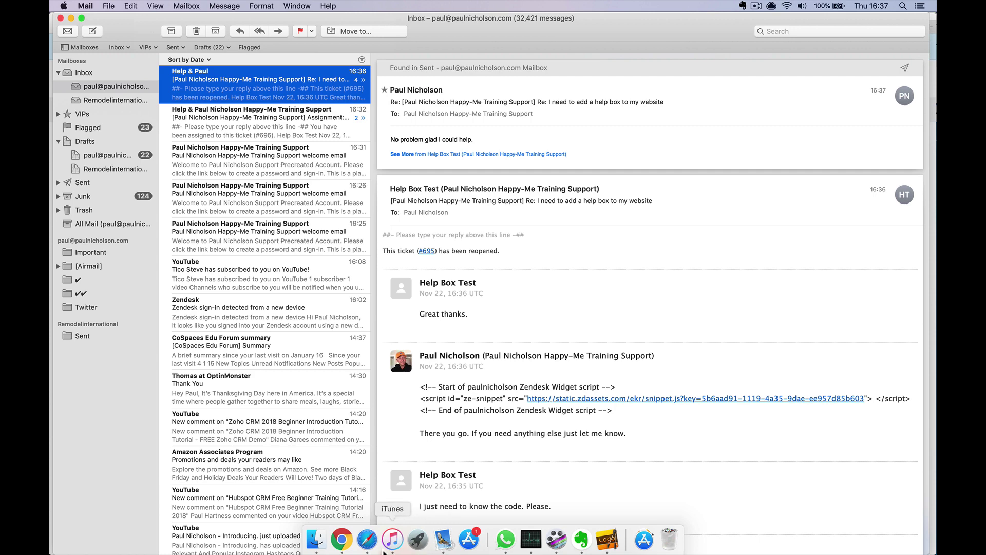
left_click(341, 539)
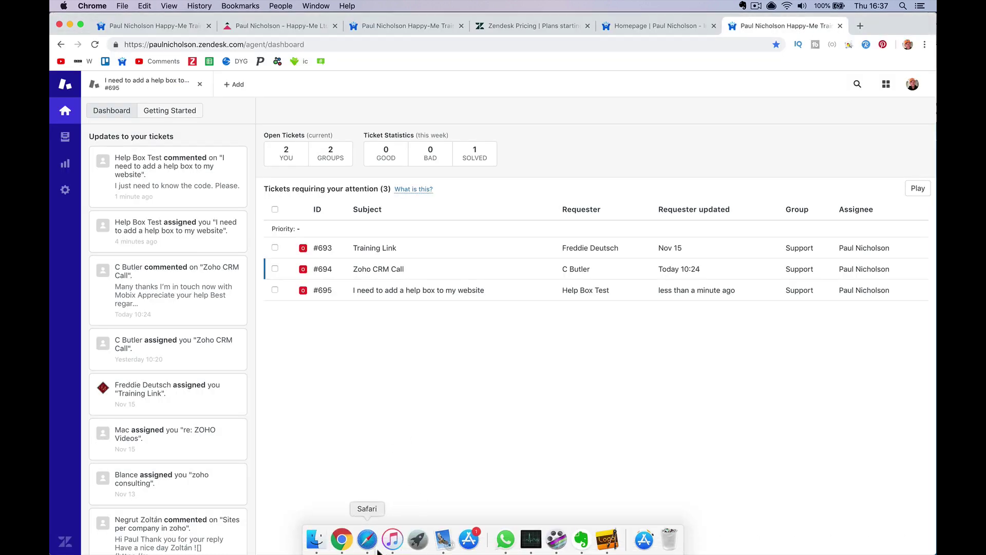
View the emailed reply on the request #695 page in Safari, then return to Mail
left_click(369, 539)
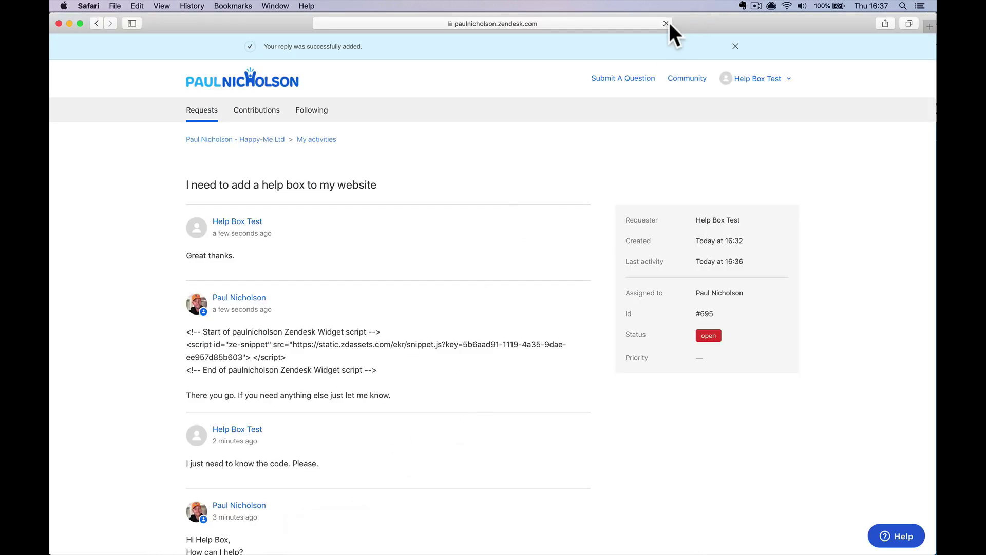
scroll(406, 347, "down", 10)
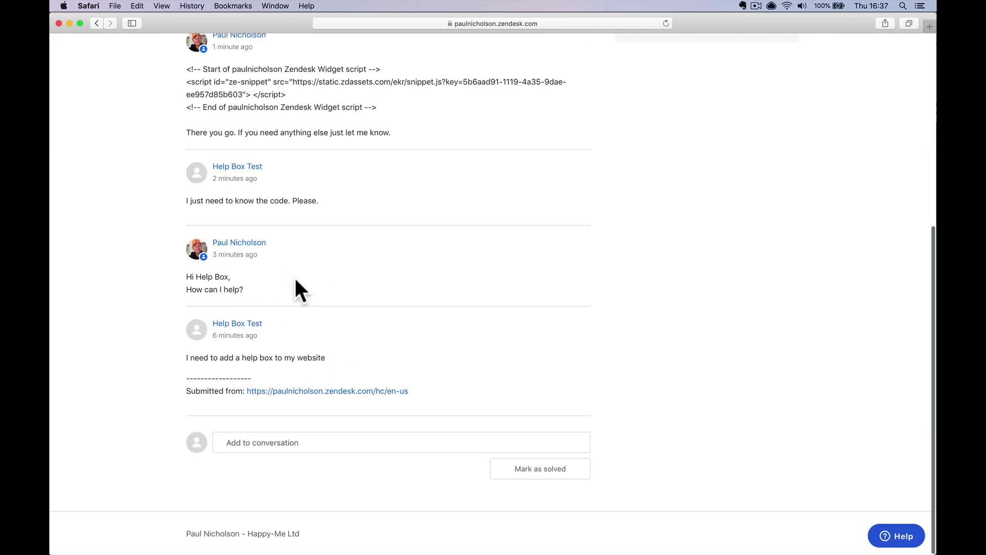
scroll(294, 280, "up", 10)
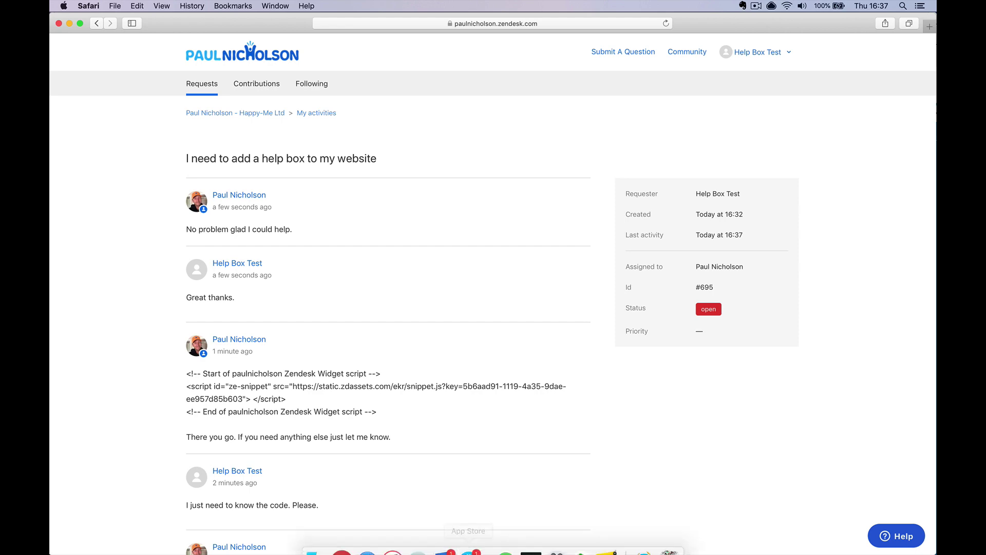
left_click(445, 540)
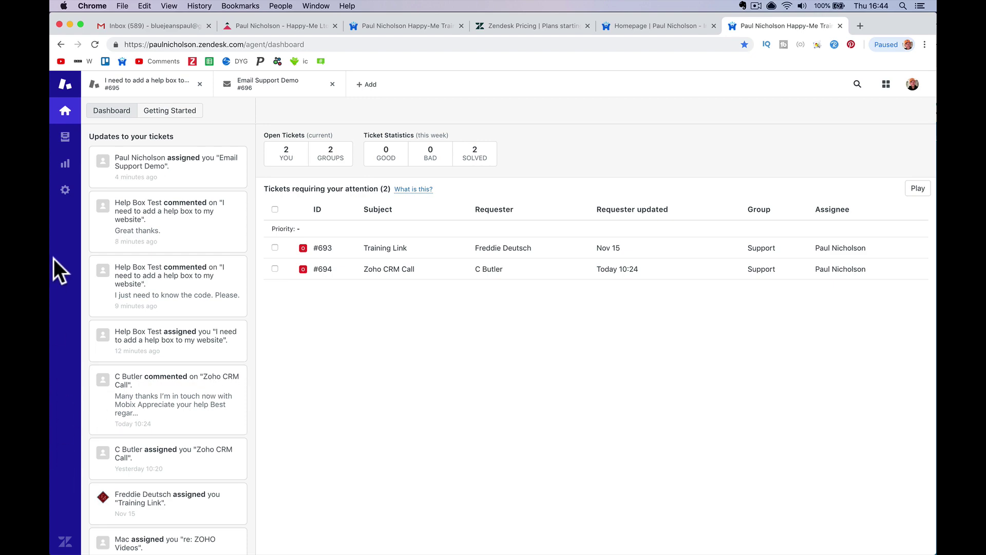
Review the Email channel's account subdomain and the three forwarding-verified support addresses
left_click(65, 190)
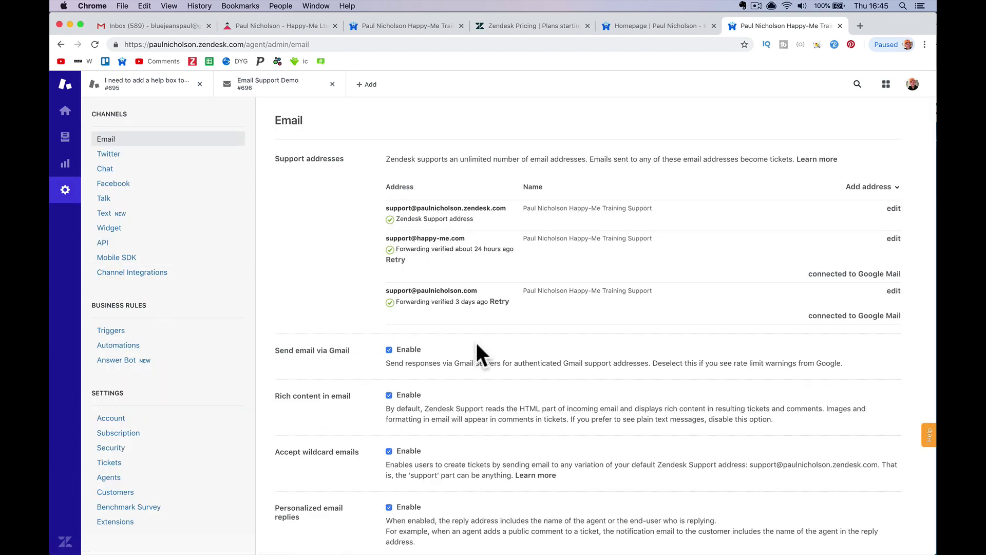
mouse_move(465, 260)
left_click_drag(149, 45, 193, 45)
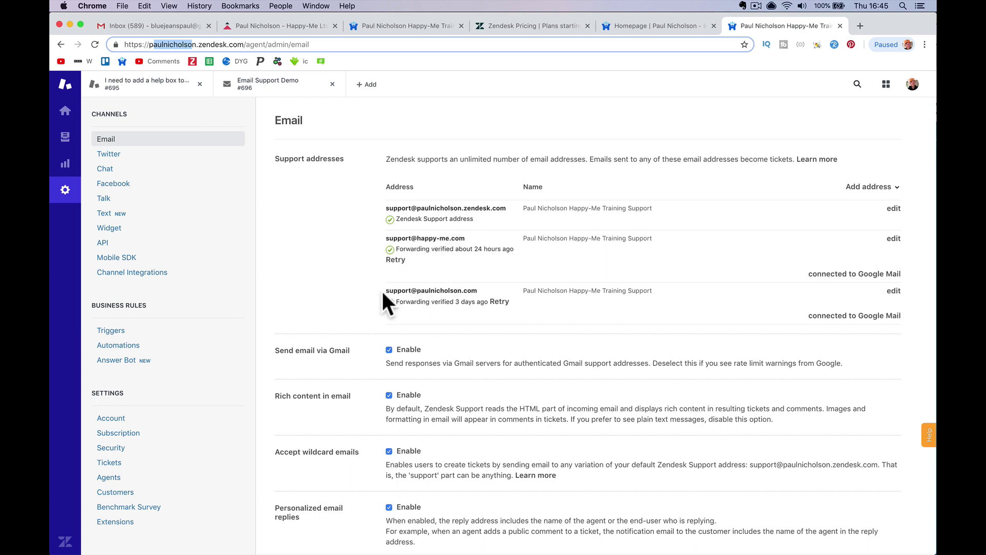
left_click_drag(383, 292, 479, 291)
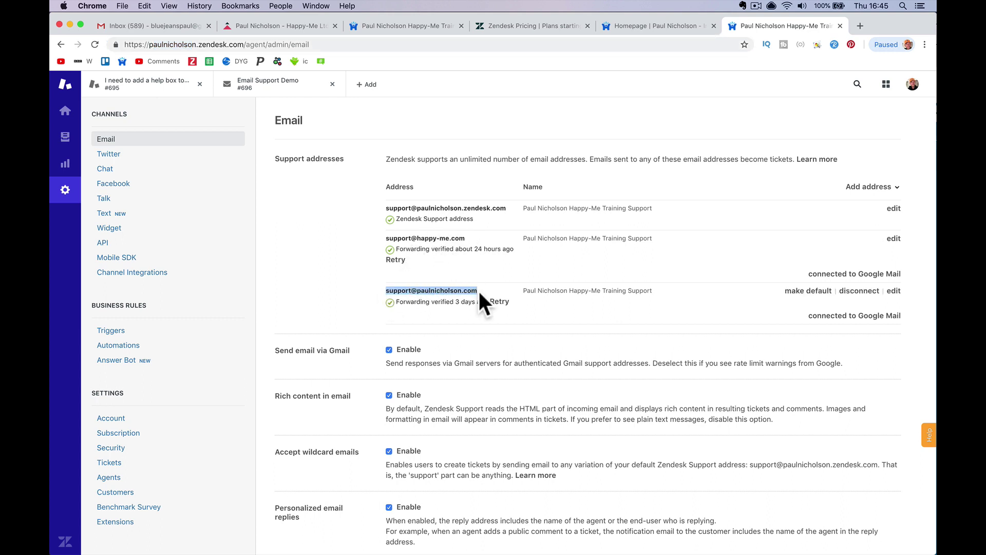
left_click_drag(380, 235, 469, 234)
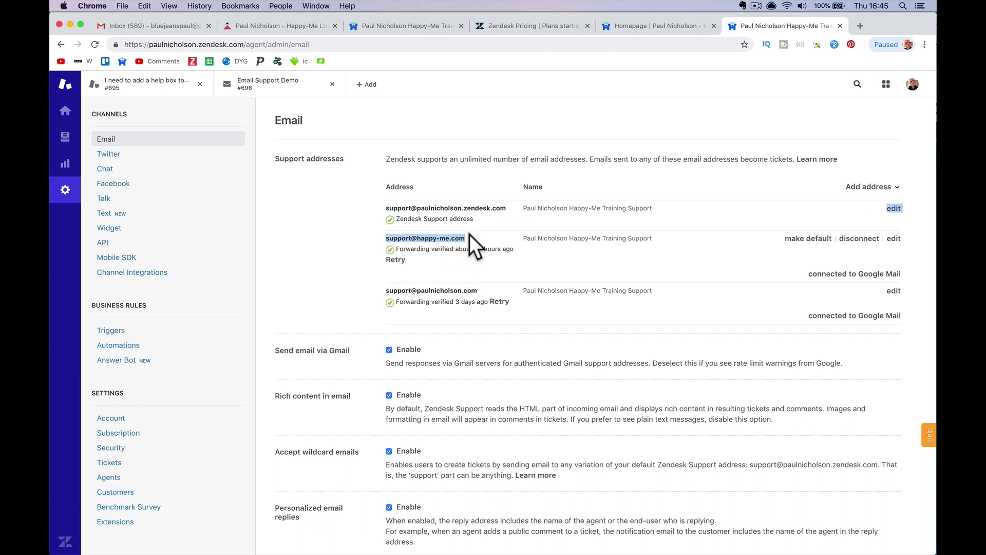
left_click(475, 266)
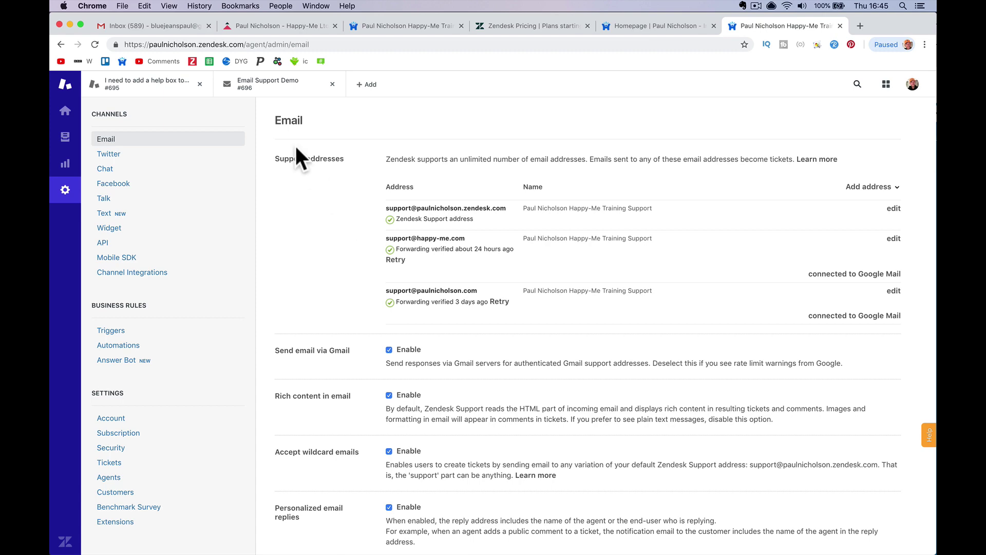
left_click(174, 25)
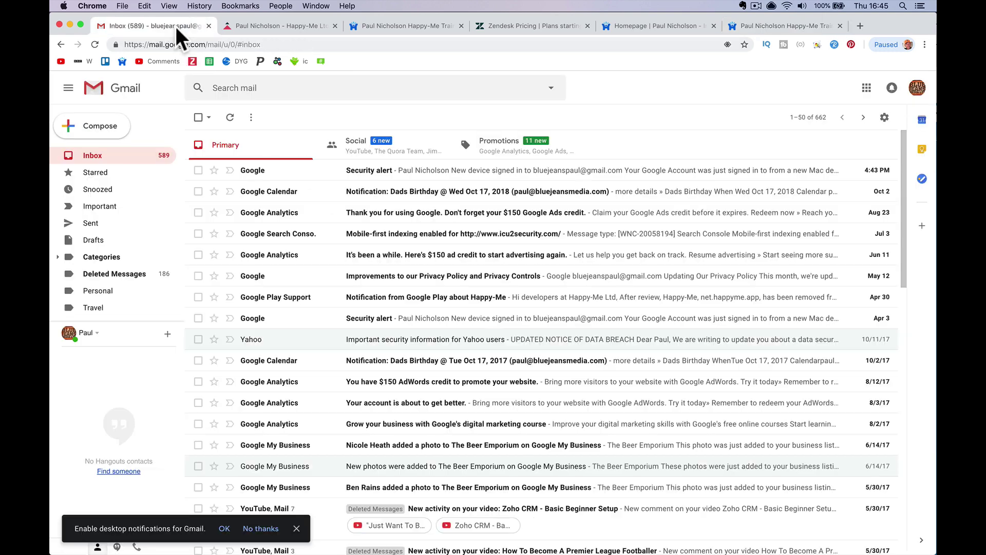
Send 'Test Email Delivery Support' reading 'Testing Email Delivery / How's it going?' to the support address
left_click(118, 131)
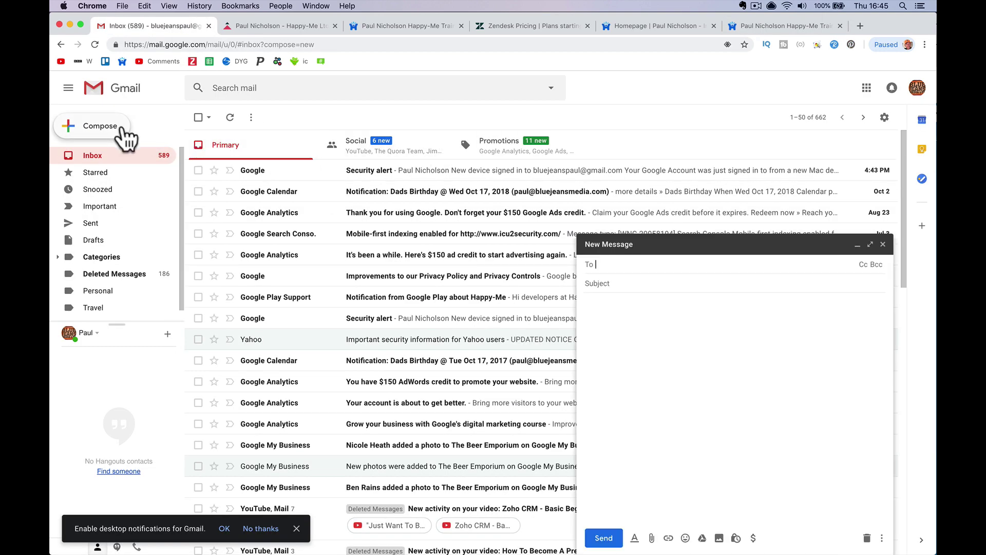
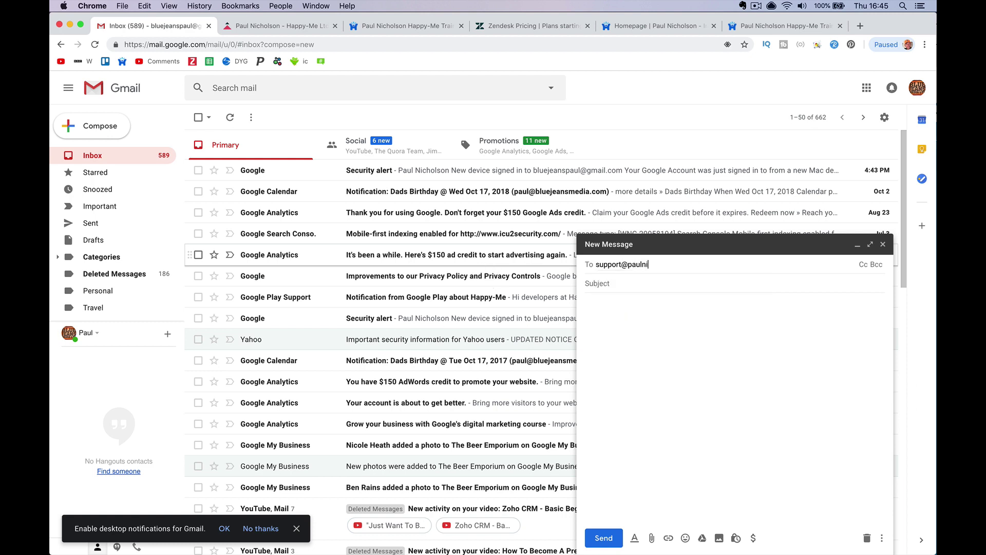
key("Return")
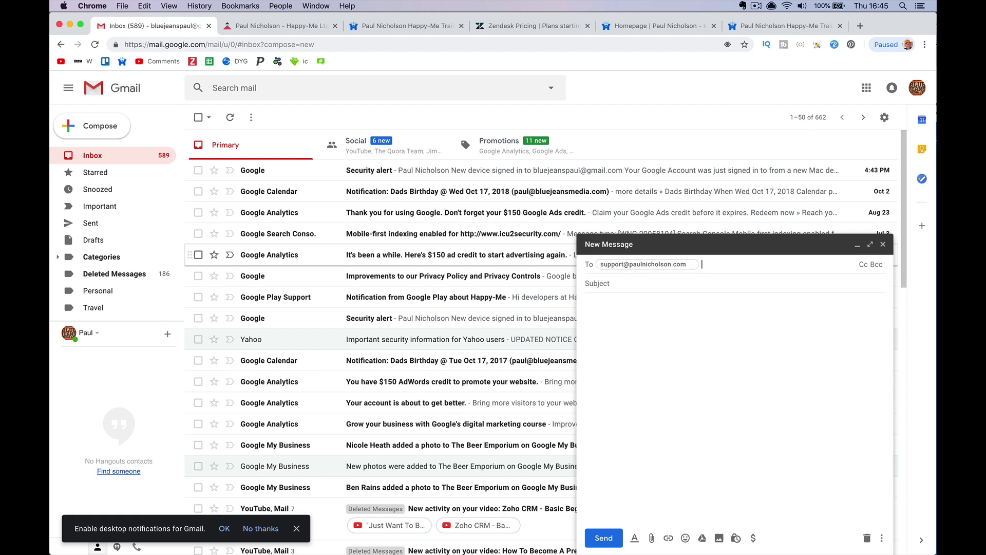
key("Tab")
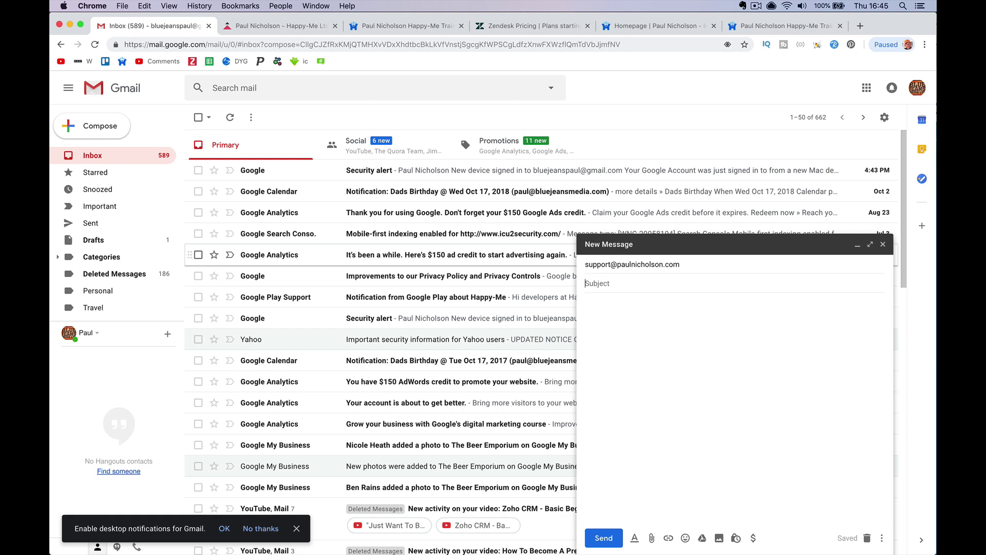
type("T")
key("BackSpace")
type("Test Email Delivery Support")
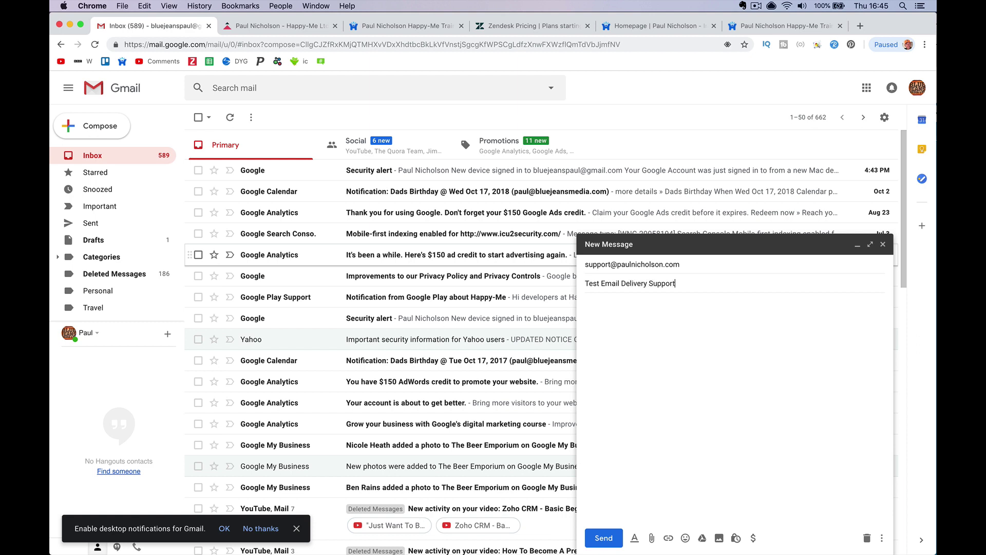
key("Tab")
type("Testing ")
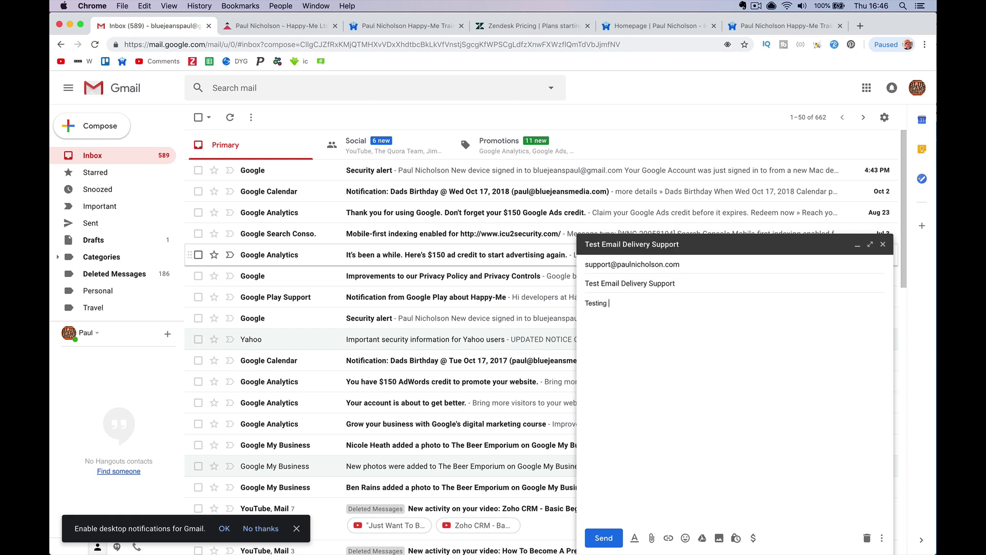
type("Email Delivery  How's")
type(" i")
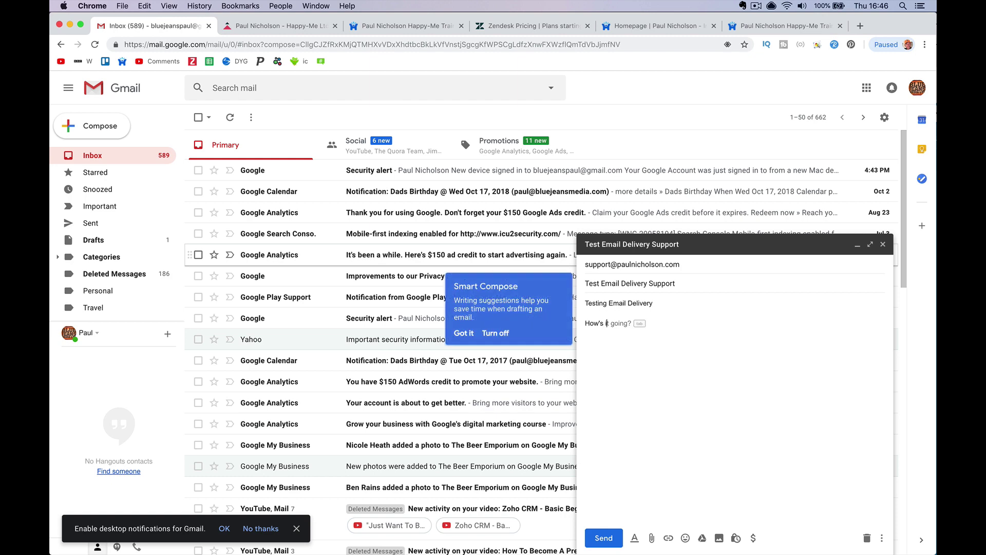
type("t goin")
key("Tab")
left_click(603, 538)
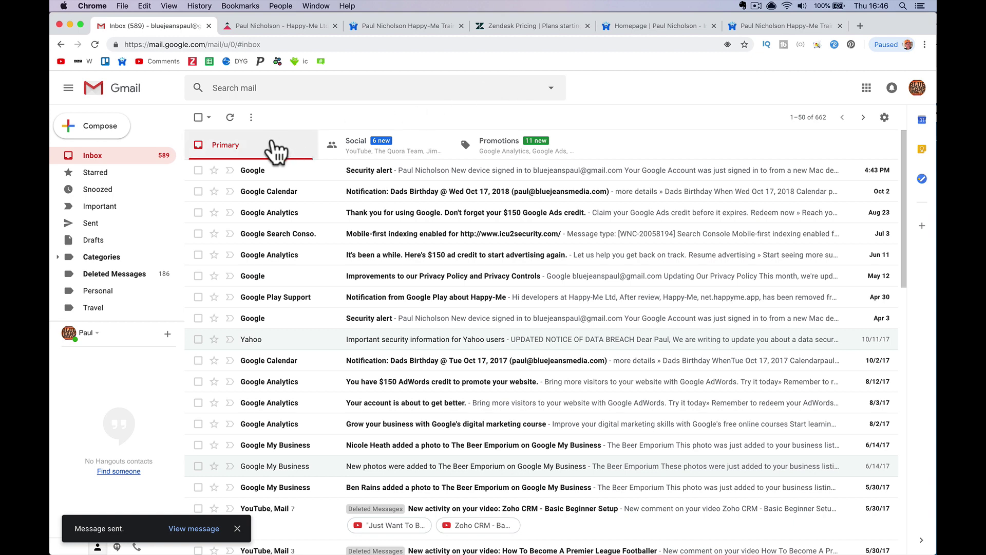
Return to the Gmail inbox and browse the Social, Promotions and Primary categories
left_click(133, 151)
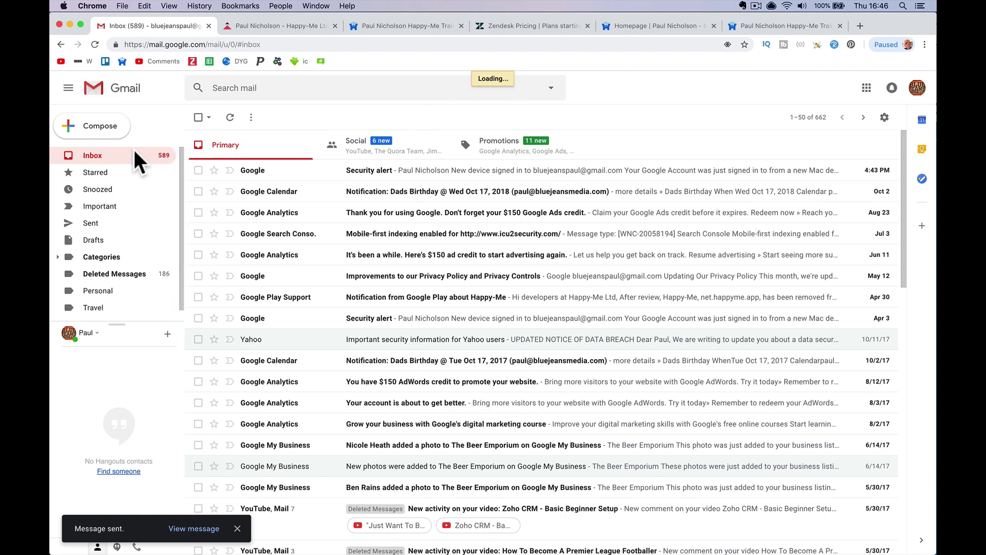
left_click(352, 153)
left_click(511, 147)
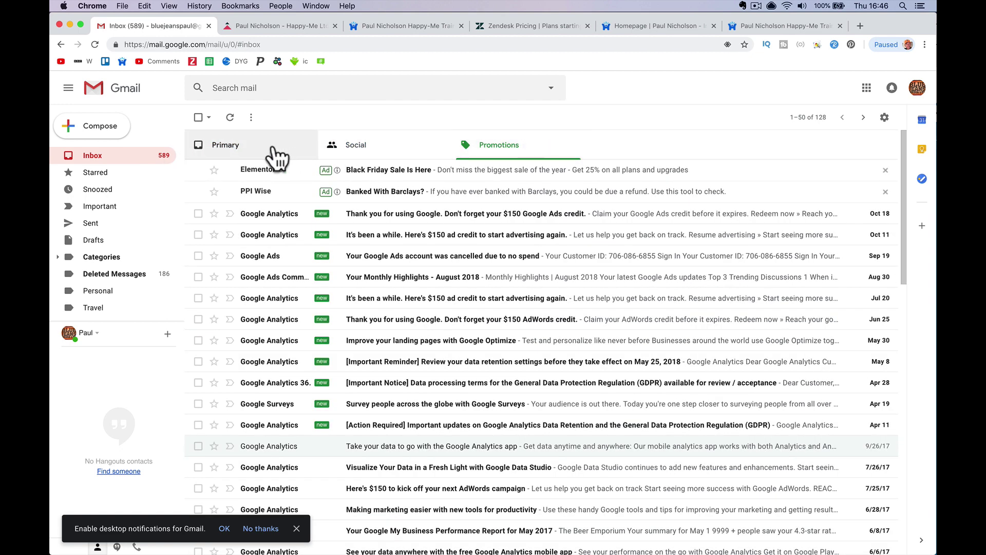
left_click(259, 155)
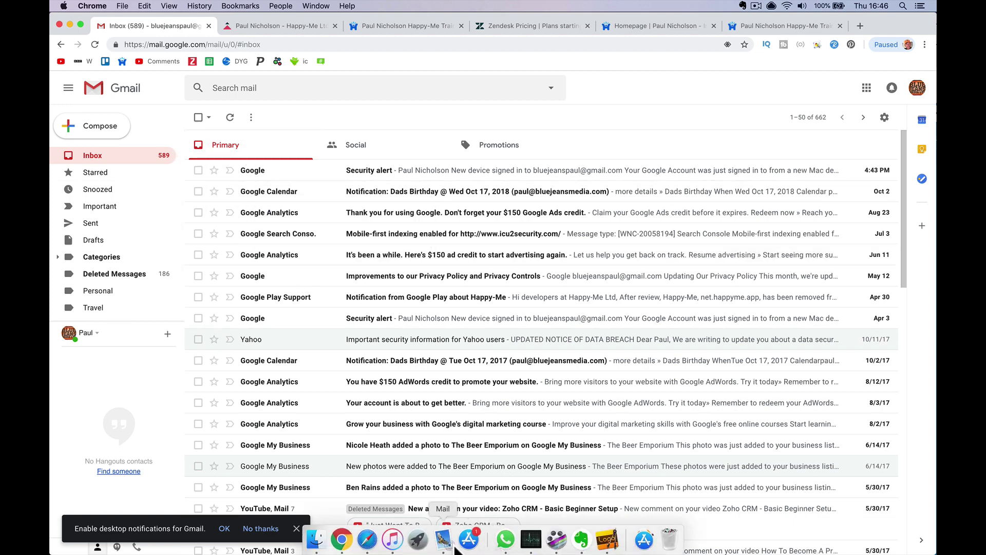
Open the Zendesk agent dashboard and reload it to check for new tickets, then return to Gmail
left_click(298, 26)
left_click(360, 29)
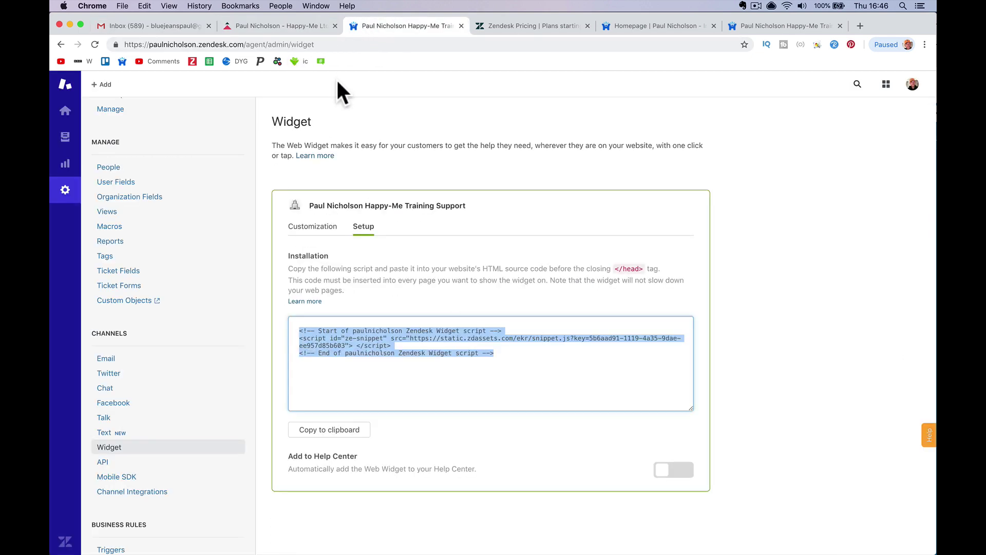
left_click_drag(68, 114, 81, 117)
left_click(67, 113)
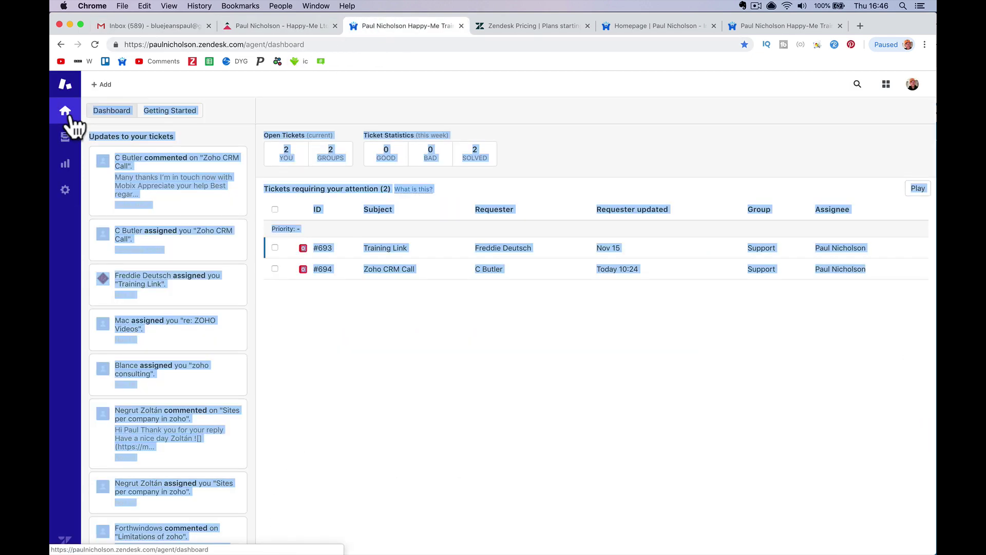
left_click(375, 345)
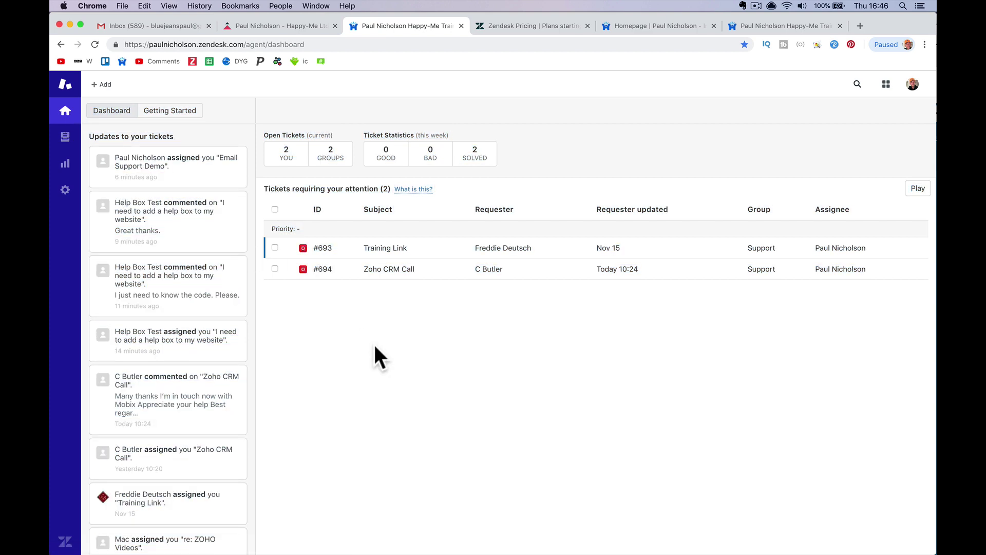
left_click(95, 43)
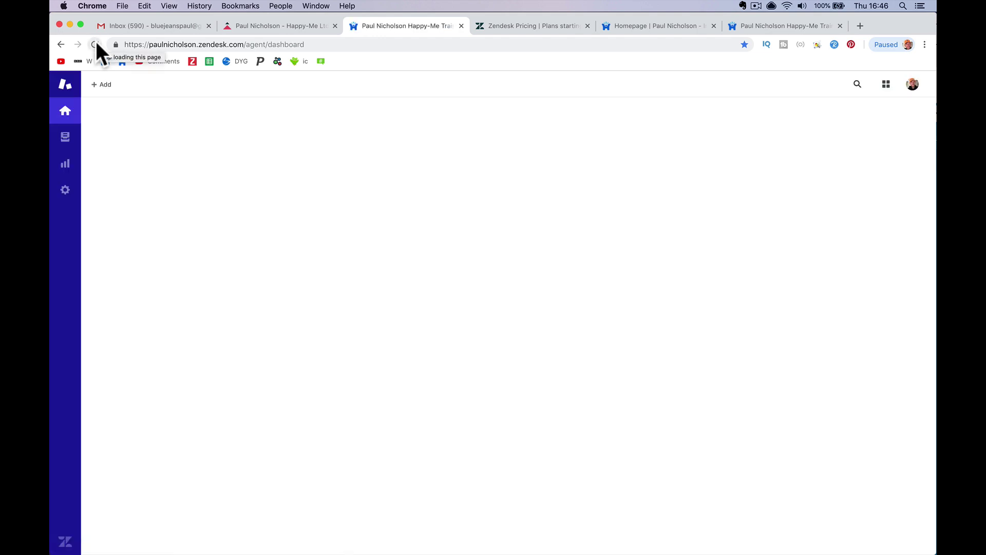
left_click(134, 25)
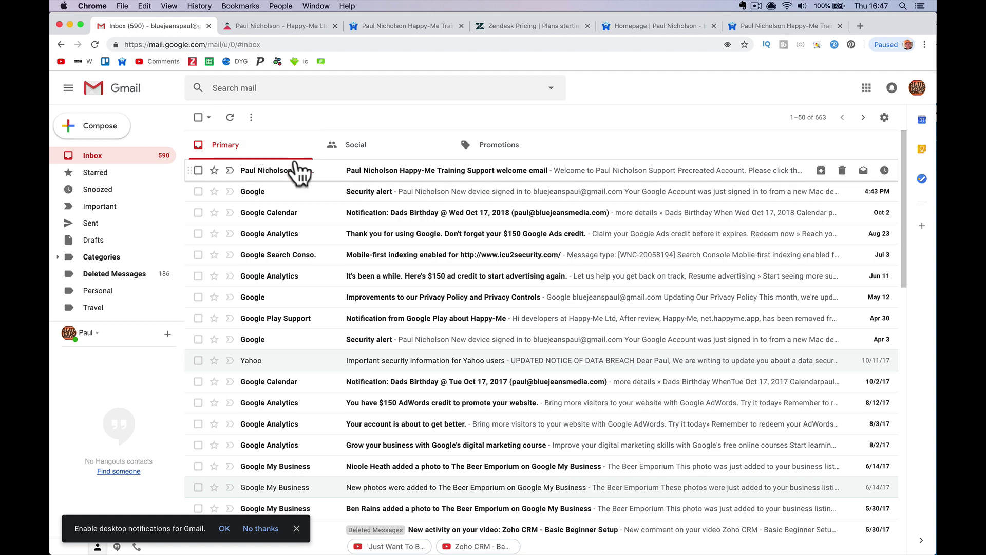
Open the Zendesk welcome email and follow its verification link for request #697
left_click(333, 177)
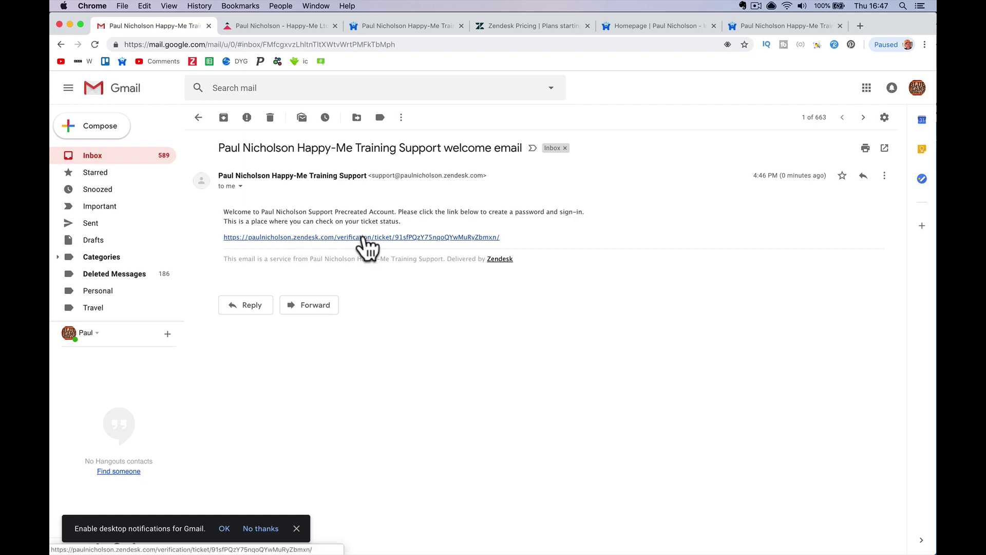
left_click(109, 156)
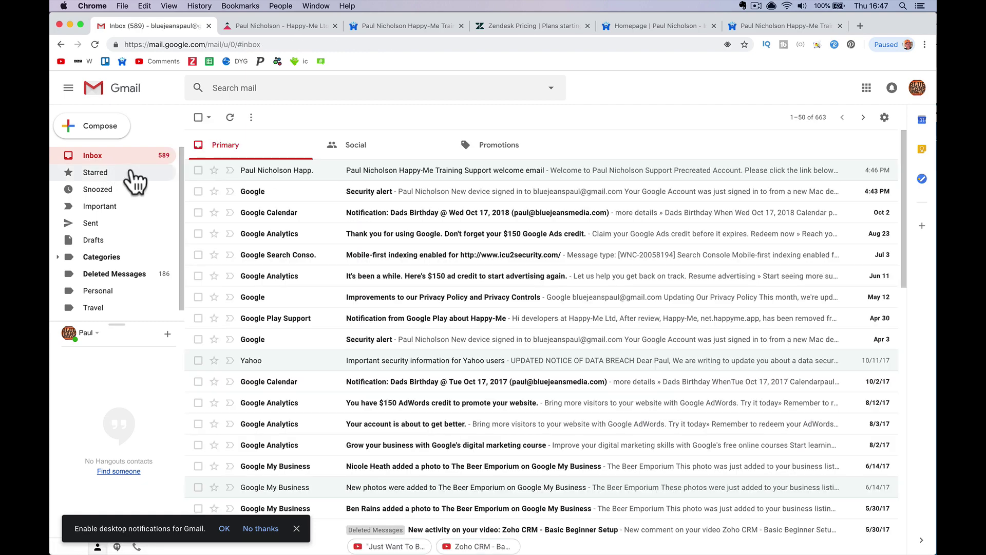
left_click(340, 172)
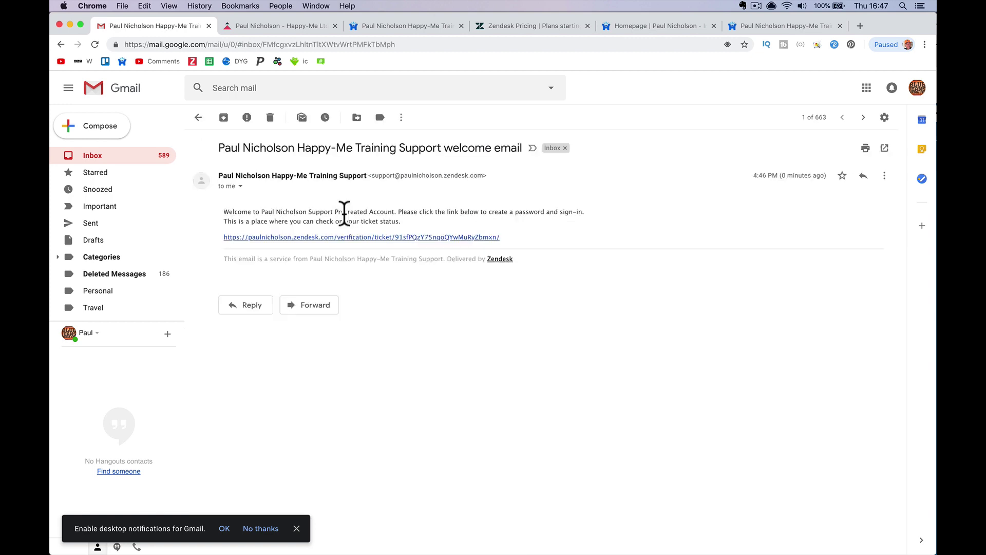
left_click(344, 237)
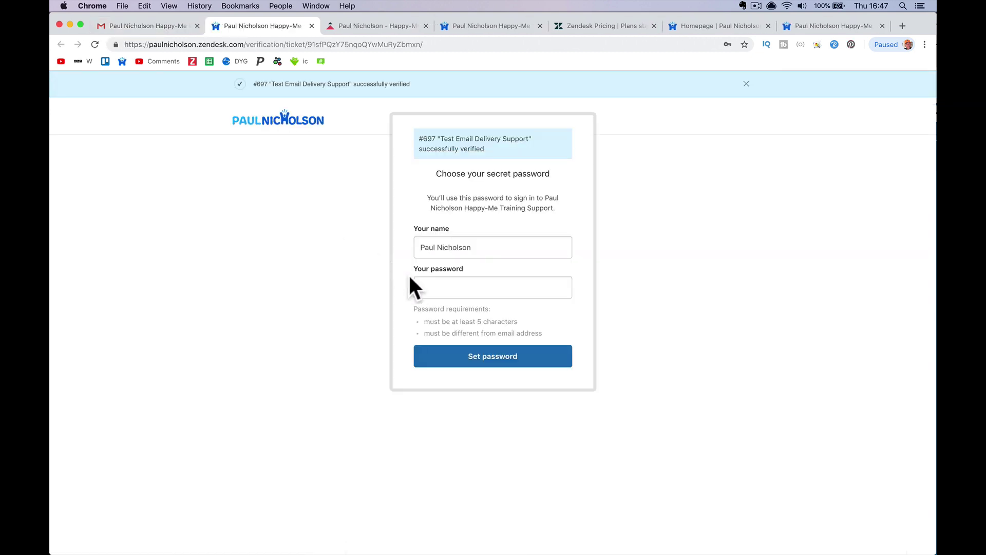
Set and submit a password for the Zendesk account, then go back to the Gmail welcome email
left_click(466, 287)
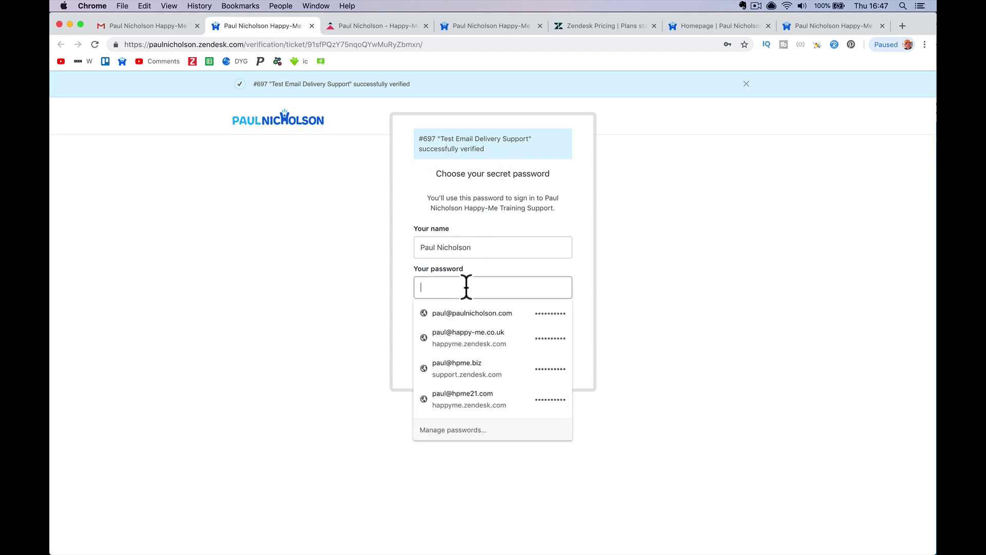
left_click(404, 295)
left_click(439, 287)
left_click(440, 286)
left_click(392, 281)
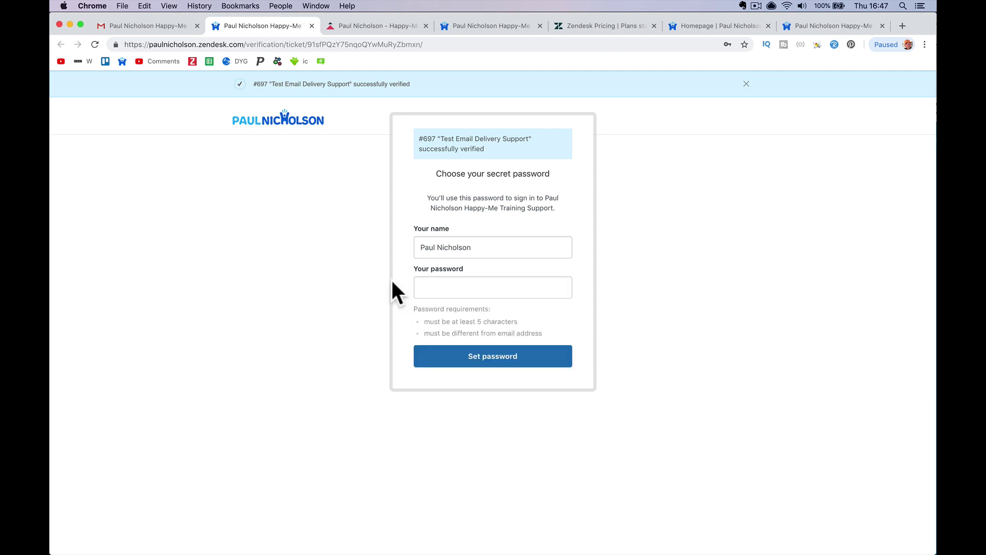
left_click(422, 286)
left_click(388, 290)
left_click(423, 286)
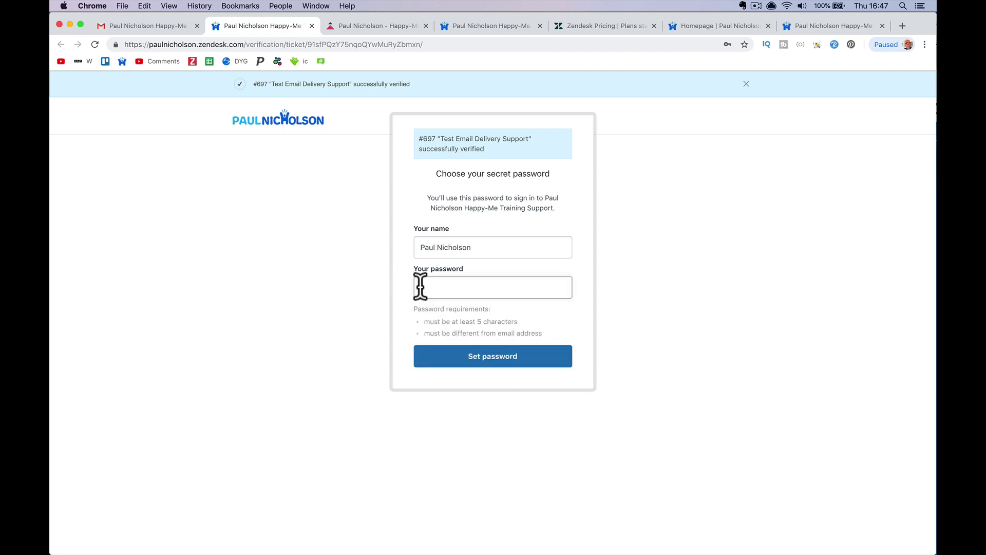
type("p")
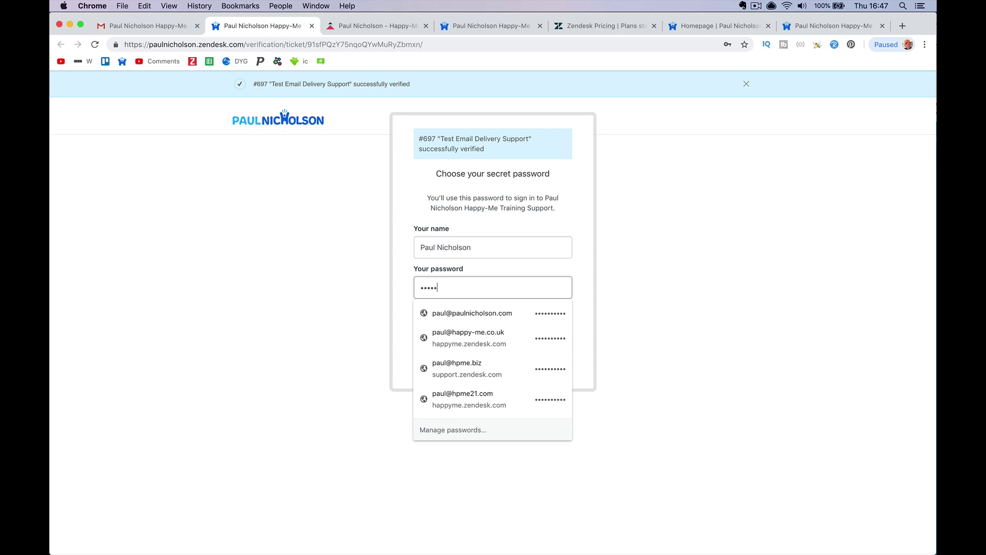
key("BackSpace")
key("BackSpace")
key("BackSpace")
key("BackSpace")
key("BackSpace")
key("BackSpace")
key("BackSpace")
key("BackSpace")
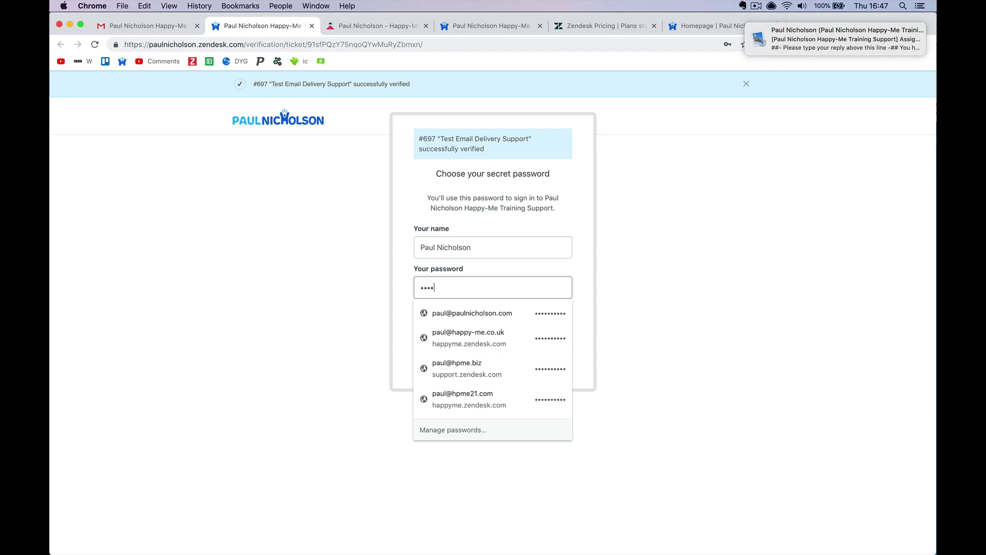
type("•••••••")
key("Return")
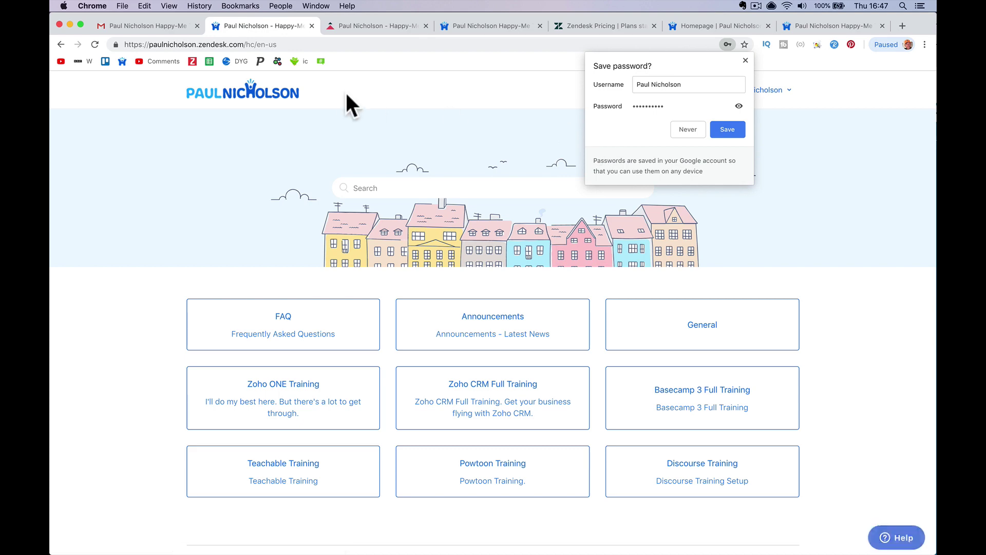
left_click(180, 27)
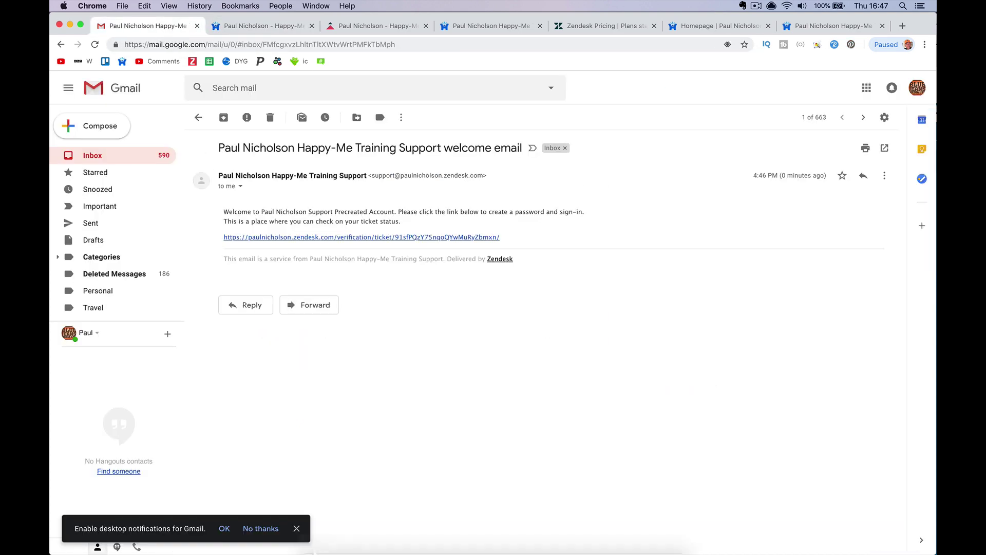
Read the ticket #697 assignment email in Apple Mail, then return to the Gmail inbox
mouse_move(362, 551)
left_click(444, 540)
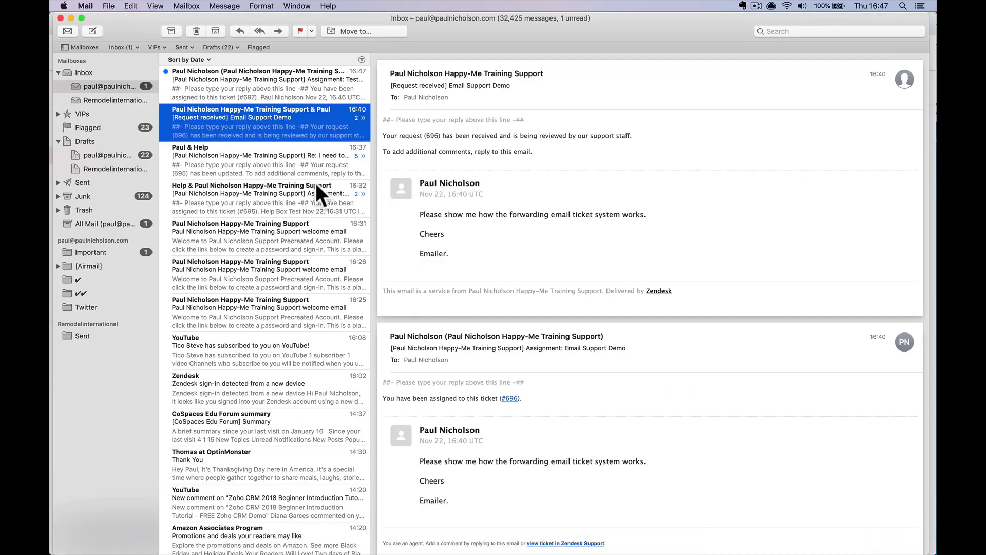
left_click(278, 81)
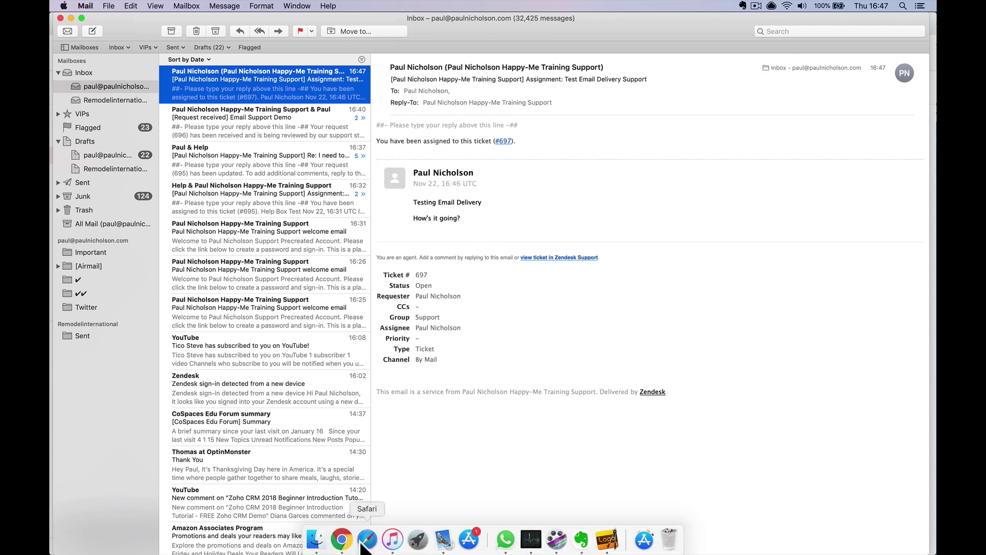
left_click(341, 543)
left_click(135, 155)
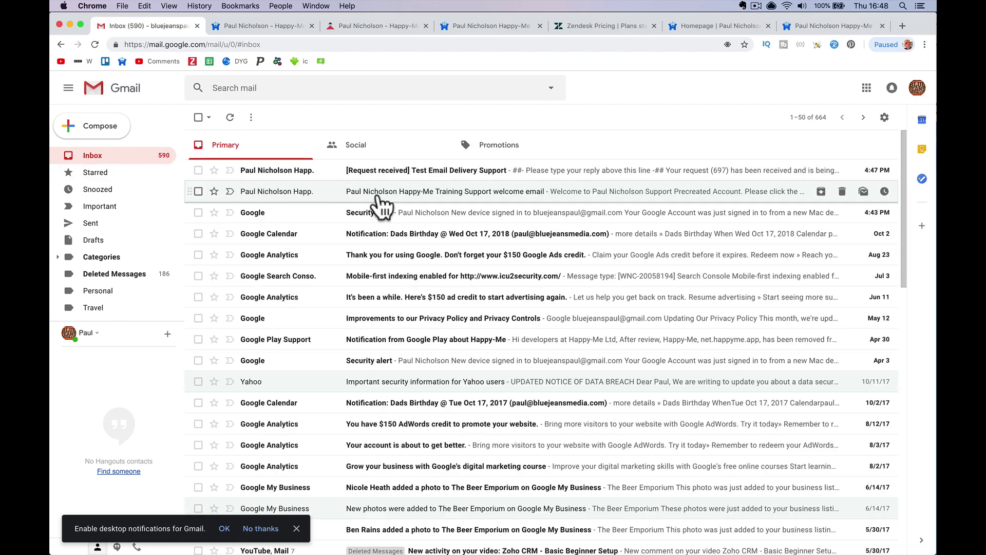
Reply 'I need it today' to the [Request received] Test Email Delivery Support email
left_click(332, 170)
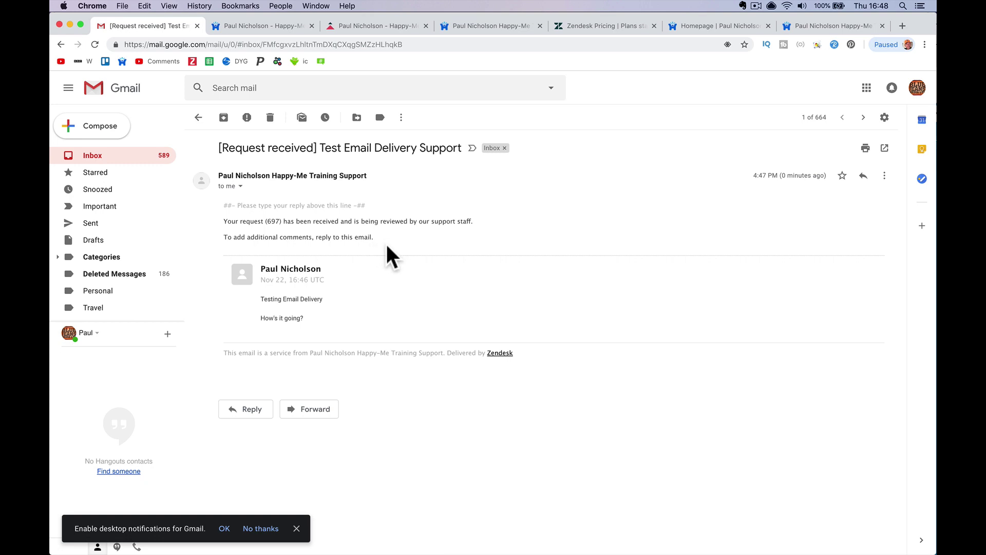
left_click(253, 410)
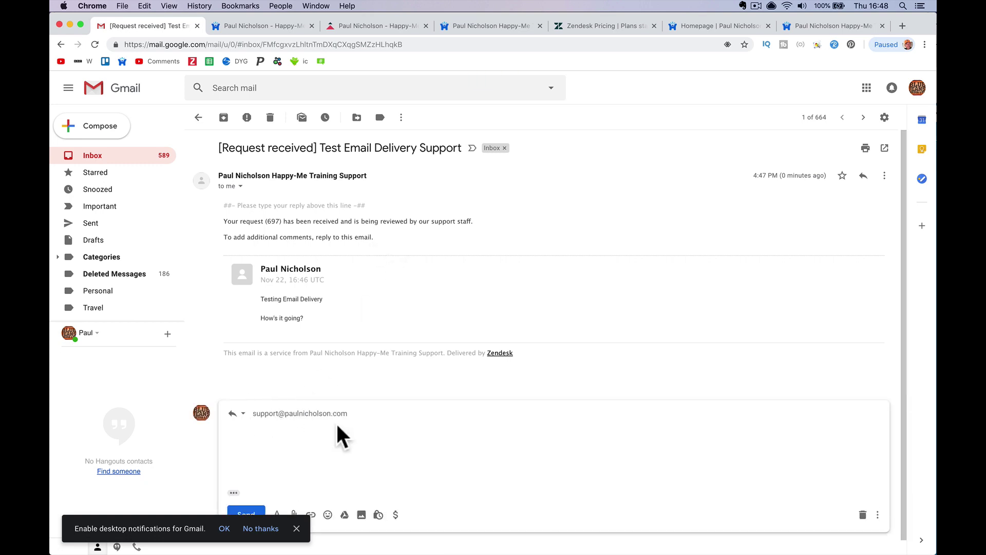
type("I need it today")
left_click(244, 513)
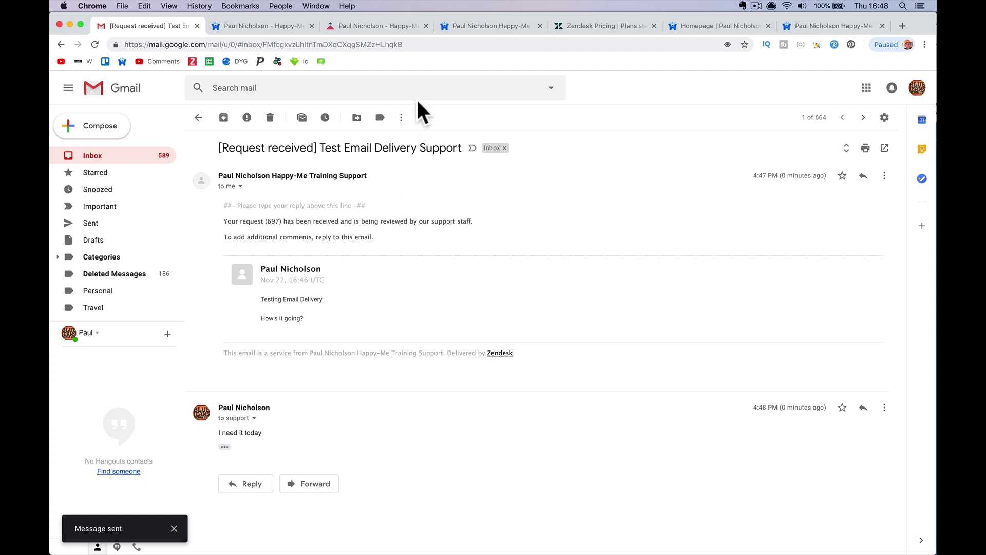
mouse_move(503, 552)
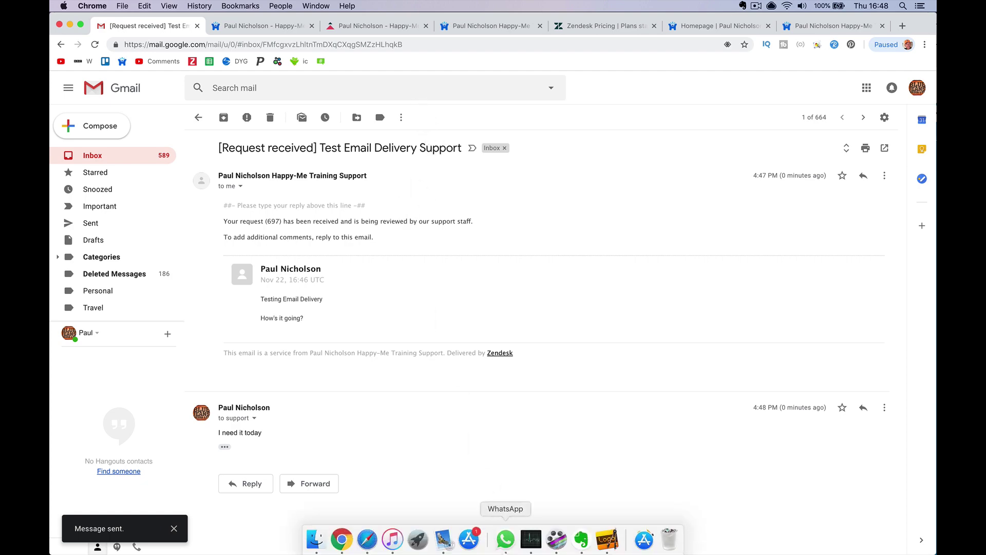
left_click(450, 549)
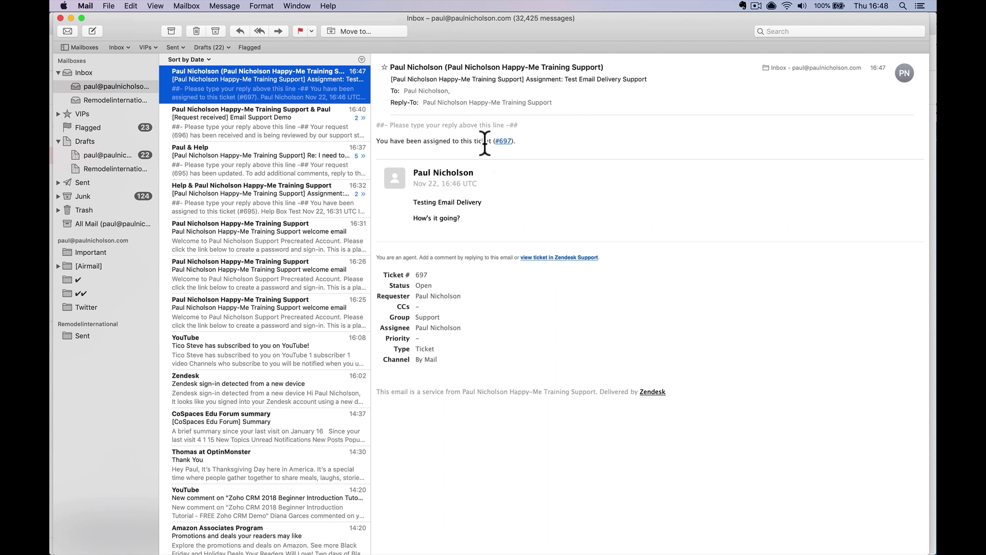
Reply 'Yeah all working' to the ticket #697 assignment email from Apple Mail
left_click(240, 31)
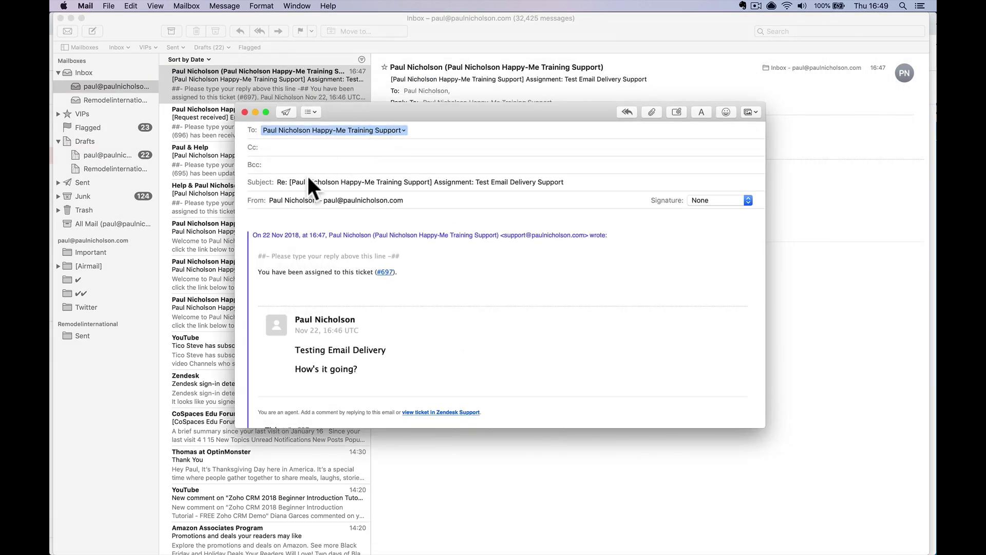
type("Yeah")
key("BackSpace")
type("h all working")
key("Return")
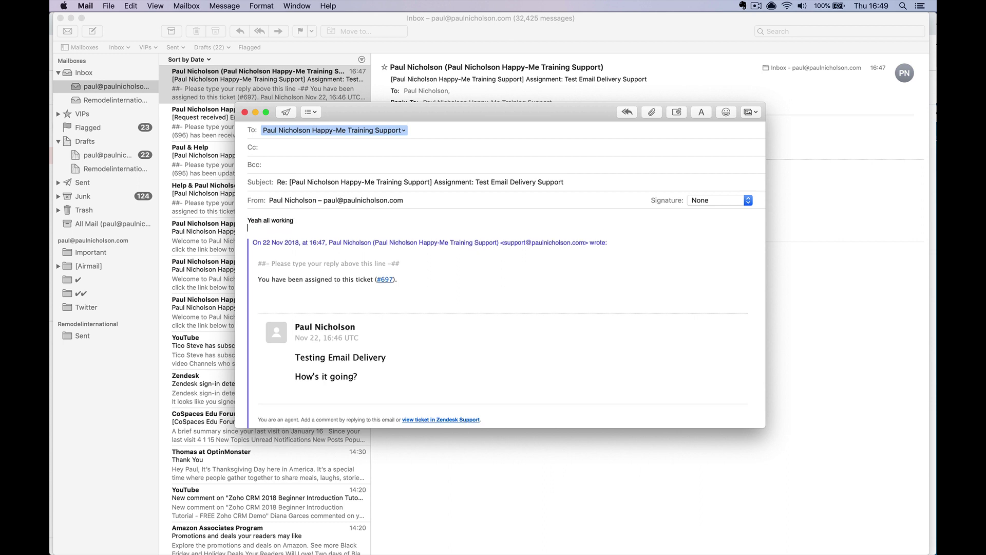
left_click(286, 113)
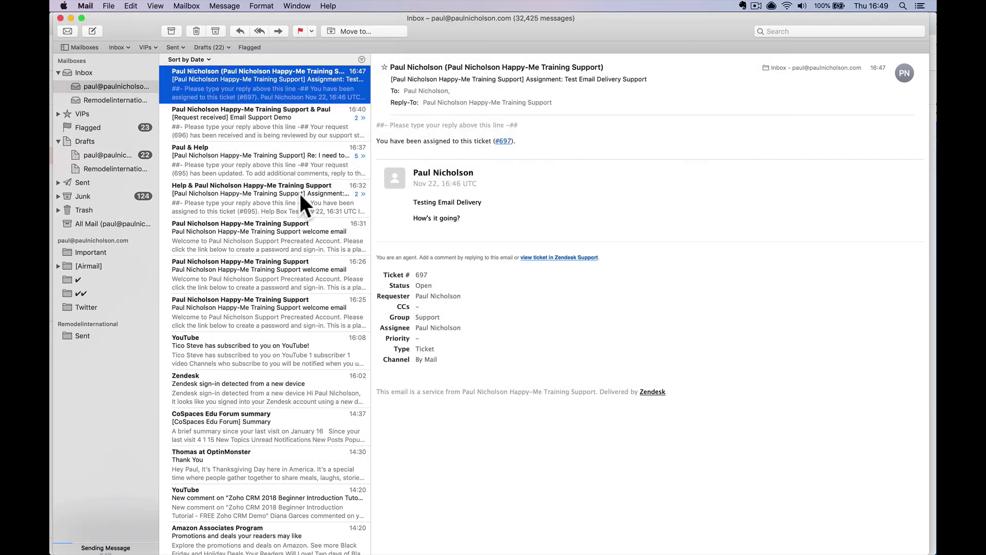
left_click(342, 544)
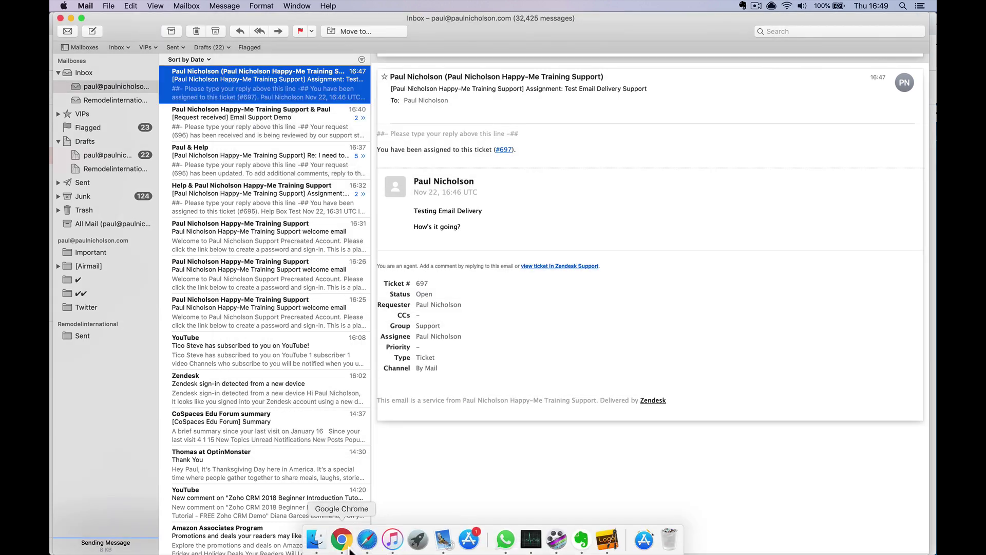
Refresh the Gmail inbox and open the Test Email Delivery Support thread to see the 'Yeah all working' update
left_click(140, 160)
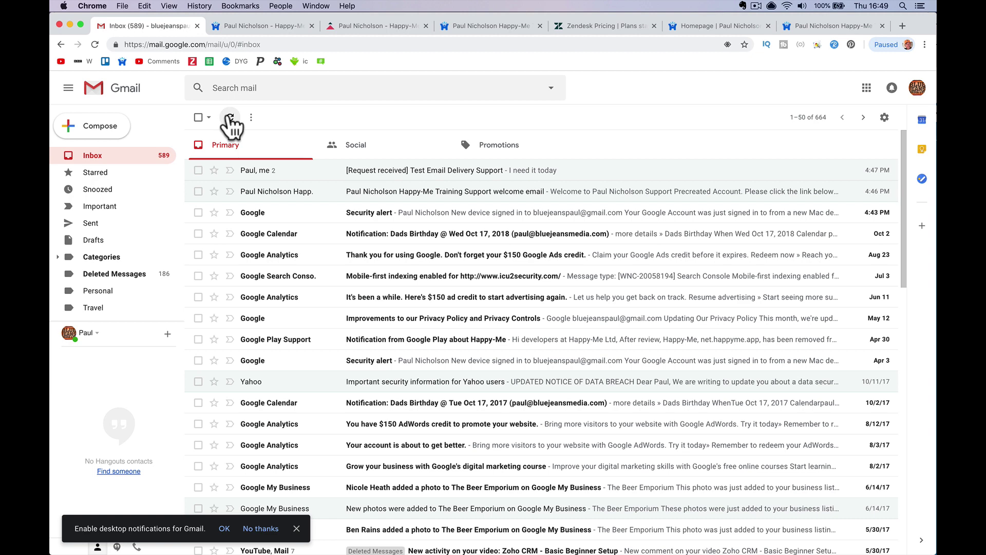
left_click(230, 119)
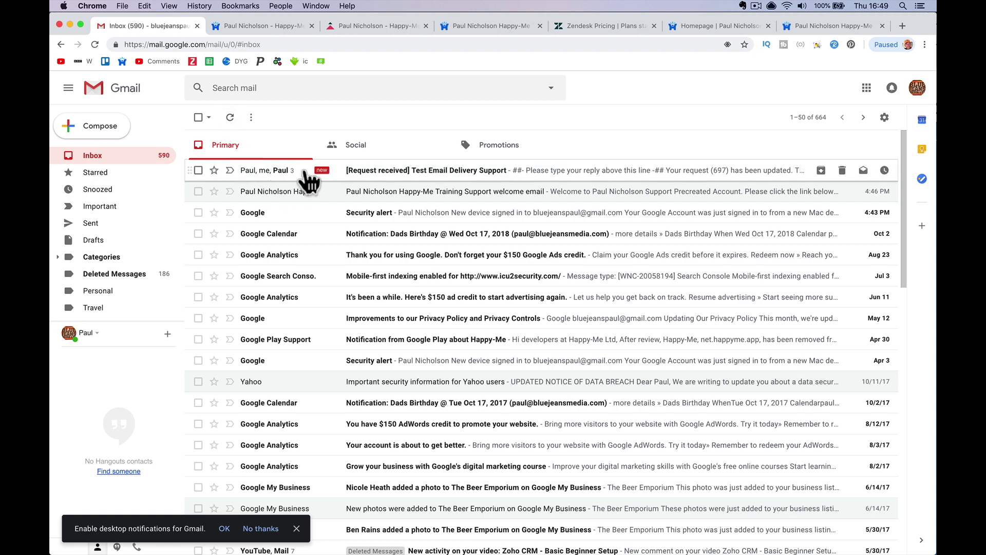
left_click(302, 173)
scroll(319, 304, "down", 3)
scroll(324, 308, "up", 3)
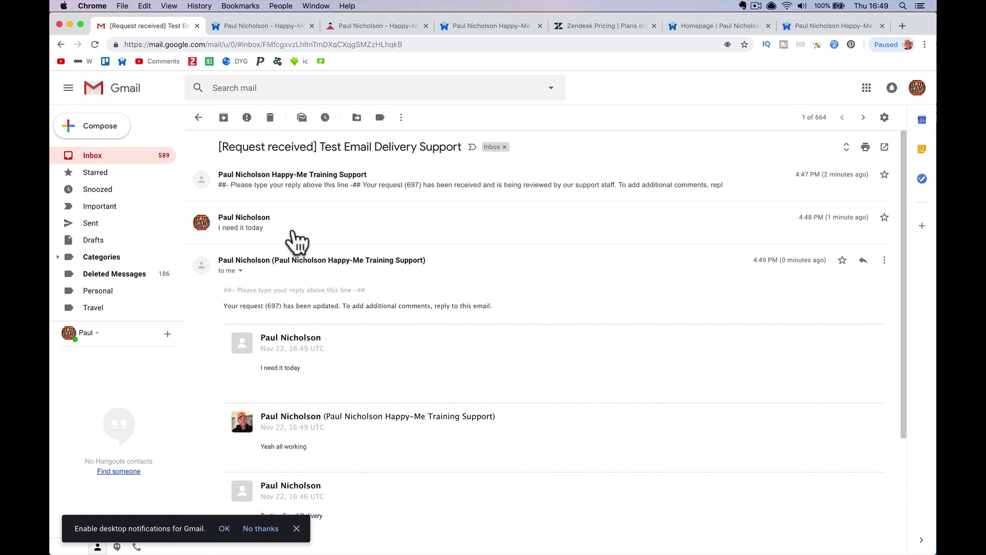
scroll(292, 227, "down", 5)
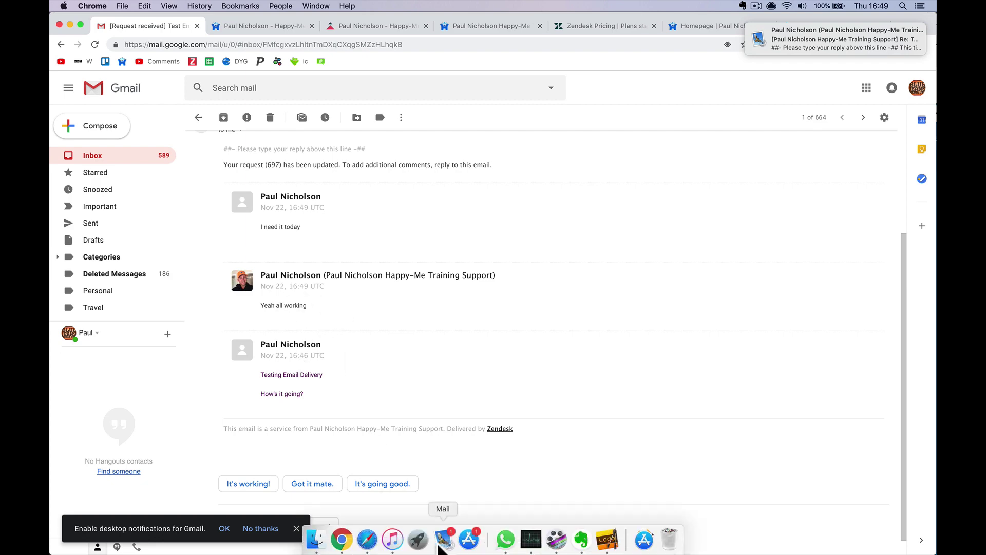
left_click(440, 544)
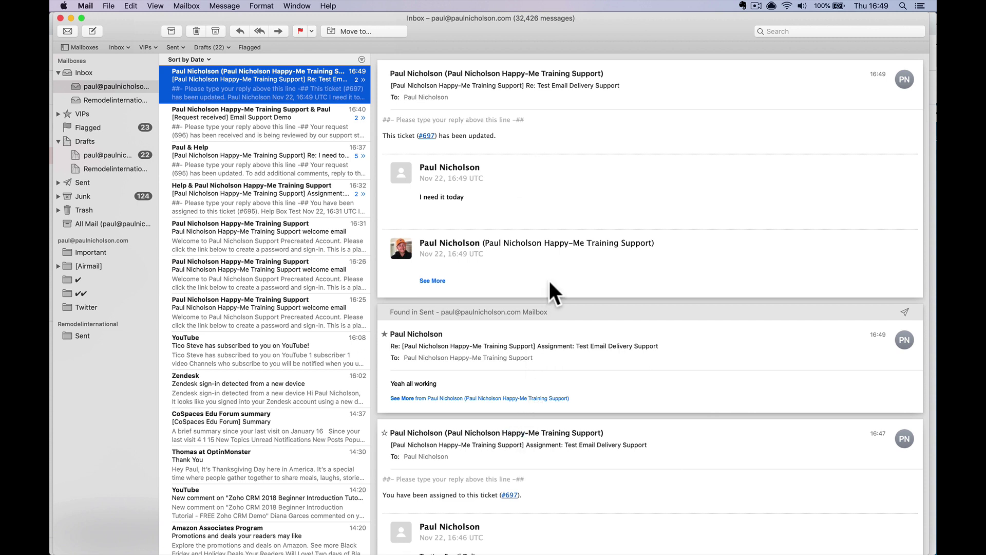
mouse_move(541, 374)
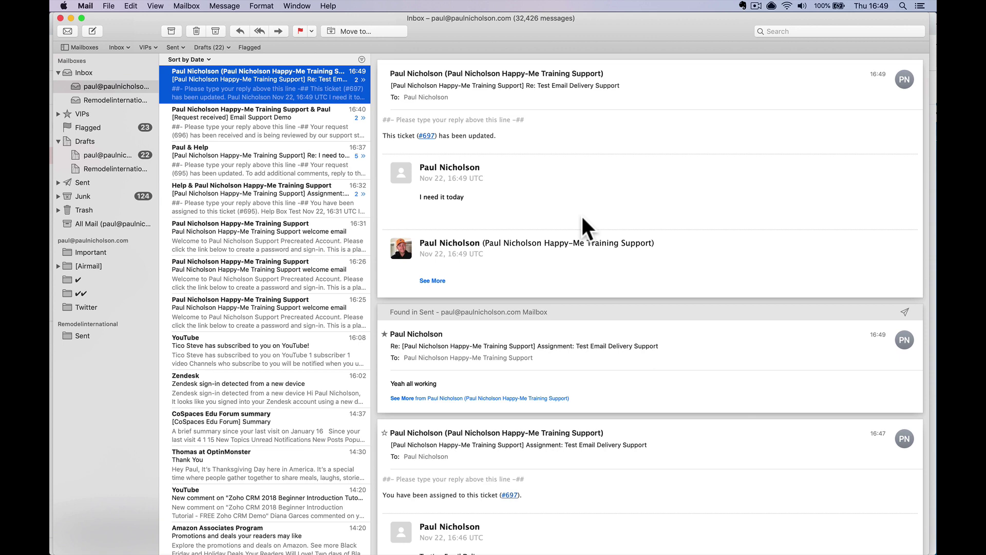
left_click(347, 543)
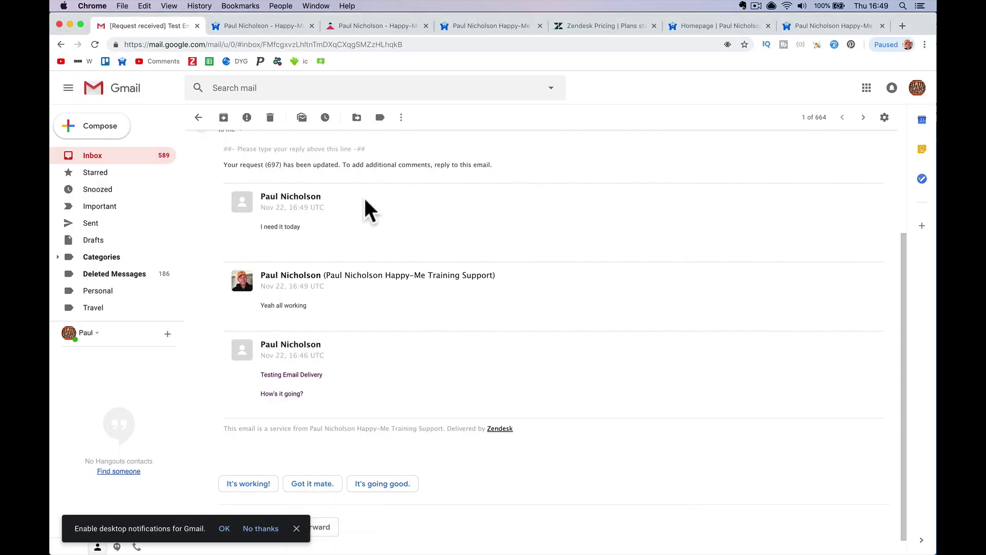
Email 'Help Please Direct Contact' asking for help to the business address, then open Zendesk sign-in
left_click(121, 127)
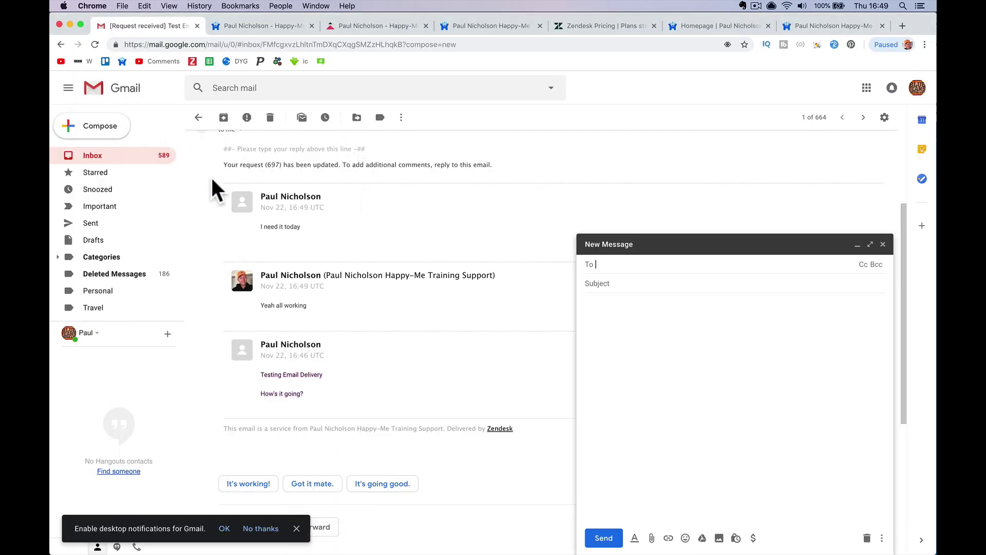
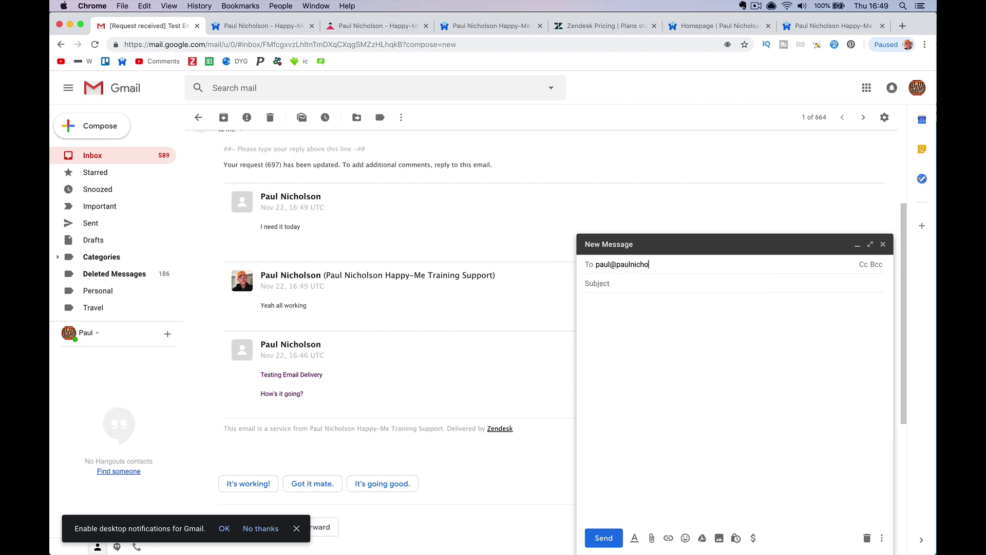
key("Return")
key("Tab")
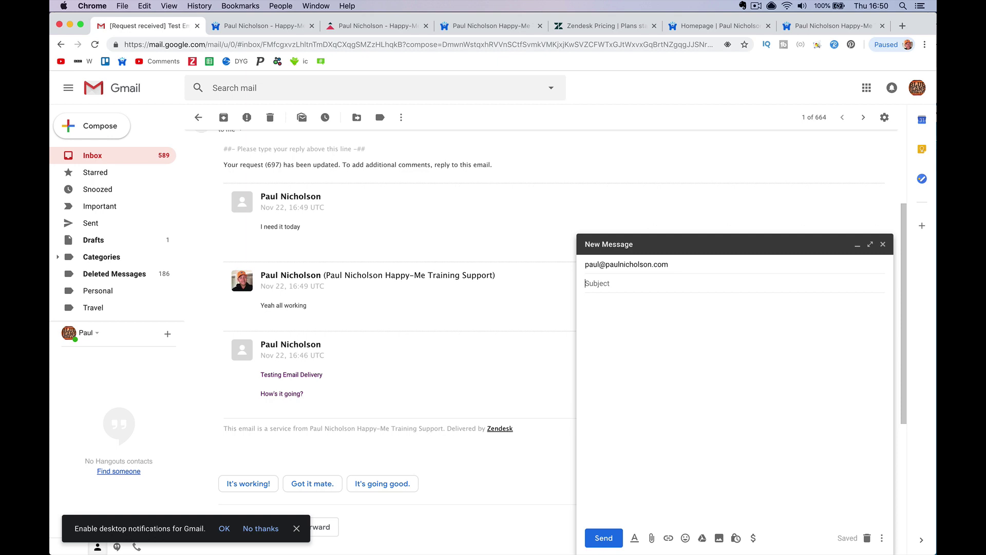
type("Help Please Direct Contact")
key("Tab")
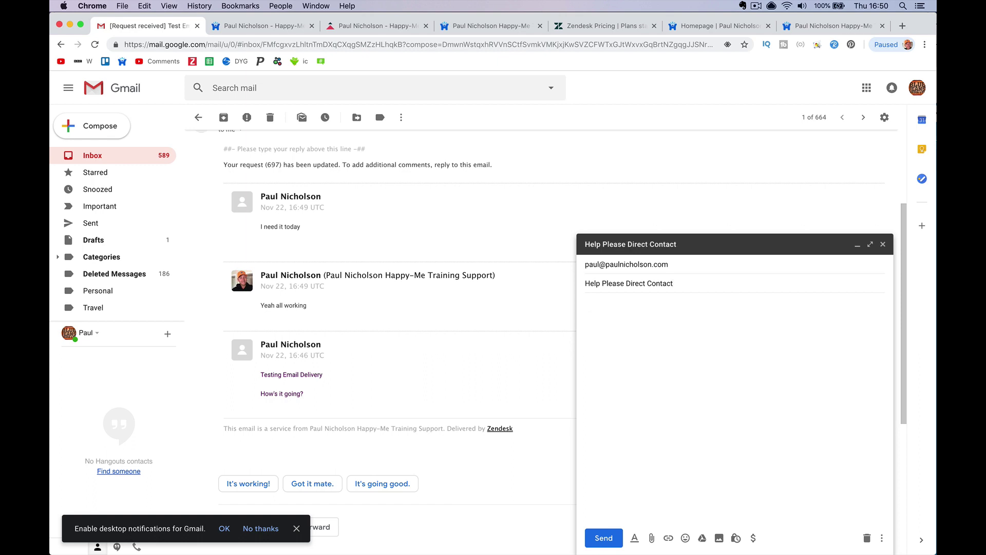
type("Hello paul I need your help.")
left_click(599, 537)
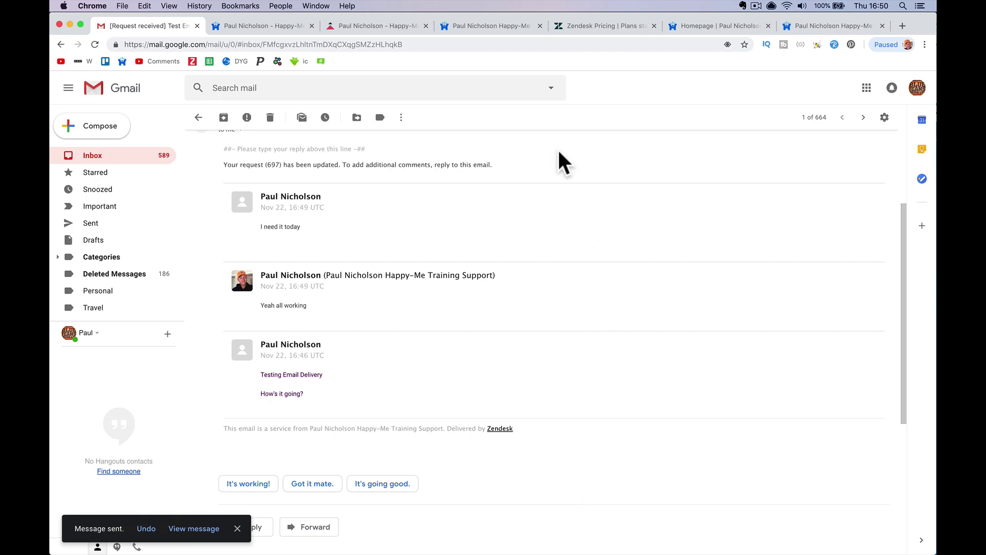
left_click(587, 28)
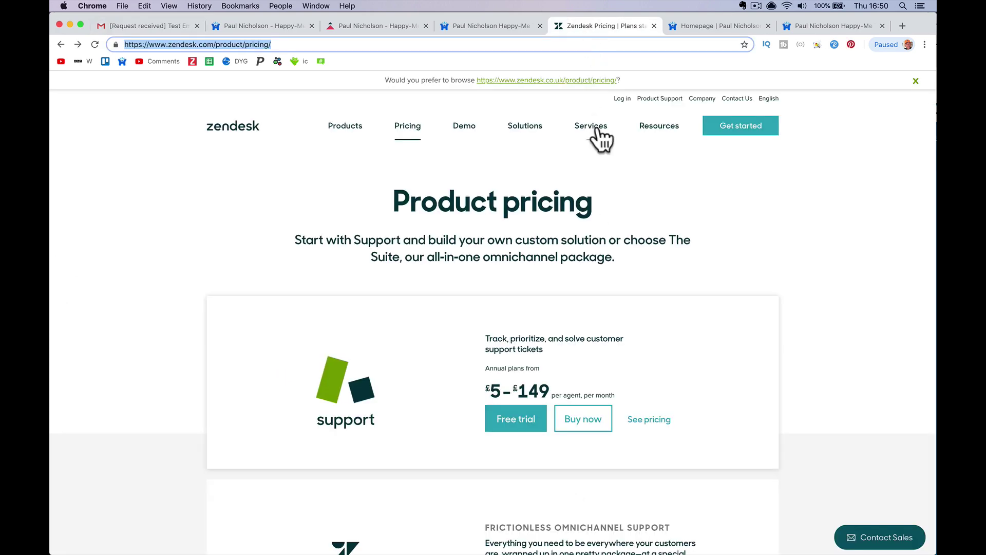
left_click(621, 99)
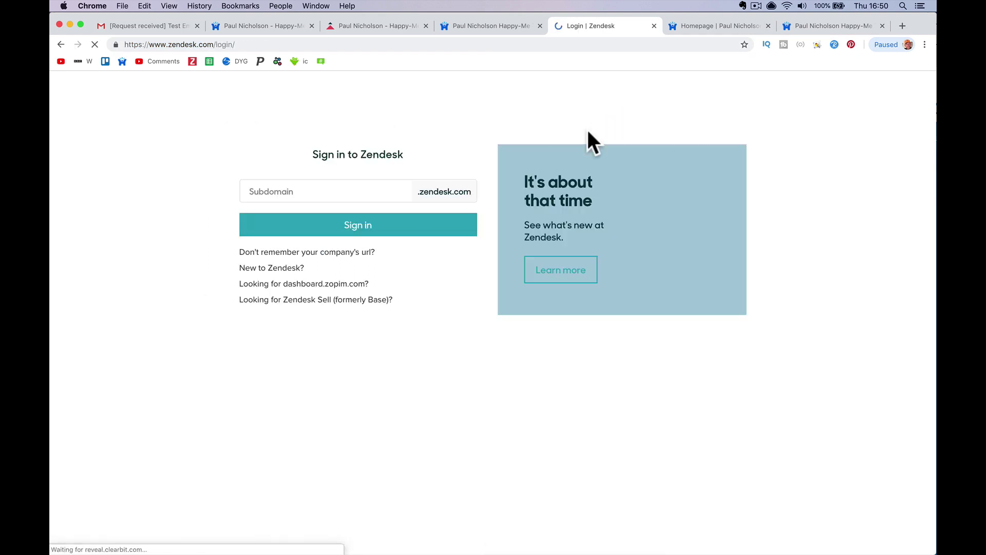
Sign in with the account subdomain, view My requests, then sign out and back in
left_click(378, 189)
type("pa")
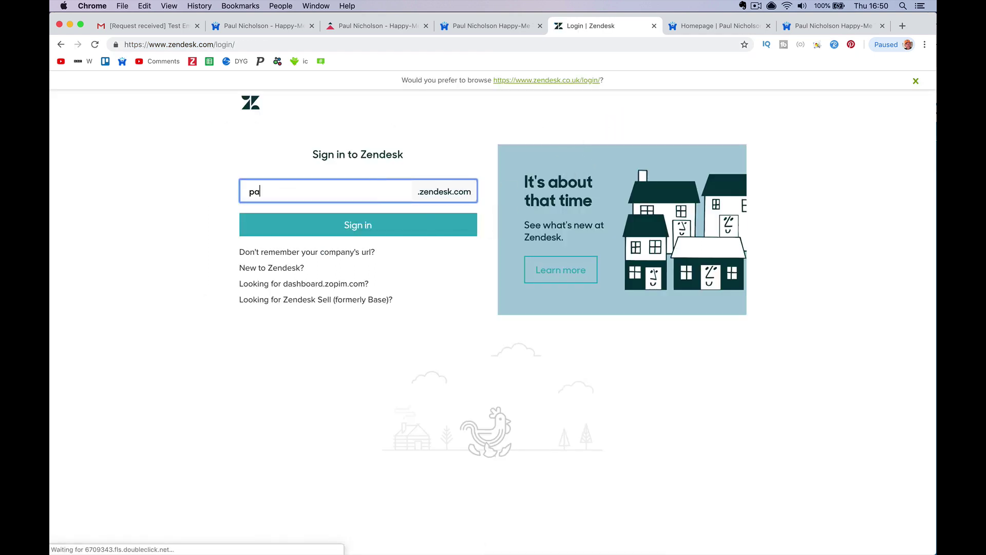
type("ulnicholson")
key("Return")
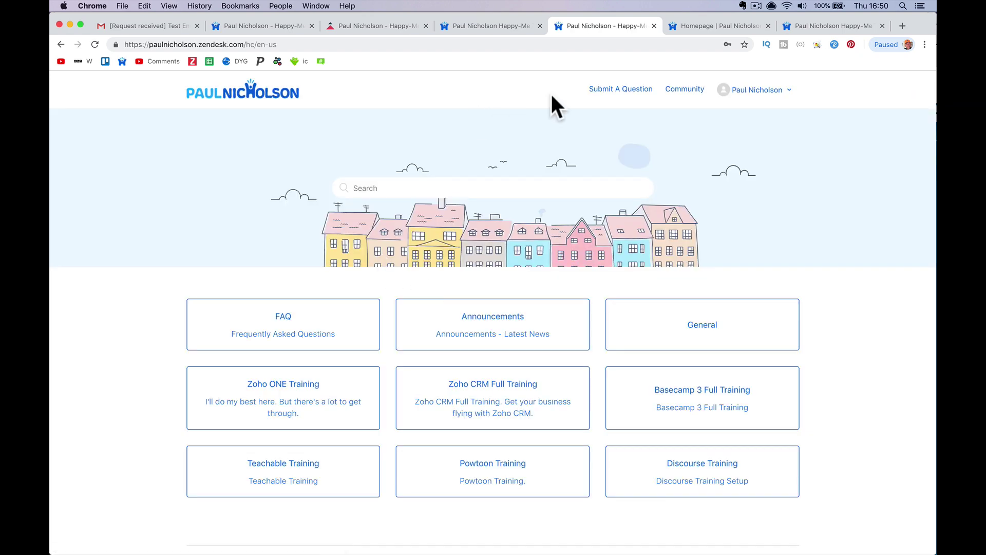
left_click(755, 91)
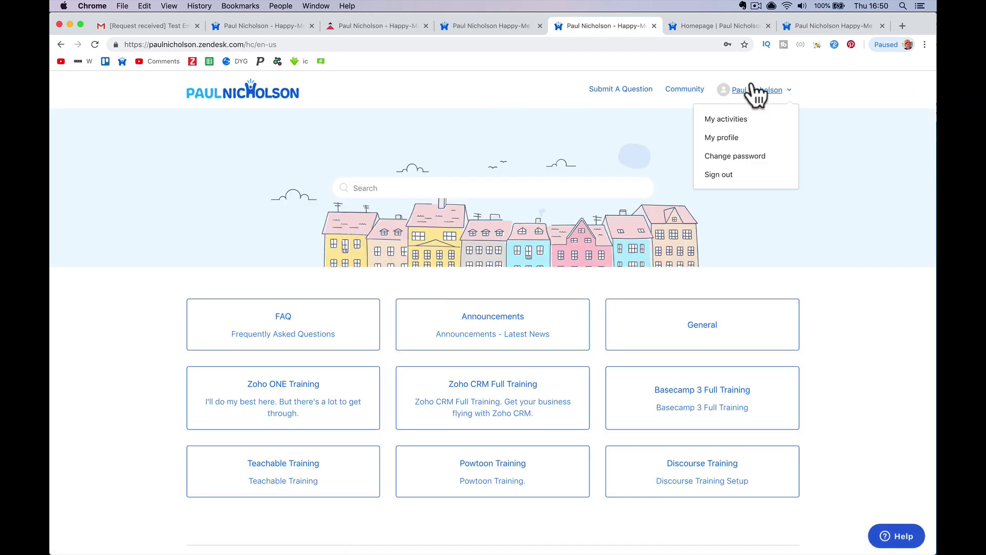
left_click(729, 119)
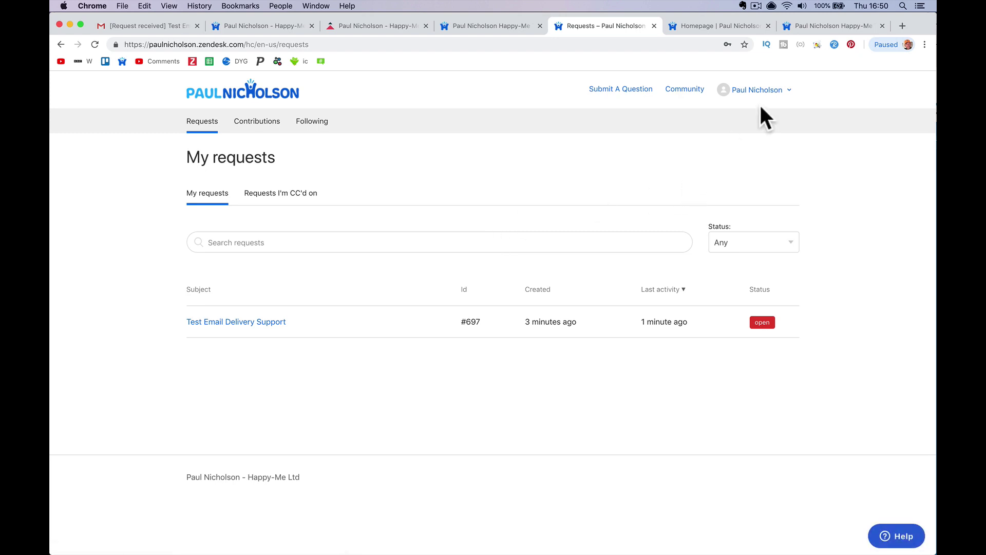
left_click(759, 90)
left_click(764, 175)
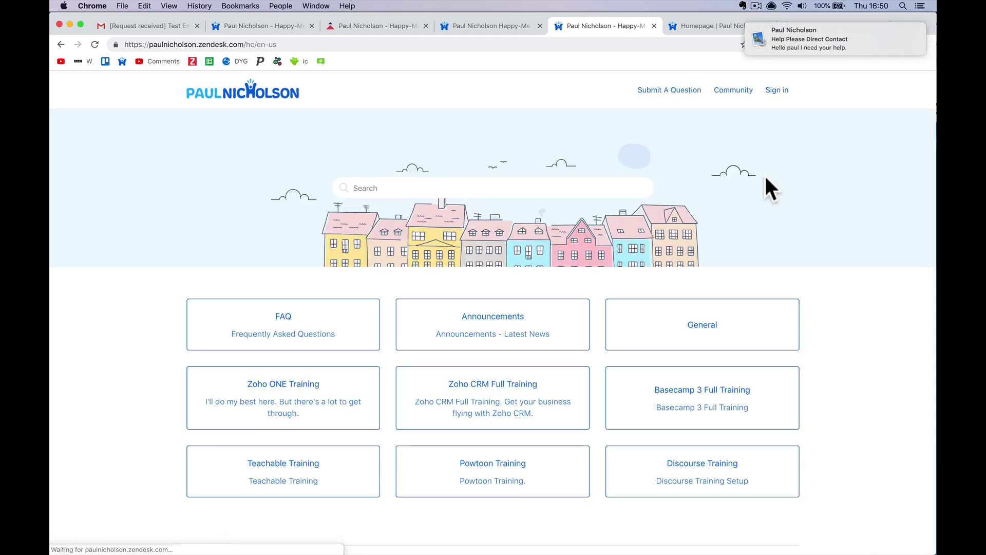
left_click(776, 90)
left_click(590, 272)
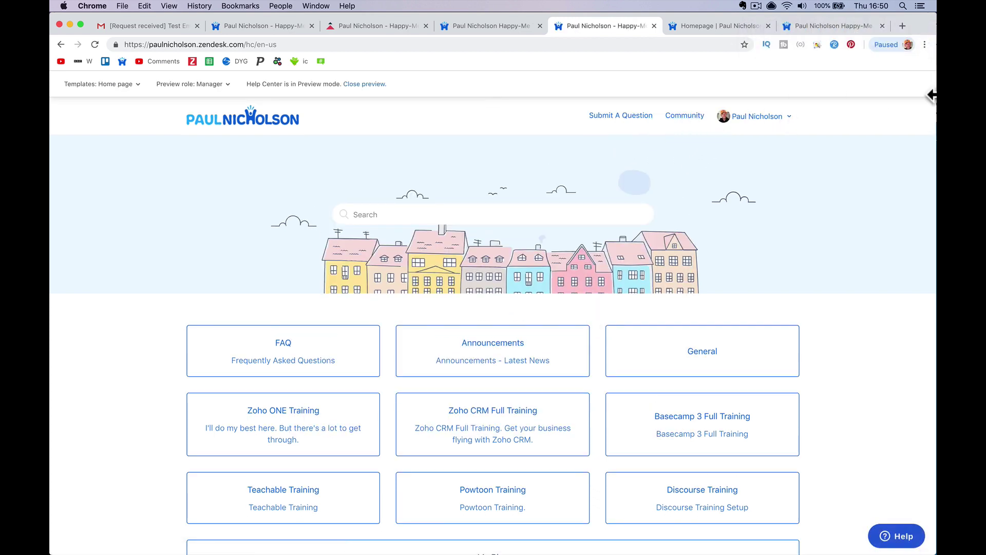
Leave the help center and open the Support agent dashboard from Guide admin's product tray
scroll(794, 214, "down", 3)
scroll(794, 214, "up", 3)
left_click(382, 84)
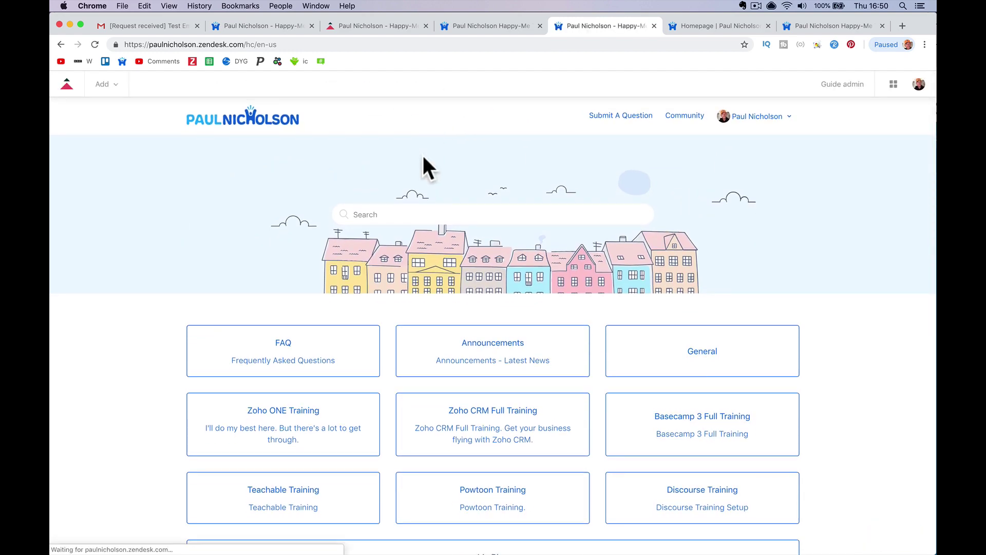
left_click(840, 85)
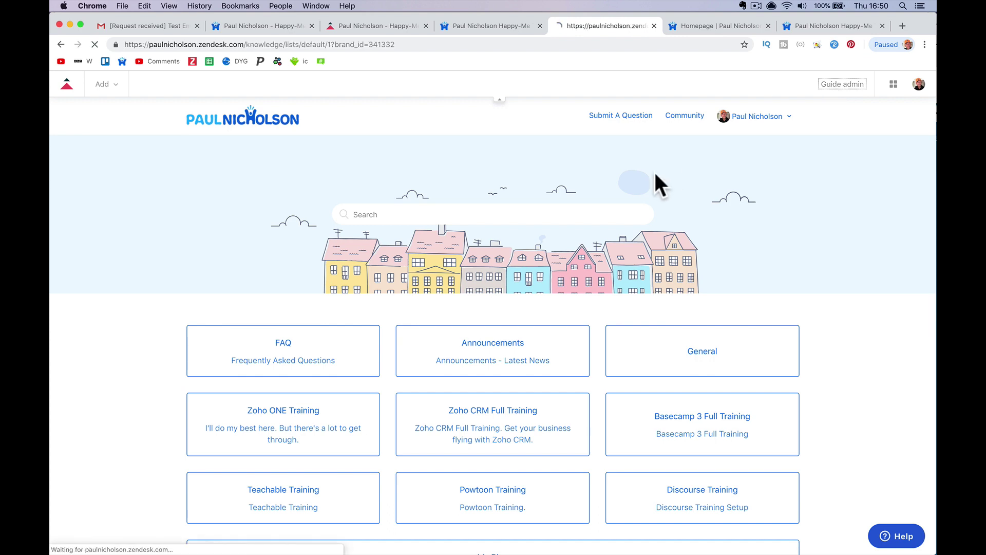
left_click(893, 85)
left_click(758, 129)
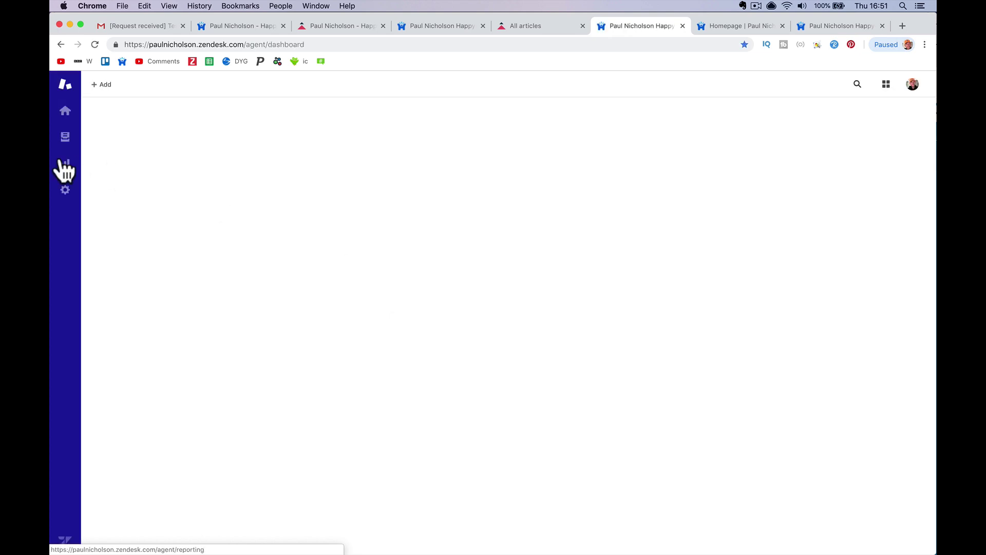
Open the new 'Help Please Direct Contact' email in Apple Mail
mouse_move(349, 553)
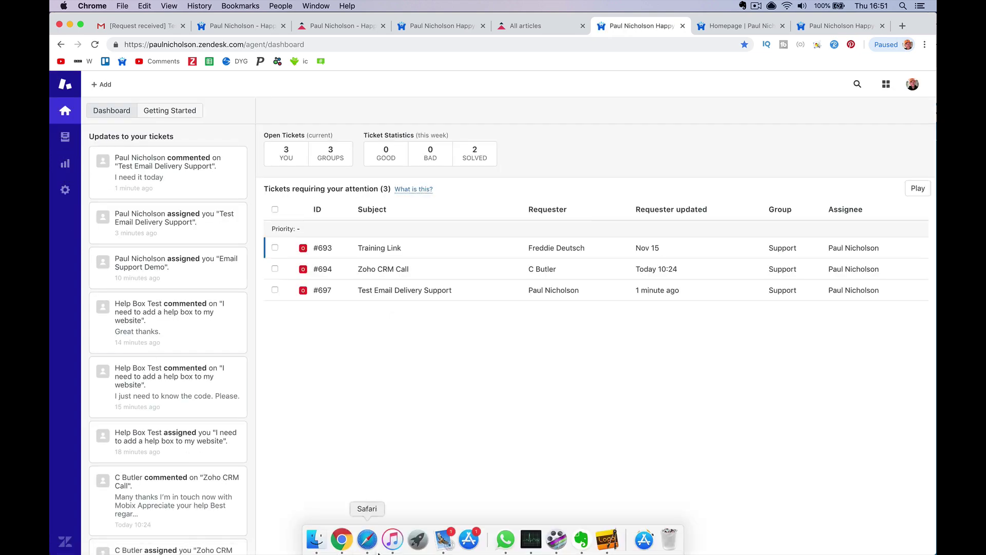
left_click(444, 539)
left_click(271, 78)
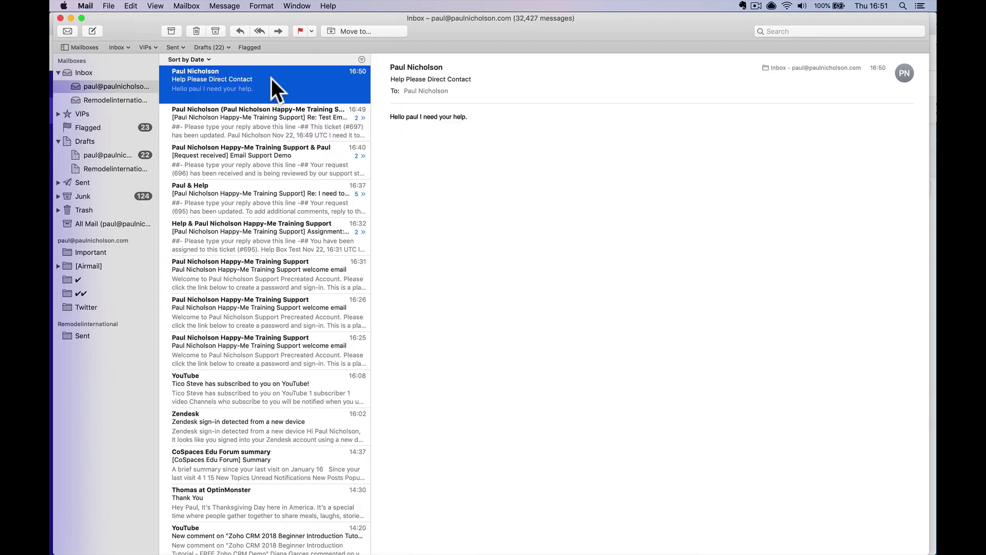
Save the sender to contacts and forward 'Help Please Direct Contact' to the Zendesk support address
left_click(445, 67)
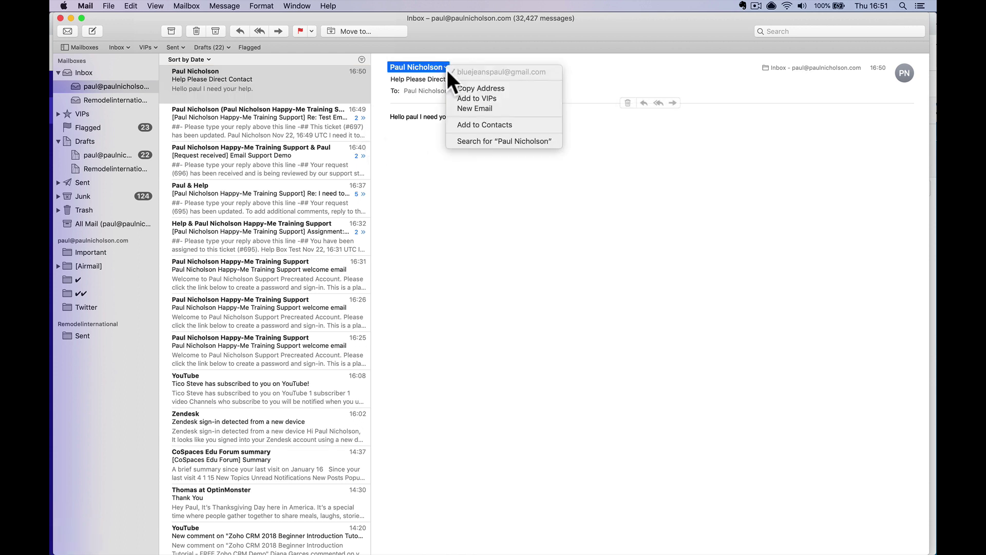
left_click(518, 124)
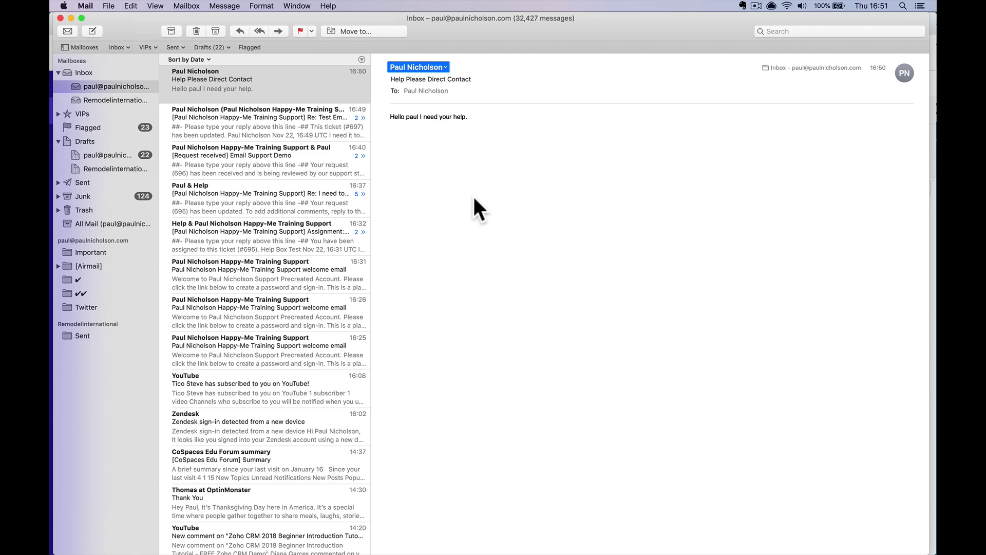
left_click(278, 32)
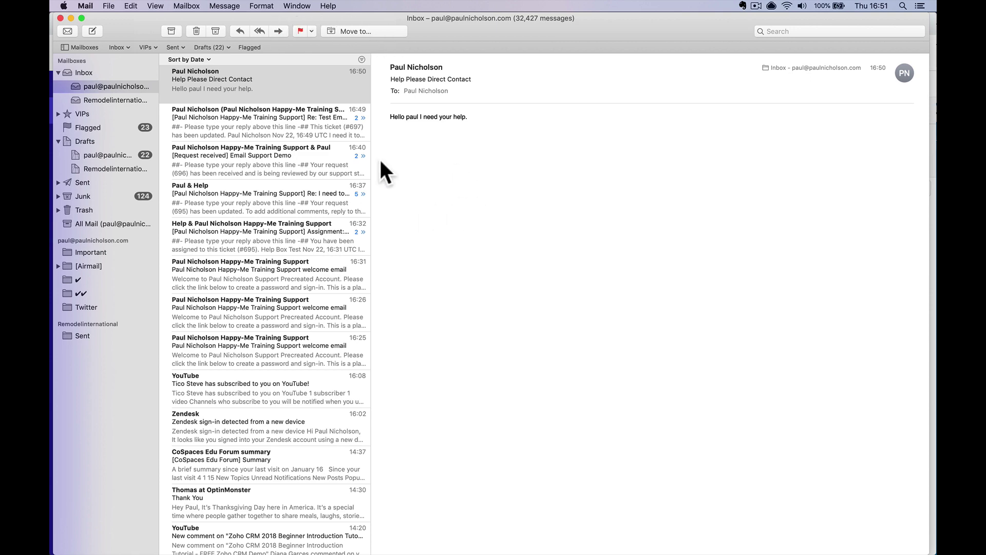
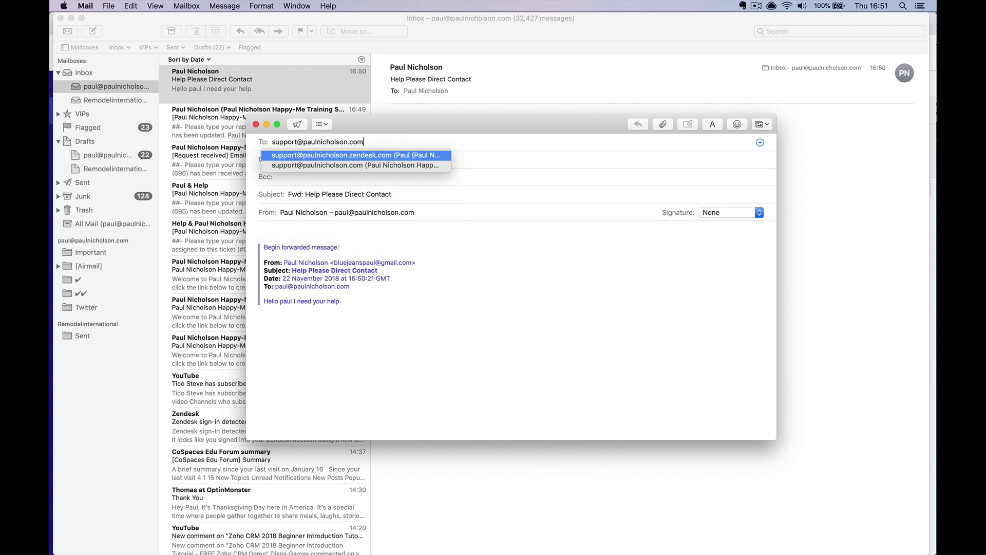
key("Tab")
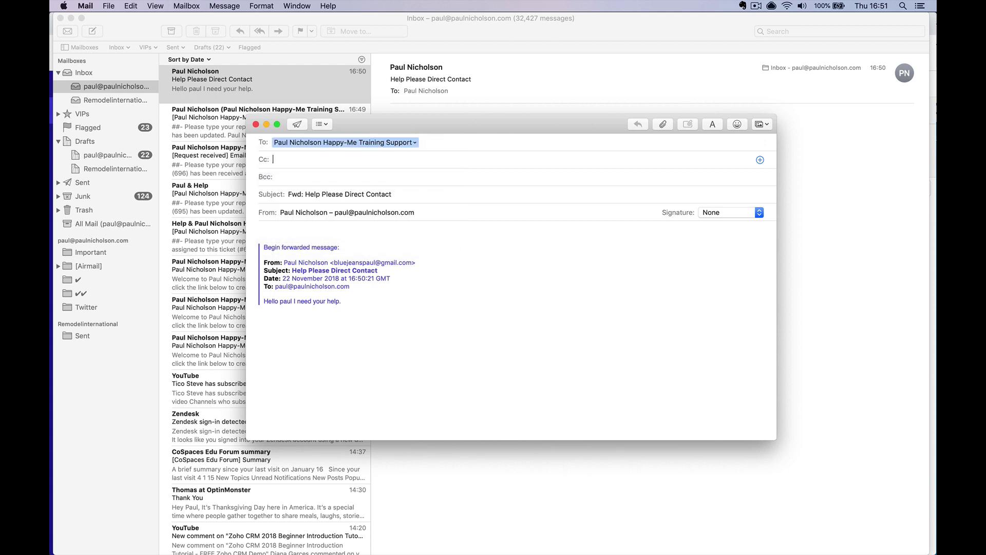
left_click(297, 124)
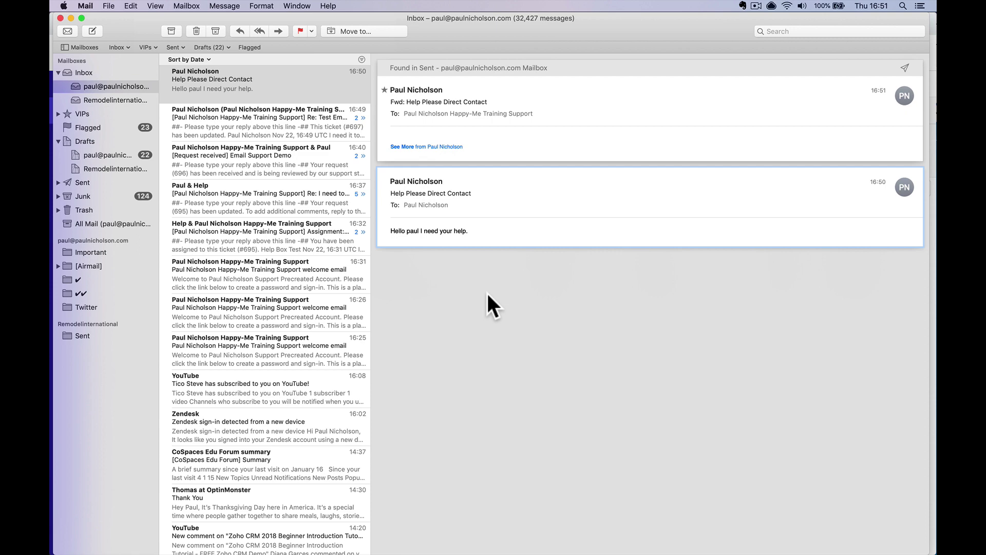
Check the Gmail inbox, then view the Zendesk dashboard showing new ticket #698
mouse_move(350, 550)
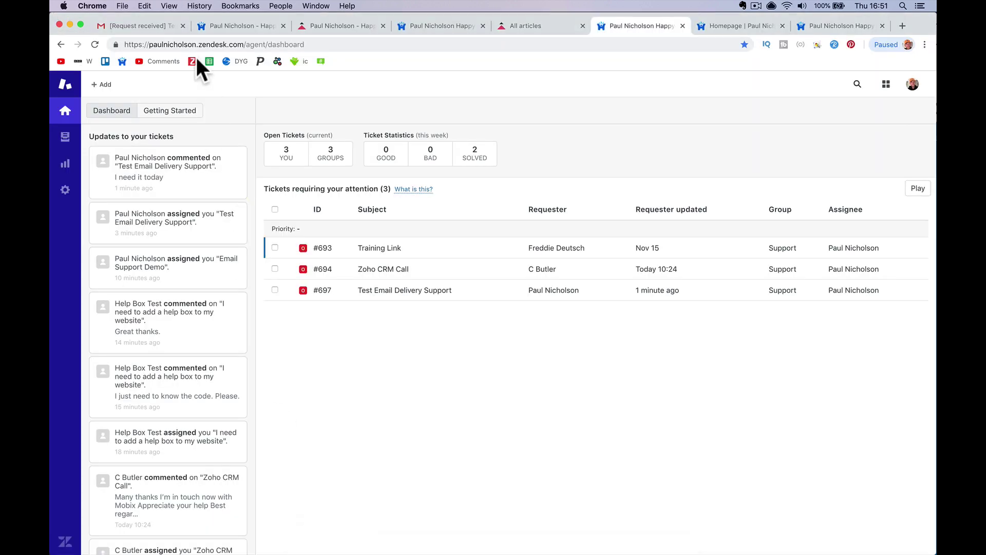
left_click(154, 20)
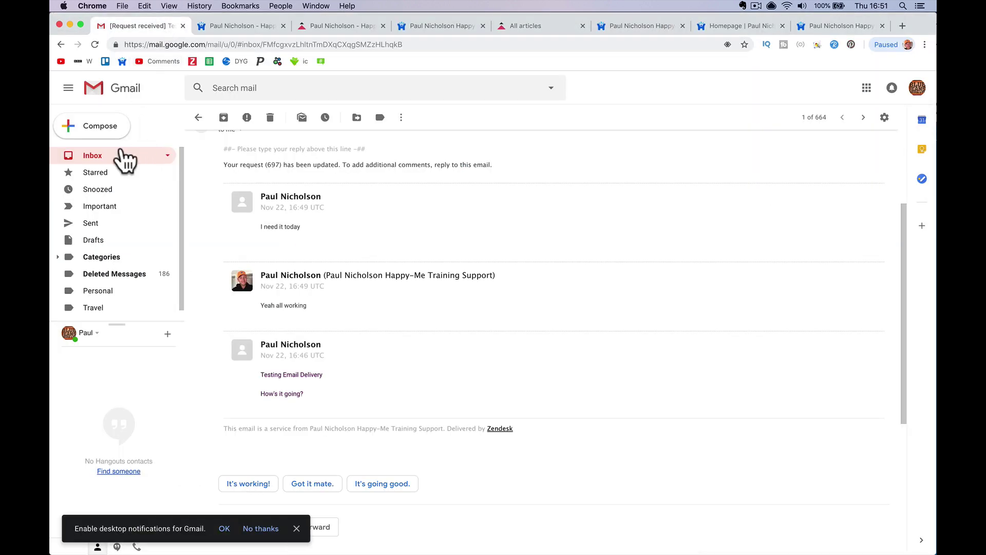
left_click(124, 157)
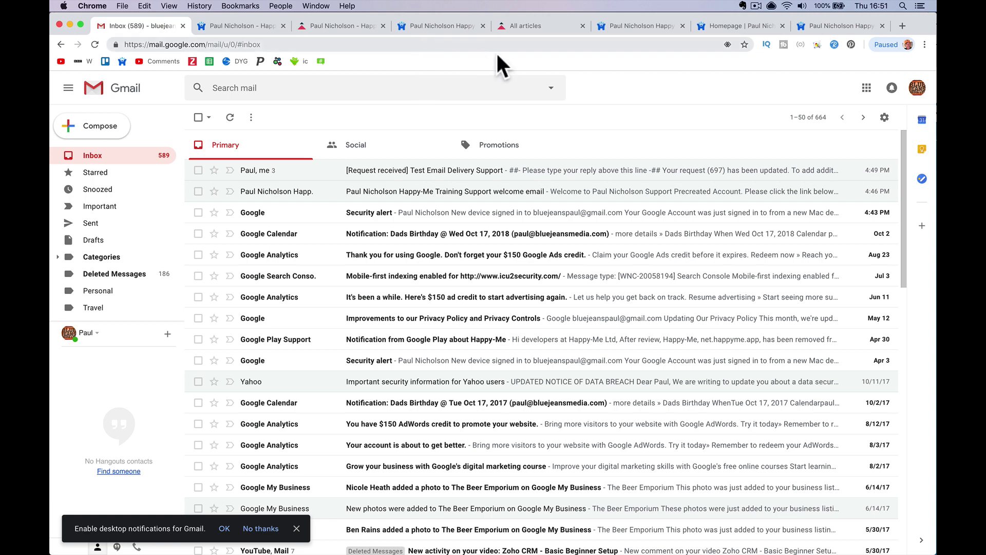
left_click(834, 27)
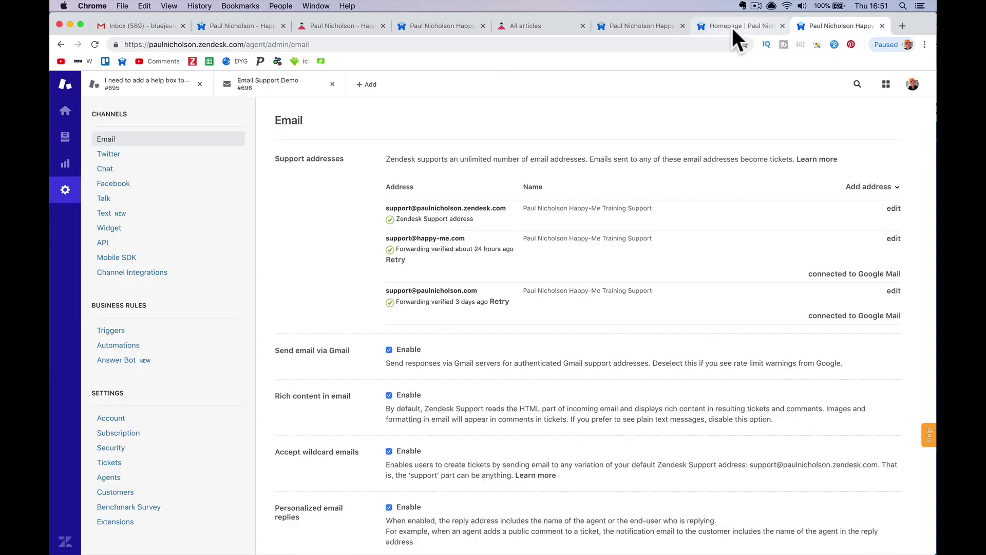
left_click(65, 111)
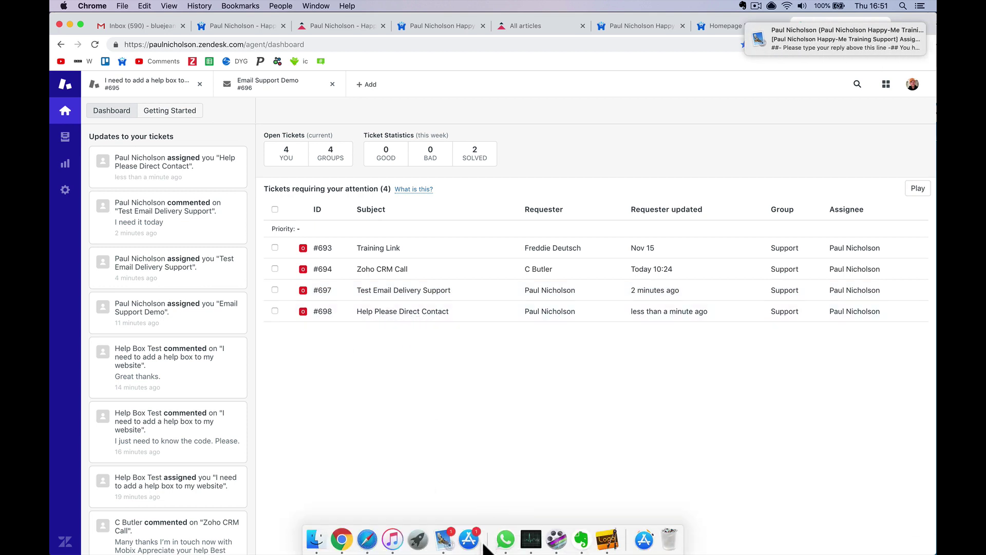
Read the ticket #698 assignment email in Mail, then return to Chrome
left_click(442, 544)
left_click(273, 99)
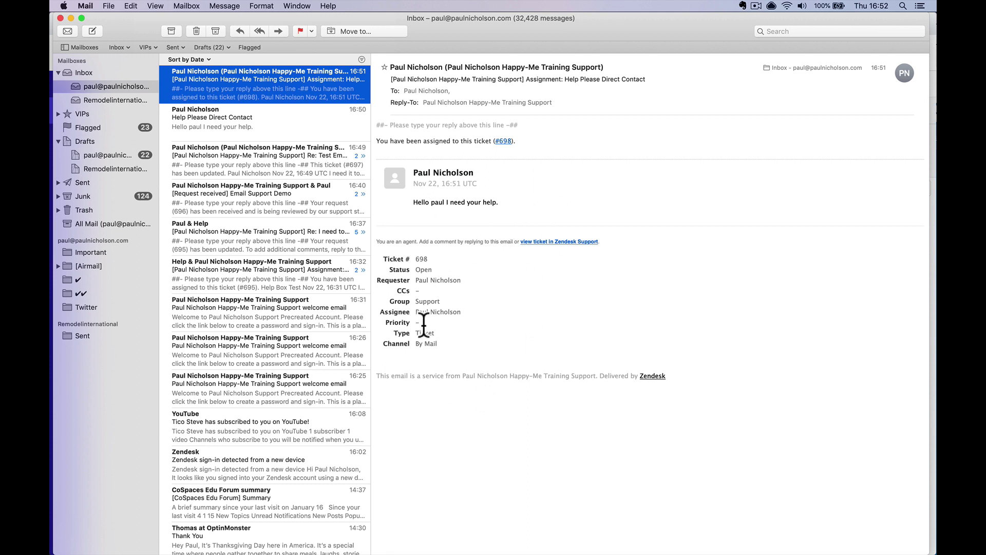
mouse_move(369, 548)
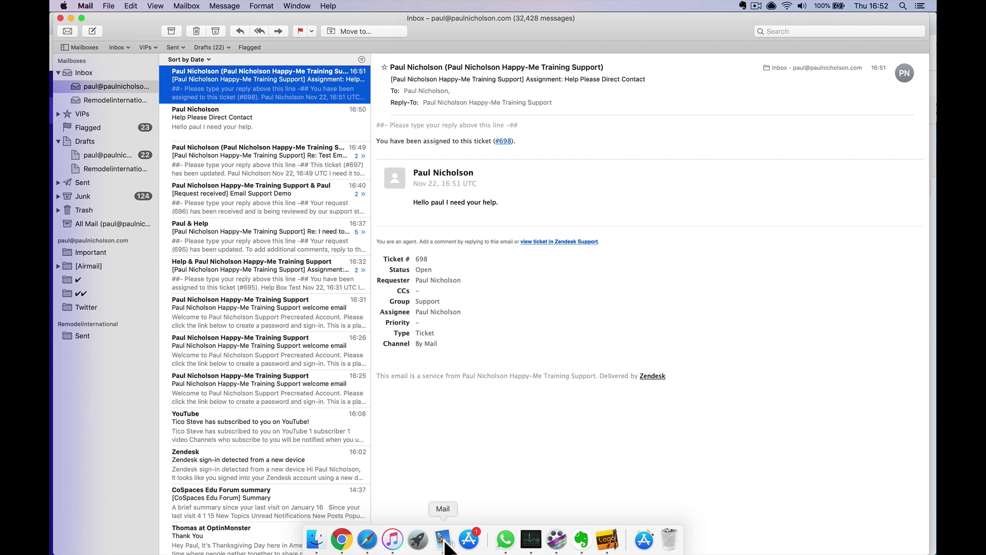
left_click(342, 539)
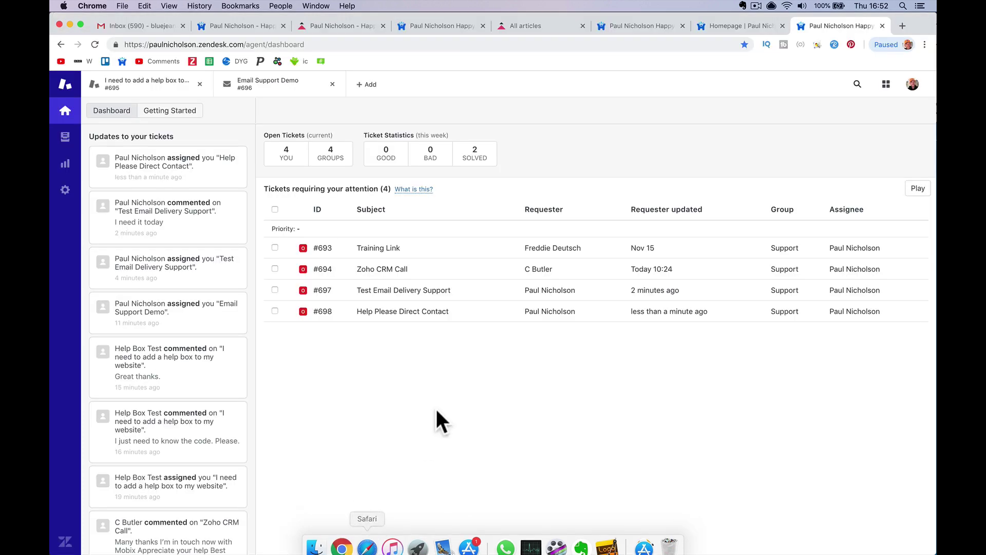
Reply 'no problem how can i help' publicly on ticket #698, keeping it Open
left_click(409, 311)
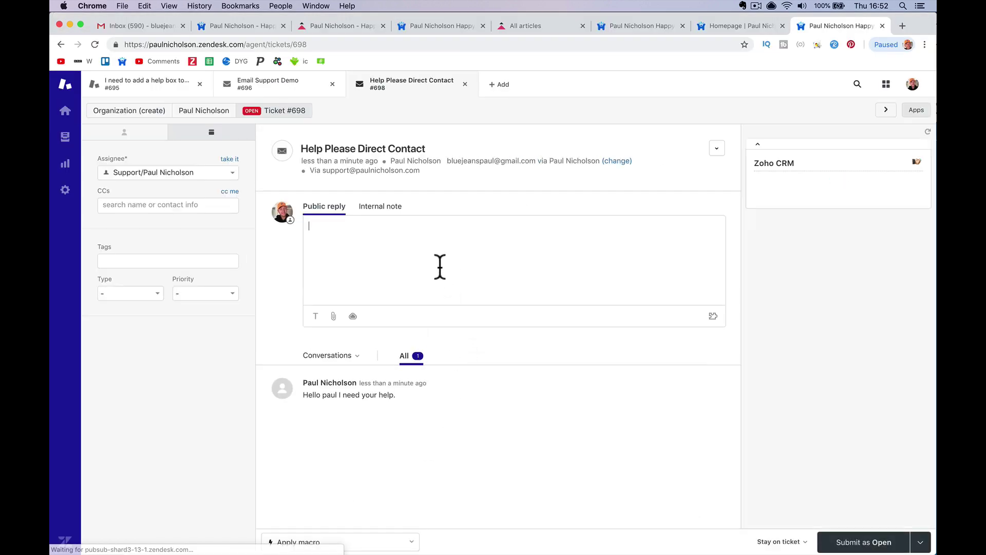
type("no probl")
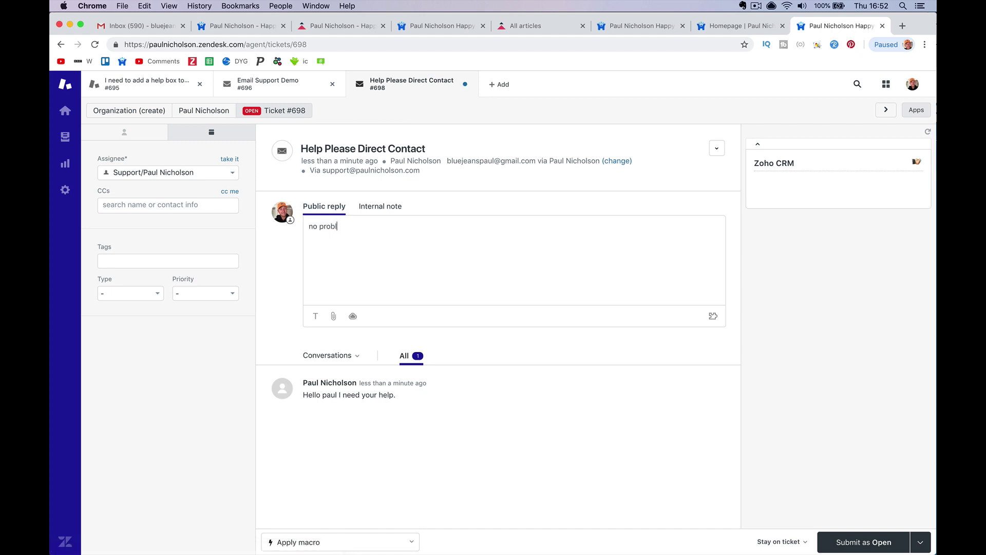
type("em how can i help.")
left_click(865, 540)
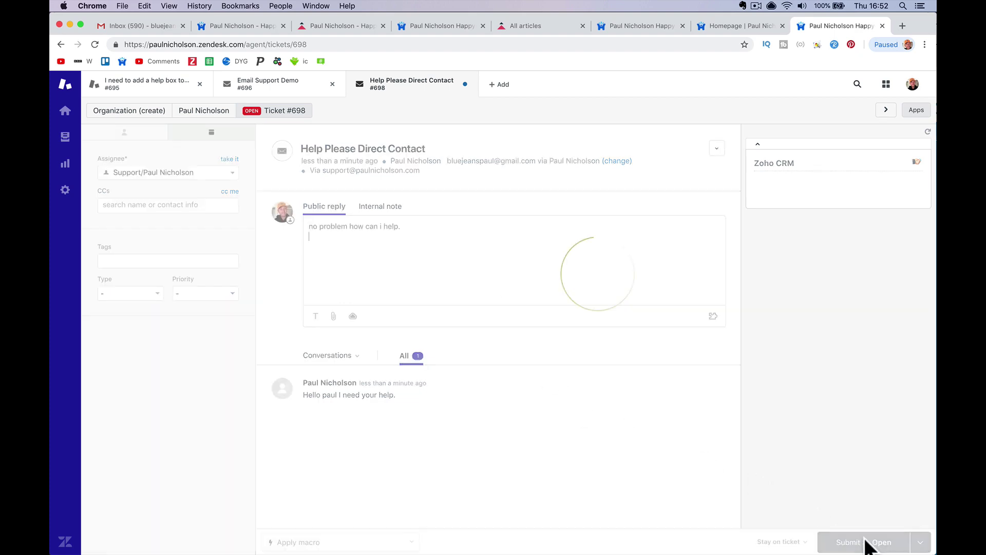
left_click(139, 27)
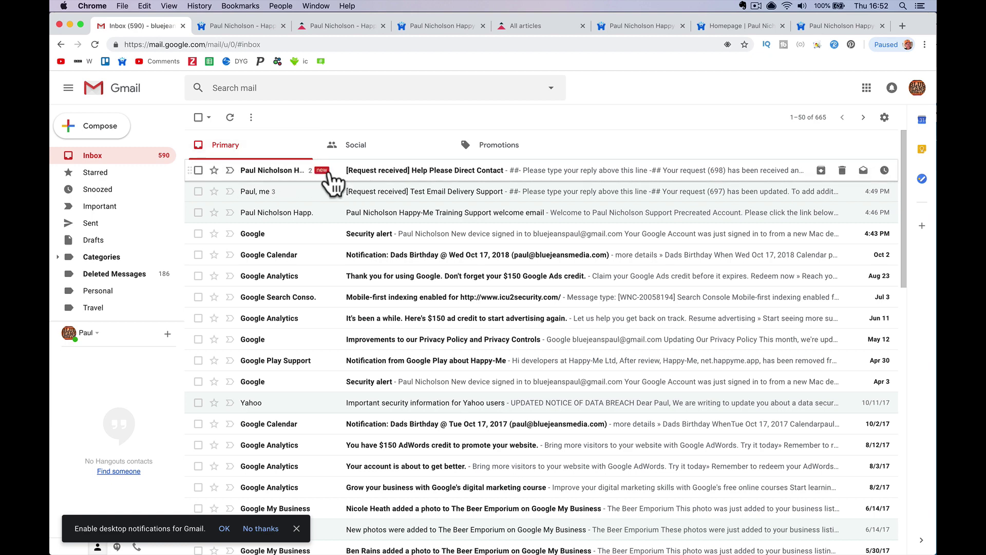
Read the Gmail thread showing the #698 agent reply, then return to Zendesk
left_click(437, 173)
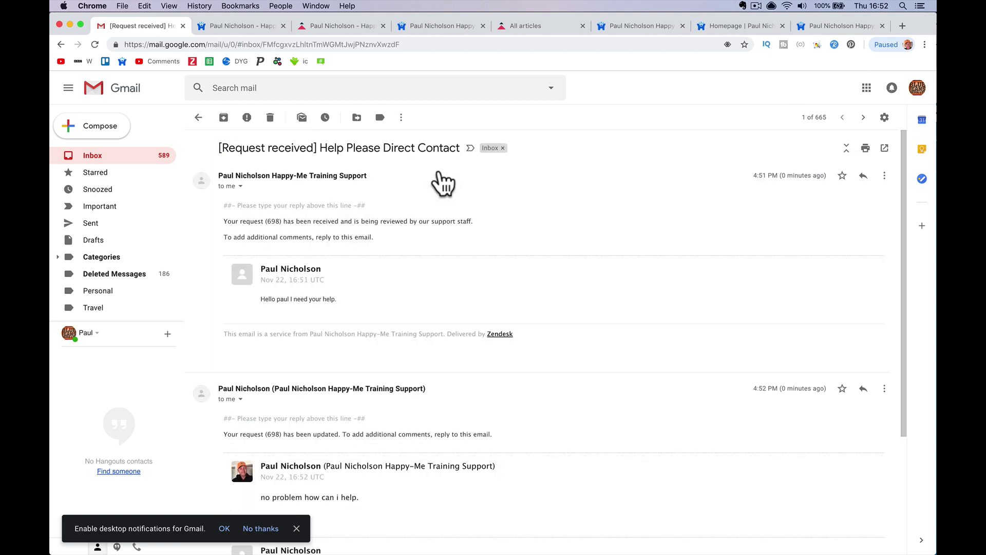
scroll(429, 324, "down", 5)
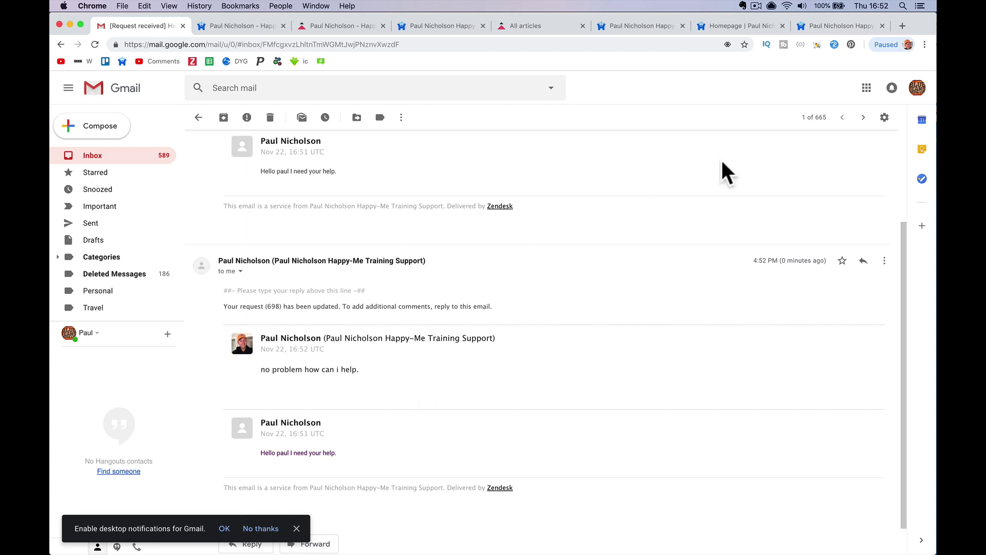
left_click(804, 30)
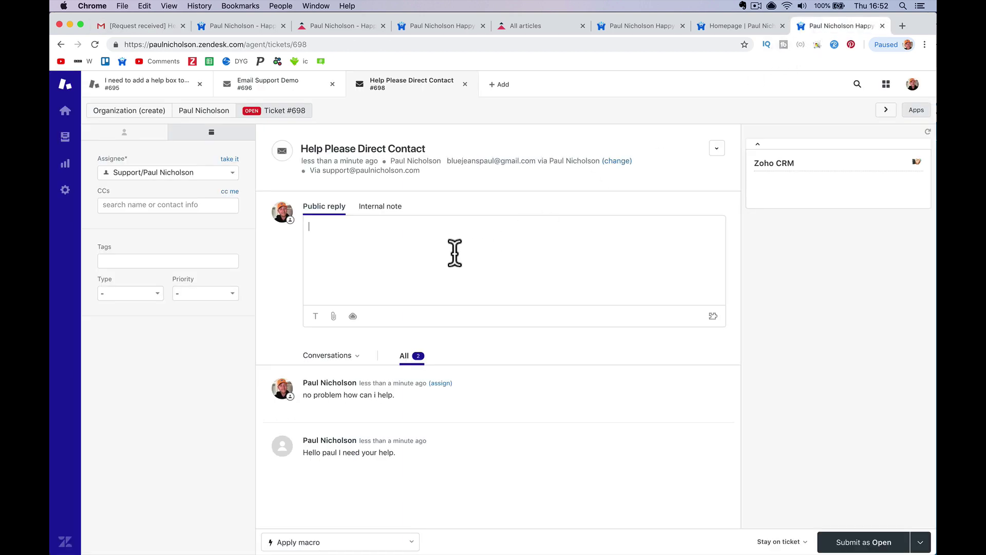
Submit ticket #698 and then ticket #697 as Solved
left_click(919, 542)
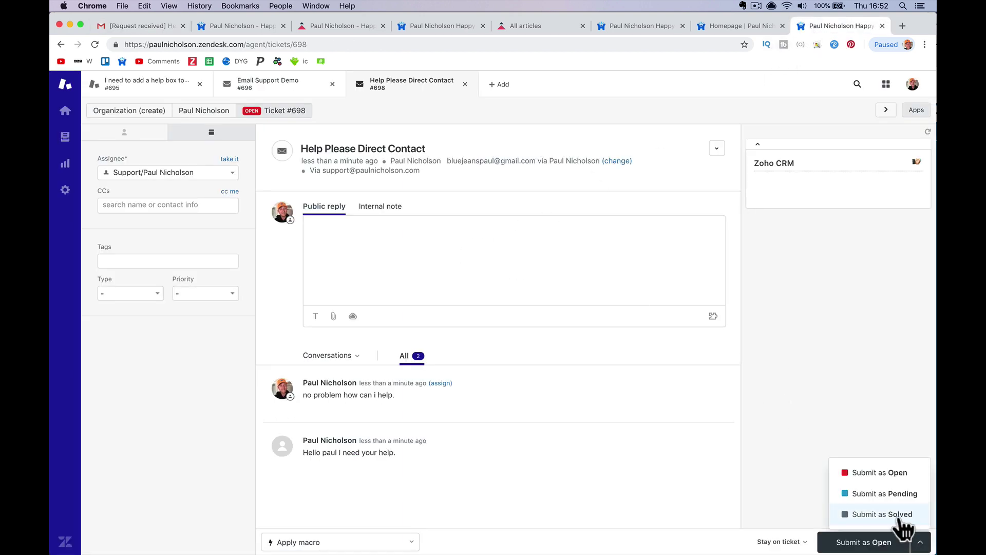
left_click(873, 513)
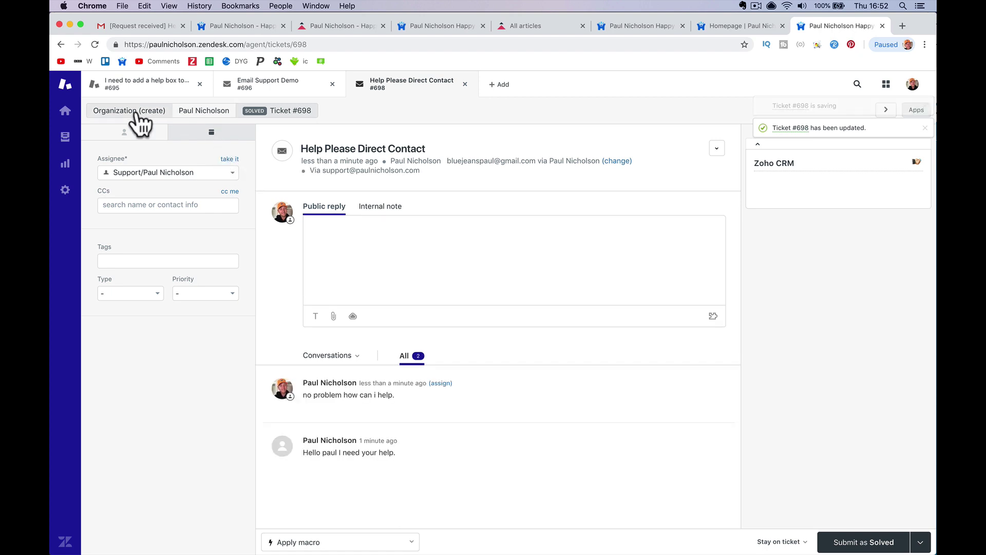
left_click(66, 110)
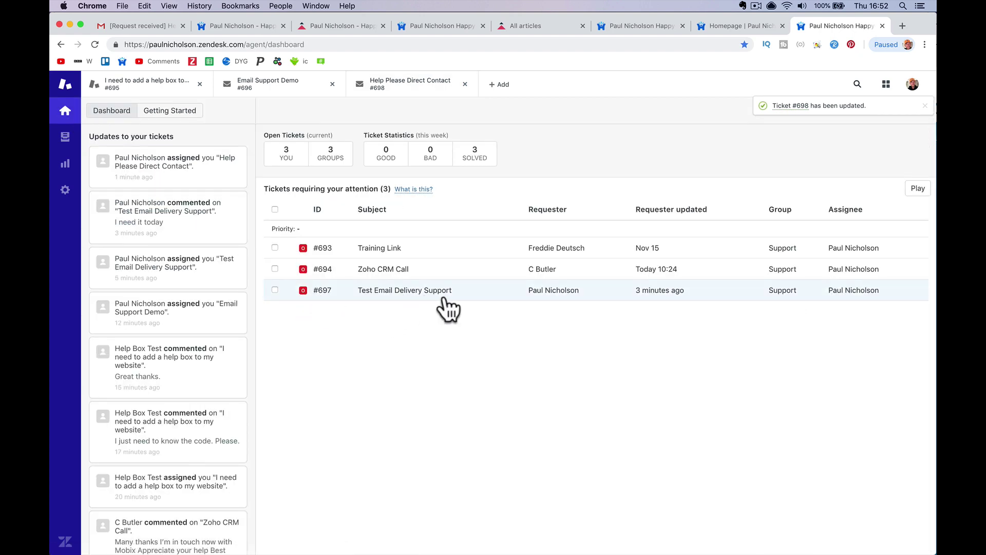
left_click(477, 291)
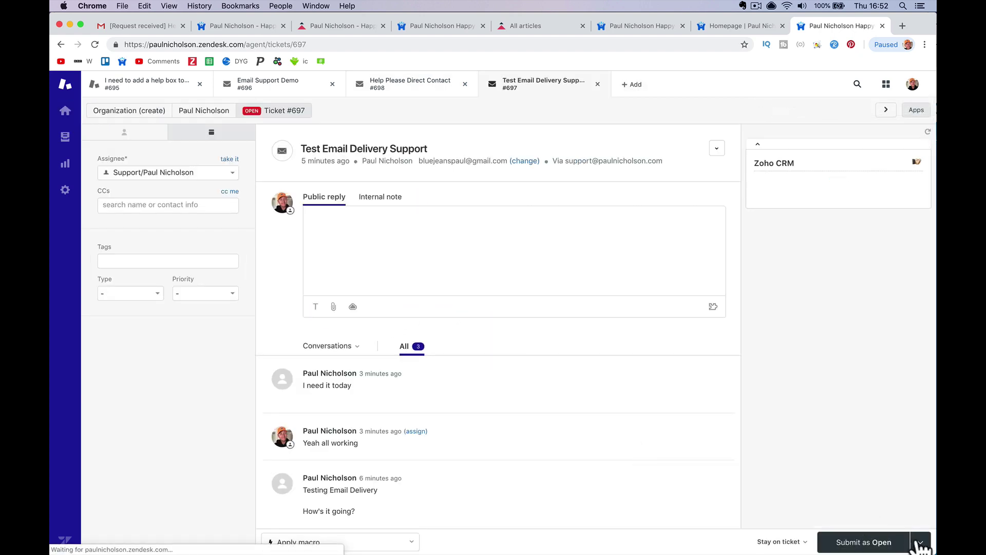
left_click(896, 529)
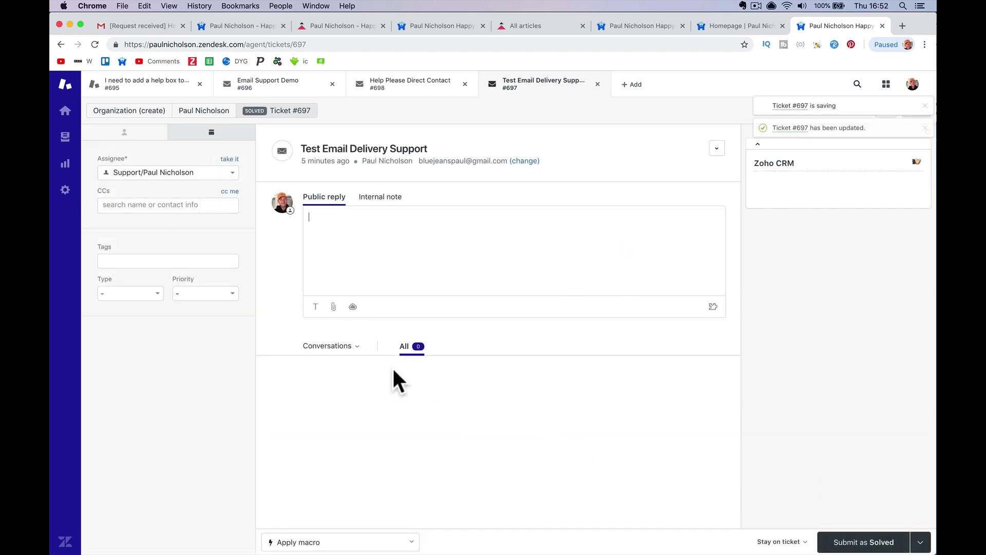
left_click(74, 114)
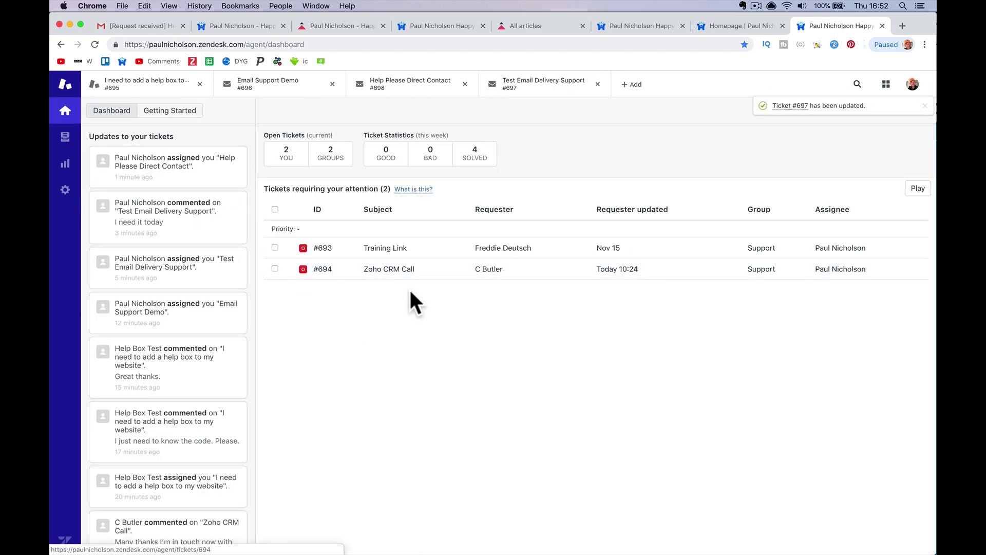
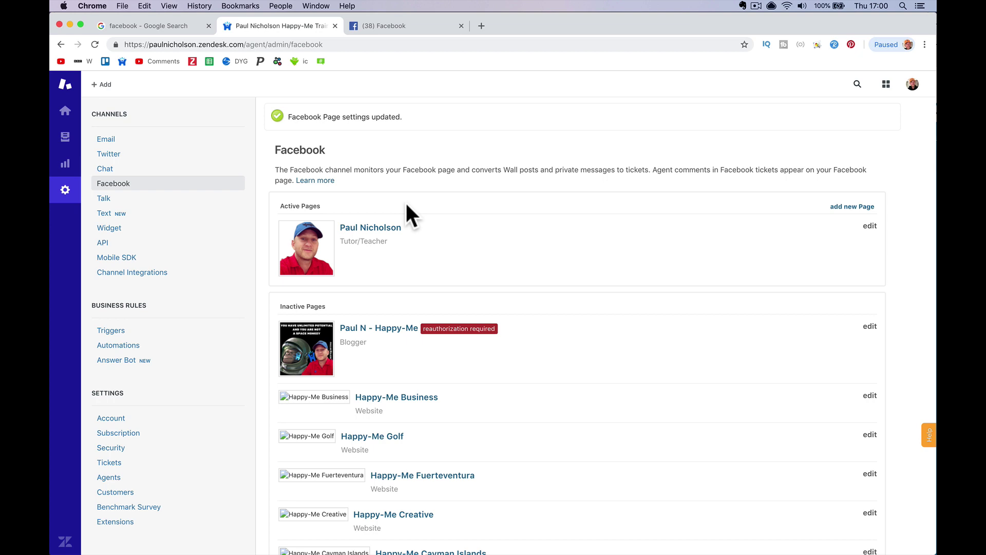
Open the active Facebook page's settings and confirm wall posts and private messages are enabled
mouse_move(571, 238)
left_click(875, 229)
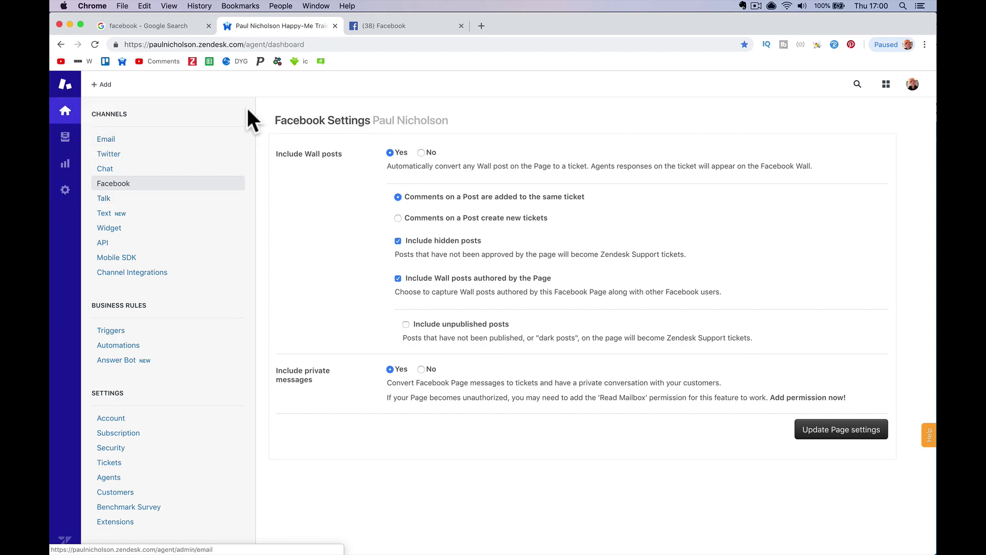
left_click(380, 29)
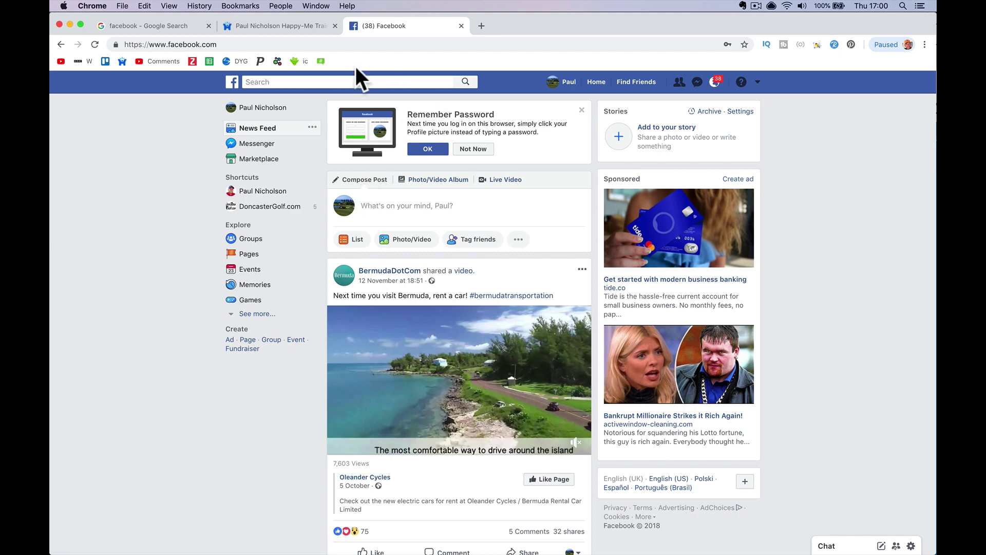
Load the Facebook business page's address and start composing a new wall post
left_click(346, 45)
left_click(343, 47)
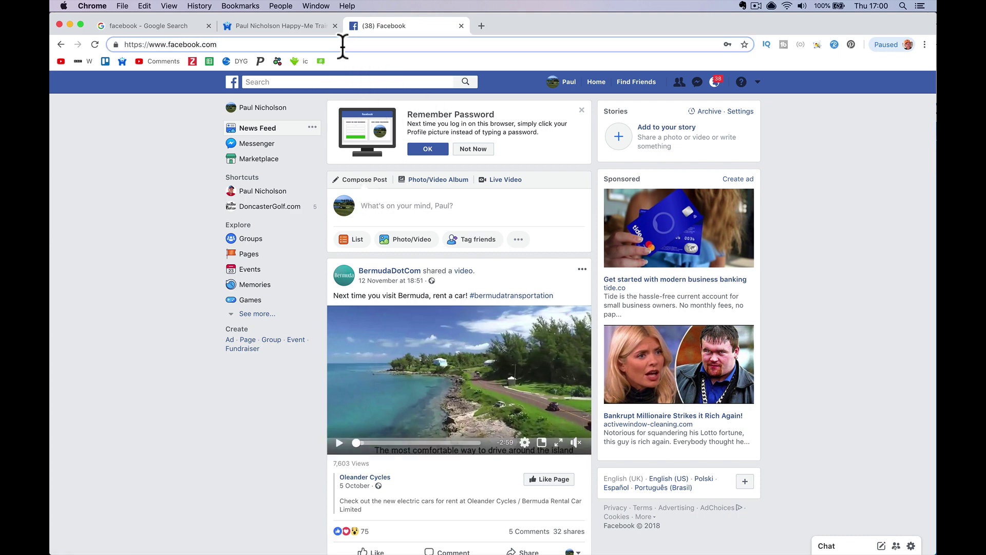
type("/paulnicho")
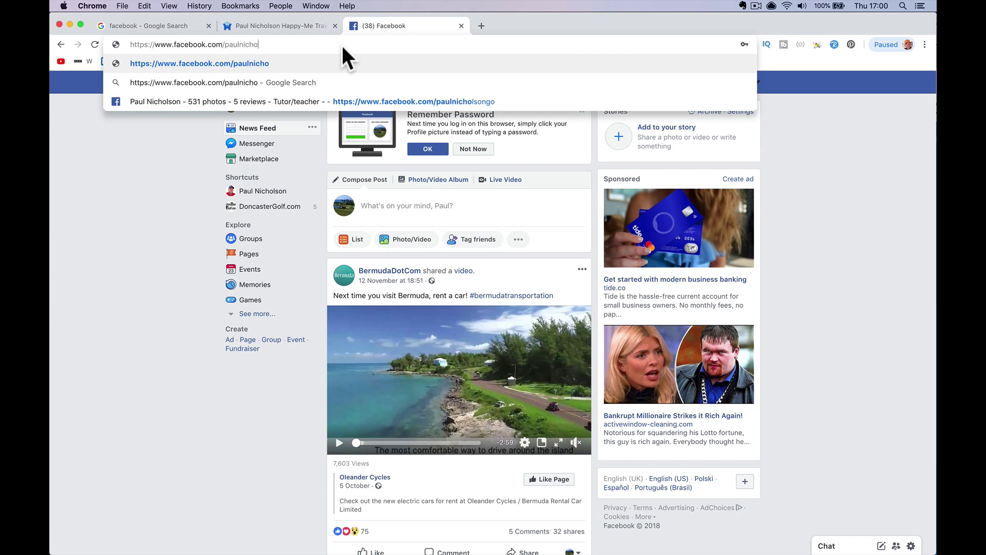
type("lsongo")
key("Return")
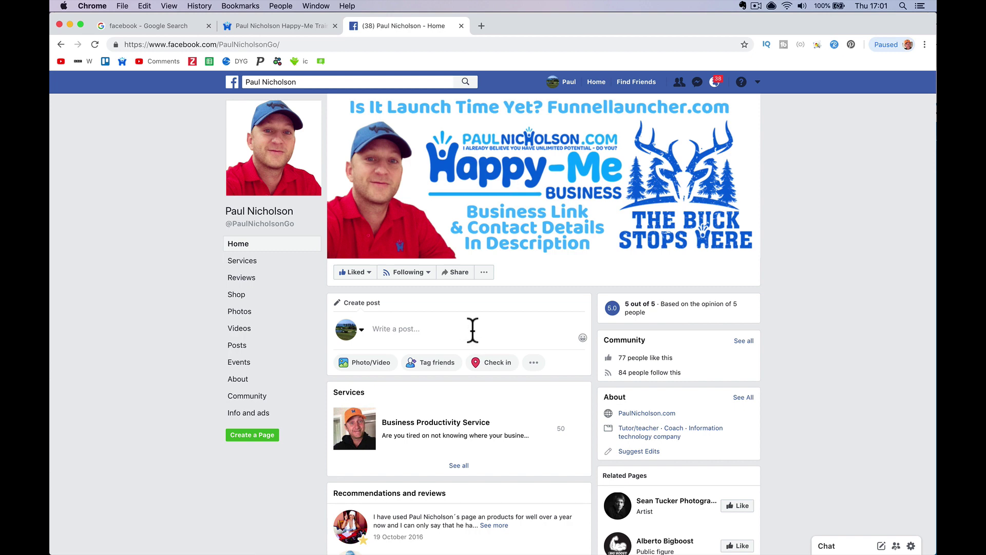
left_click(472, 330)
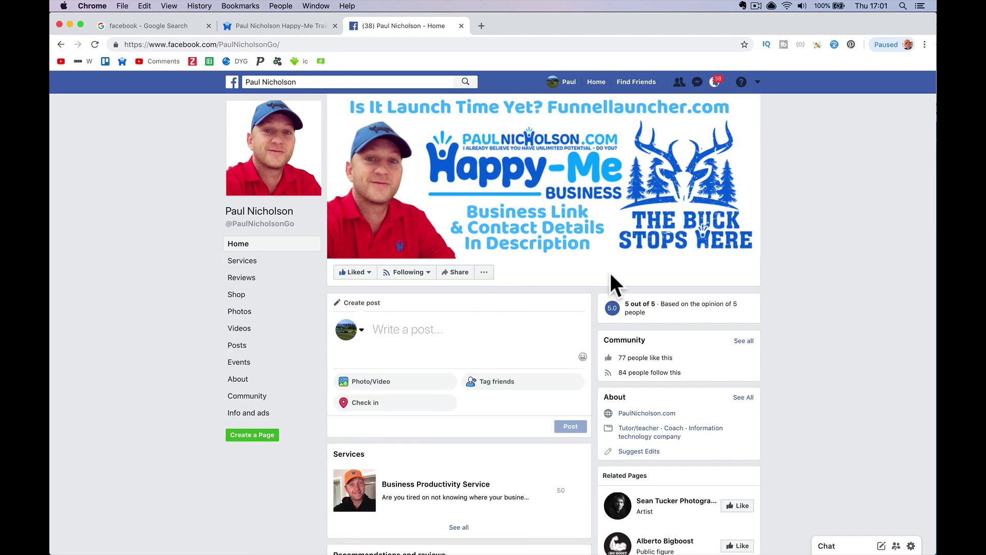
scroll(615, 272, "down", 1)
scroll(614, 272, "up", 1)
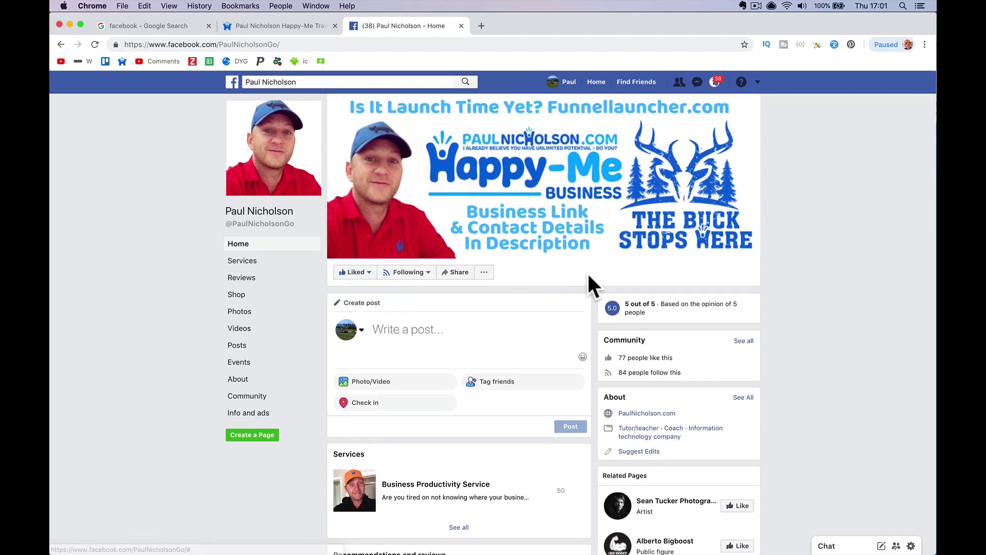
scroll(547, 297, "down", 3)
scroll(545, 290, "down", 5)
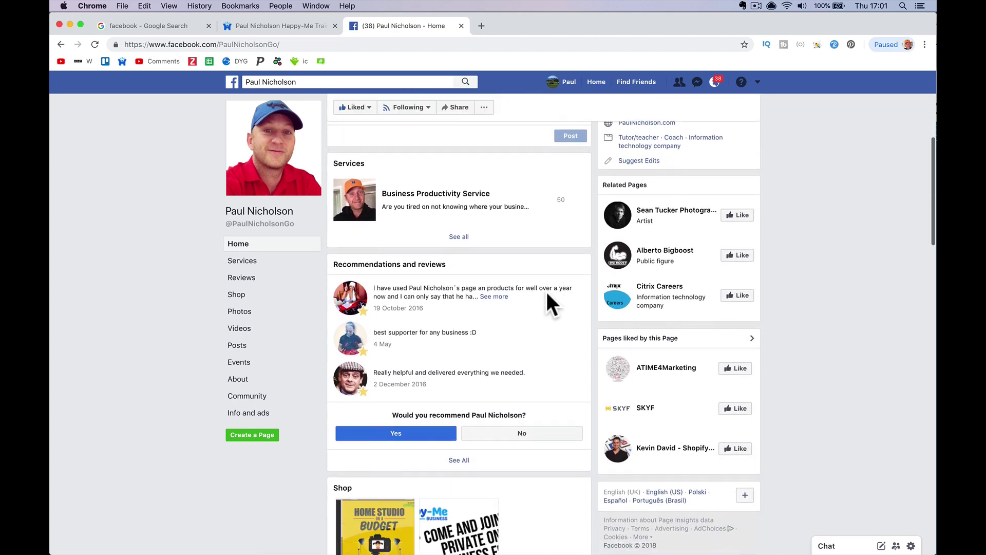
scroll(545, 290, "up", 8)
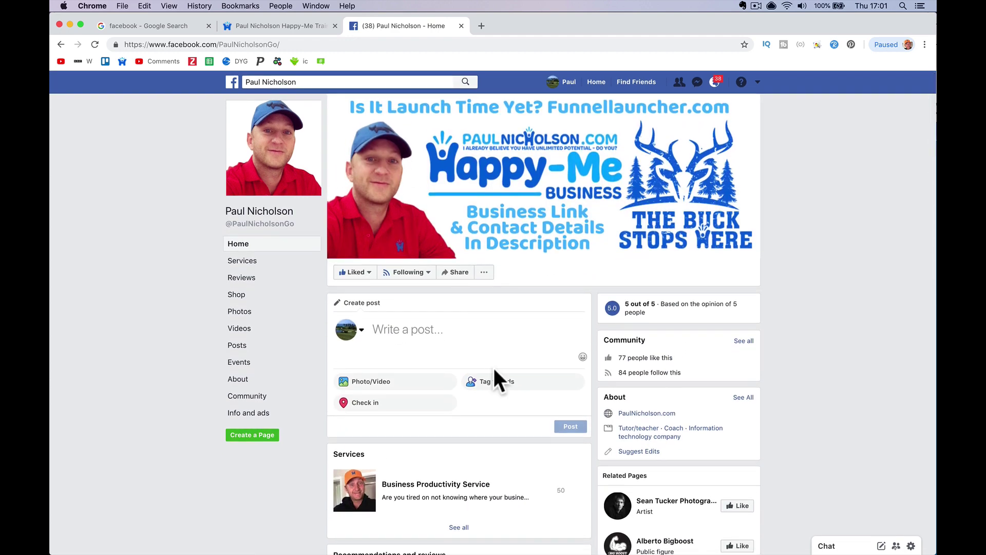
left_click(838, 546)
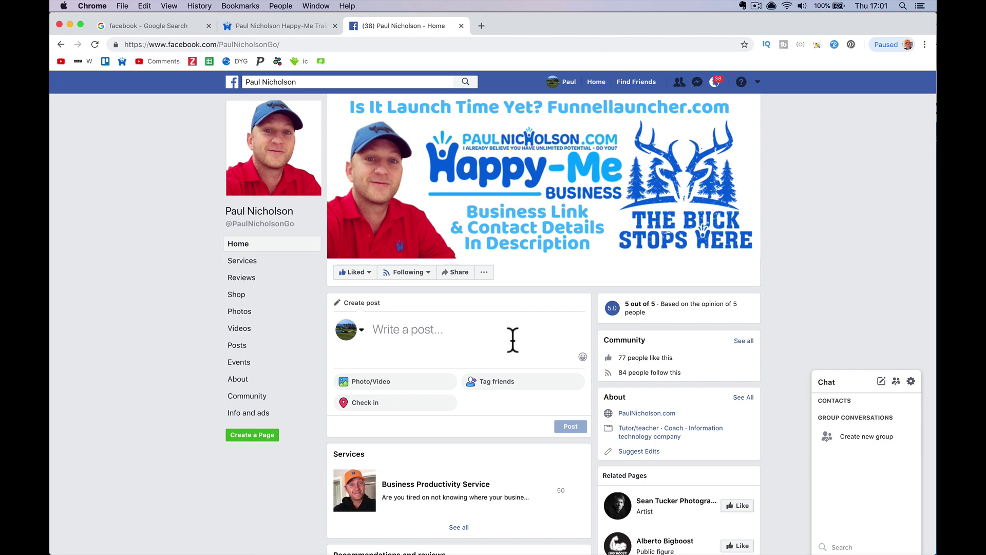
Publish a greeting ending 'Zendesk Wall Post test' on the business page wall
left_click(450, 334)
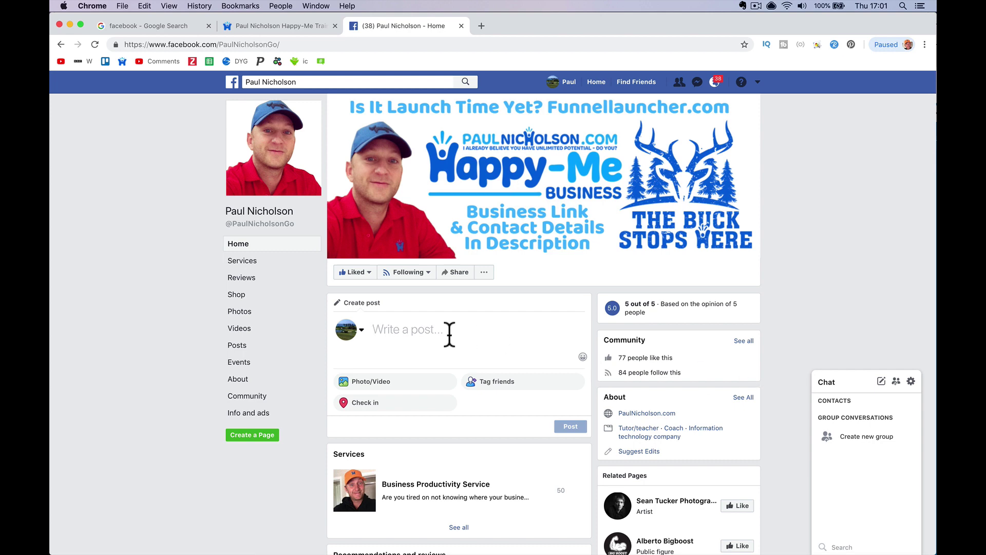
type("Hello Paul Z")
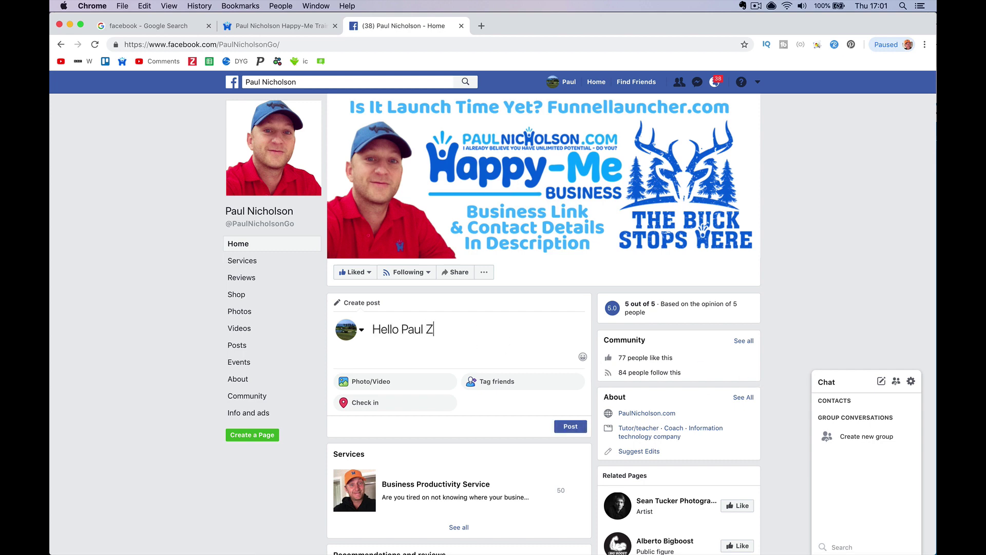
type("ended")
key("BackSpace")
type("sk Wall")
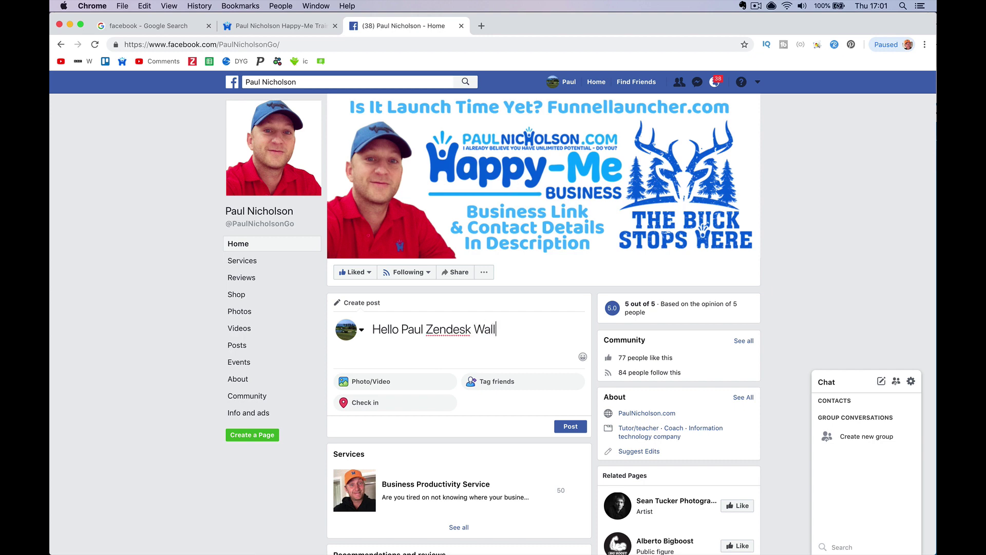
type(" Post test")
left_click(569, 426)
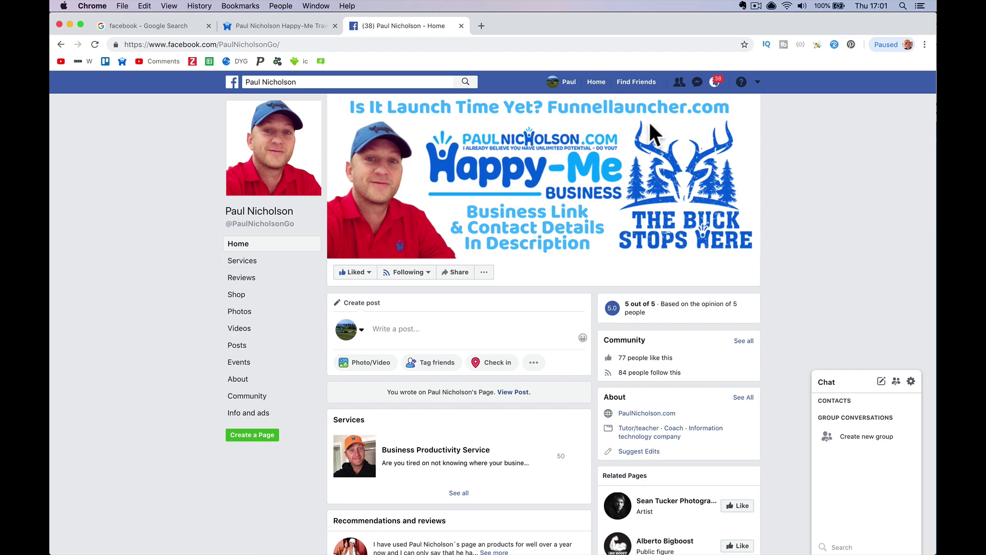
left_click(281, 28)
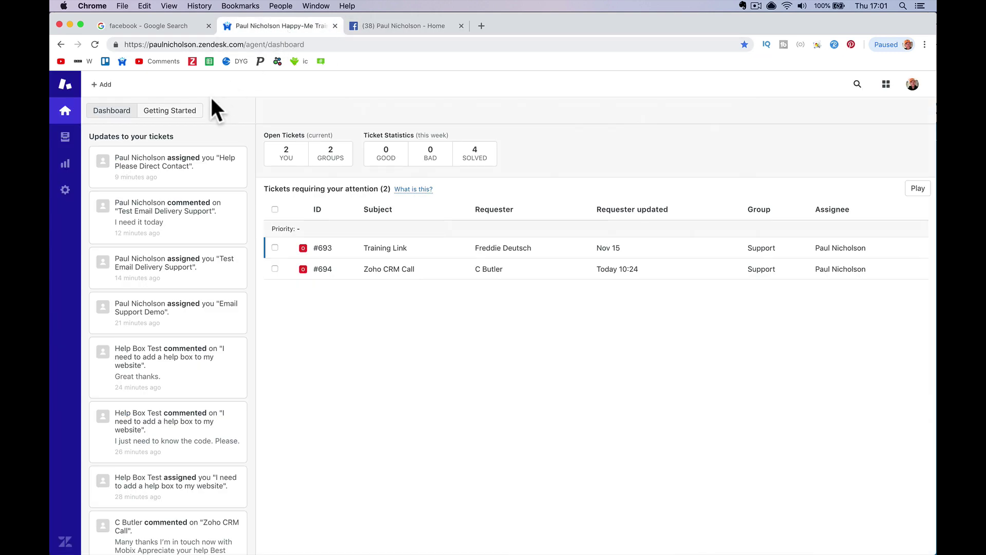
Reload the Zendesk dashboard, then return to the Facebook business page
left_click(94, 44)
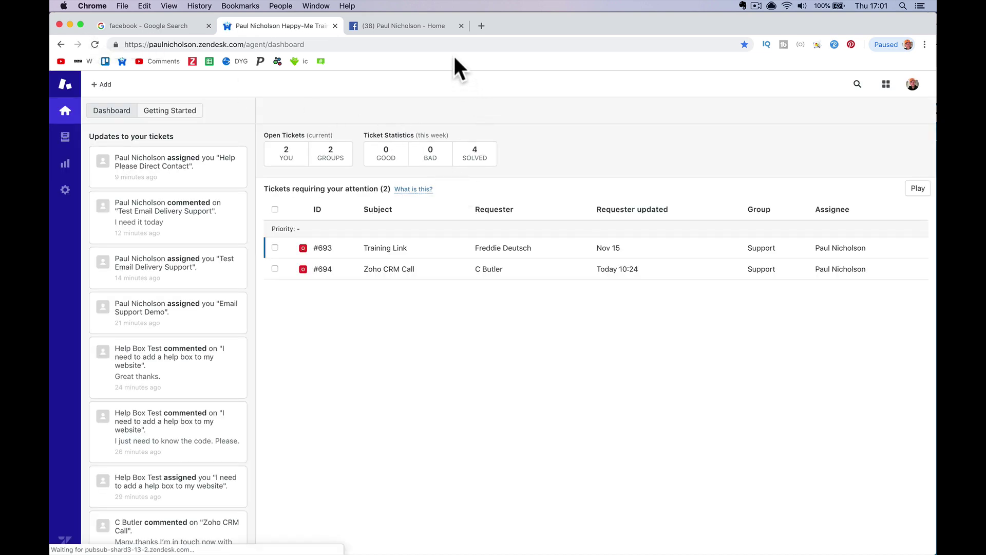
left_click(429, 25)
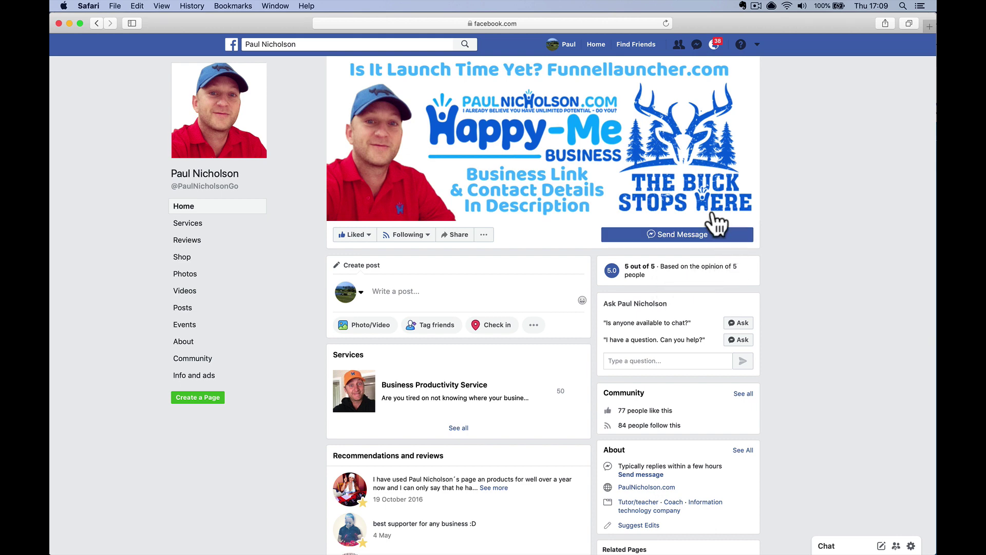
Send a private Messenger message ending 'Message ticket test.' to the business page
left_click(672, 239)
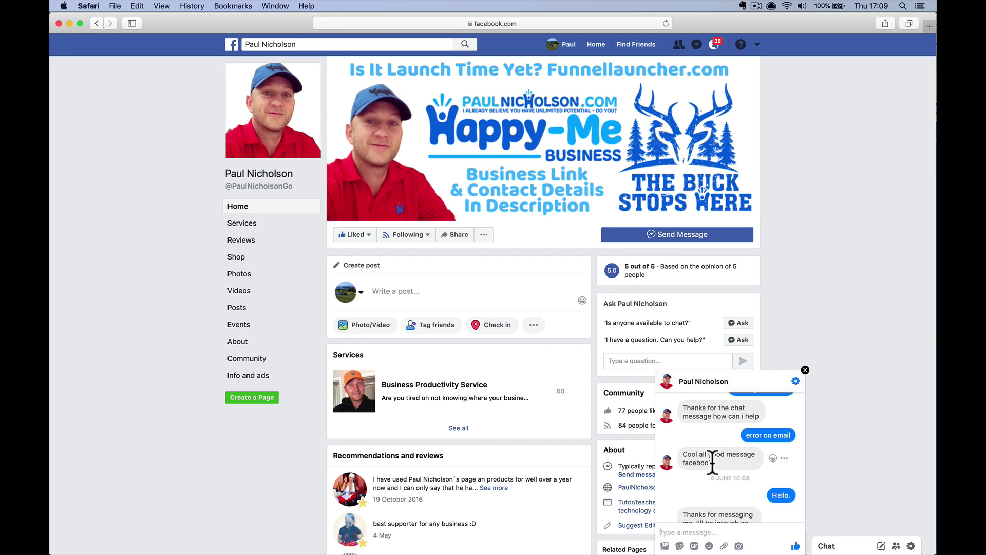
type("he")
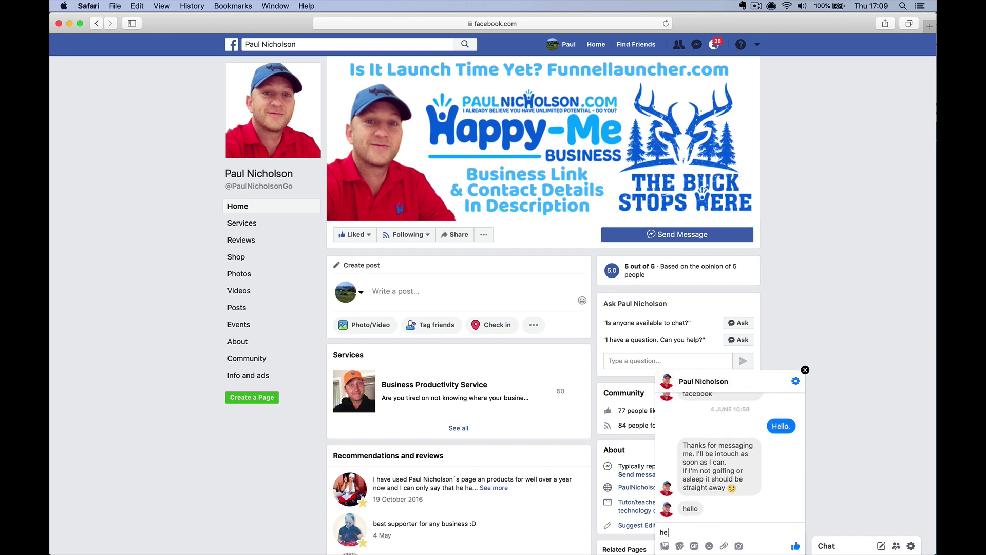
type("llo Paul Message ticket test.")
key("Return")
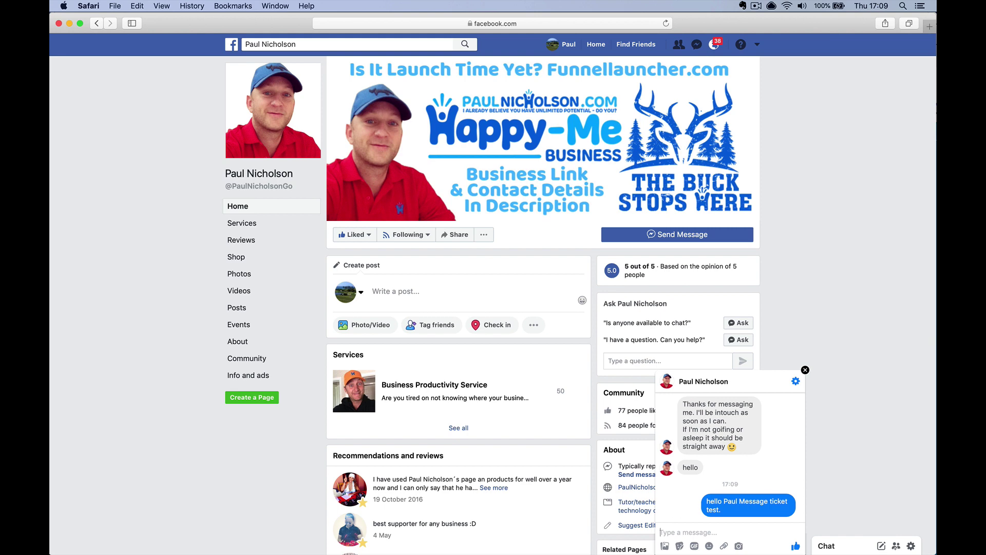
left_click(344, 542)
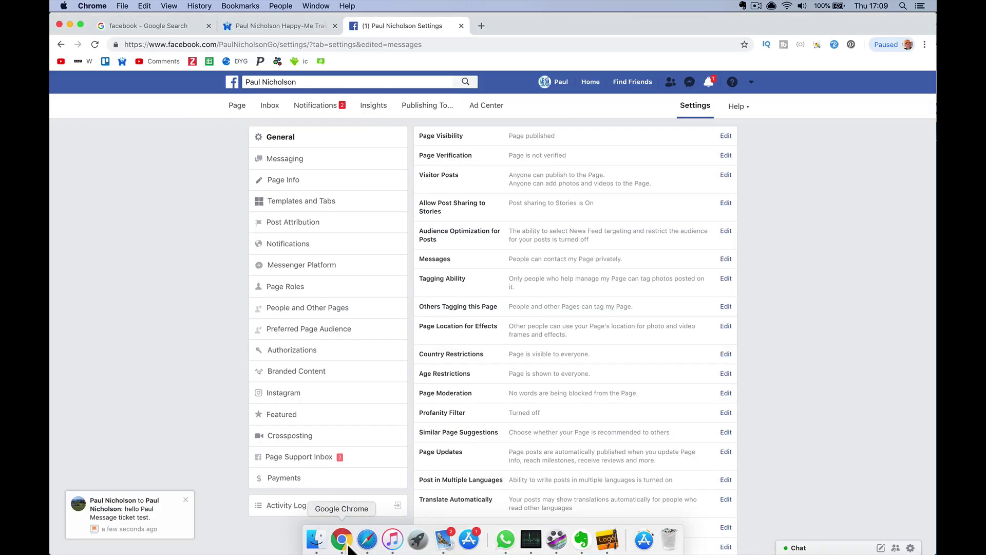
left_click(285, 24)
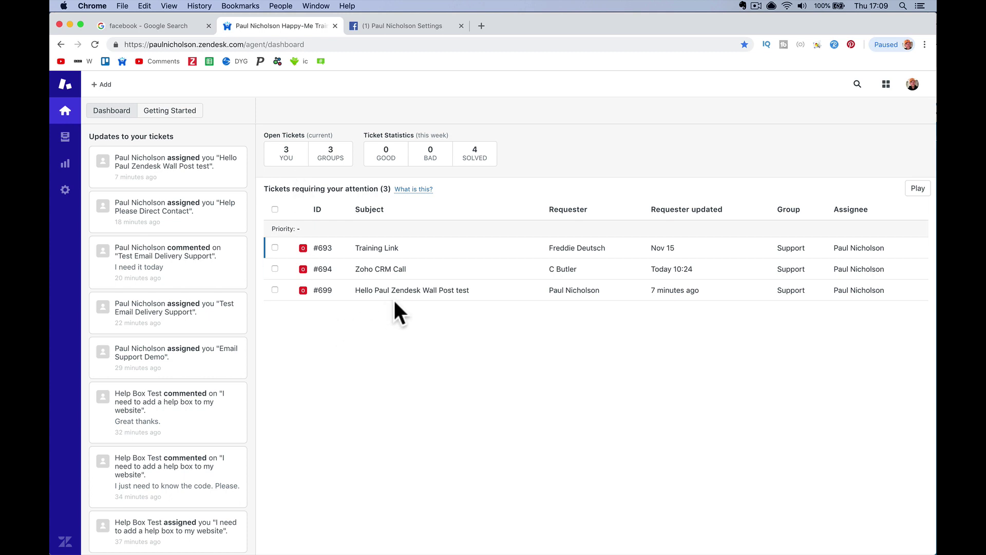
Reply 'Yeah all works. Need anything else?' on the wall for ticket #699, keeping it Open
left_click(420, 298)
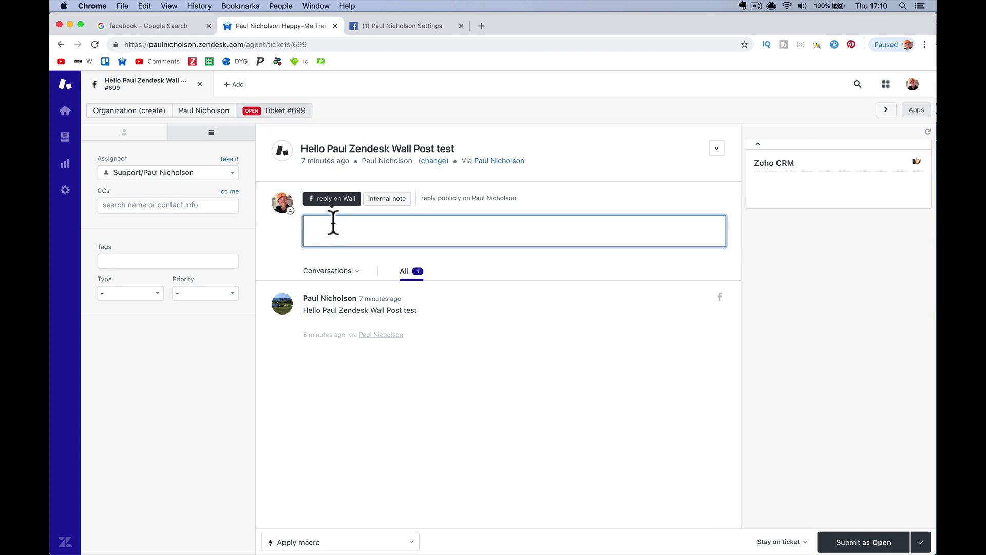
type("Yeah all work s. Need anything else?")
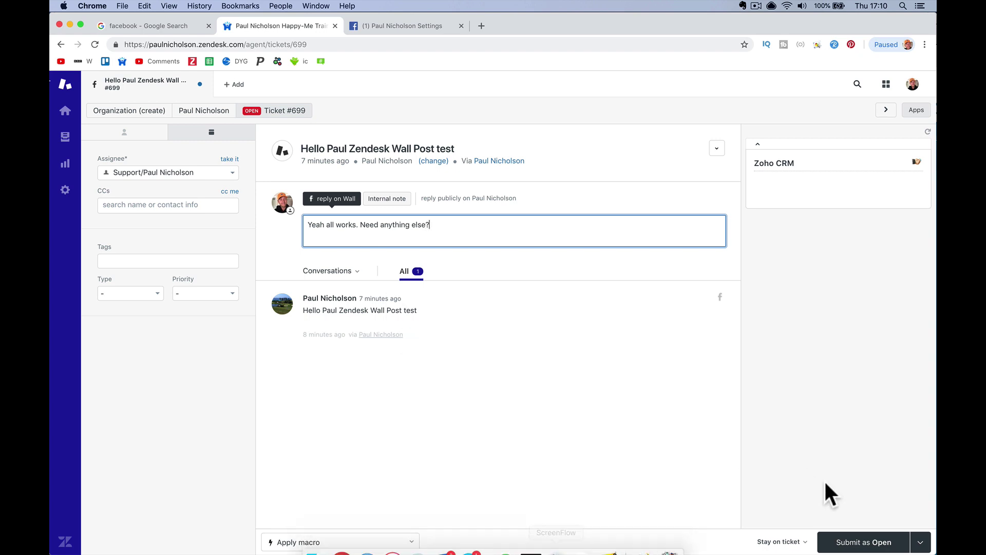
left_click(894, 545)
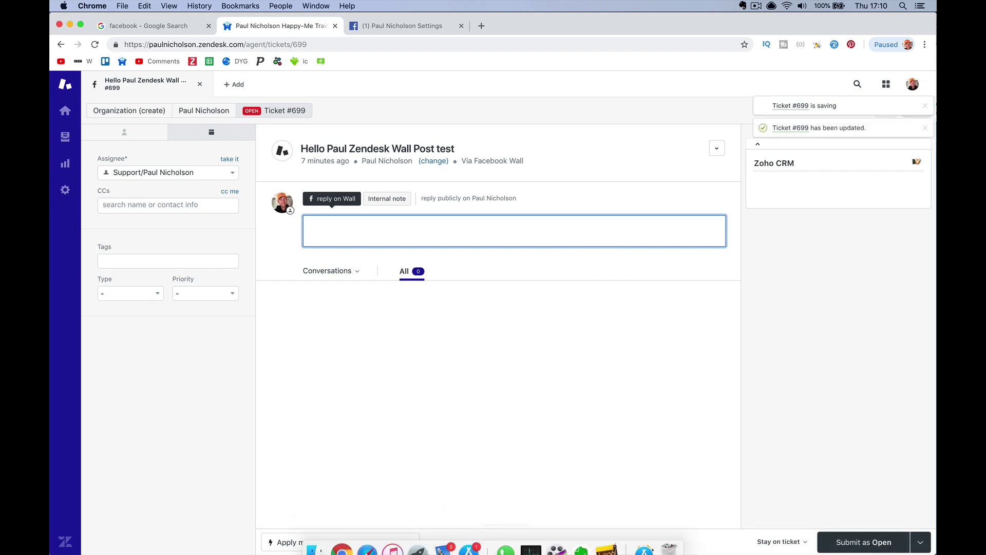
left_click(444, 540)
Email the reply 'Yes wall post reply on email too.' on #699, then view the #700 notification
left_click(304, 123)
left_click(300, 75)
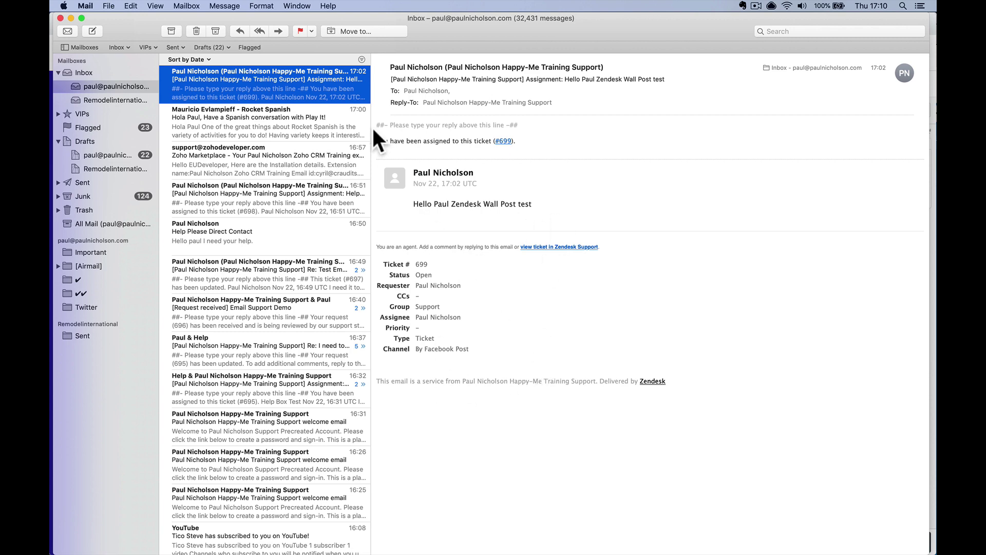
key("super+r")
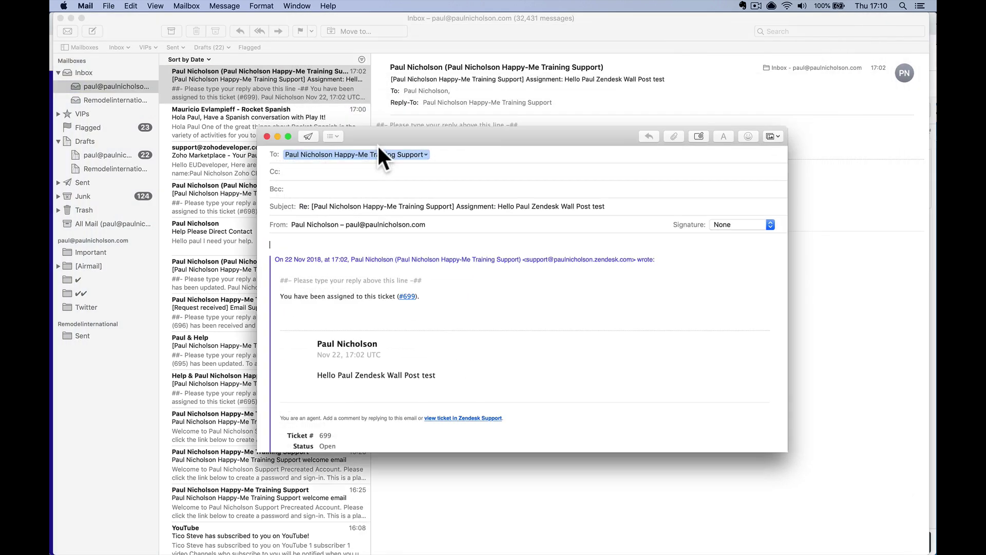
type("Yes ")
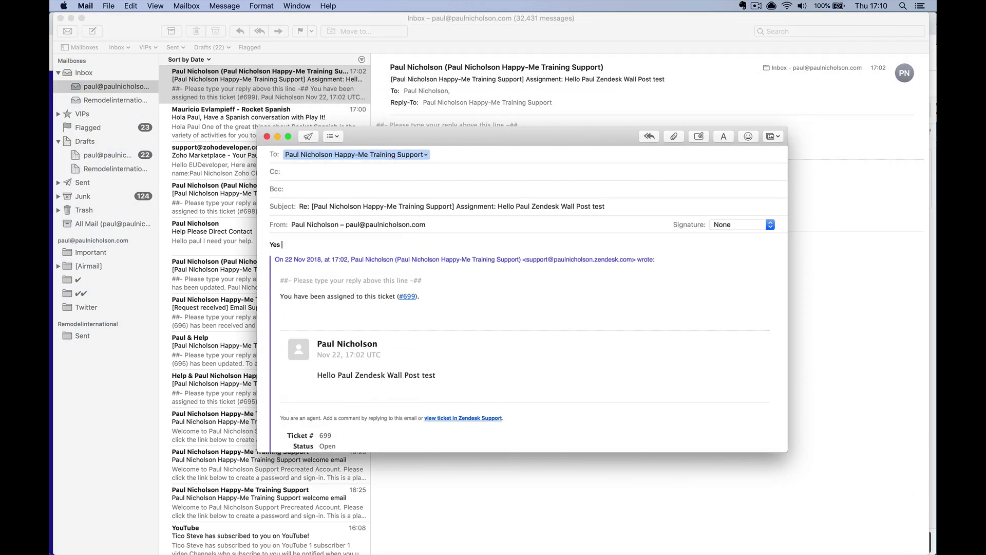
type("wall post reply on email too.")
left_click(308, 136)
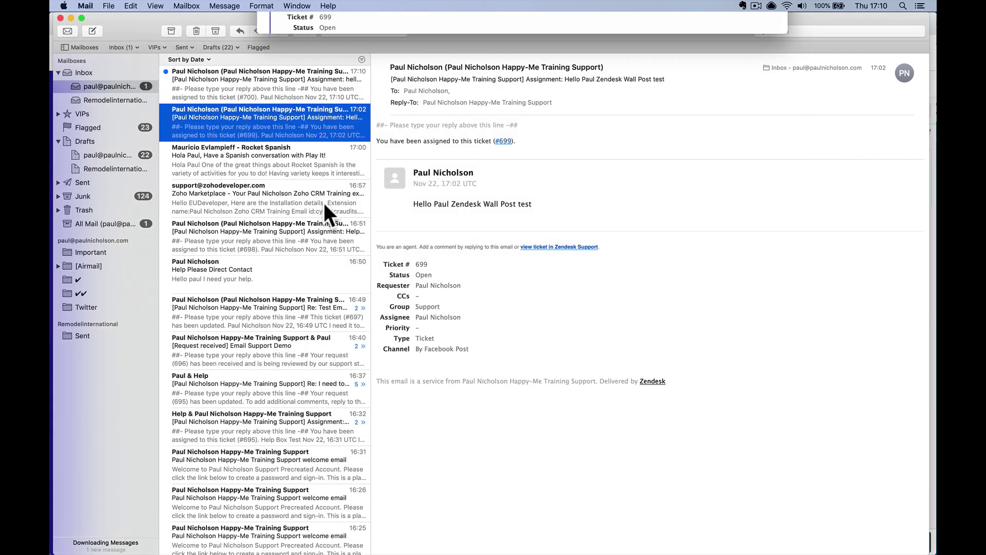
left_click(315, 97)
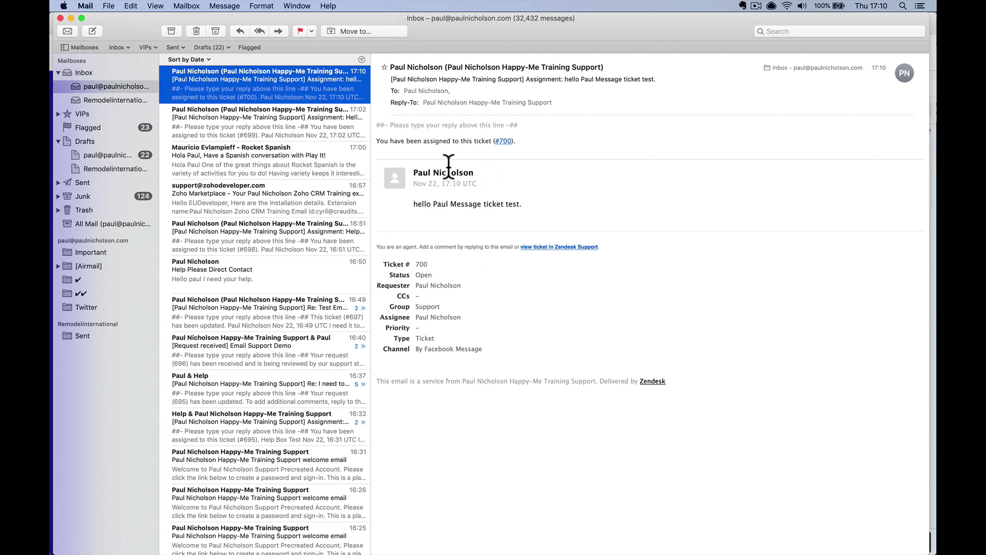
left_click(341, 540)
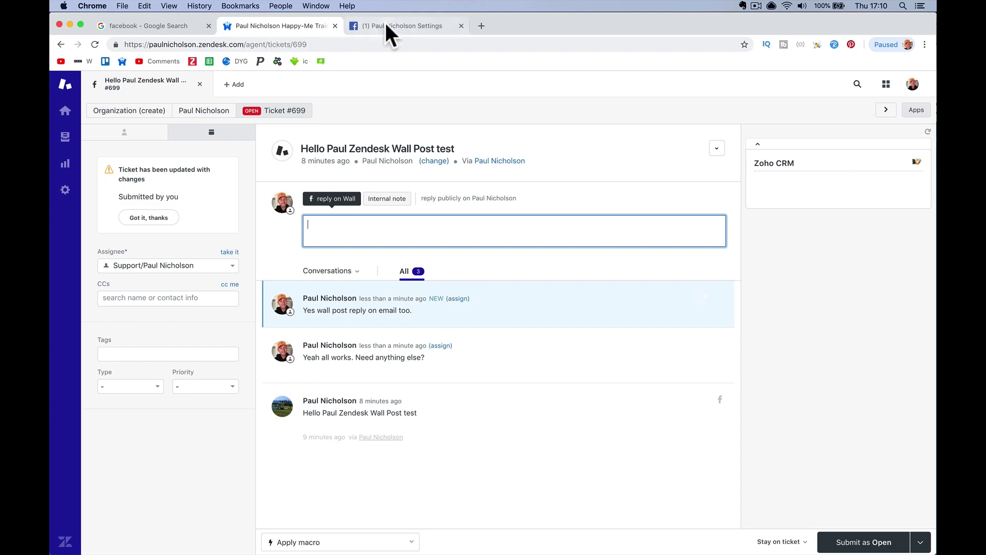
Verify both ticket #699 replies appear as comments under the Facebook wall post
mouse_move(418, 550)
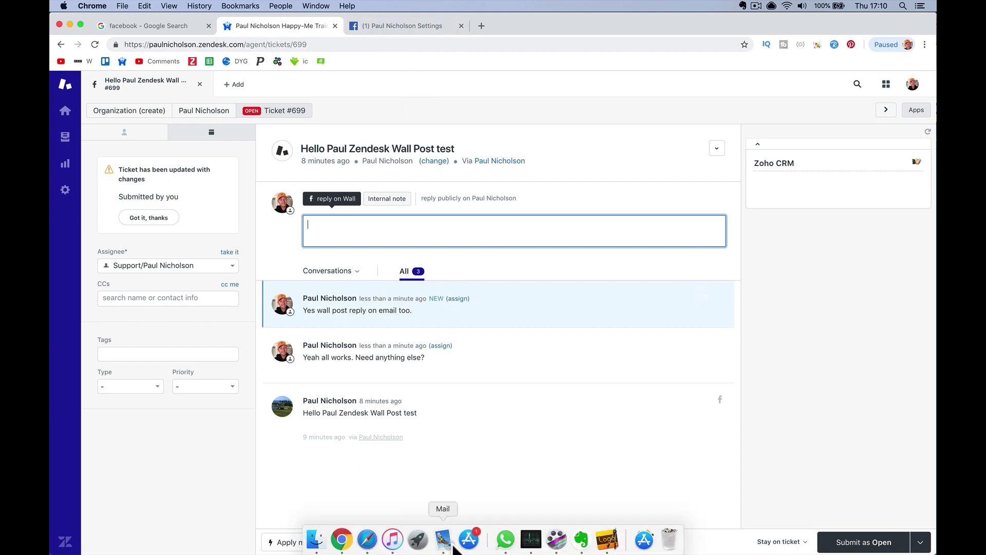
left_click(367, 539)
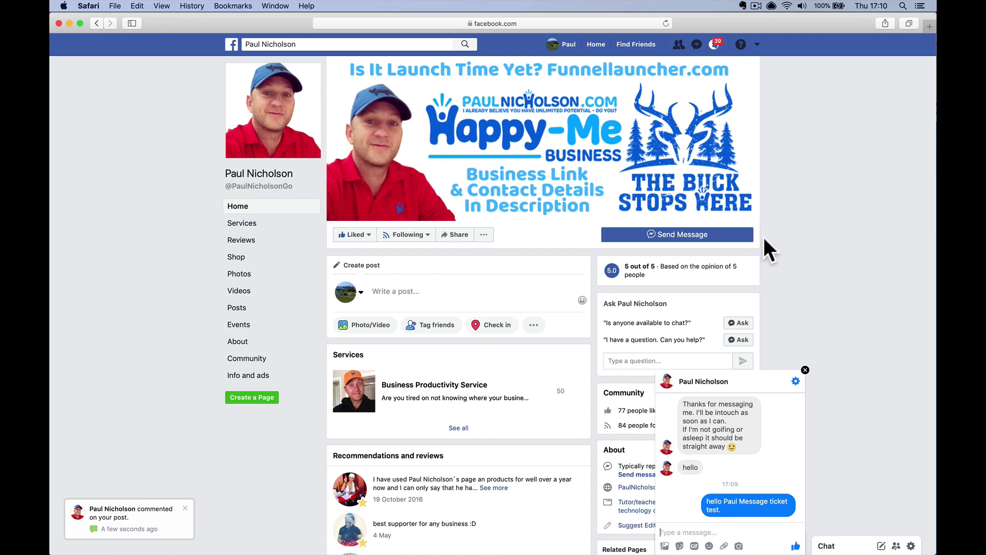
left_click(715, 45)
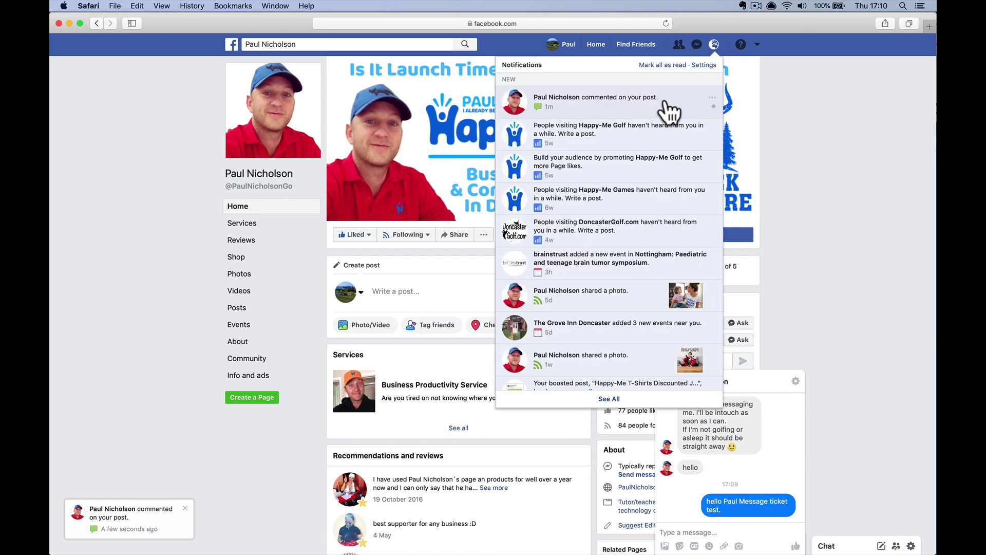
scroll(642, 115, "down", 4)
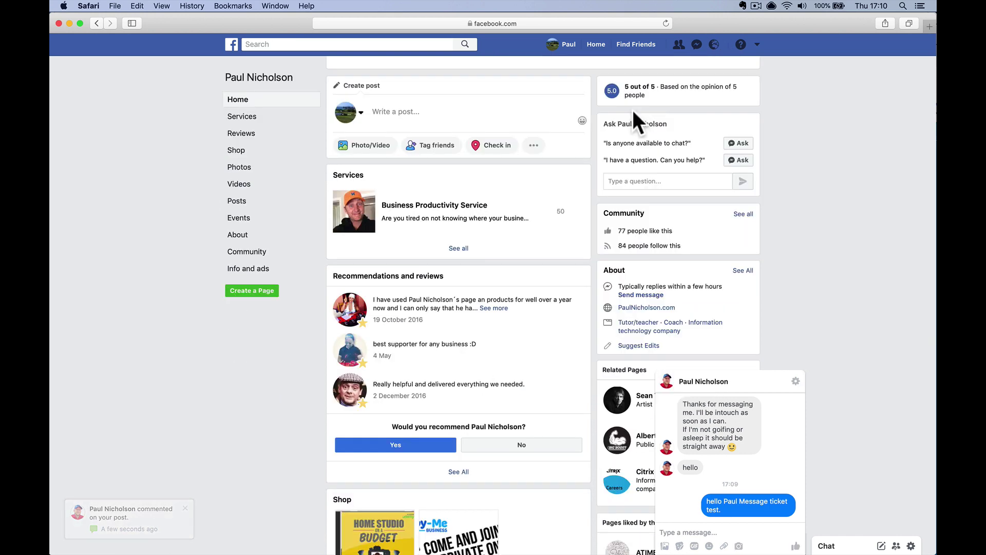
scroll(476, 267, "up", 3)
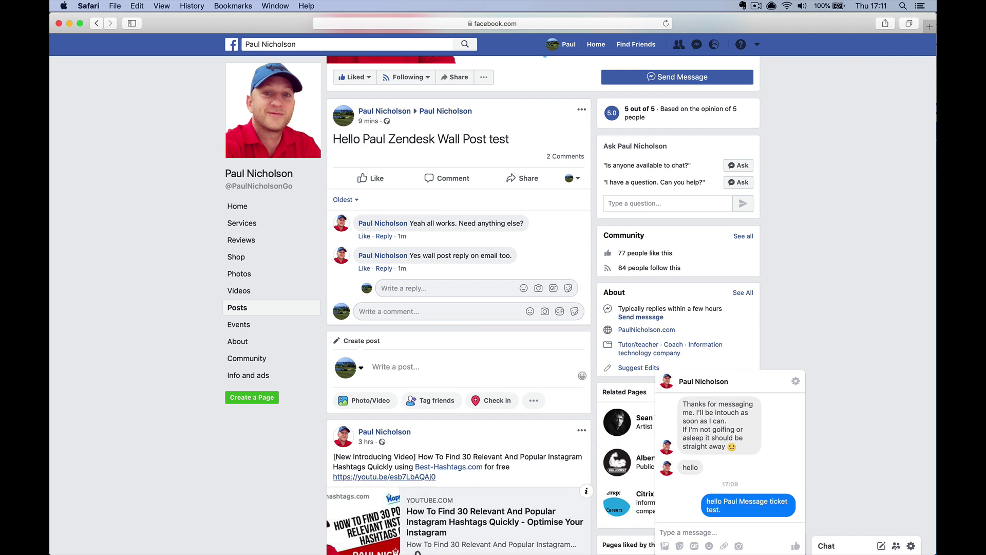
left_click(342, 539)
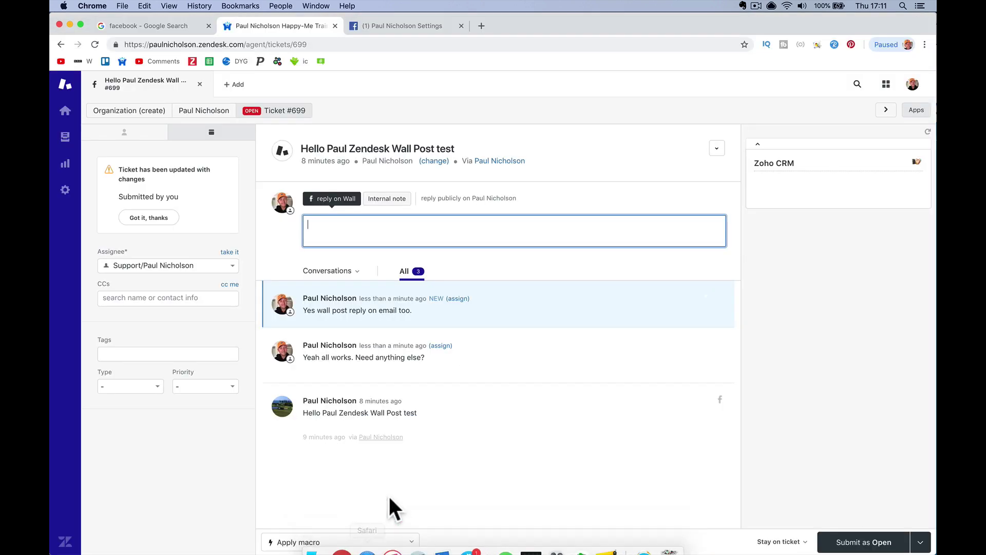
Add a greeting internal note ending '2 you look like me' to ticket #700, keeping it Open
left_click(65, 112)
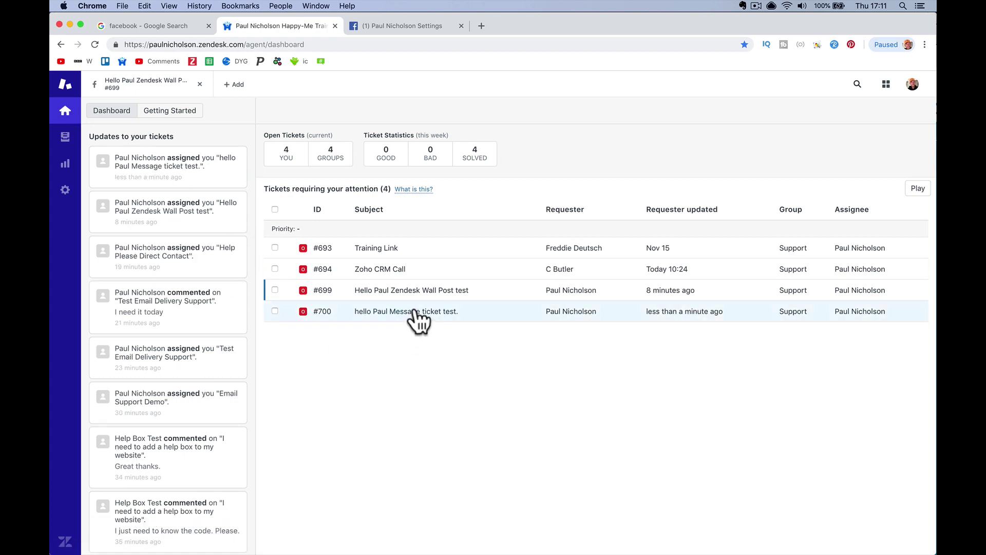
left_click(411, 316)
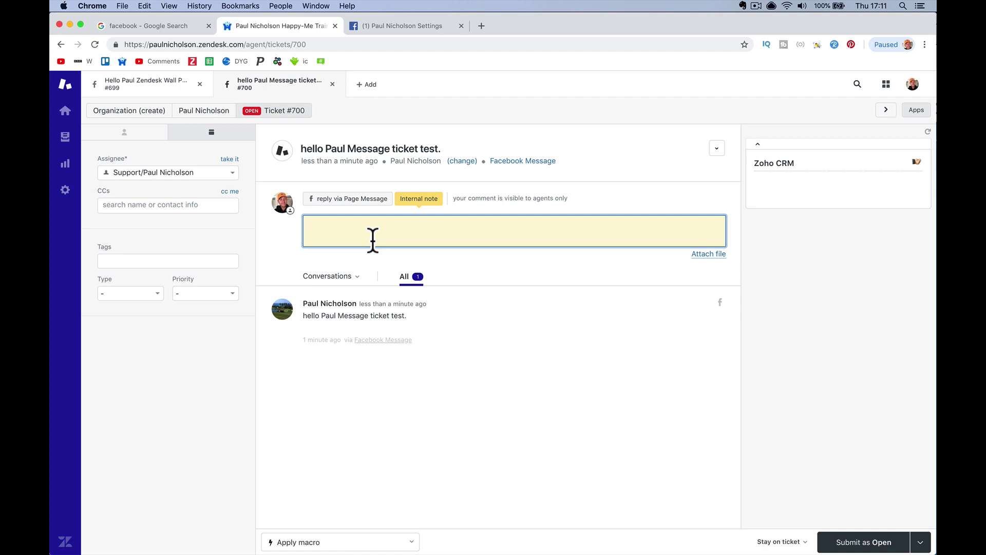
type("Hello Paul 2 you look like me")
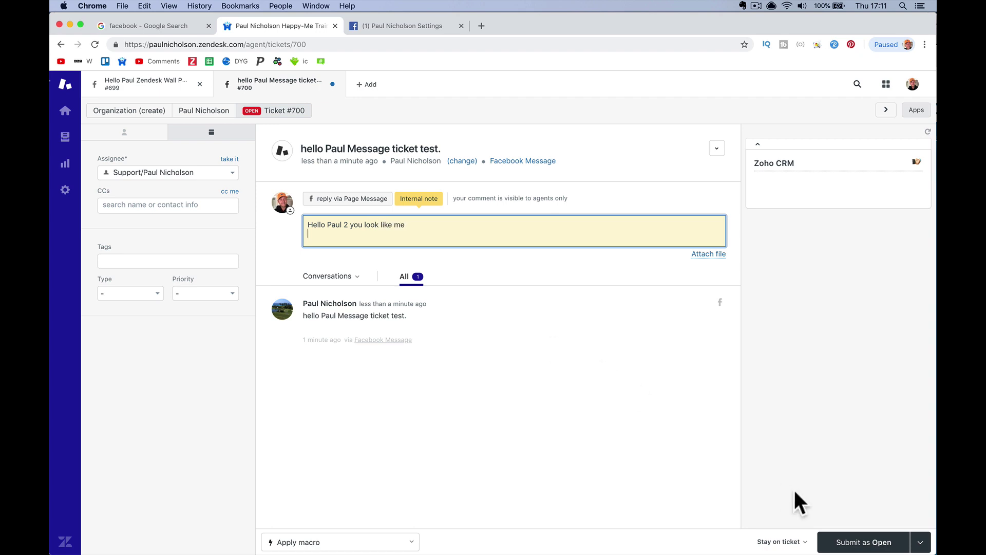
left_click(848, 543)
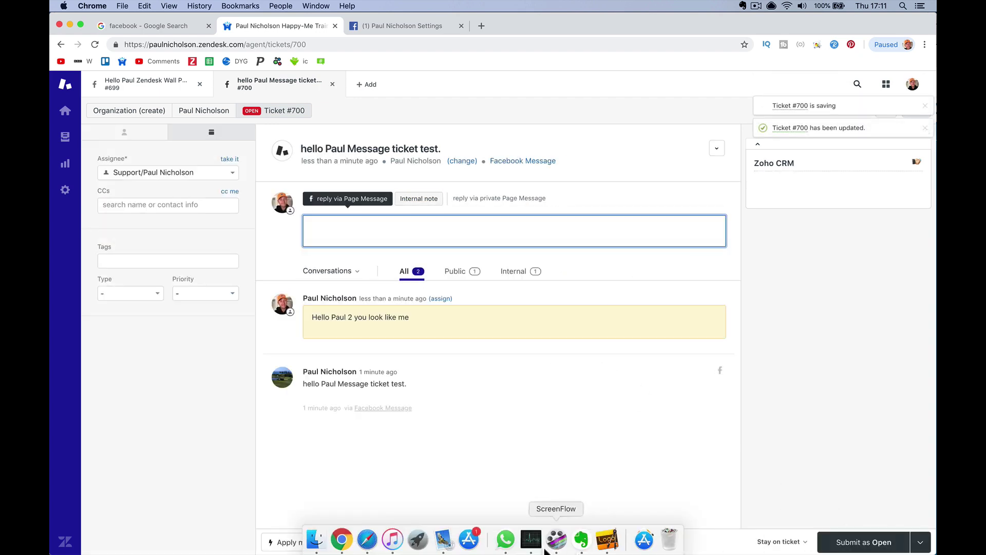
left_click(366, 546)
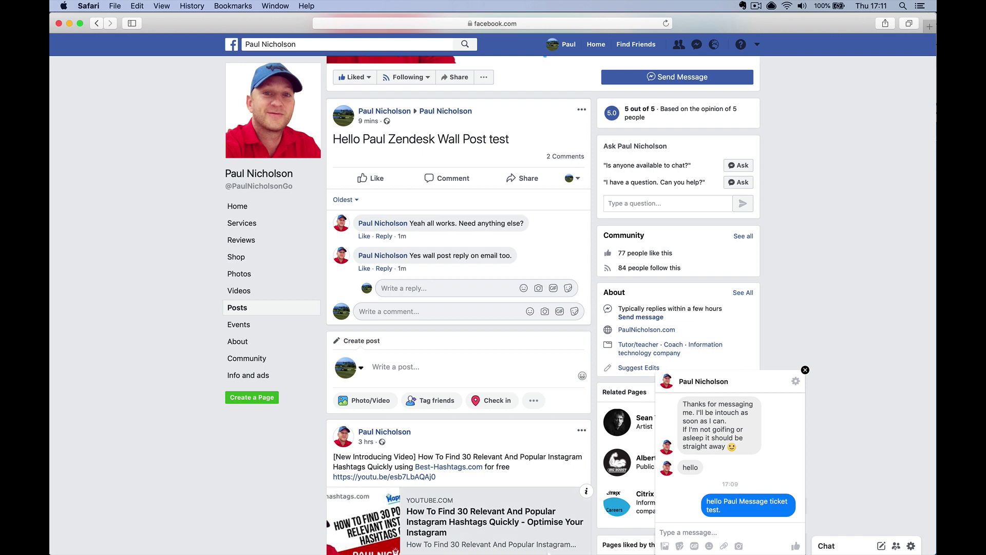
Check Messenger shows no new message, then view the #700 assignment email in Mail
left_click(442, 547)
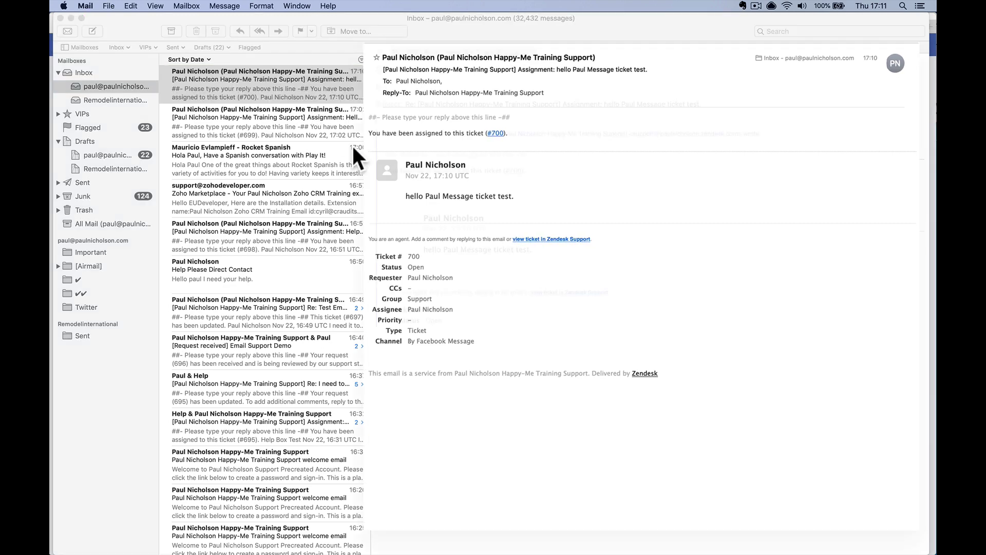
Email the reply 'Yeah ticket box direct to messenger. Via email.' on ticket #700
key("super+r")
type("Yeah t")
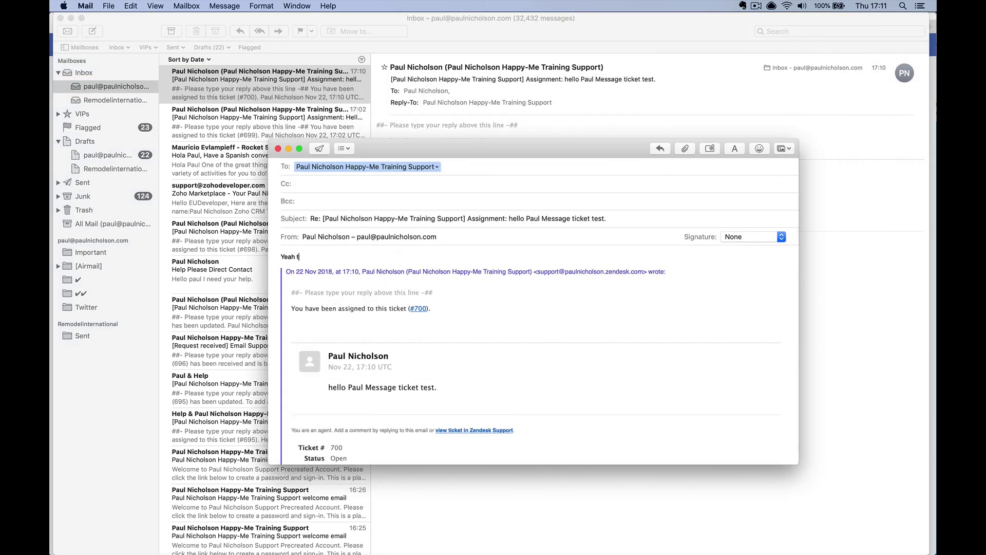
type("icket box direcx")
type(" messenger. Via eam")
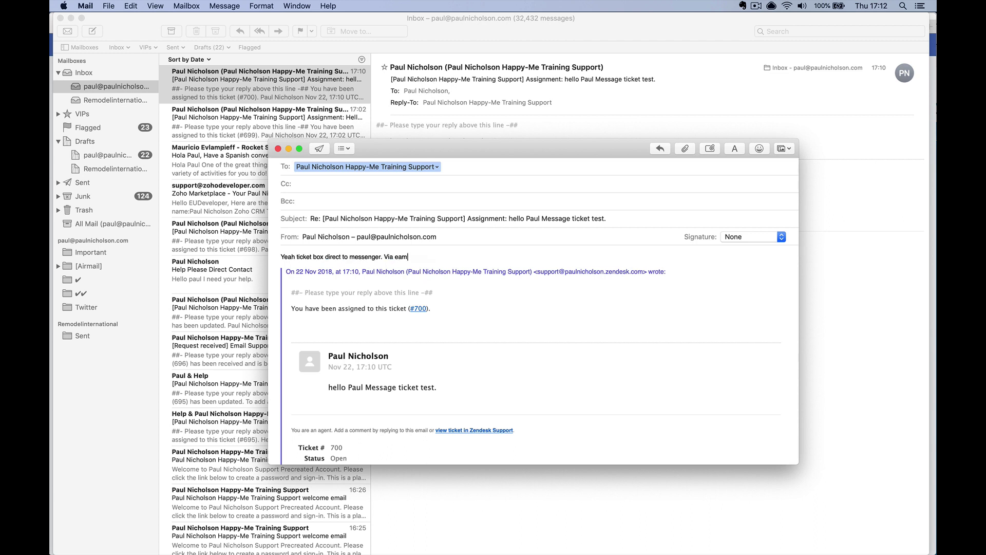
key("BackSpace")
key("BackSpace")
type("ma")
left_click(319, 148)
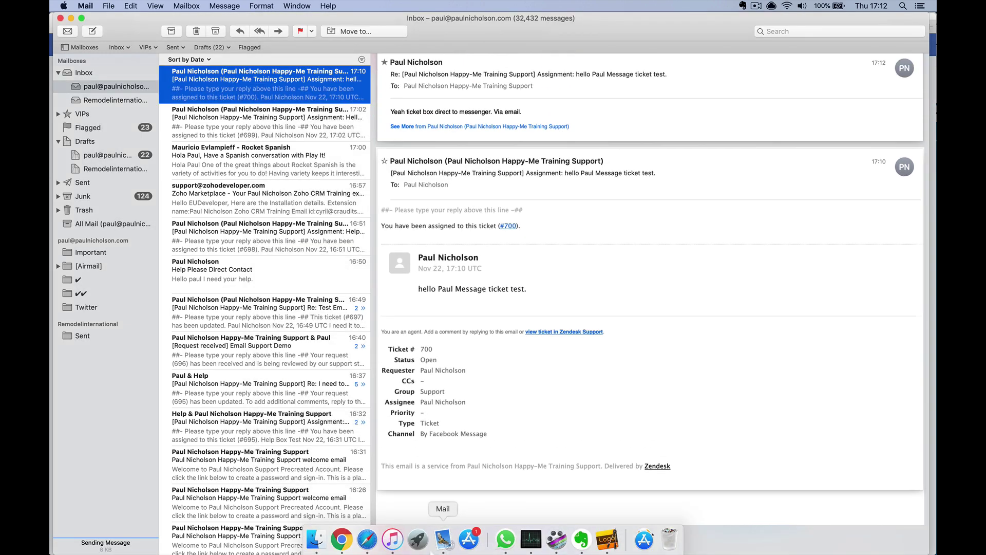
left_click(349, 550)
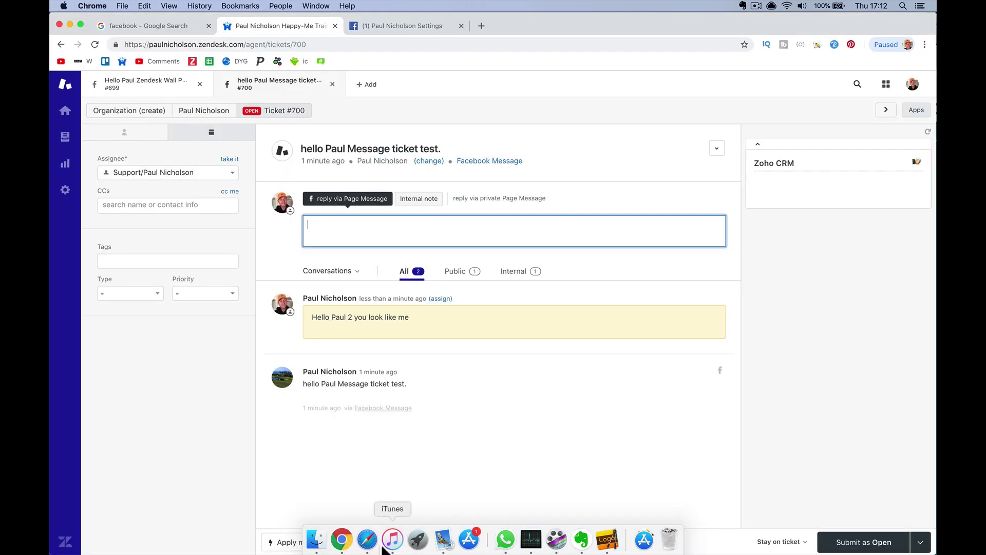
Check the Facebook chat, then view ticket #700's new emailed reply 'Yeah ticket box direct to messenger. Via email.'
left_click(367, 540)
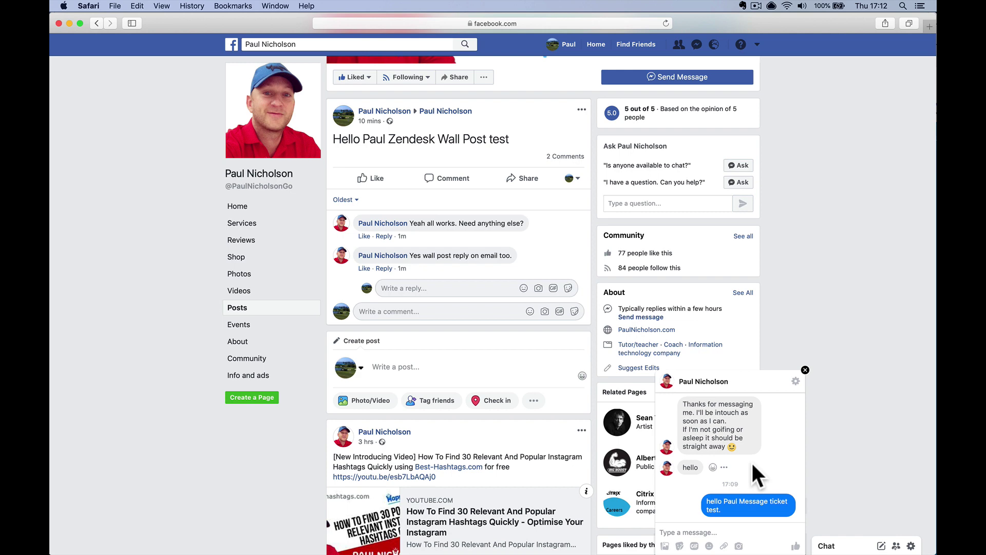
mouse_move(429, 550)
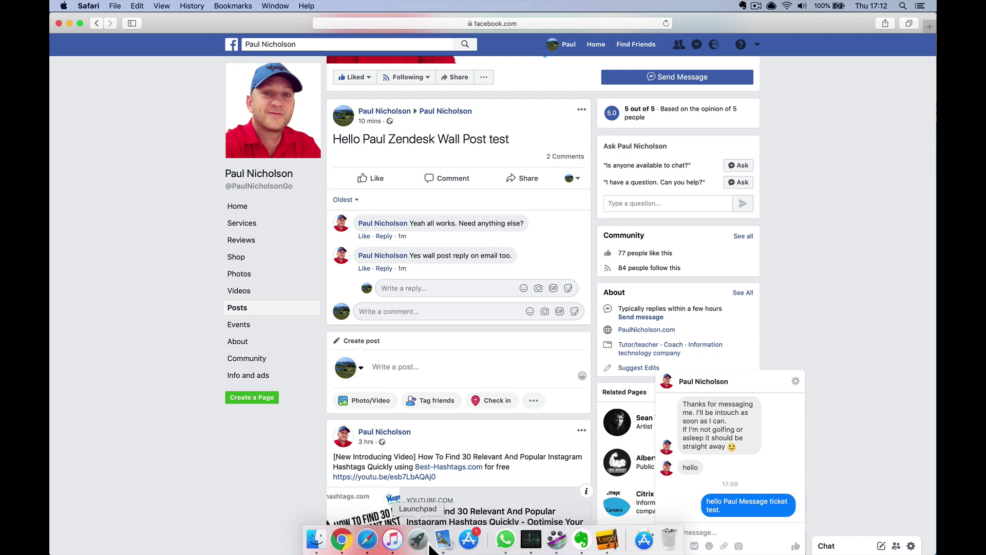
left_click(342, 540)
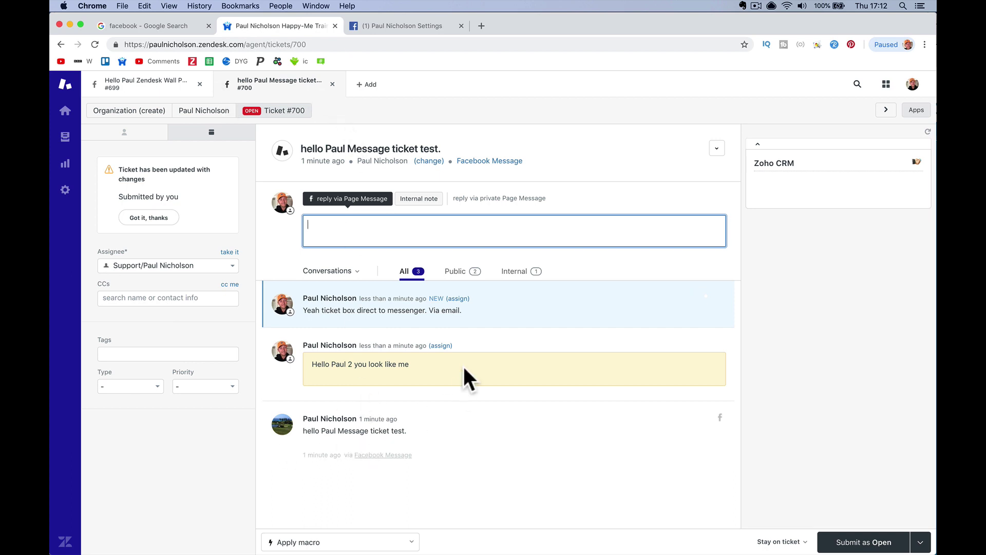
left_click(426, 374)
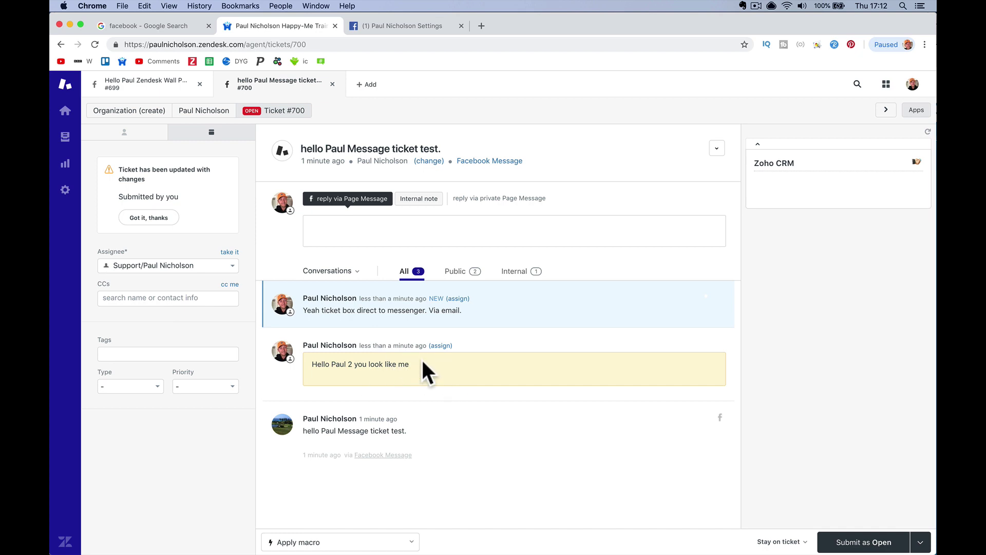
Post the public reply 'Yeah all works.' on ticket #700, submitting it as Open
left_click(360, 230)
type("Yeah all")
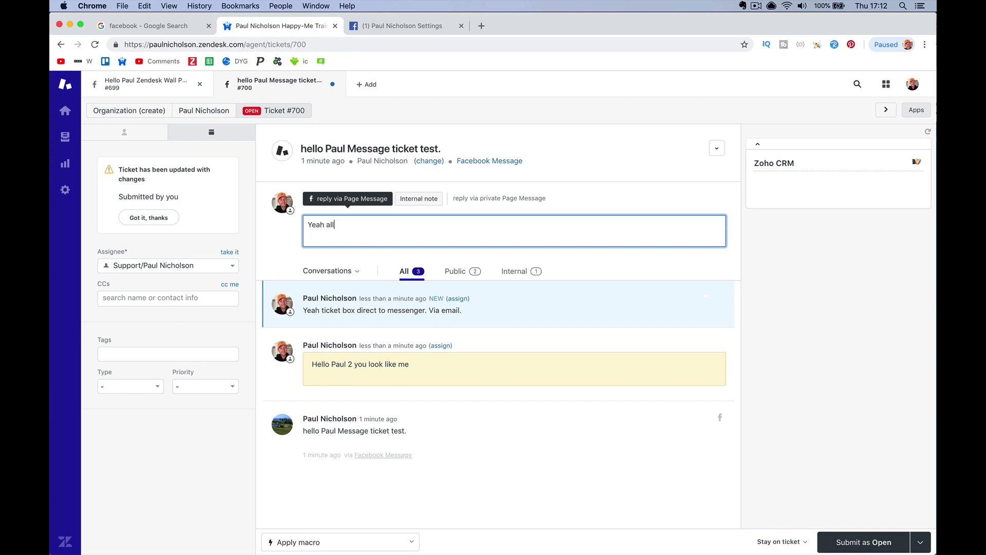
type(" woerks.")
left_click(853, 542)
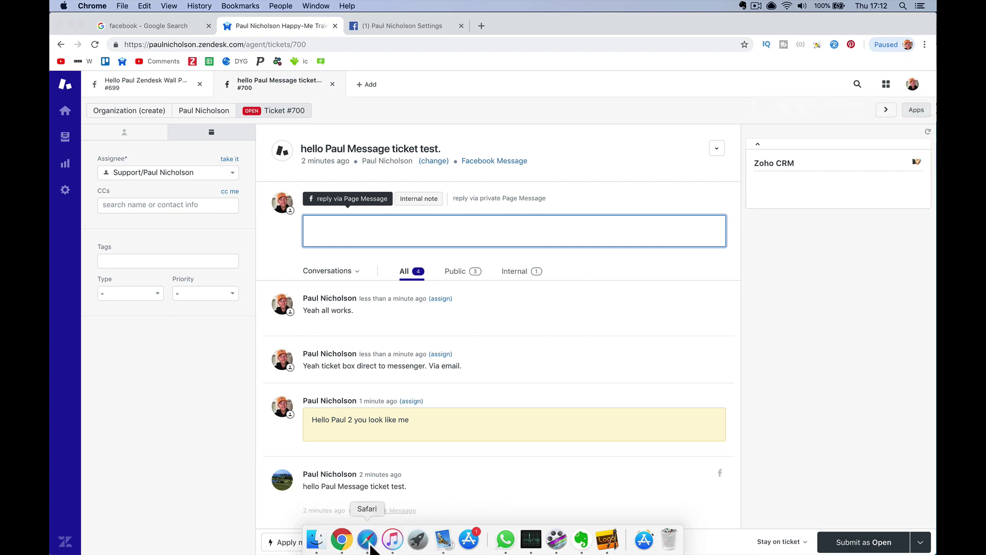
left_click(363, 536)
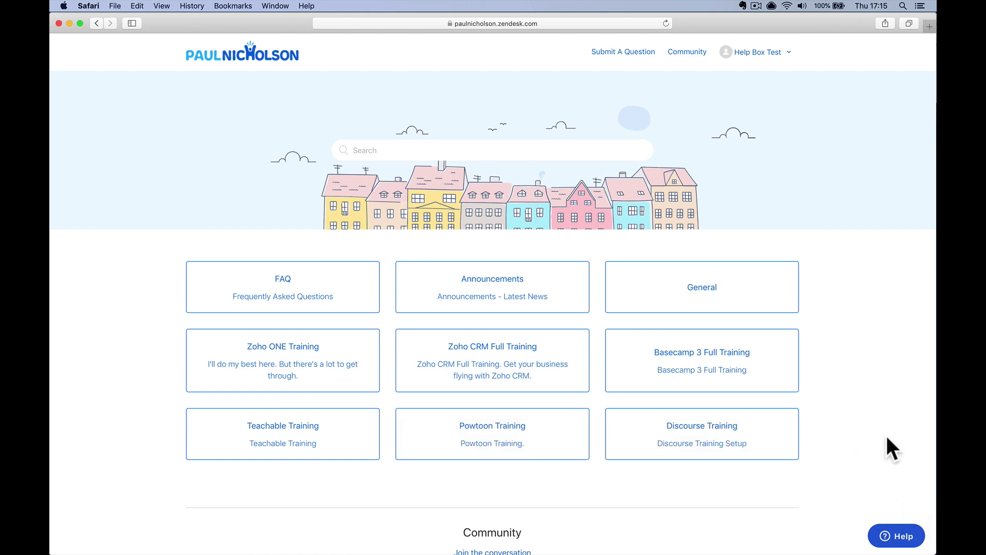
Open the help center contact form in Safari, then minimise it again
left_click(889, 534)
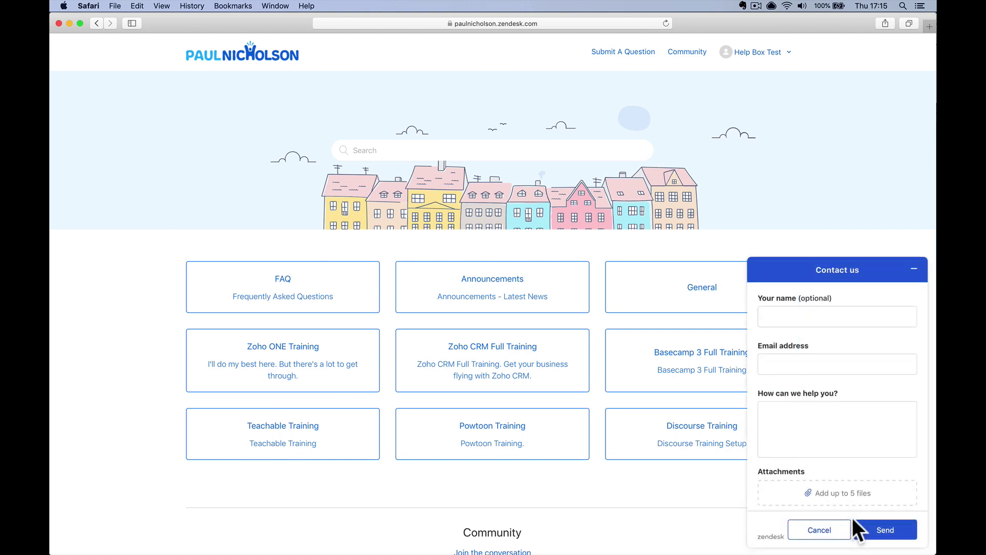
left_click(914, 270)
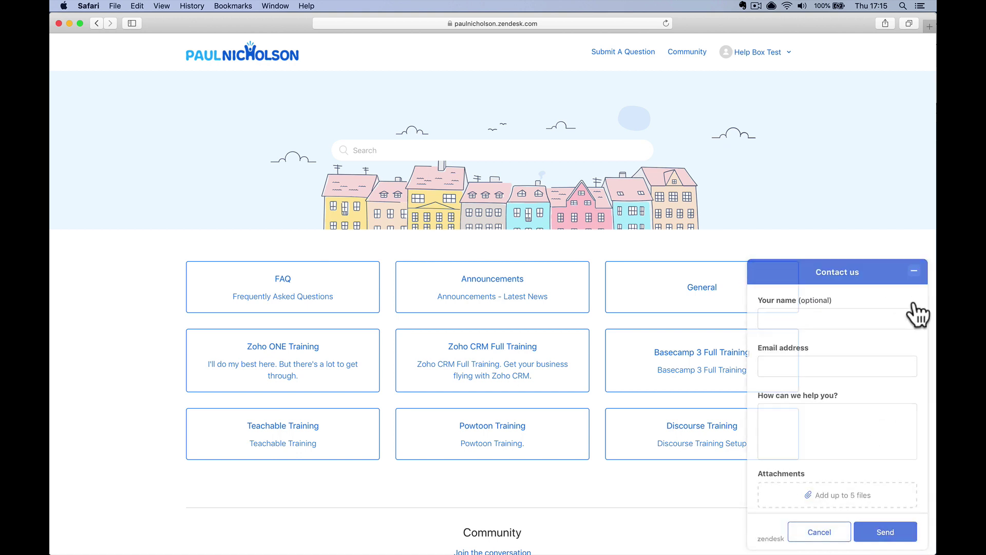
mouse_move(442, 550)
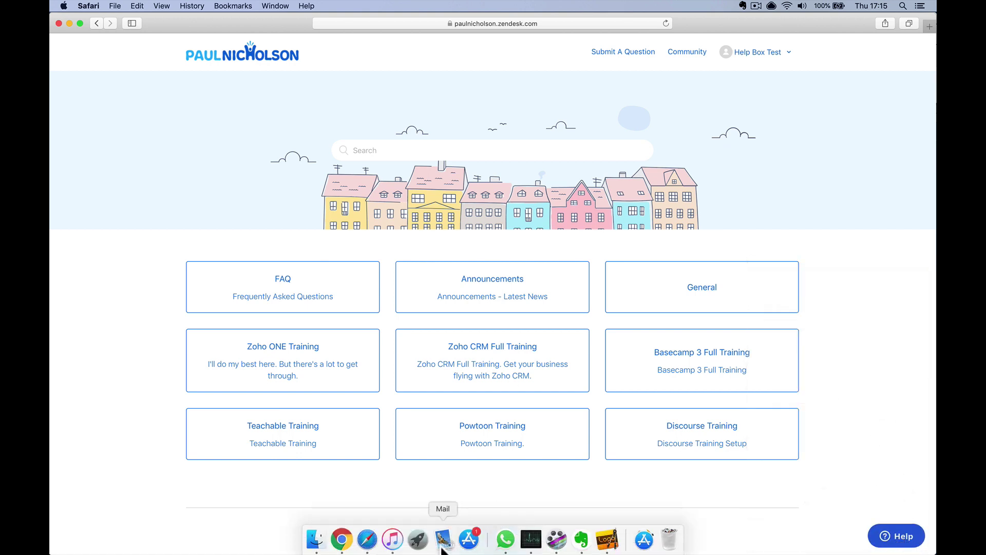
left_click(341, 539)
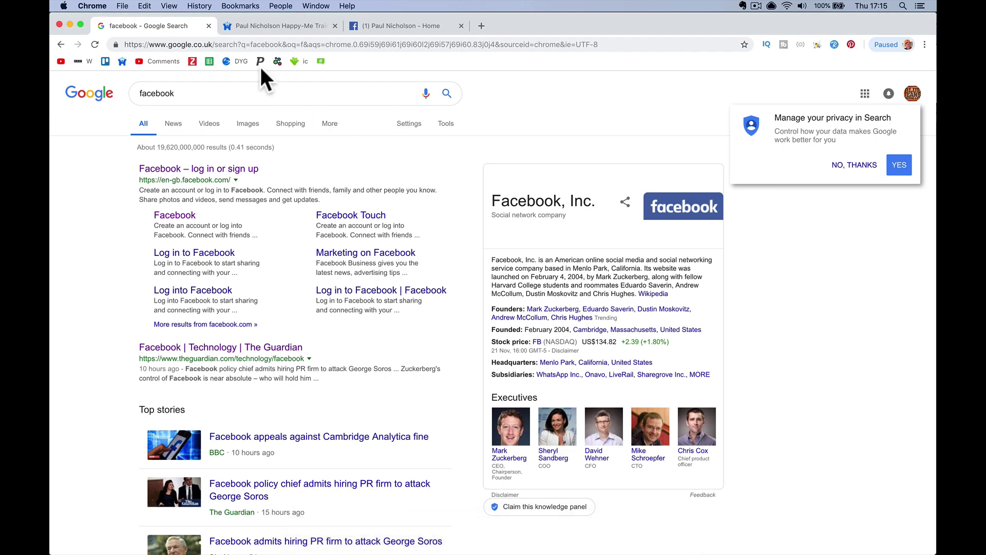
Load the Zendesk agent dashboard, open Zendesk Chat in a new tab, and dismiss the notifications prompt
left_click(242, 41)
type("paulnich")
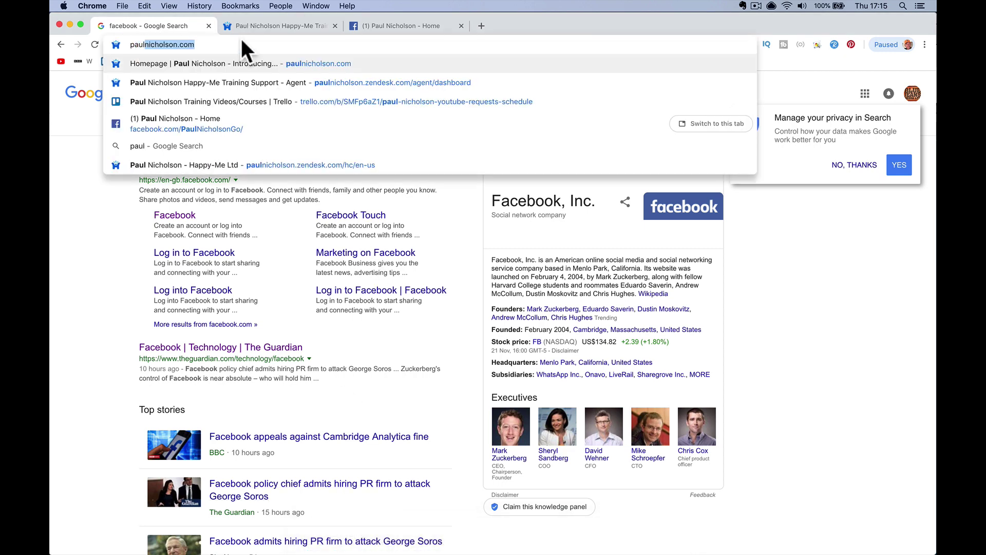
type("olso")
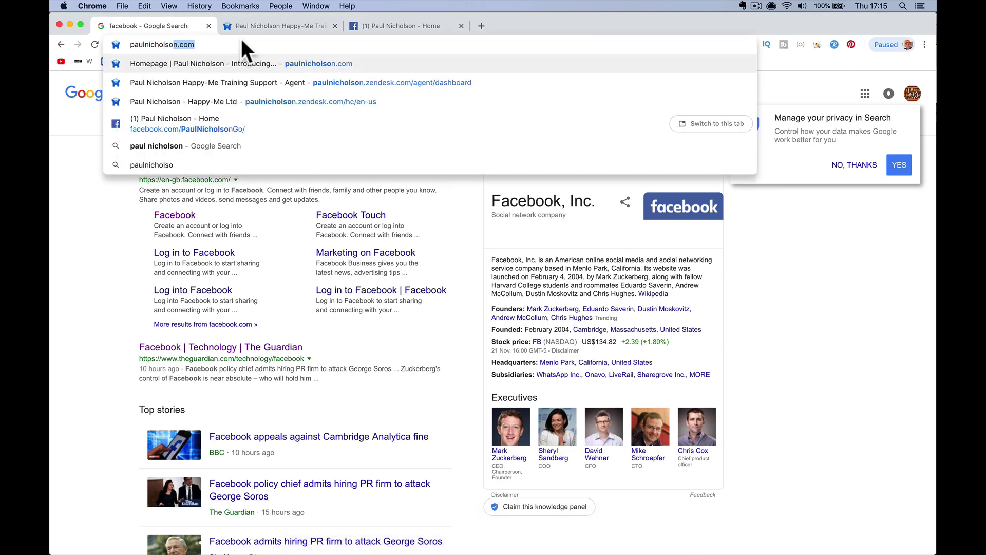
type("n.zendesk.com")
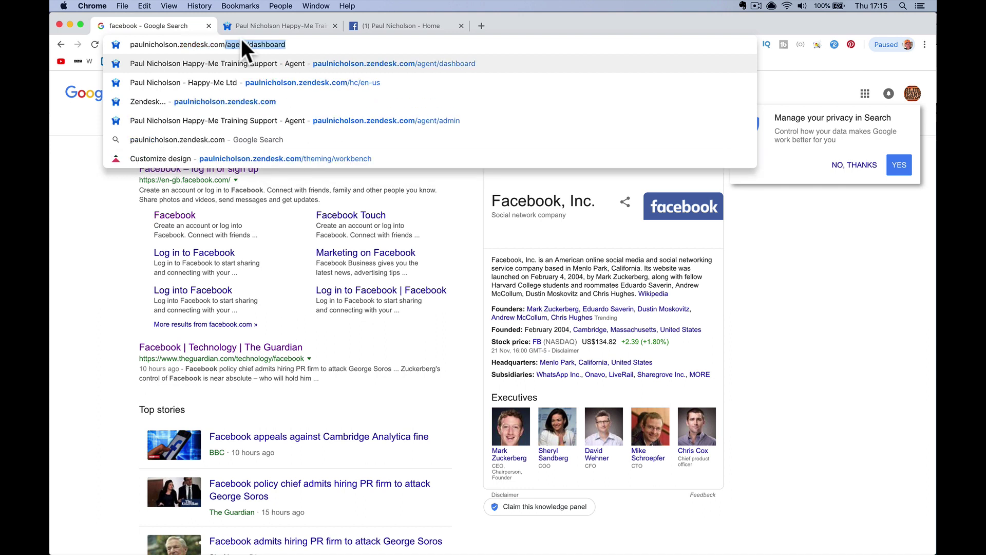
key("Return")
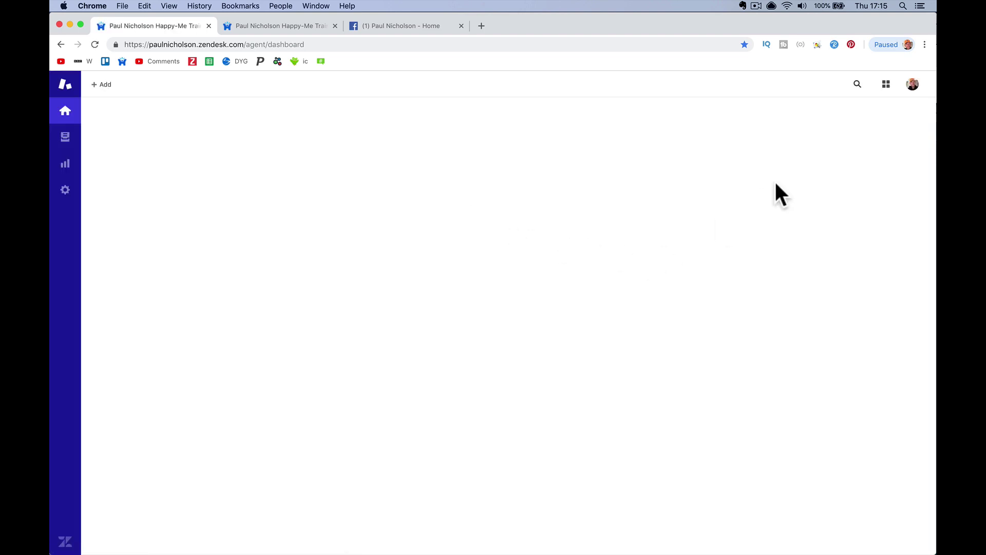
left_click(885, 85)
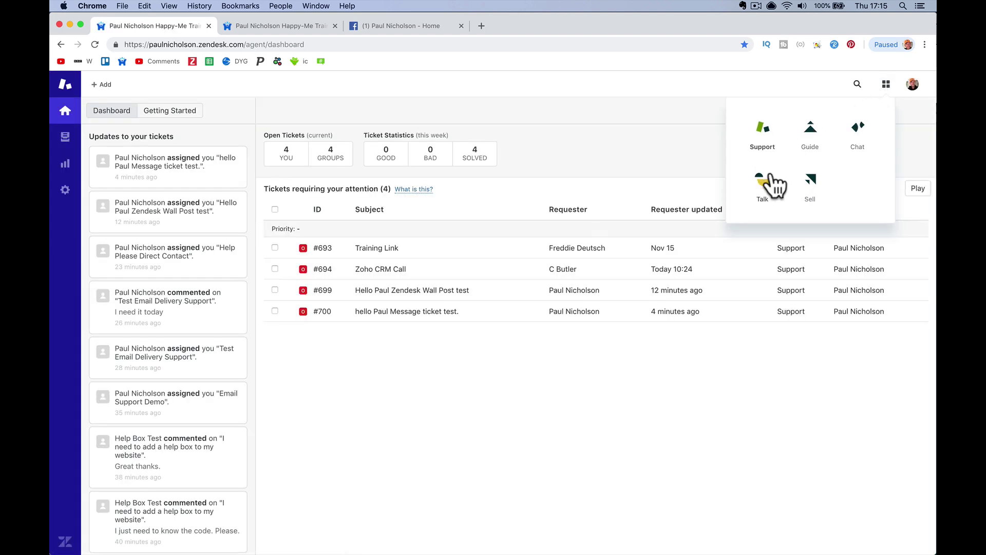
left_click(855, 144)
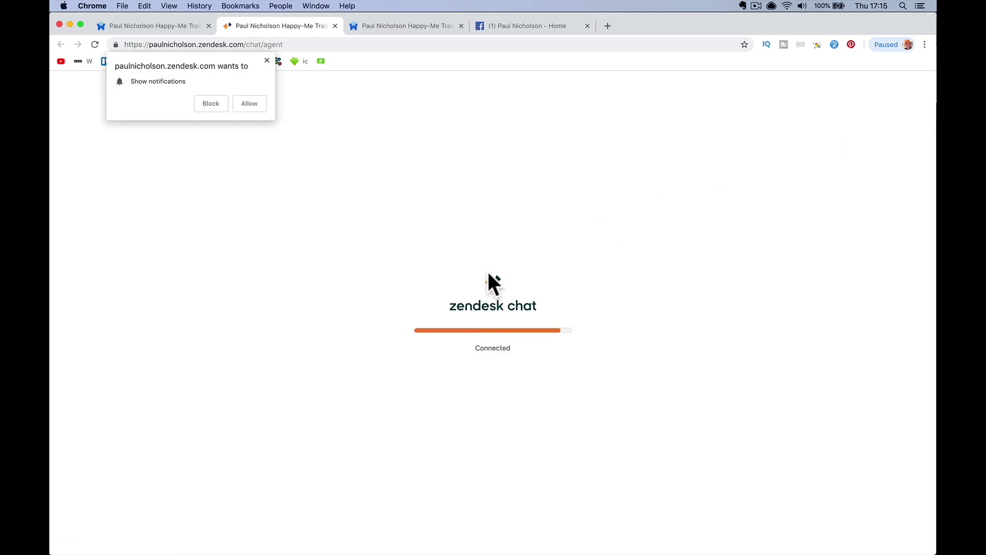
left_click(267, 60)
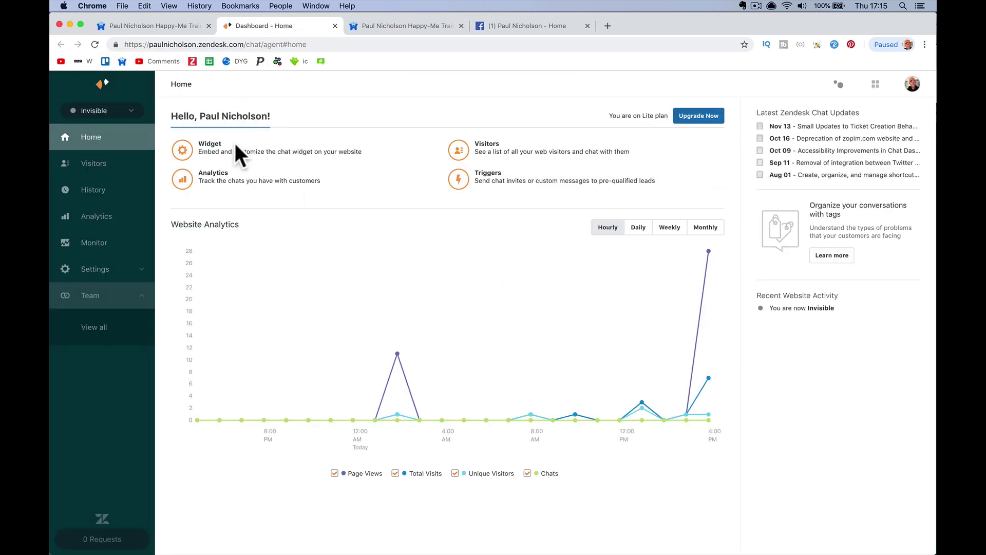
Set the agent status to Online and check the help-centre chat widget
left_click(130, 114)
left_click(126, 135)
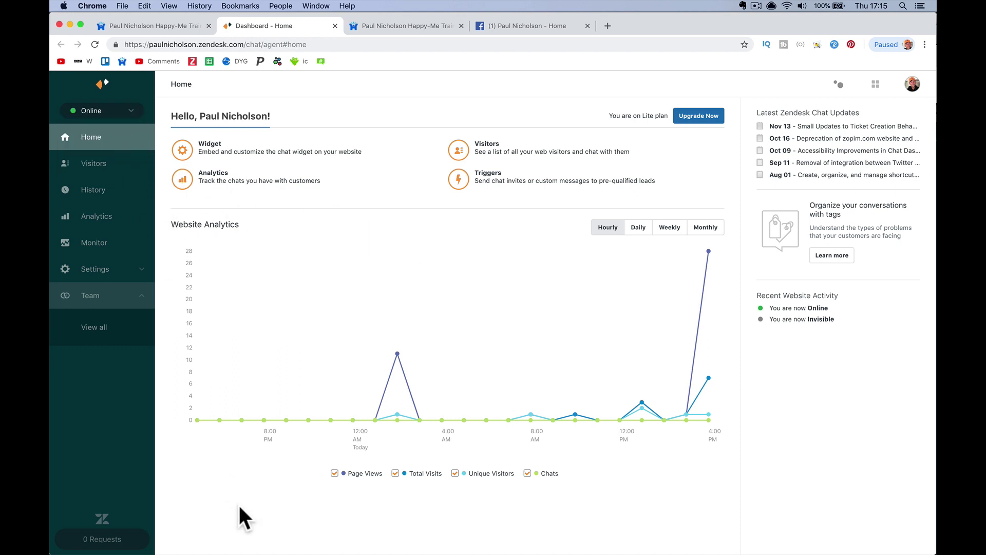
left_click(366, 539)
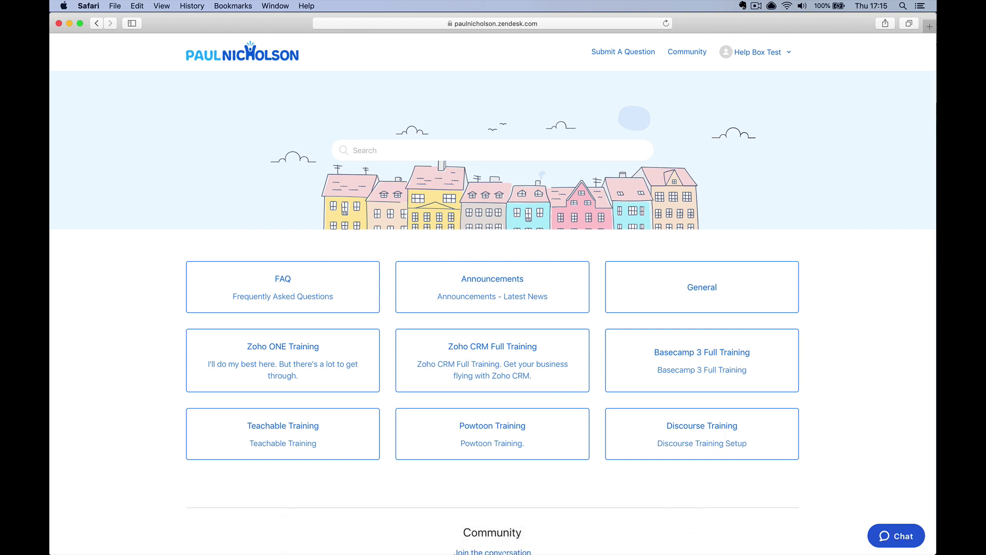
left_click(343, 538)
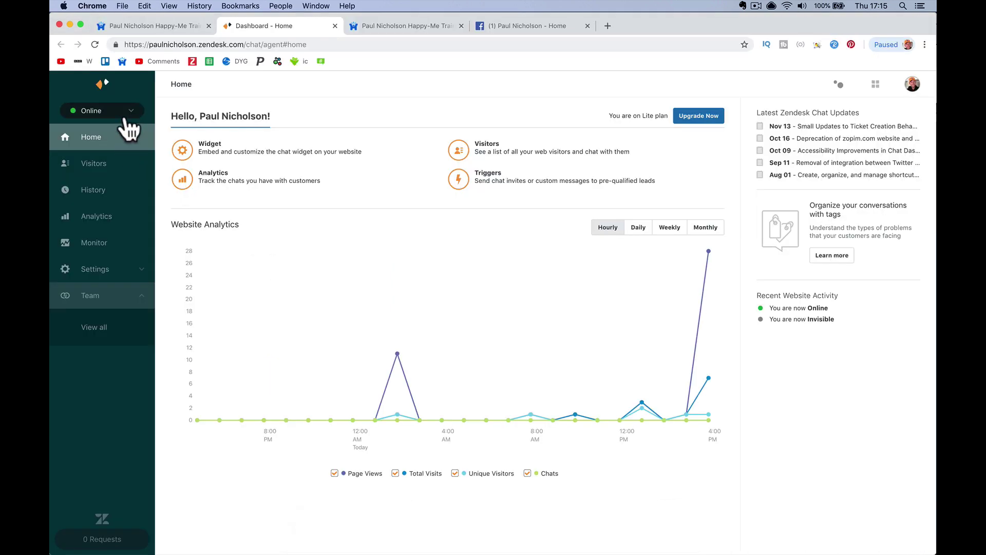
Set the agent status to Invisible and check how the help-centre contact widget appears
left_click(124, 114)
left_click(87, 163)
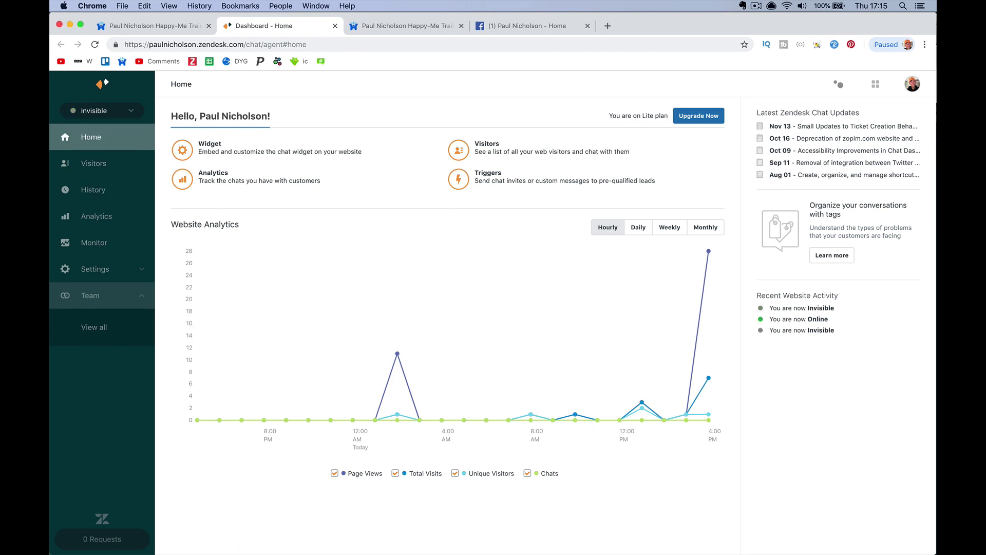
left_click(368, 539)
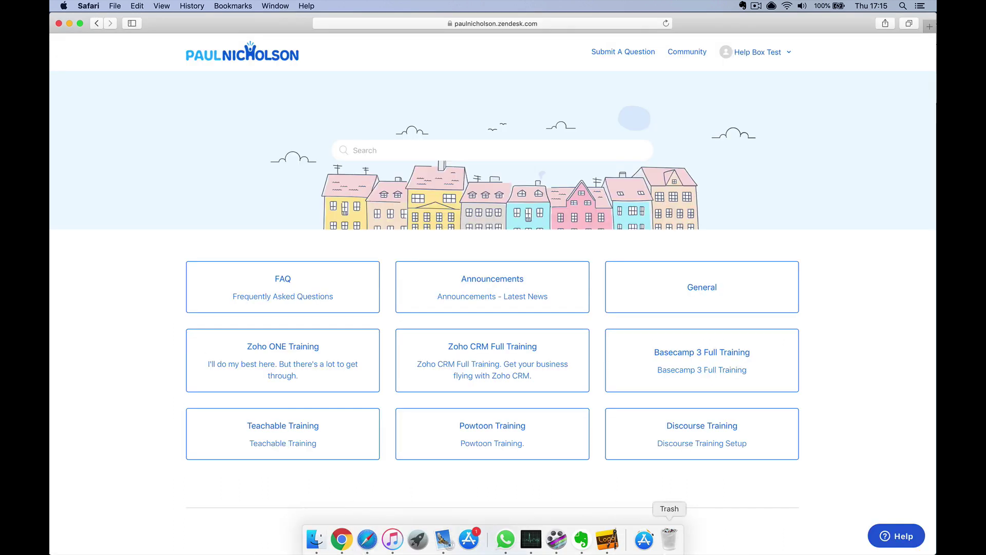
left_click(902, 539)
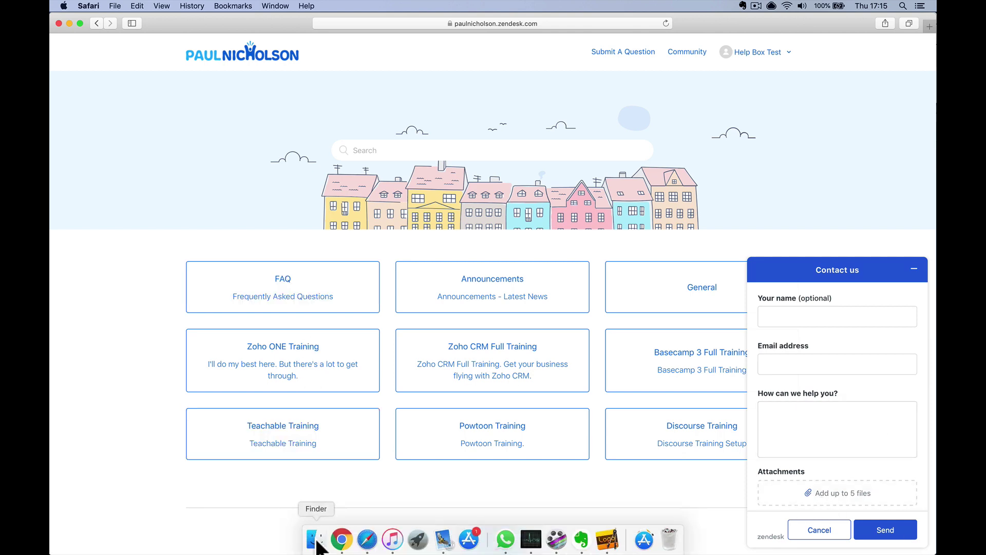
left_click(335, 543)
Set the agent status back to Online and minimise the help-centre Contact us form
left_click(126, 111)
left_click(117, 129)
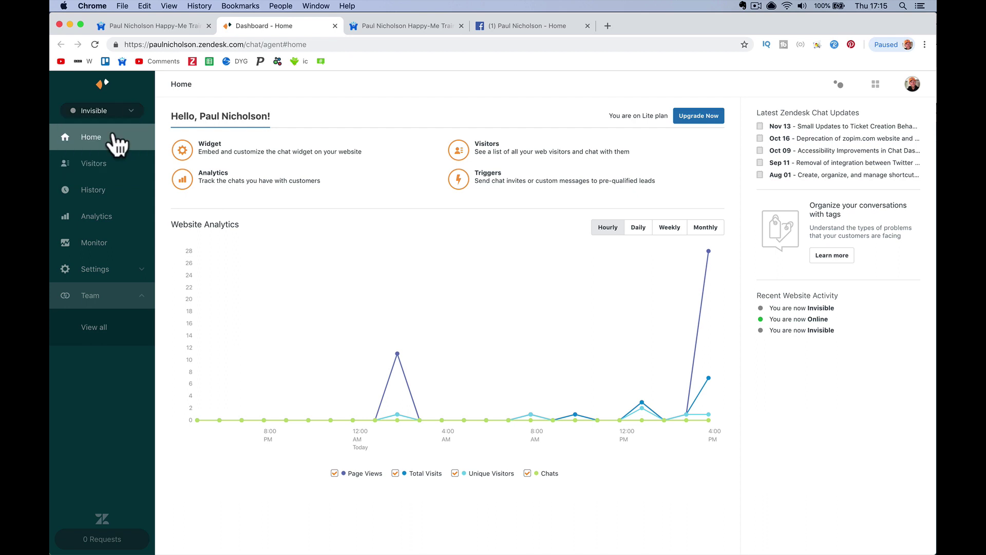
left_click(366, 539)
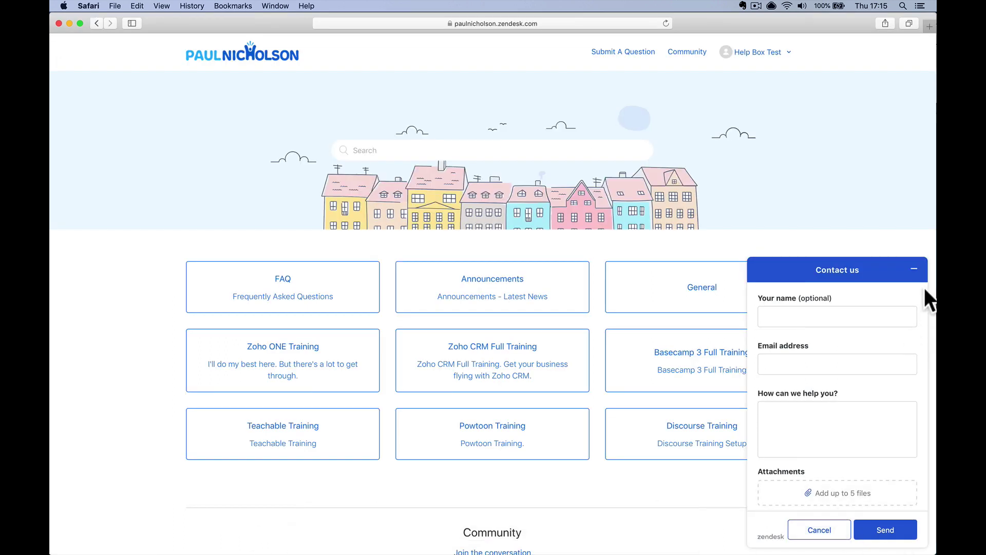
left_click(915, 270)
As a test visitor, enter a name and email and start a chat saying 'Hello Chat box'
left_click(914, 537)
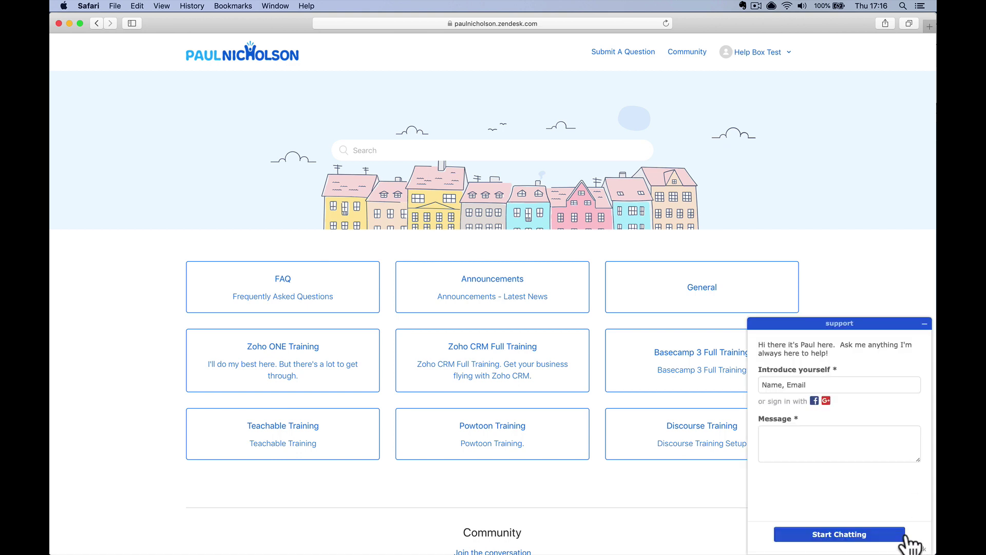
left_click(812, 384)
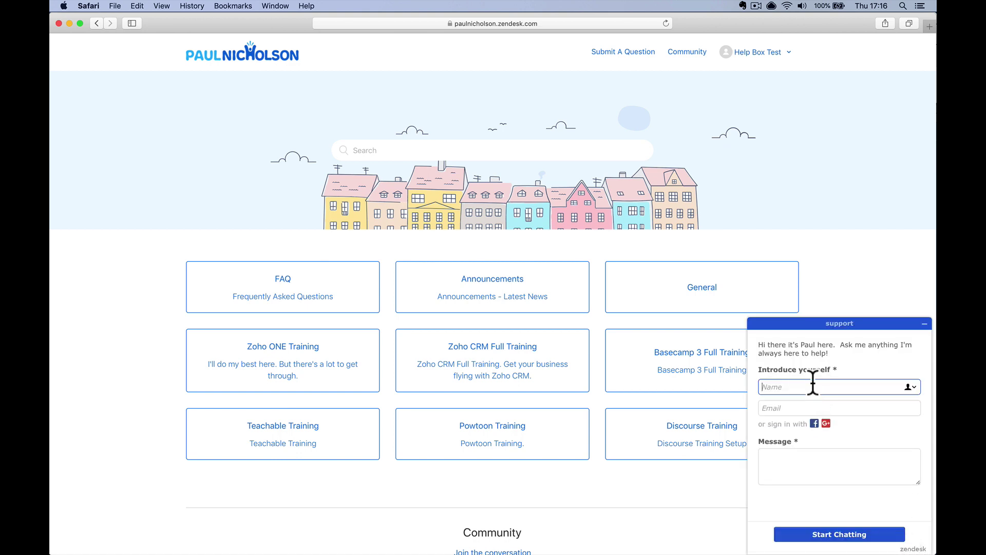
type("Chat Box")
key("Tab")
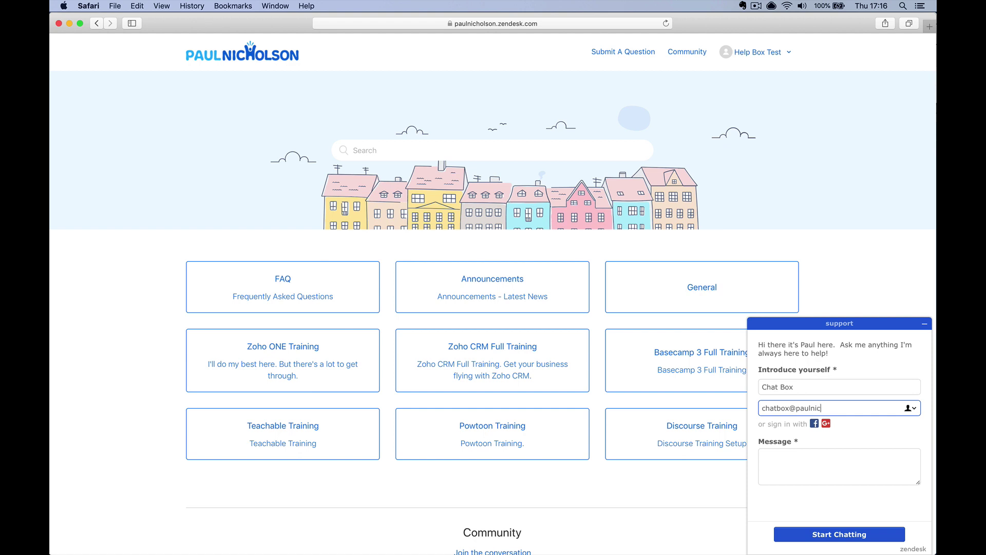
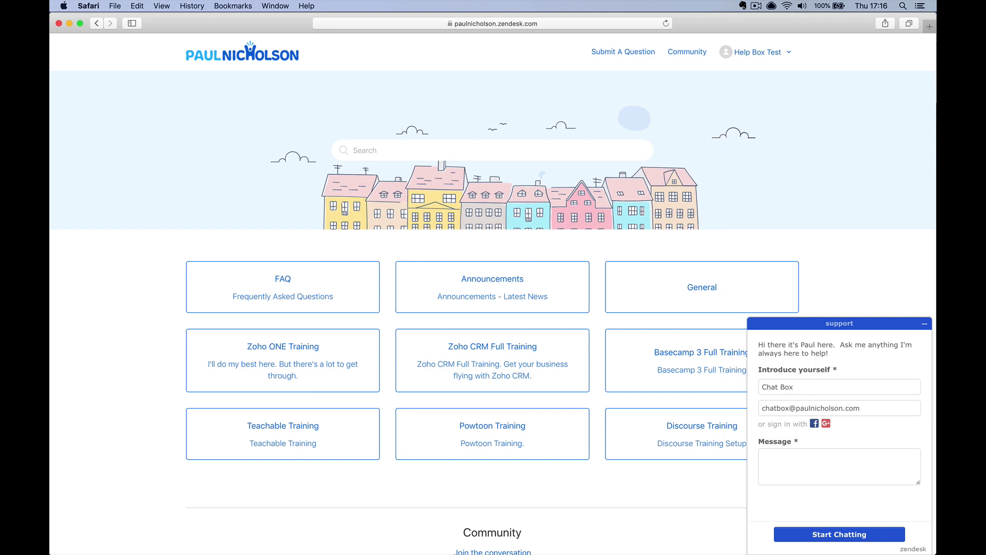
left_click(819, 456)
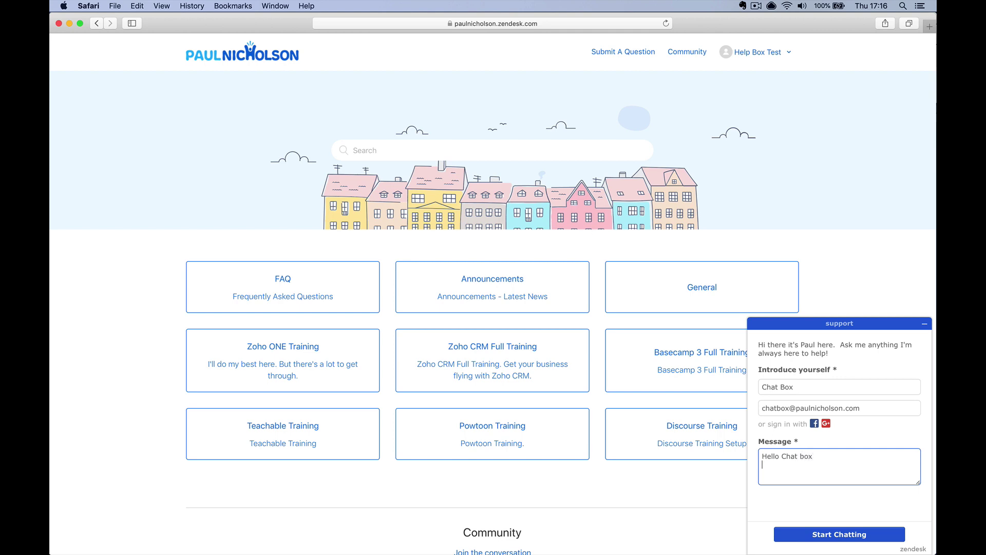
left_click(879, 535)
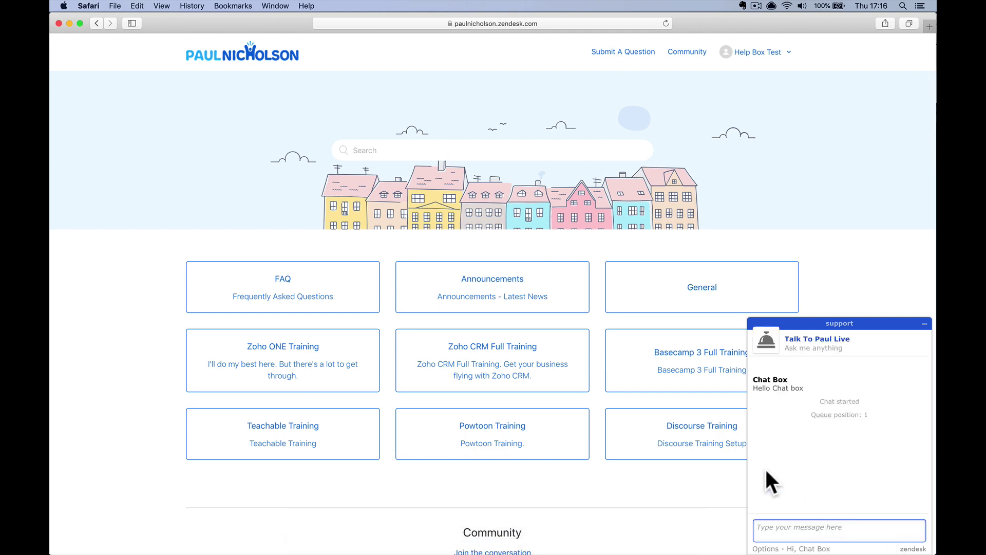
mouse_move(382, 544)
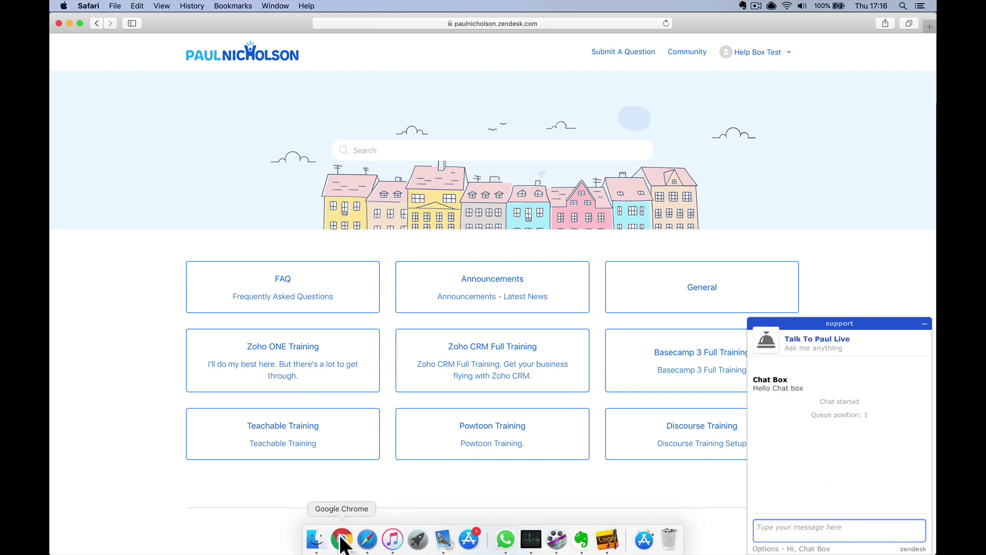
left_click(341, 539)
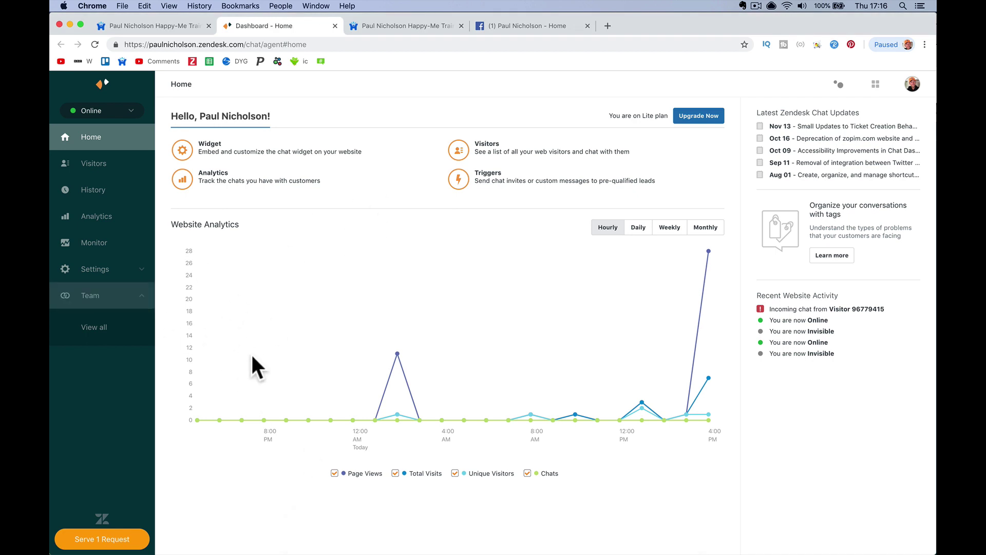
Serve the waiting chat, sending 'hey chat box' and replying with a greeting as the visitor
left_click(117, 537)
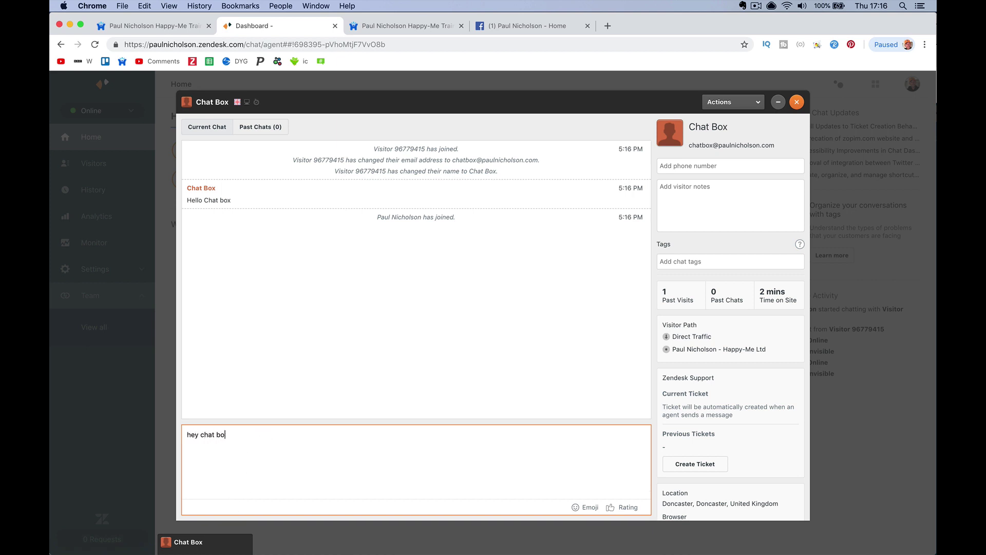
key("Return")
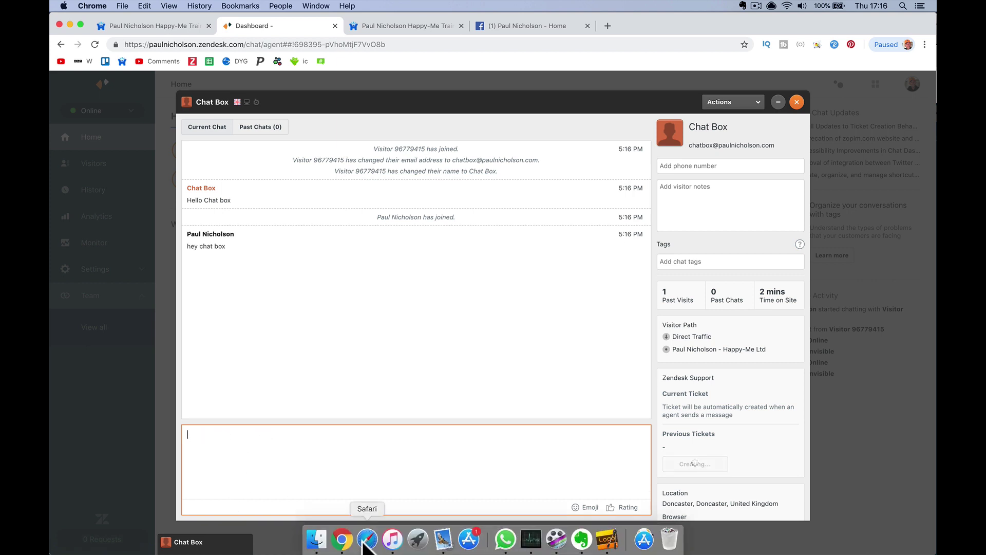
left_click(369, 539)
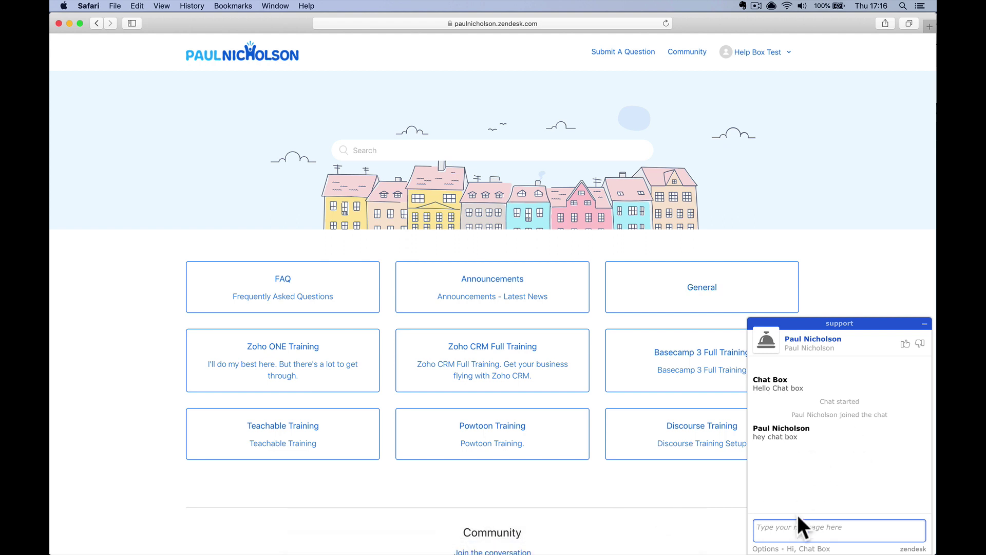
type("hey pau")
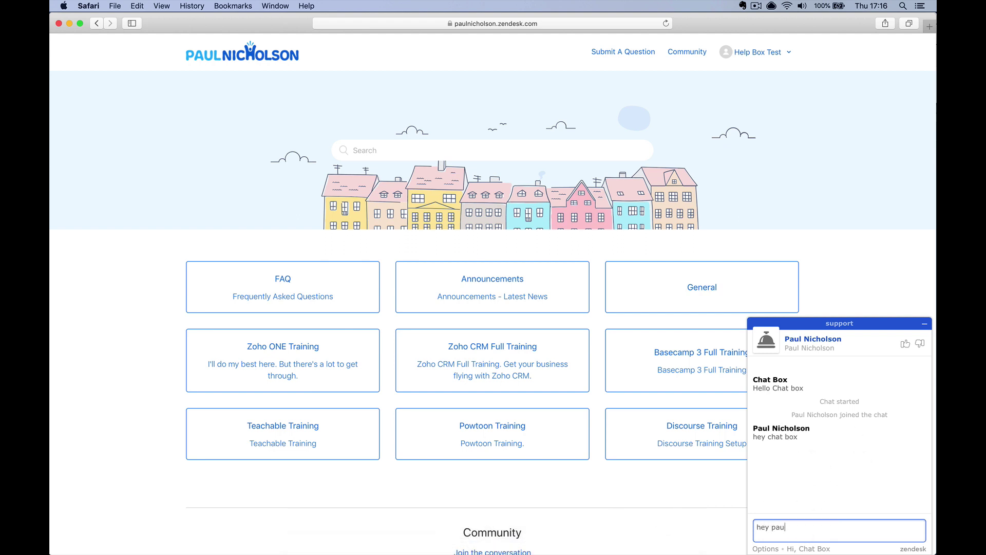
type("l")
key("Return")
mouse_move(464, 544)
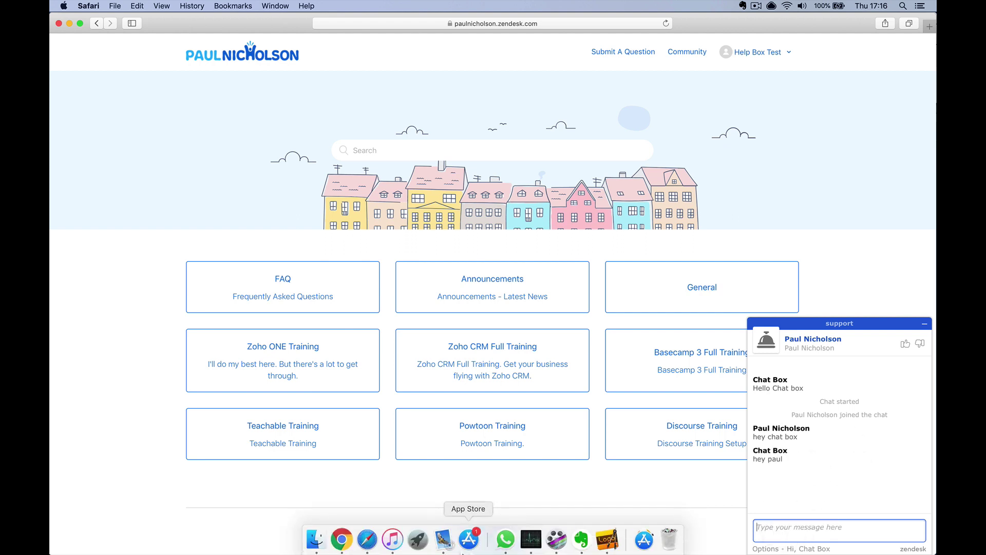
left_click(342, 537)
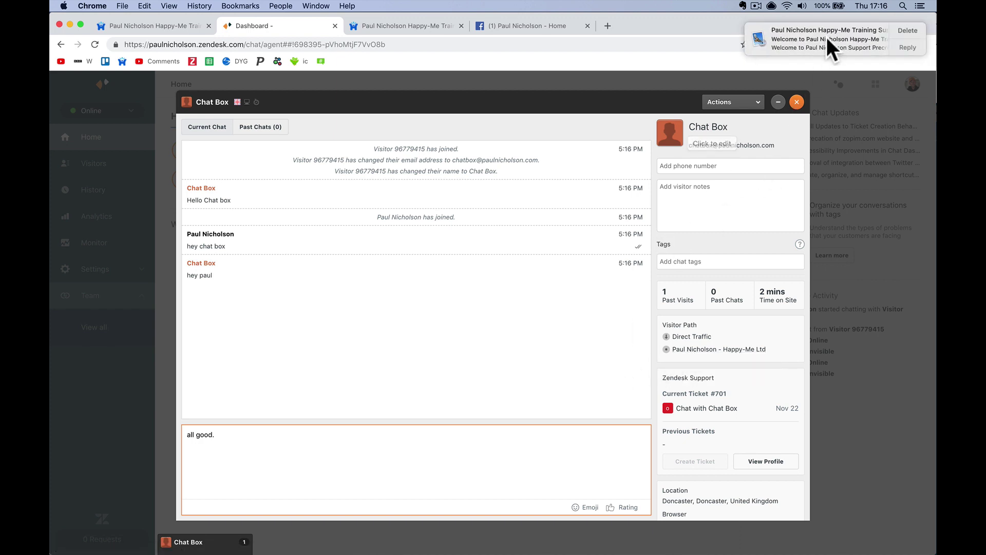
Open the chat actions and the visitor's phone-number and notes fields
left_click(751, 103)
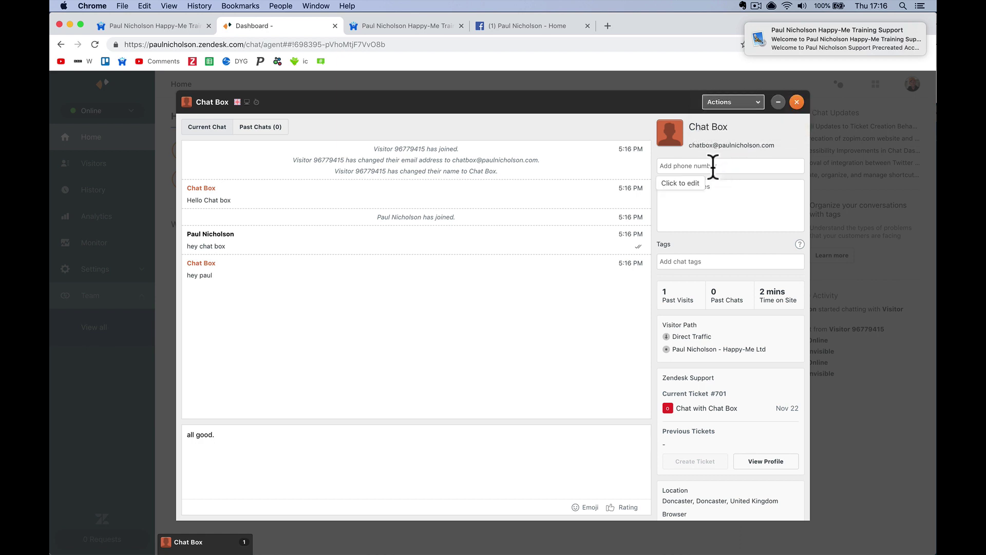
left_click(698, 167)
left_click(692, 206)
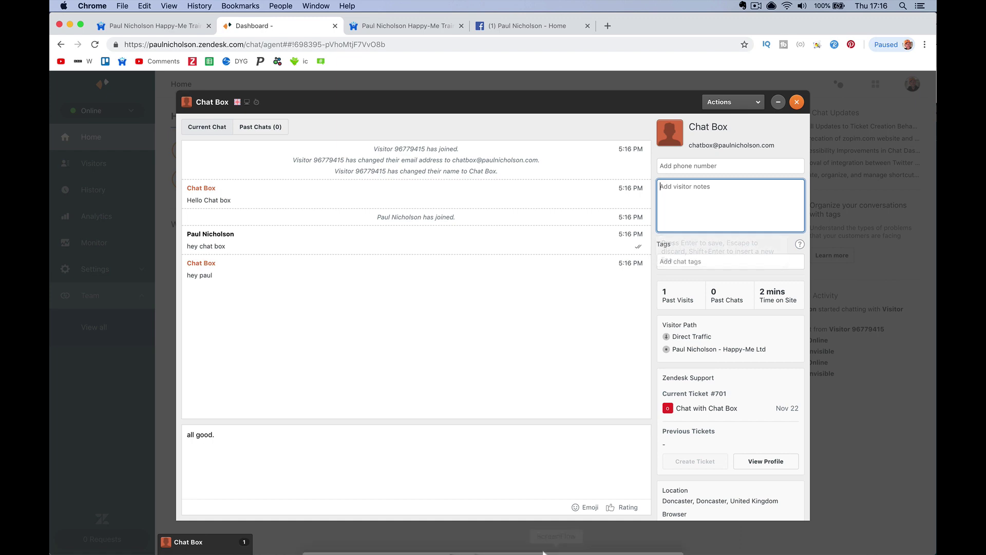
left_click(452, 546)
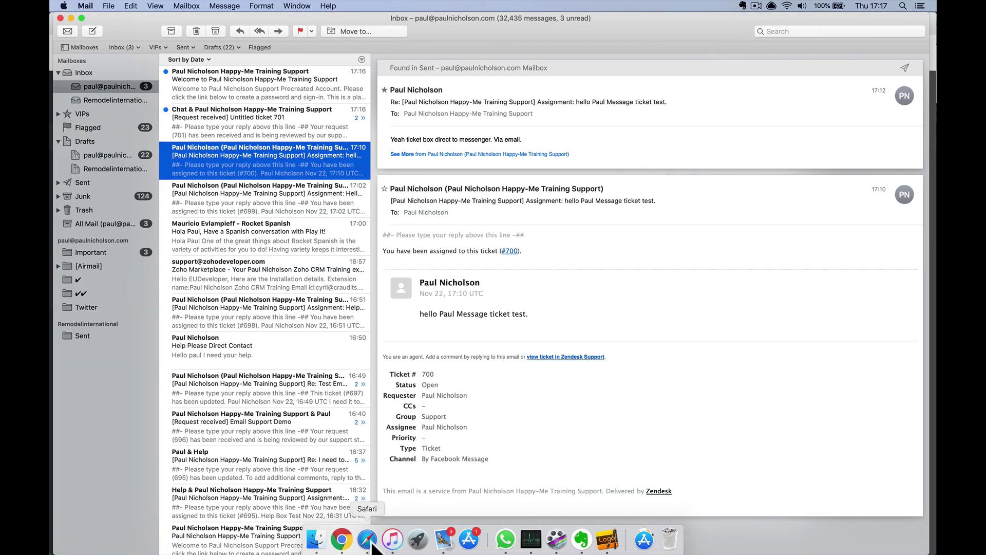
left_click(369, 533)
left_click(342, 539)
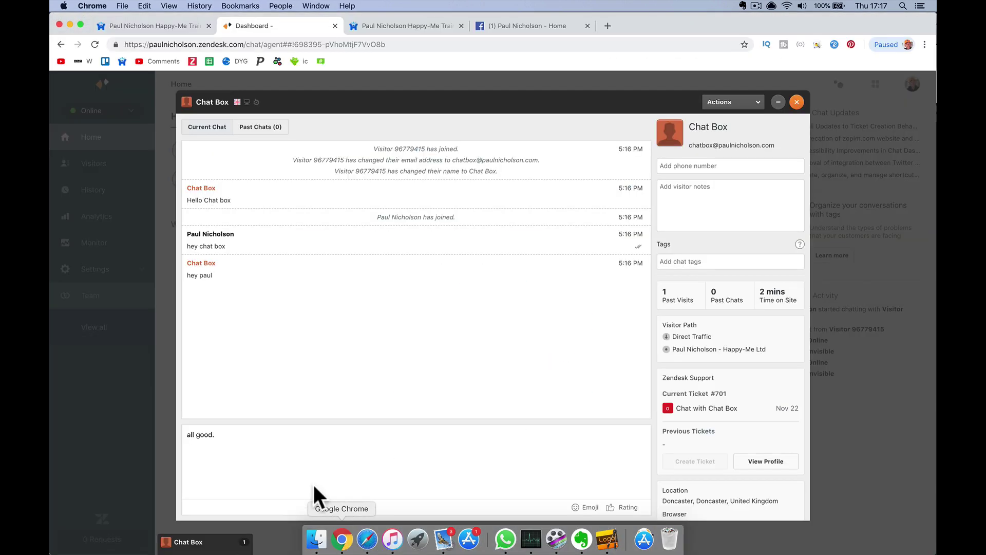
Send 'all good.' and 'what's your number', then reply with a phone number as the visitor
left_click(273, 434)
key("Return")
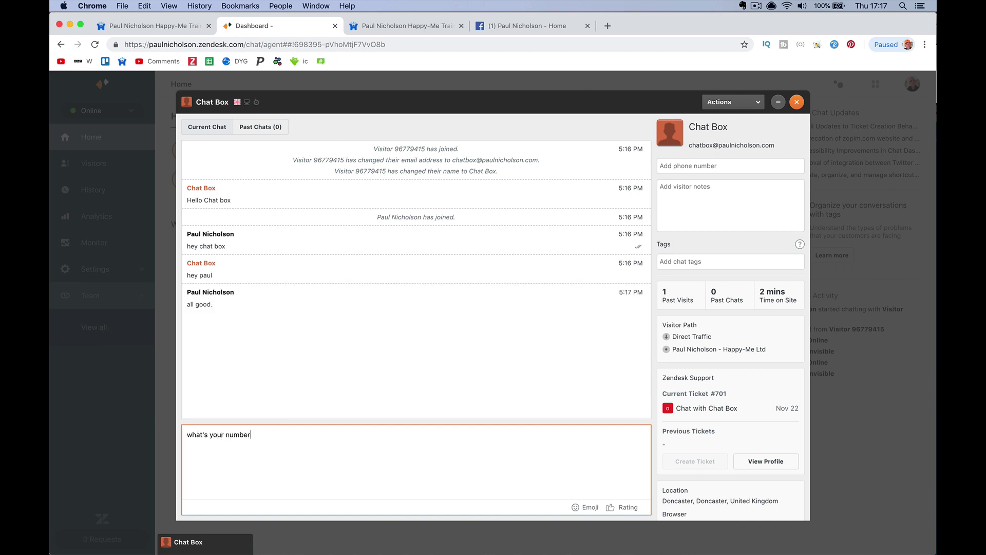
key("Return")
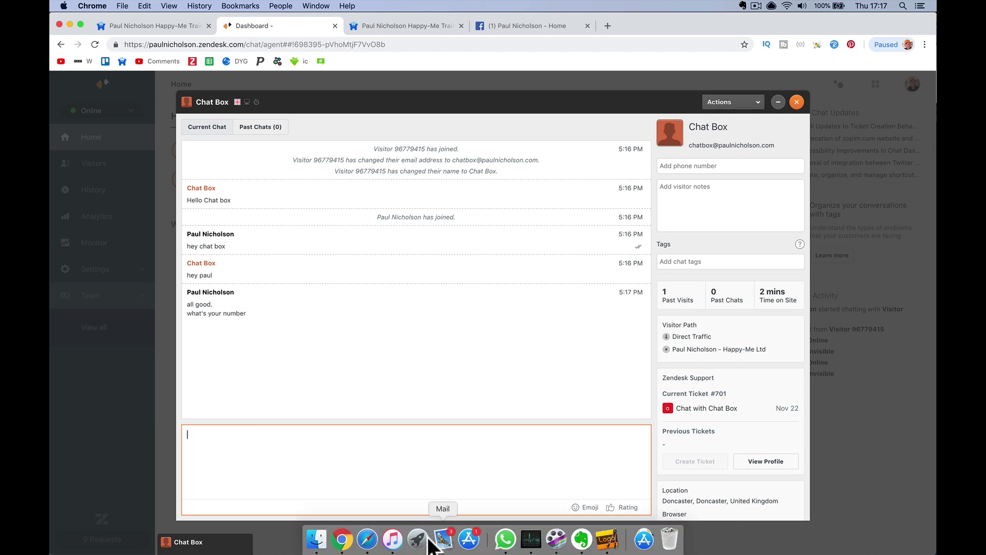
left_click(374, 545)
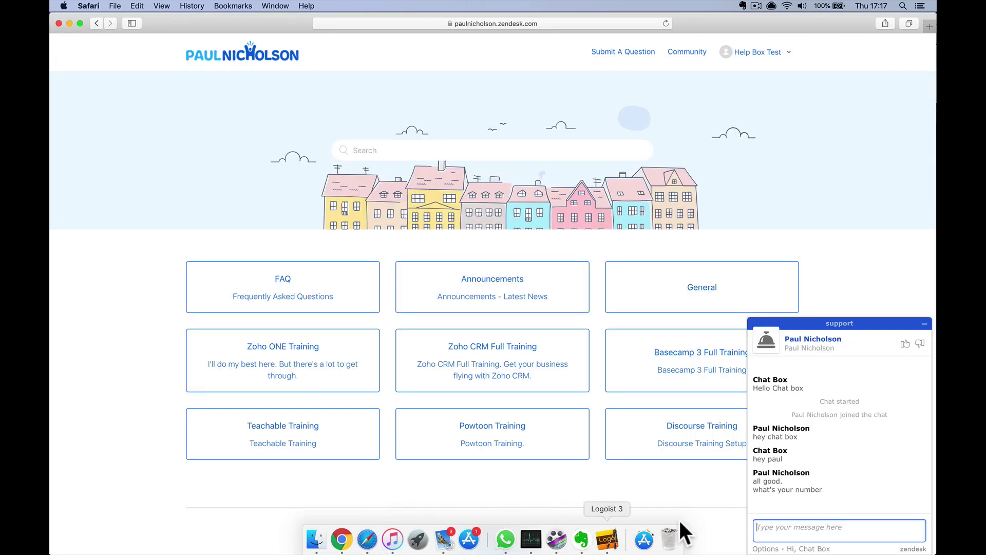
left_click(796, 536)
type("1234565677")
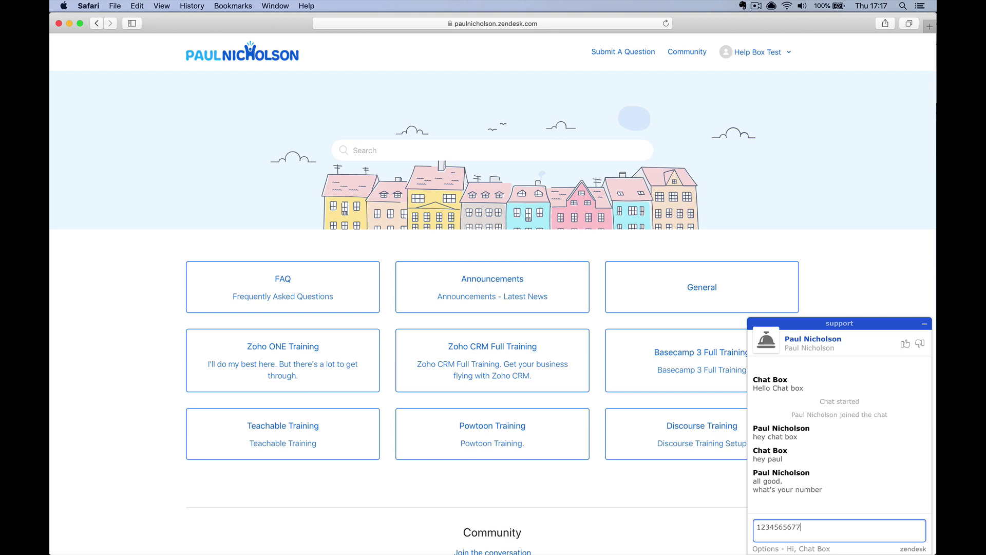
key("Return")
mouse_move(377, 549)
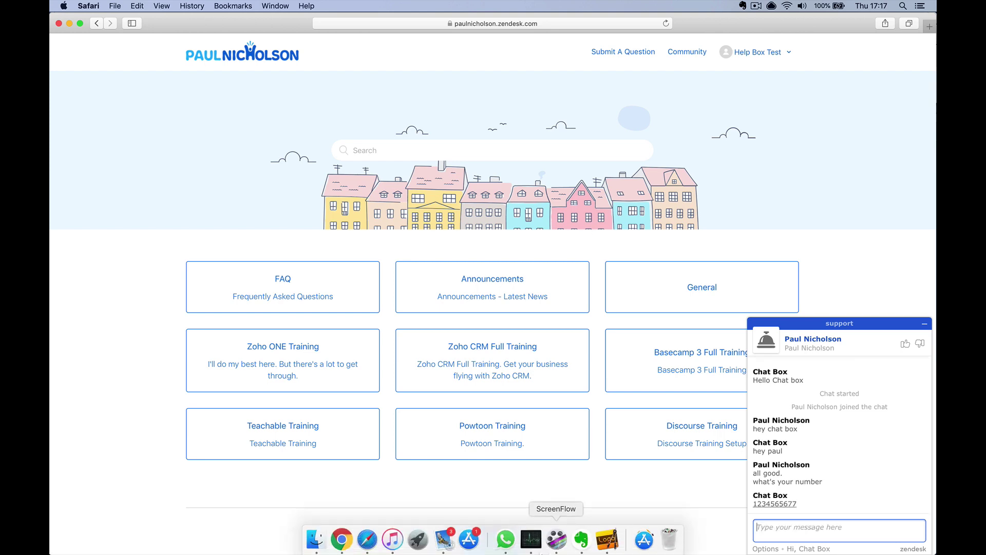
left_click(342, 539)
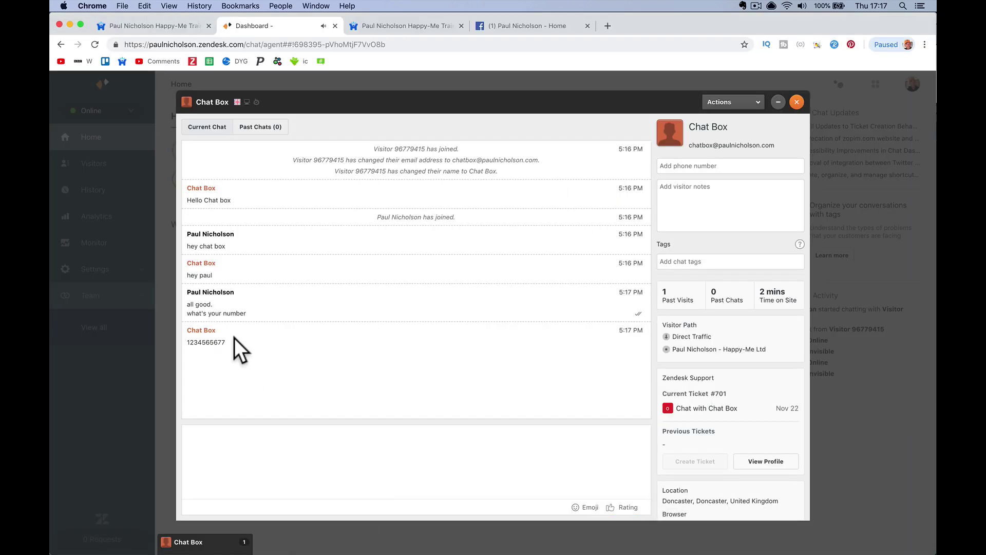
Copy the visitor's phone number from the chat and save it in their profile
right_click(218, 341)
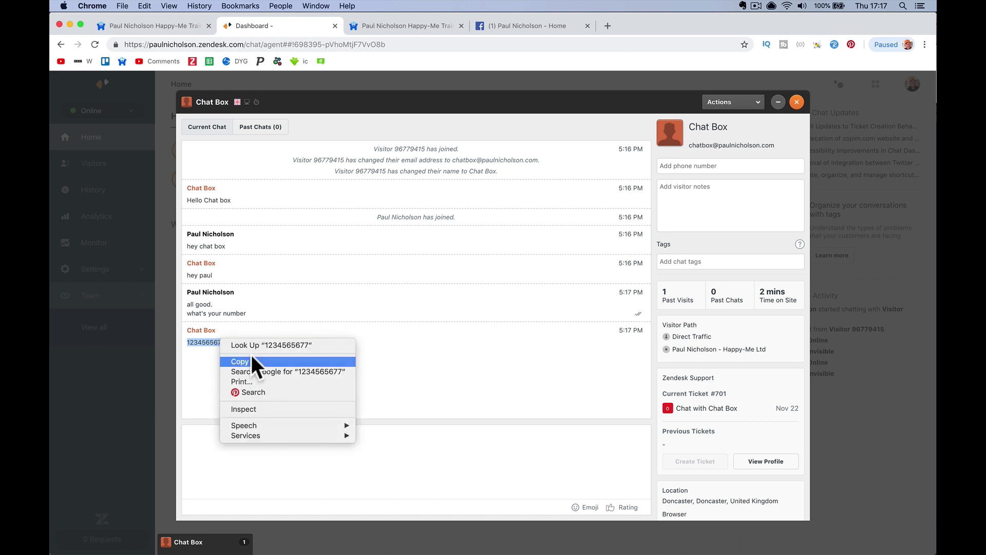
left_click(251, 361)
left_click(680, 165)
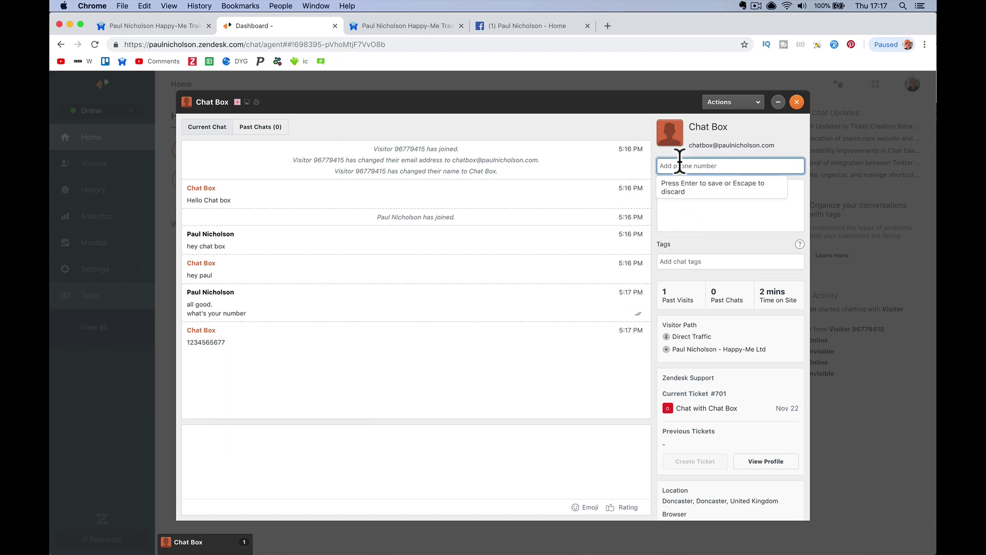
key("super+v")
Add the visitor note 'Looking to chat about a new video.'
left_click(678, 204)
type("Loo")
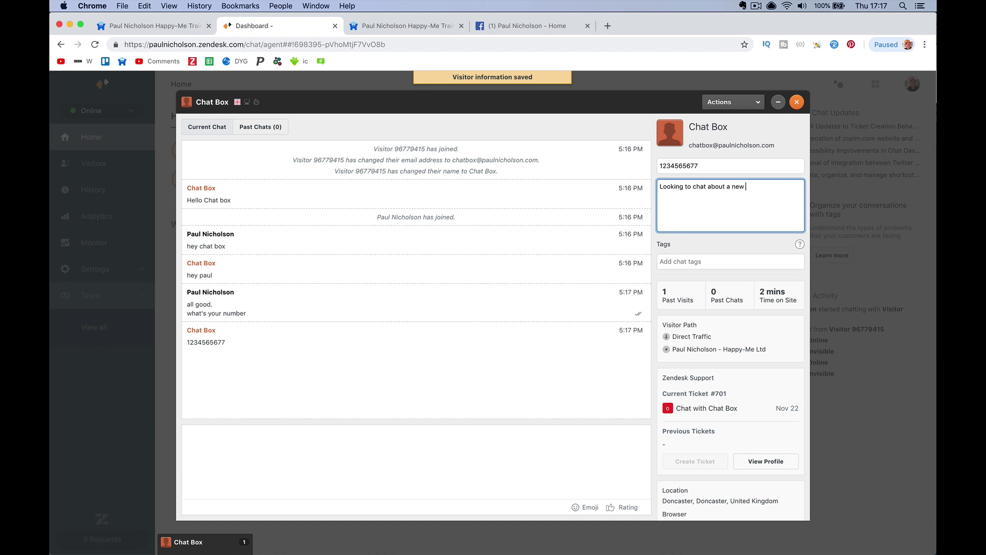
key("Return")
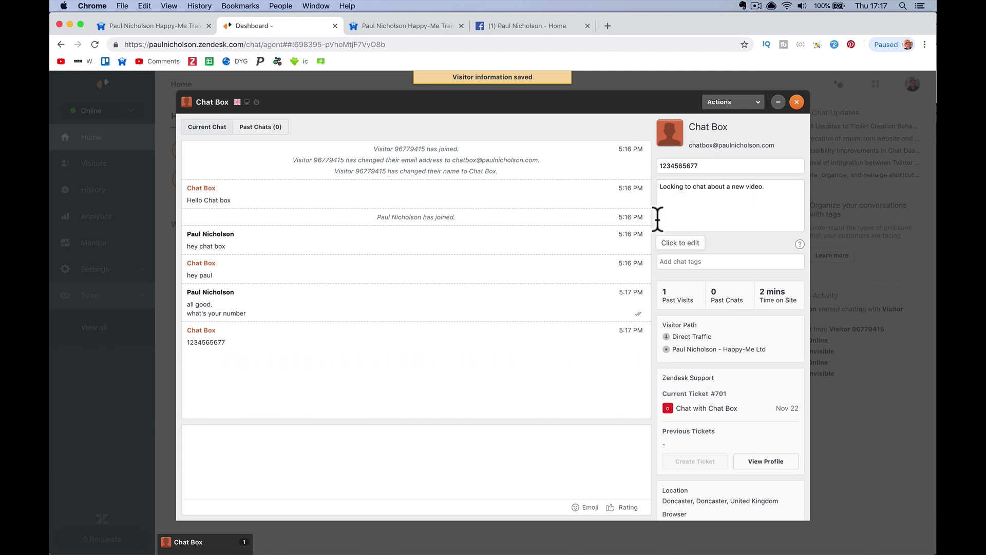
left_click(454, 451)
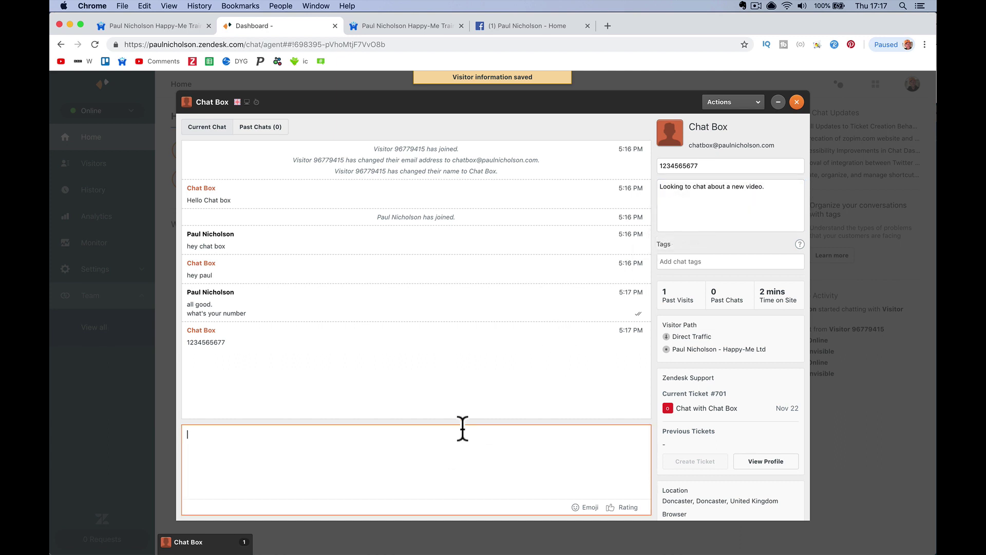
End the visitor's chat and rate it Good with the comment 'Chat was cool.'
mouse_move(473, 547)
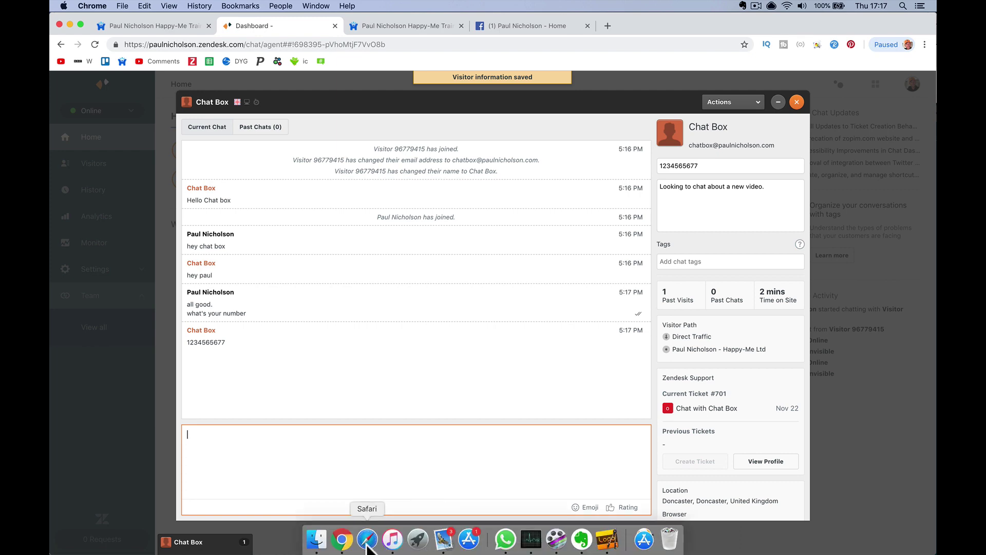
left_click(367, 540)
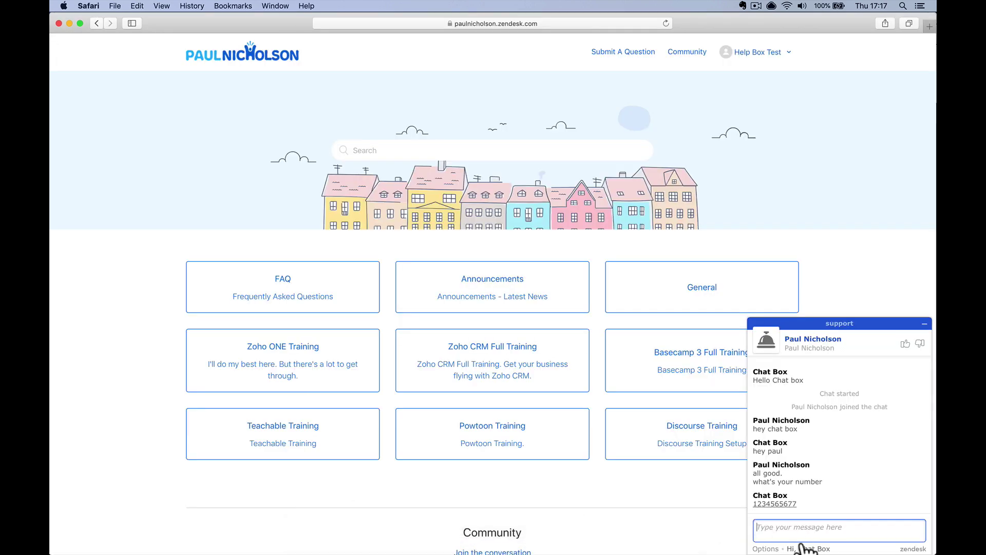
left_click(770, 549)
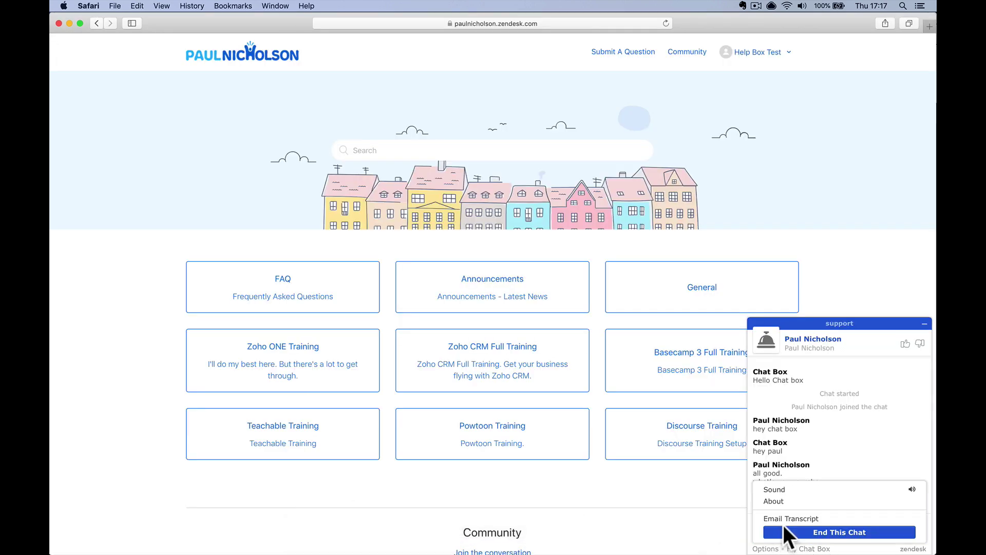
left_click(819, 532)
left_click(820, 533)
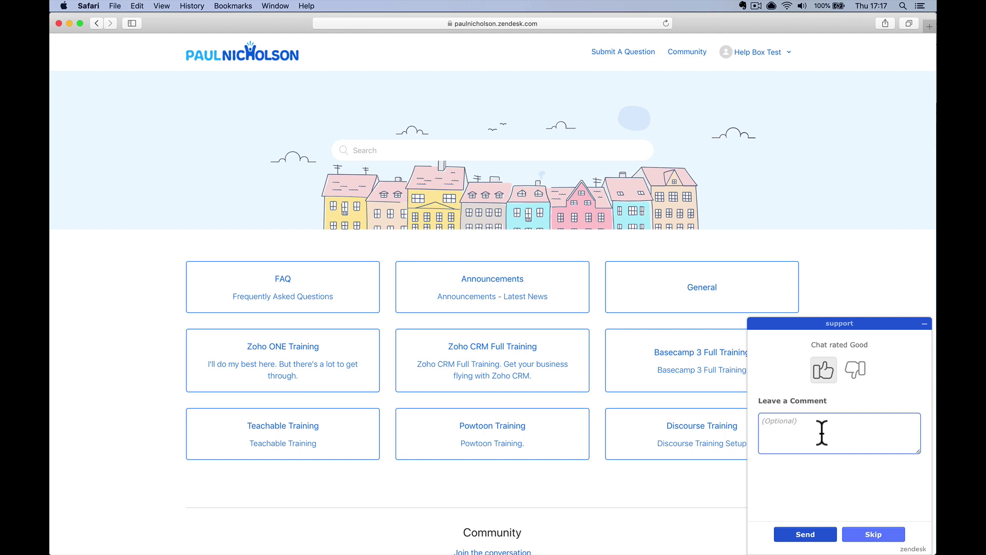
type("Chat was cool.")
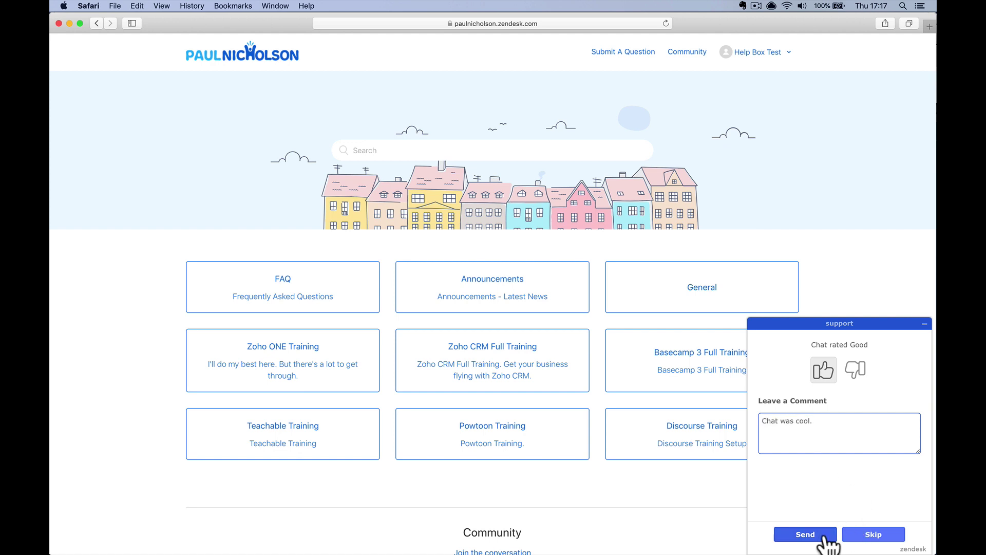
left_click(814, 535)
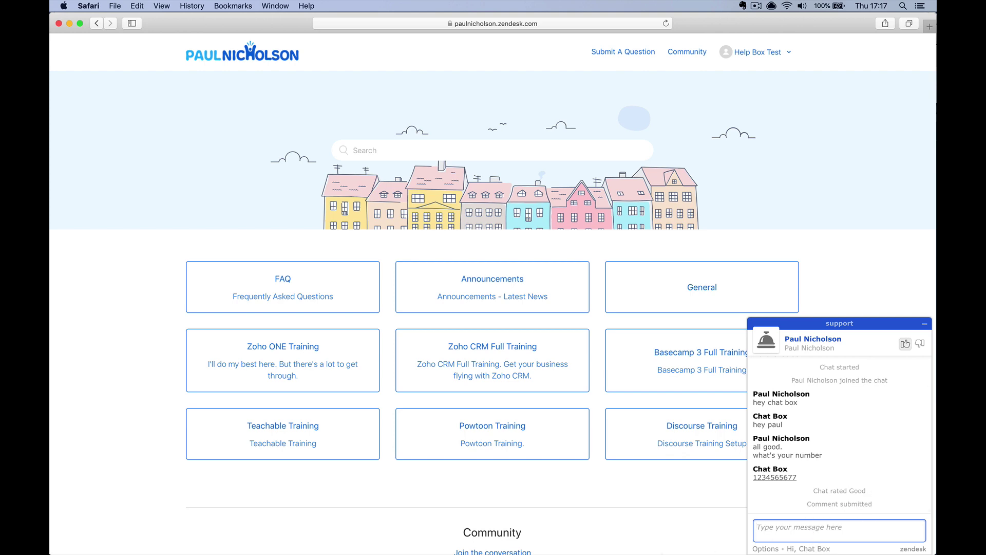
left_click(343, 540)
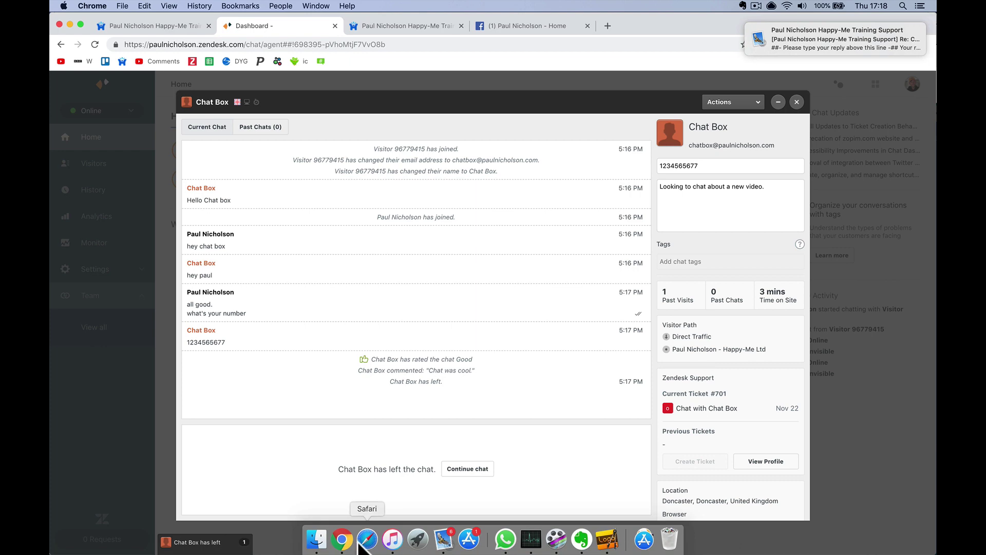
In Mail, open the 'Re: Chat with Chat Box' ticket #701 email and read the transcript
left_click(443, 544)
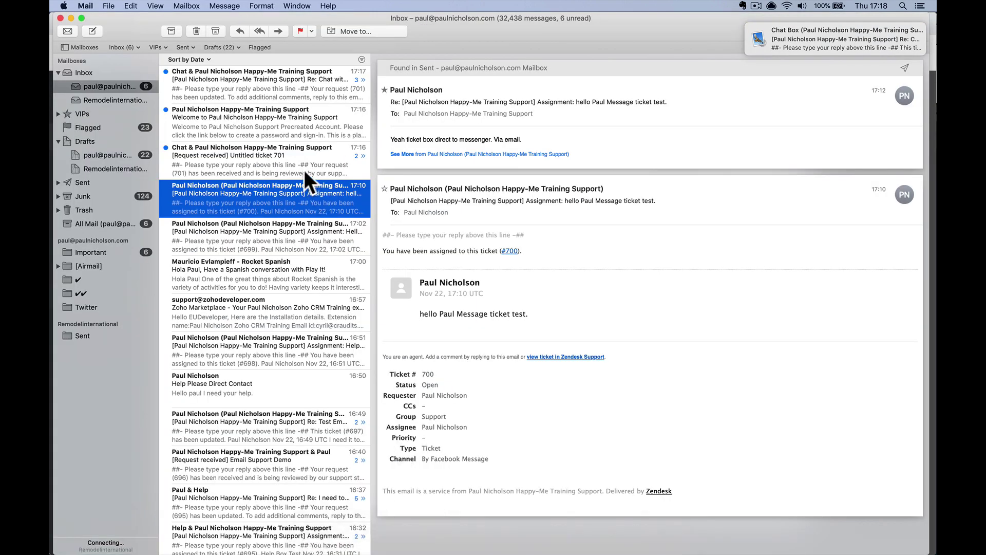
left_click(290, 159)
left_click(298, 128)
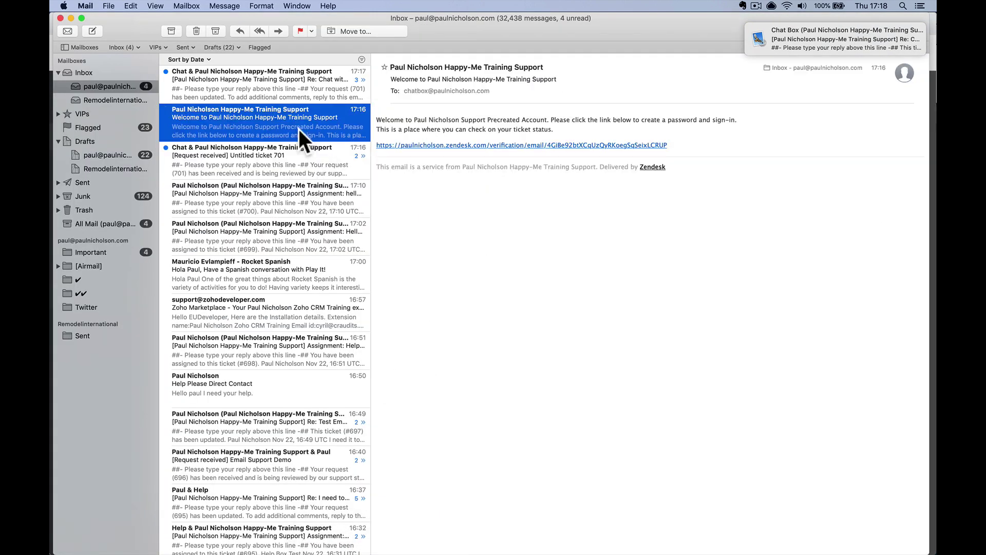
left_click(279, 92)
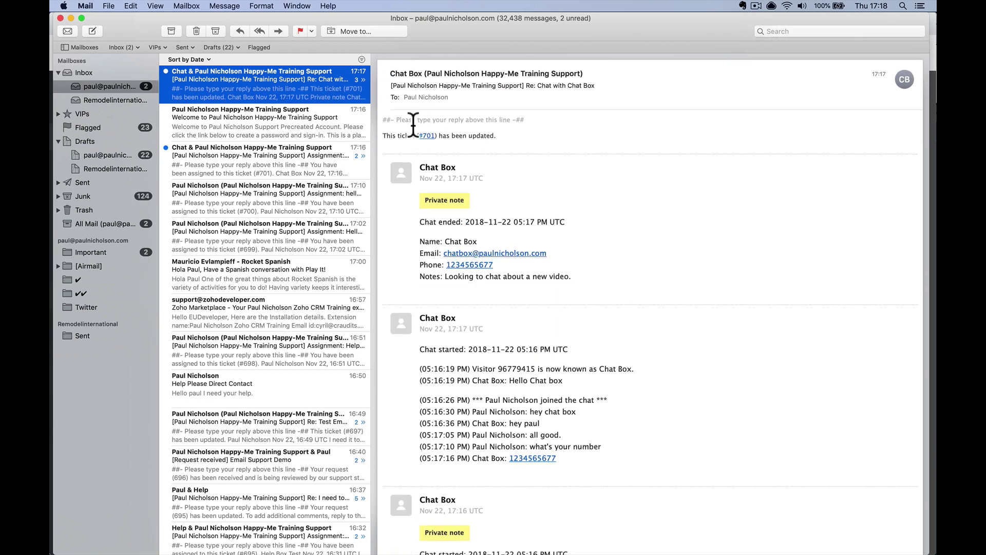
scroll(483, 269, "down", 5)
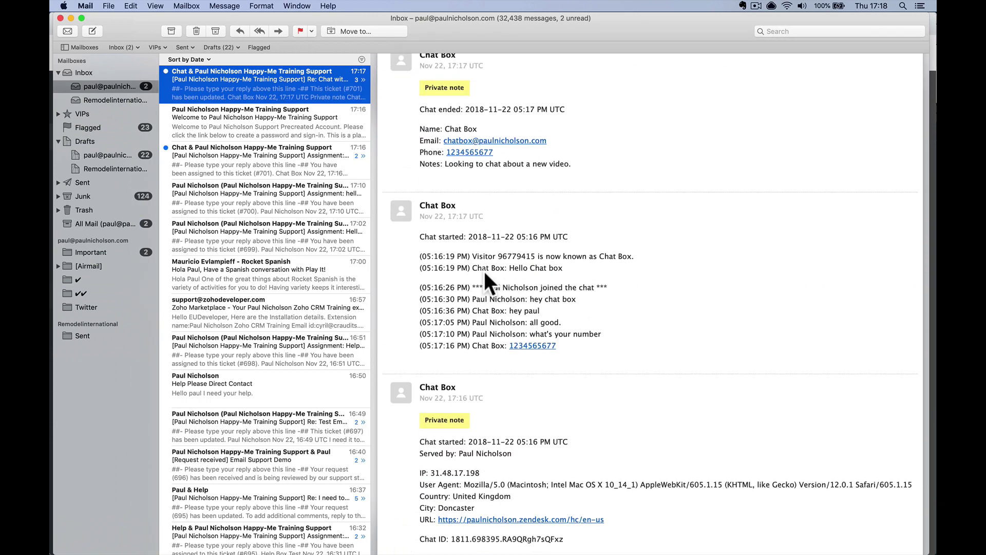
scroll(438, 204, "down", 3)
scroll(497, 315, "up", 4)
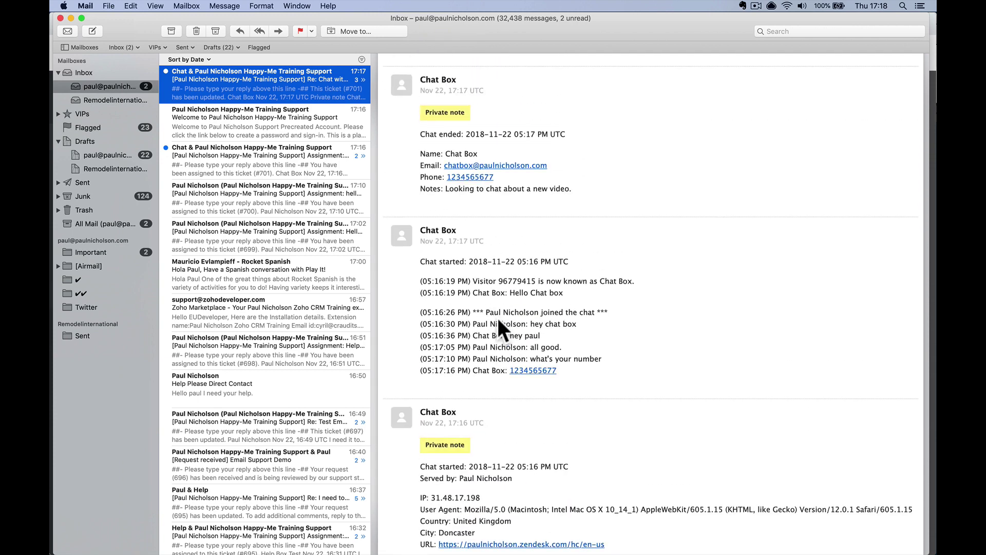
scroll(462, 257, "down", 6)
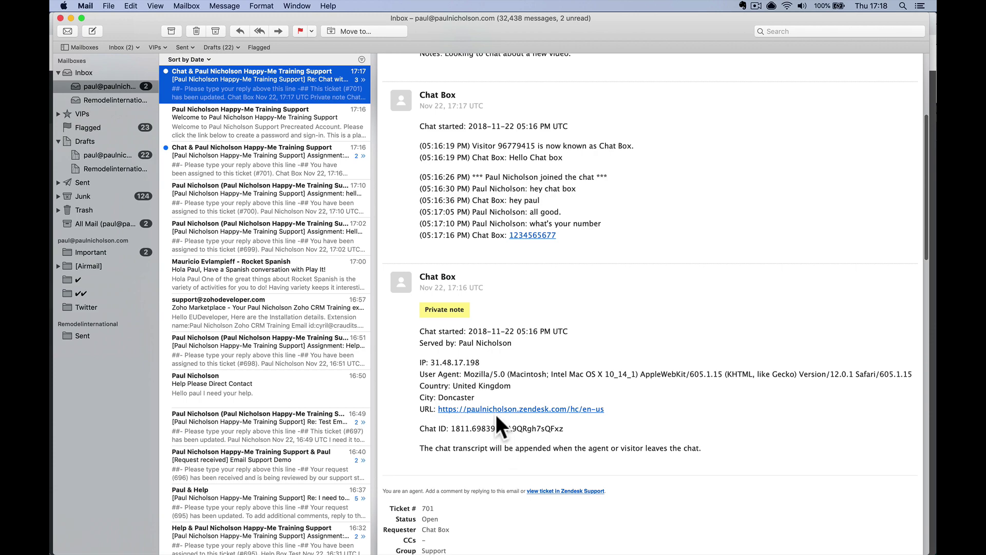
scroll(495, 415, "up", 9)
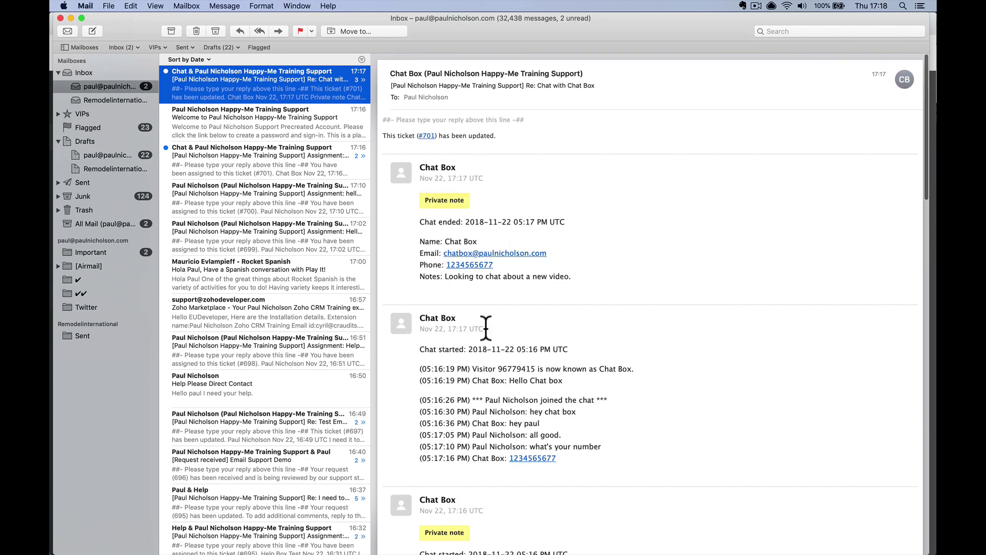
scroll(484, 325, "down", 6)
scroll(451, 395, "down", 20)
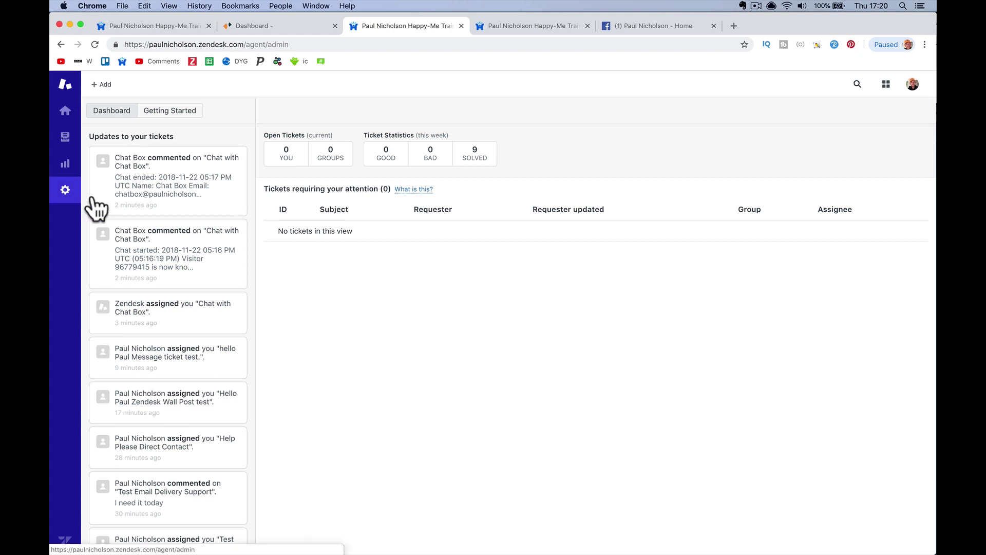
Review the admin overview (4 macros, 9 triggers, 3 automations, 9 views), then return to the agent dashboard
left_click(64, 190)
scroll(215, 359, "down", 6)
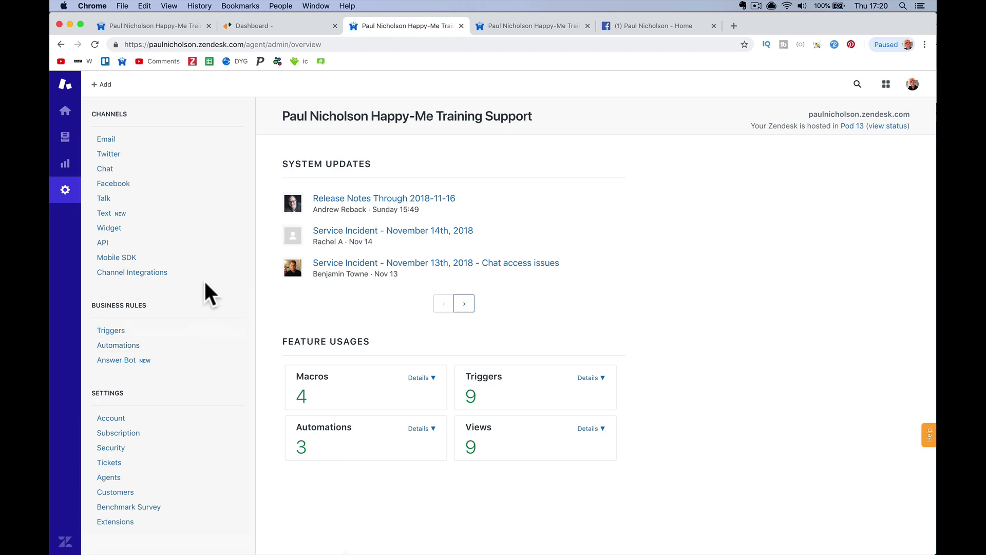
scroll(204, 280, "up", 6)
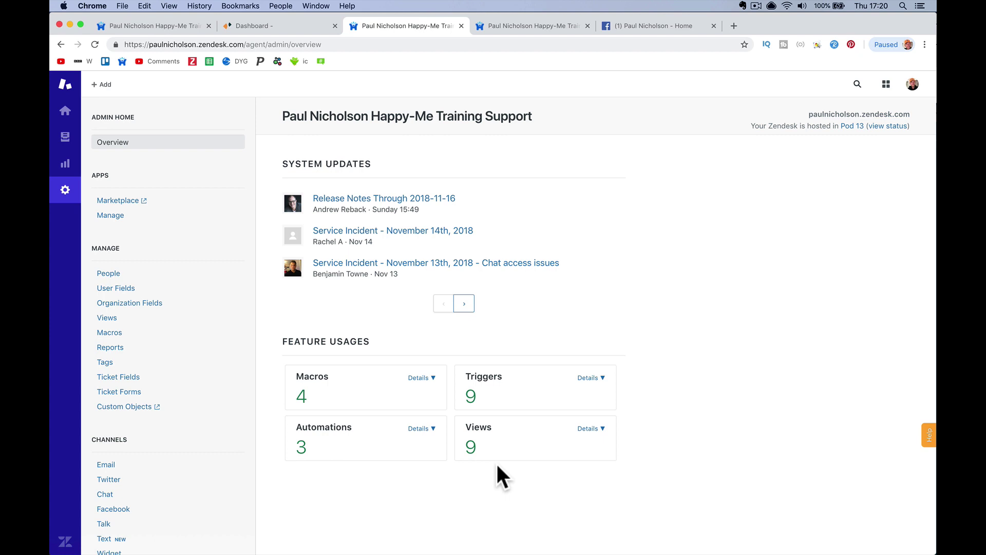
left_click(65, 111)
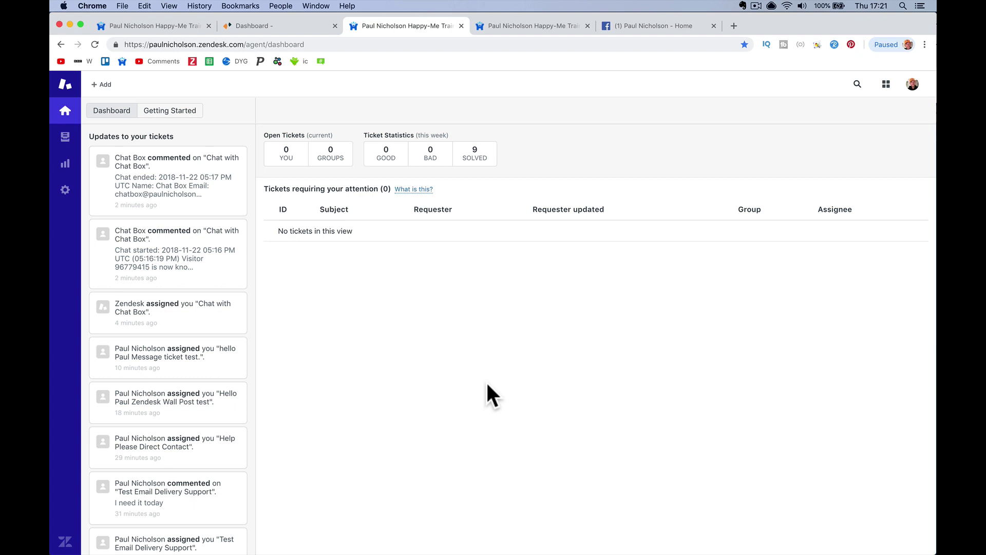
Load the Teachable course site's address and reload its blank homepage
left_click(378, 45)
type("paulnic")
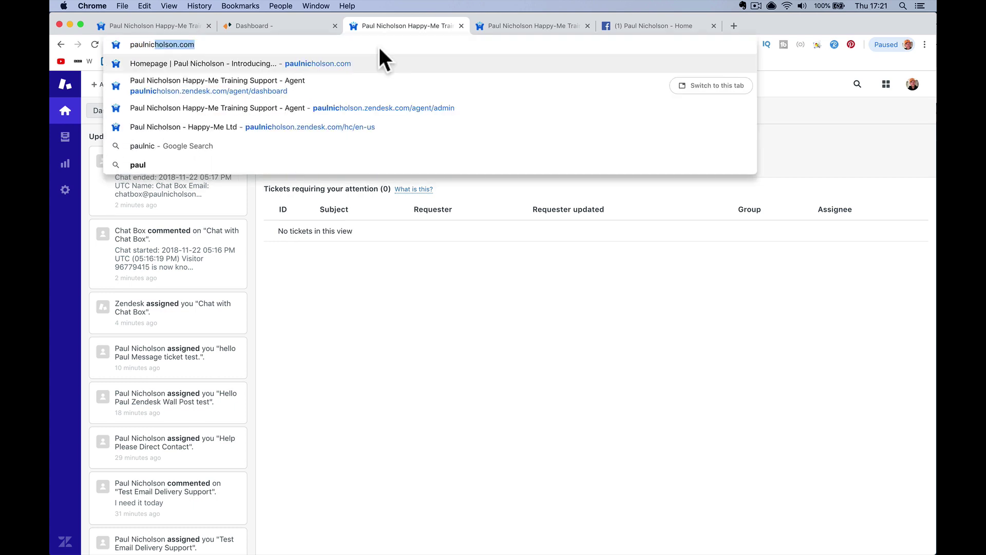
type("holson.")
key("Return")
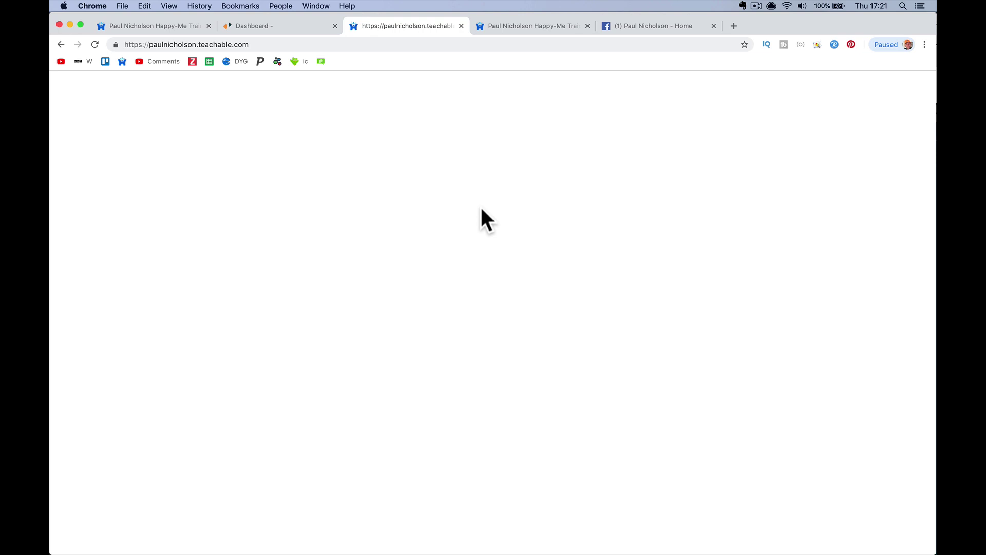
left_click(95, 44)
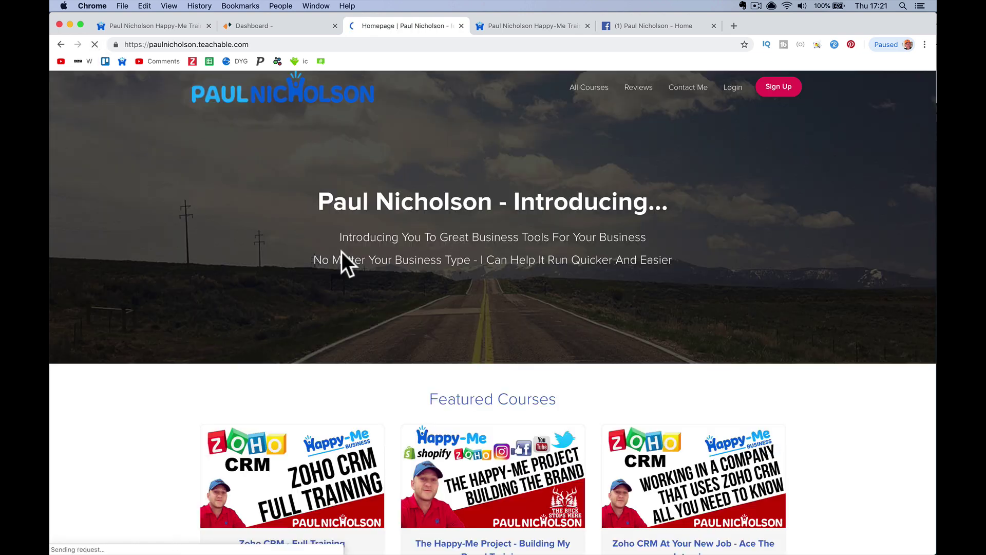
scroll(482, 362, "down", 10)
scroll(511, 229, "up", 10)
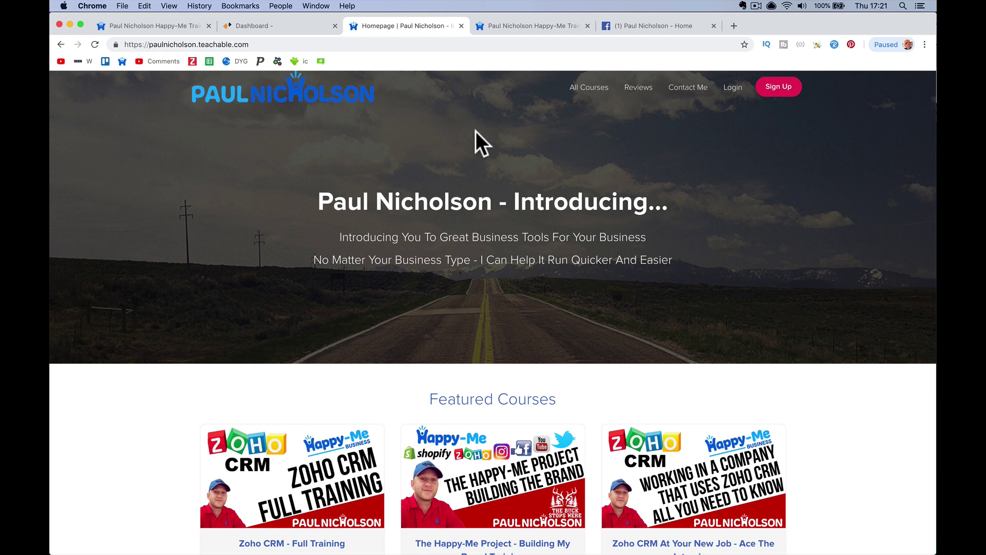
Go to the public zendesk.com website in the same tab
left_click(447, 44)
type("zendesk")
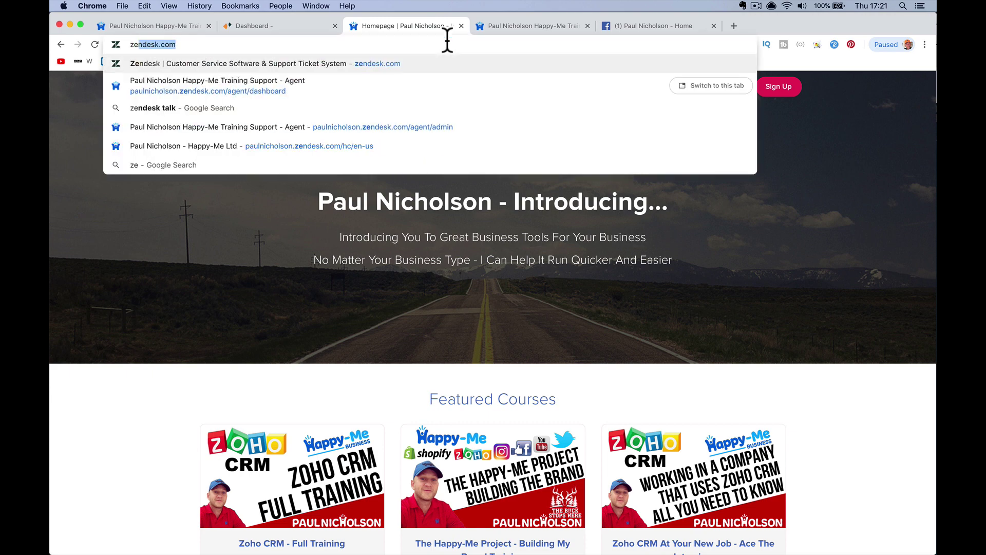
key("Return")
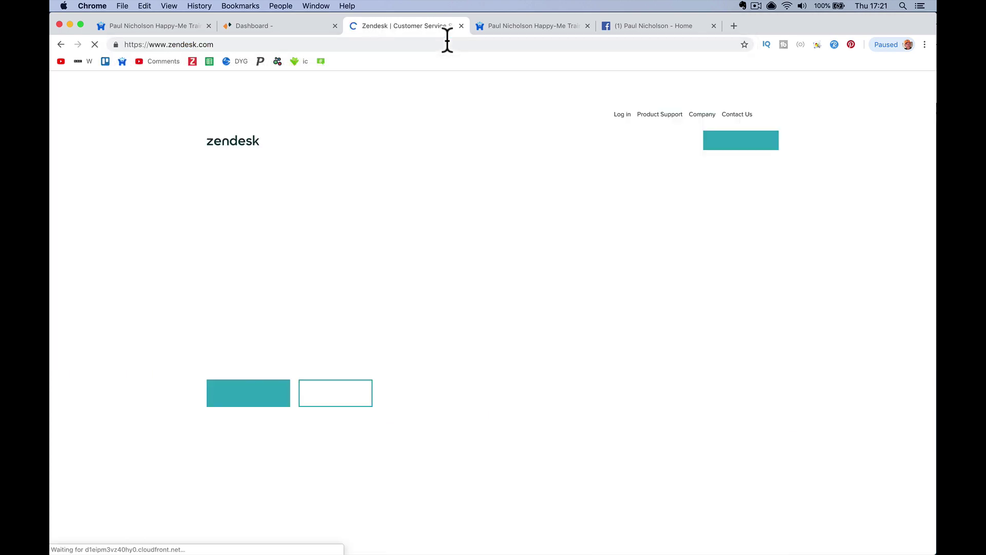